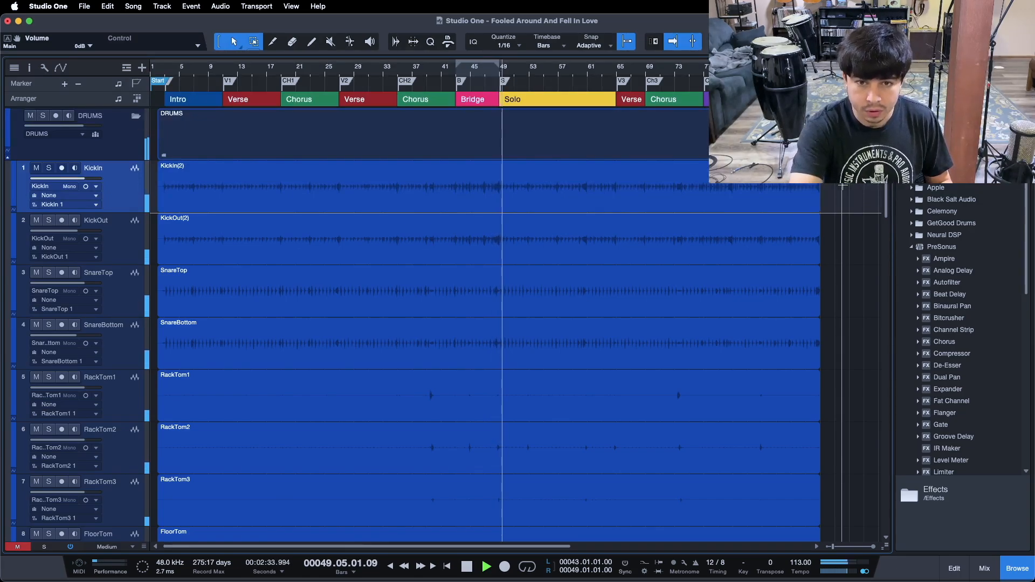
# Stop playback and examine the insert slots of the kick and snare channels in the mixer before returning to the arrangement
pyautogui.press('space')
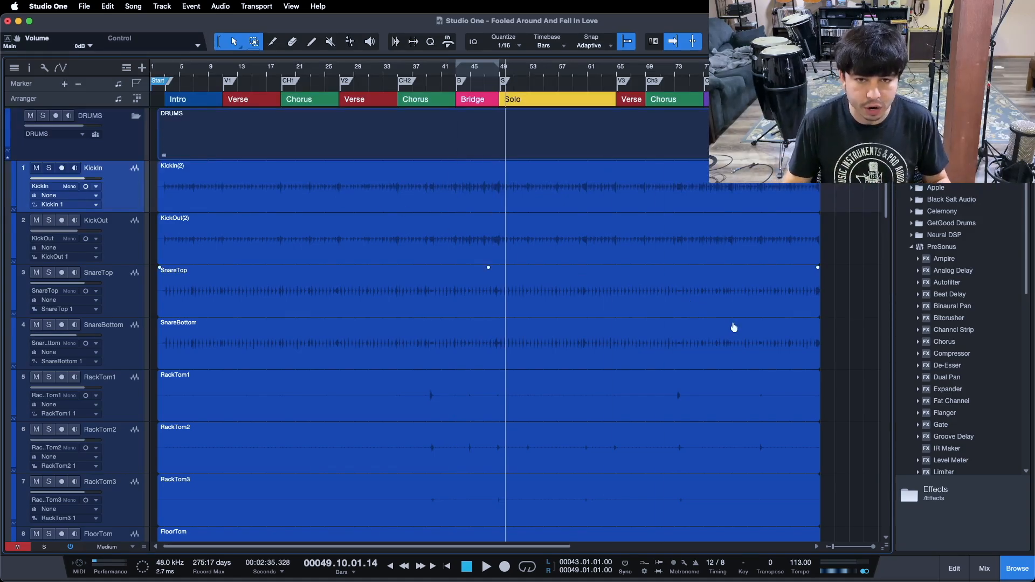
pyautogui.click(990, 575)
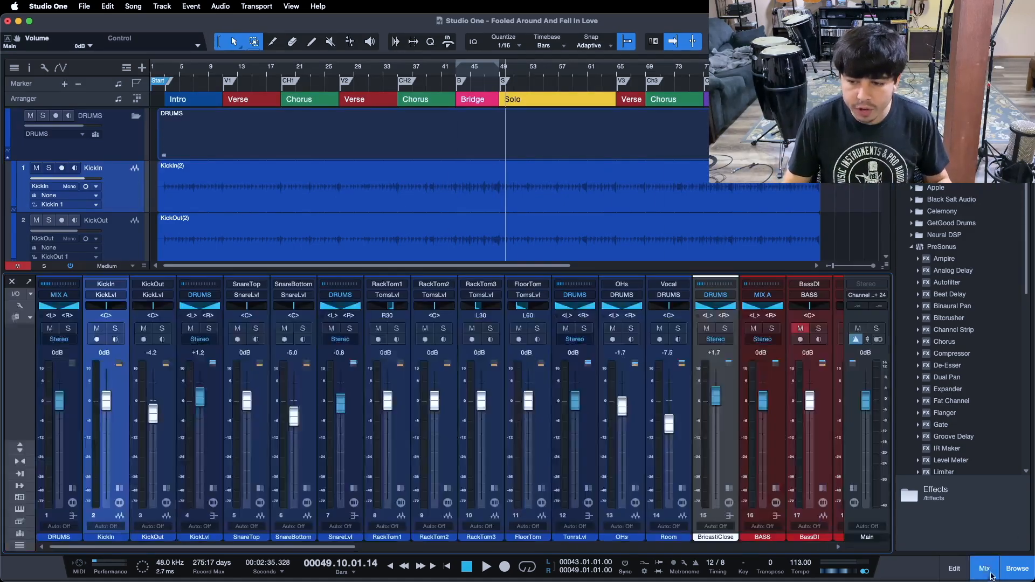
pyautogui.click(166, 487)
pyautogui.click(119, 487)
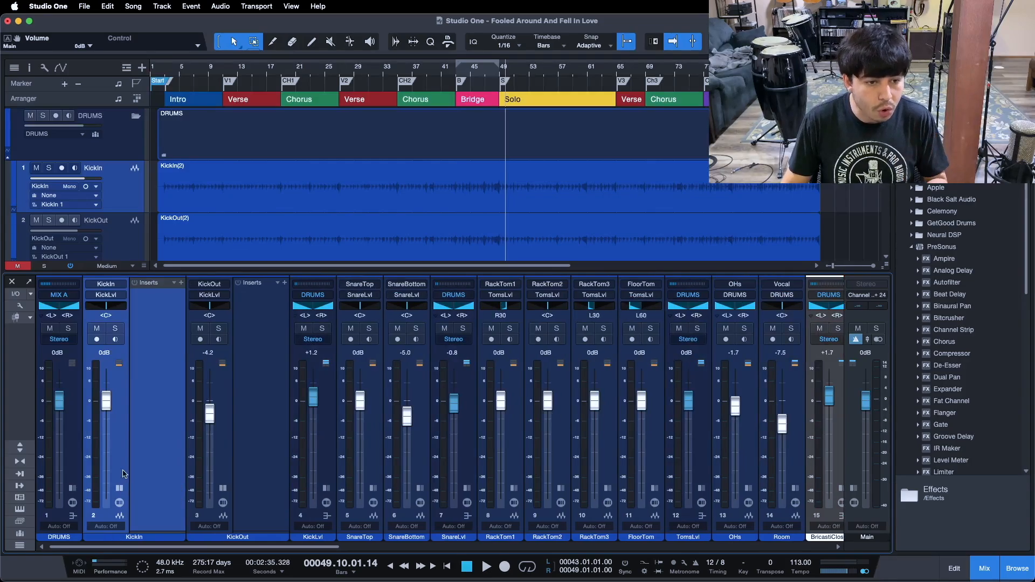
pyautogui.click(420, 487)
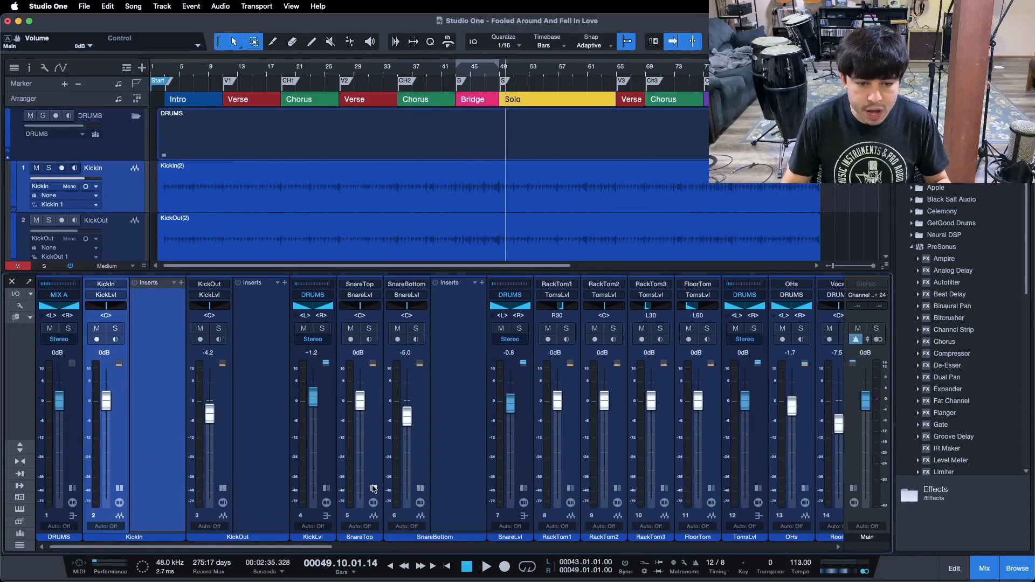
pyautogui.click(373, 488)
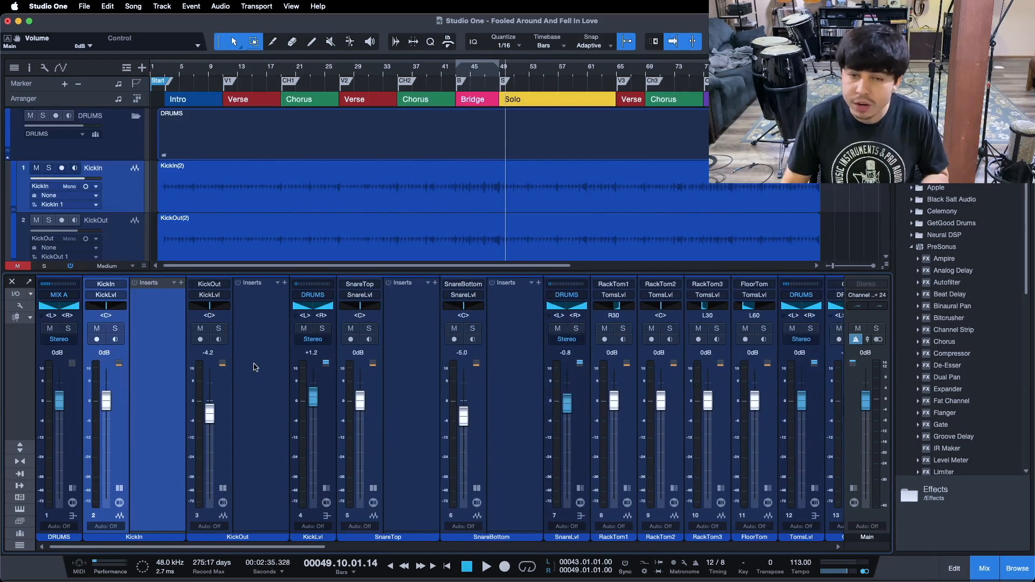
pyautogui.click(259, 402)
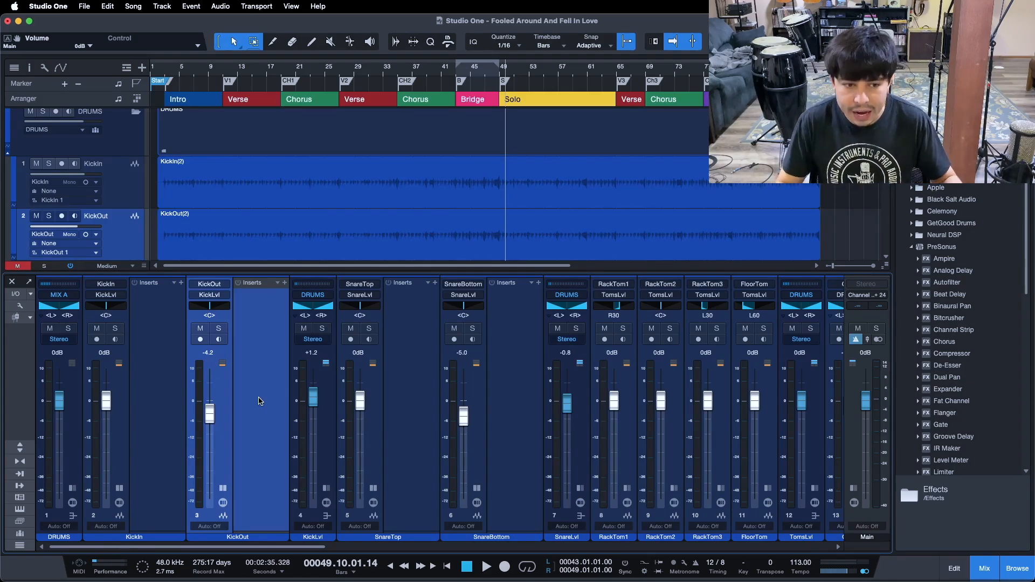
pyautogui.click(121, 488)
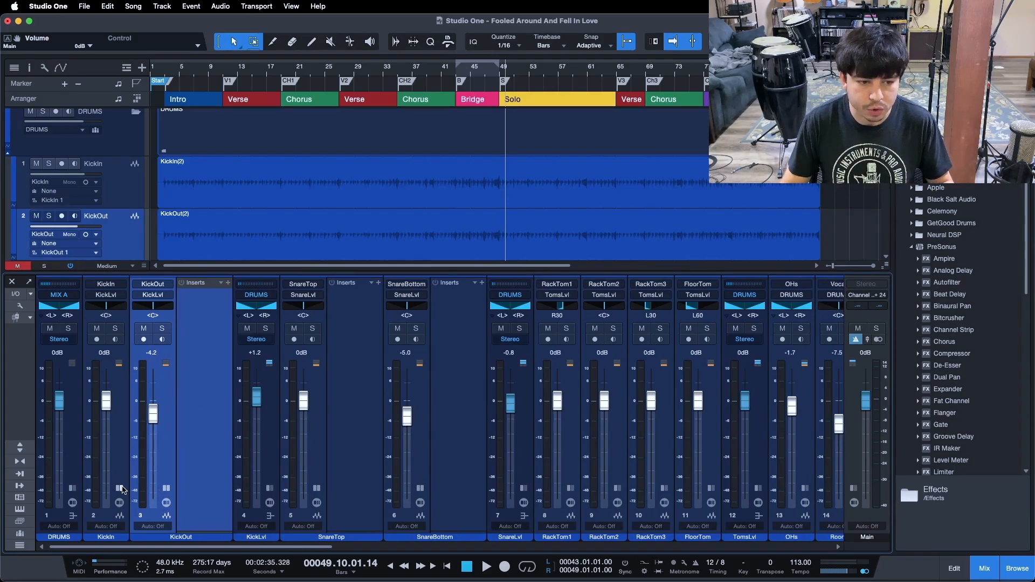
pyautogui.click(166, 488)
pyautogui.click(261, 488)
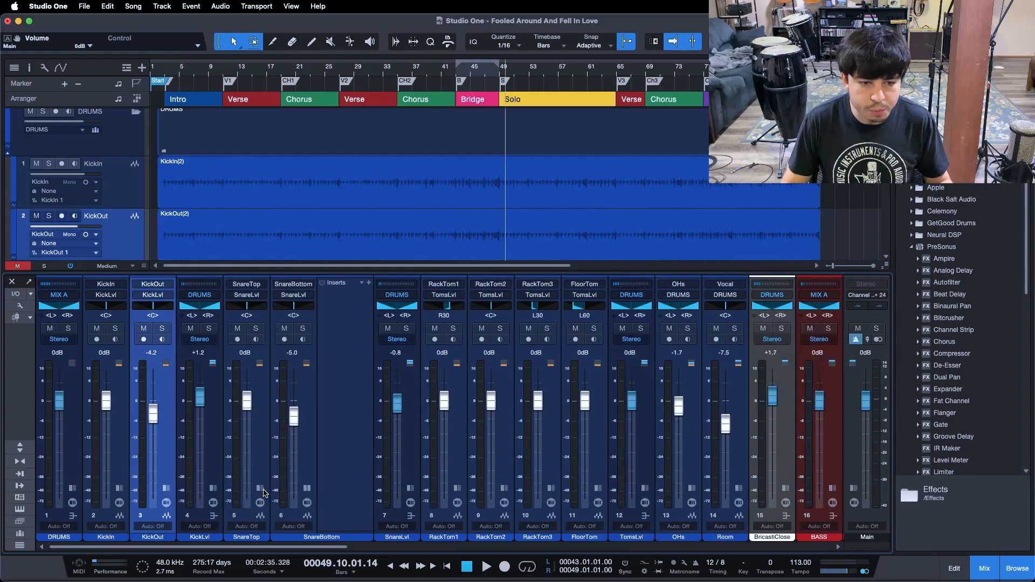
pyautogui.click(306, 488)
pyautogui.click(308, 475)
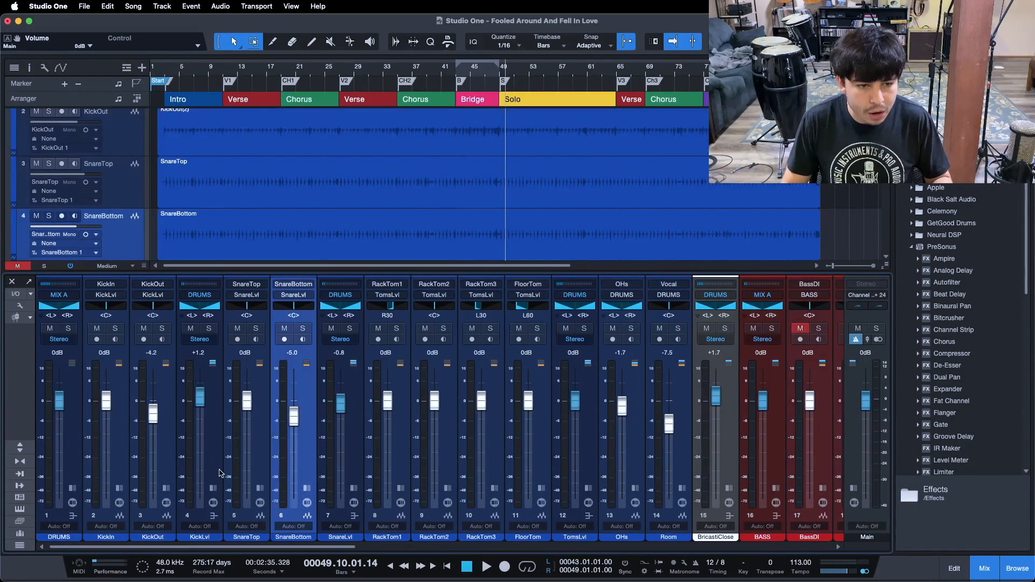
pyautogui.click(167, 452)
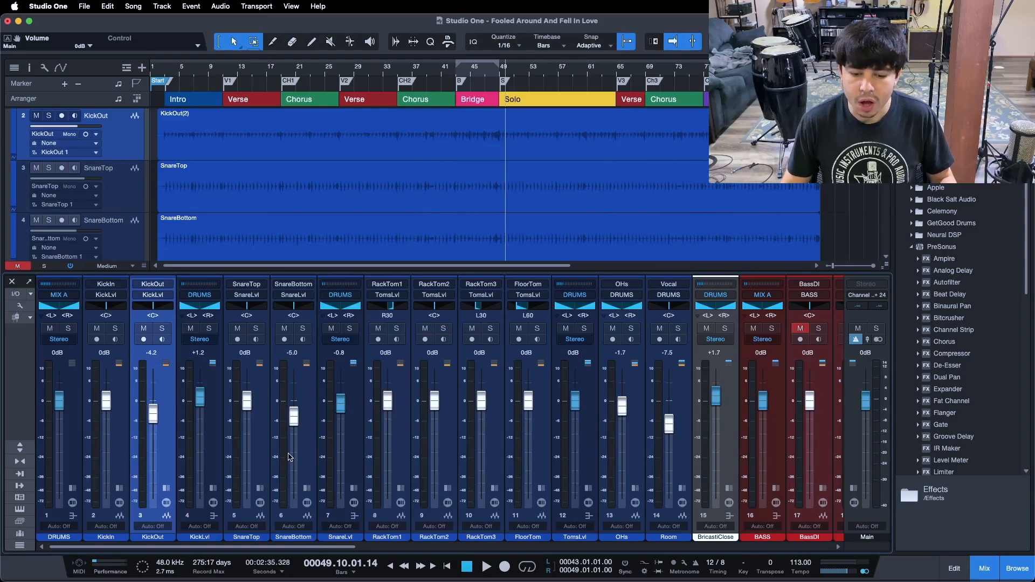
pyautogui.click(987, 566)
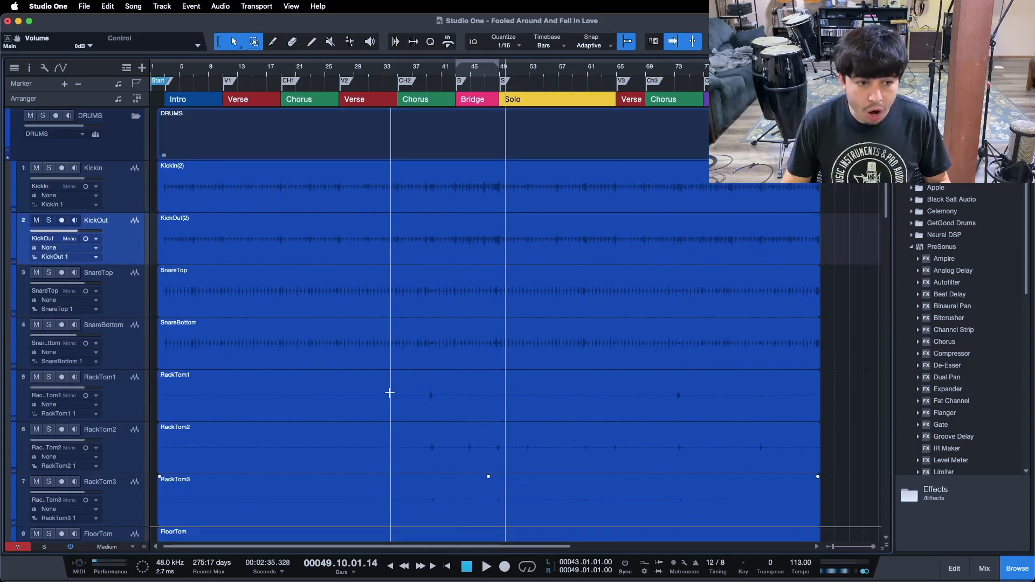
# Duplicate the current layer on all selected drum tracks, keeping the default layer name
pyautogui.click(157, 195)
pyautogui.scroll(-10, 325, 336)
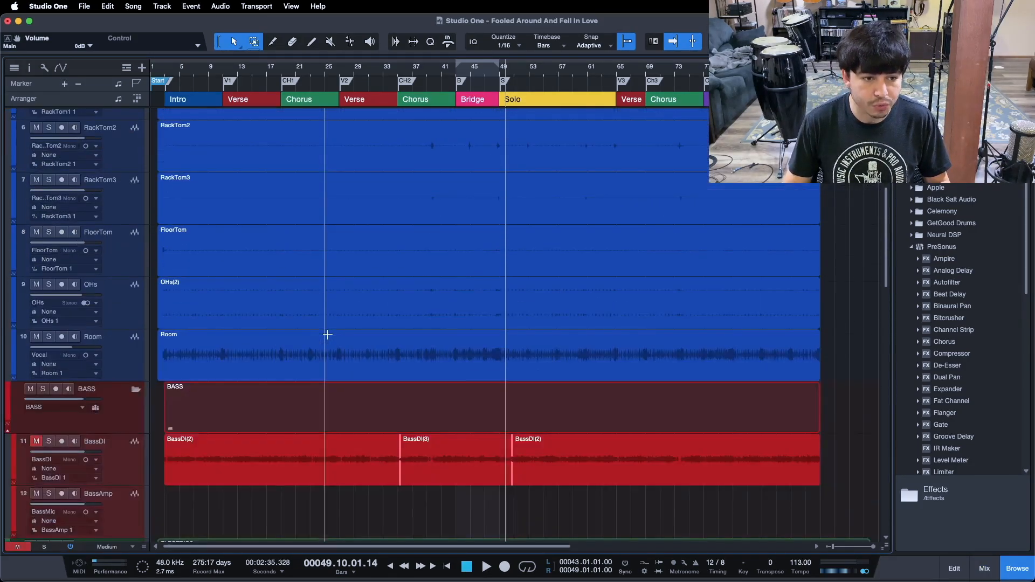
pyautogui.scroll(10, 345, 340)
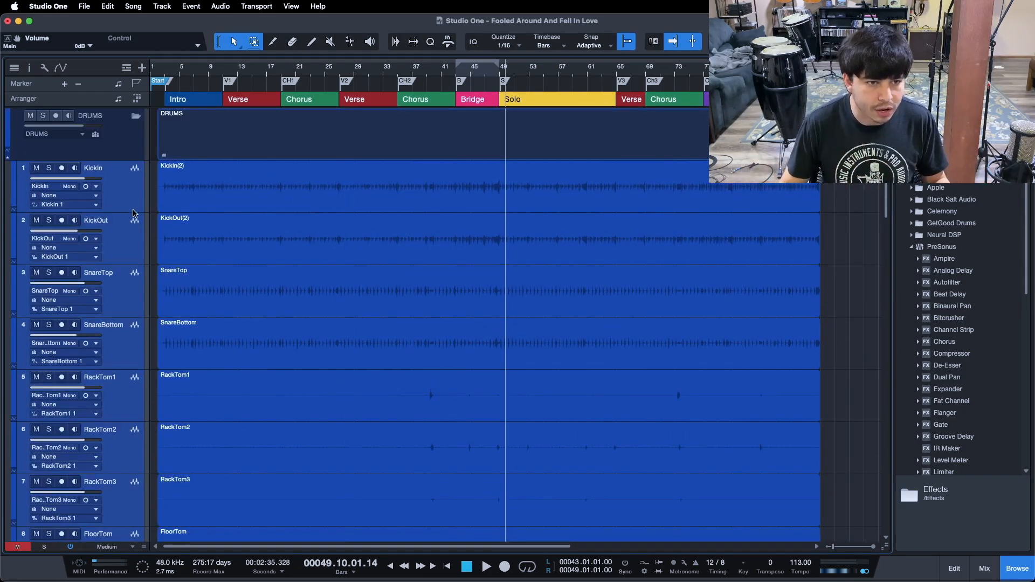
pyautogui.scroll(-5, 142, 339)
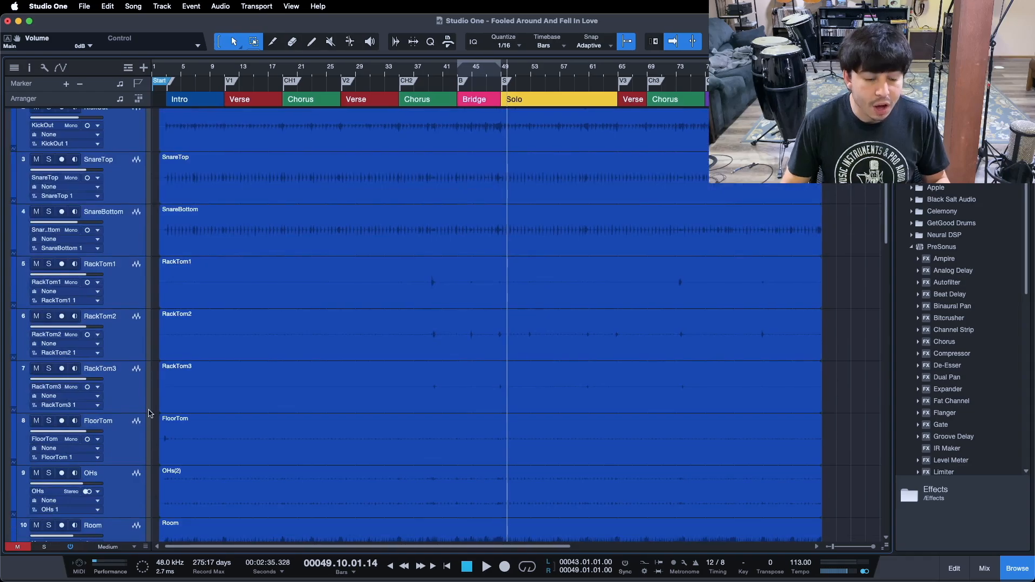
pyautogui.scroll(-1, 148, 413)
pyautogui.moveTo(149, 424); pyautogui.dragTo(142, 424)
pyautogui.scroll(-1, 124, 419)
pyautogui.scroll(7, 123, 414)
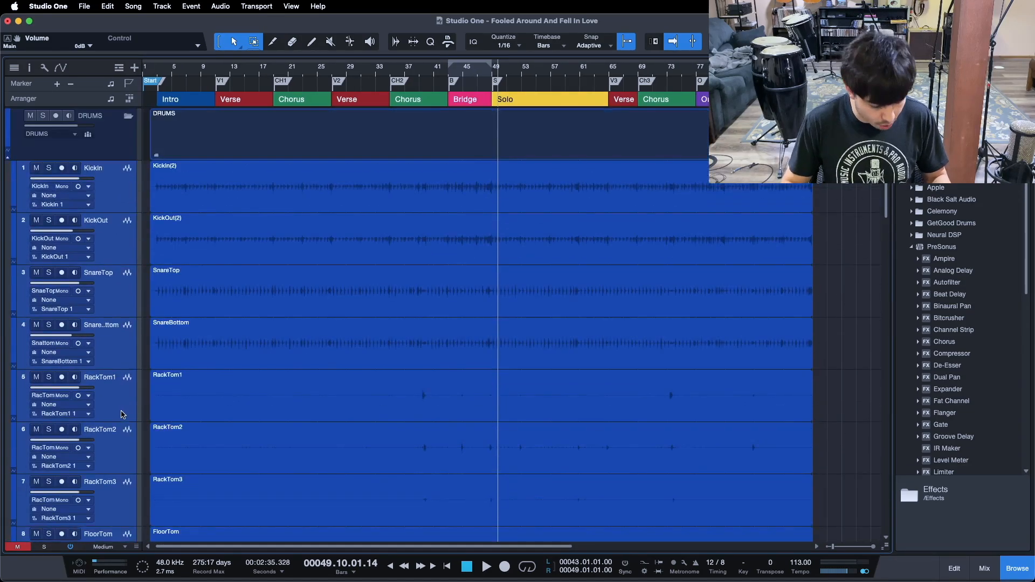
pyautogui.press('shift+super+d')
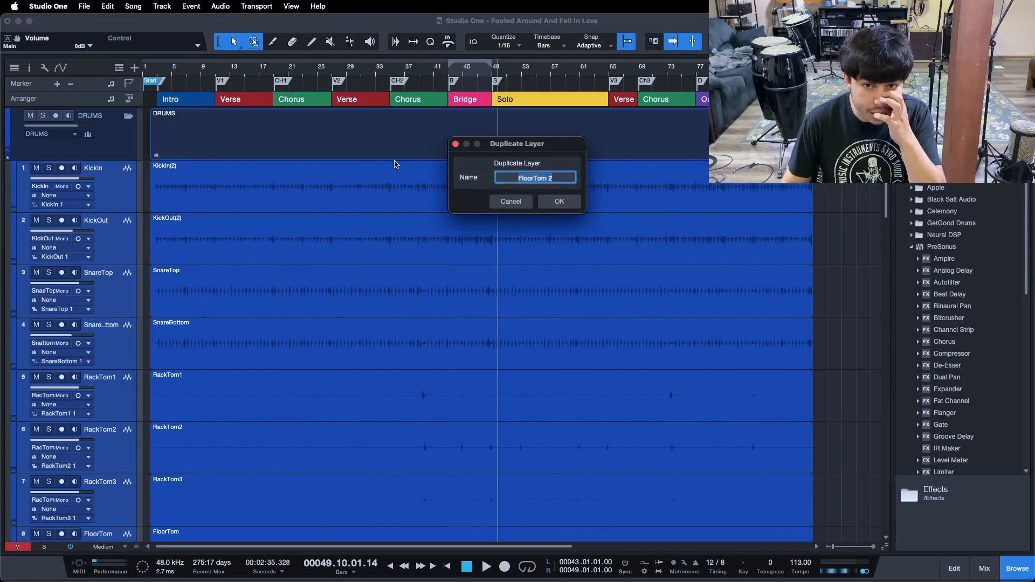
pyautogui.click(560, 202)
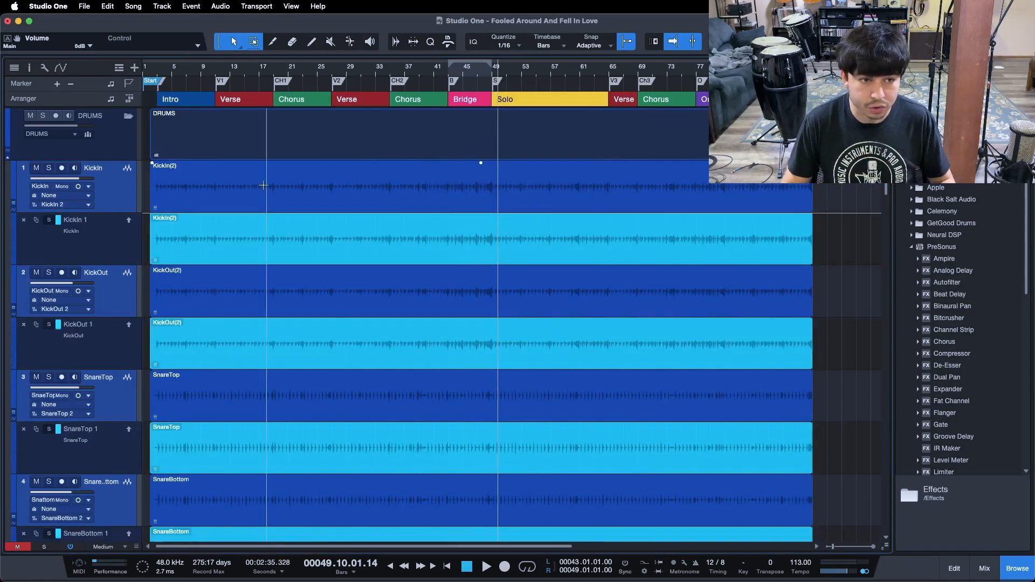
# Rename the original layer of the drum tracks to OG
pyautogui.doubleClick(70, 222)
pyautogui.write('OG')
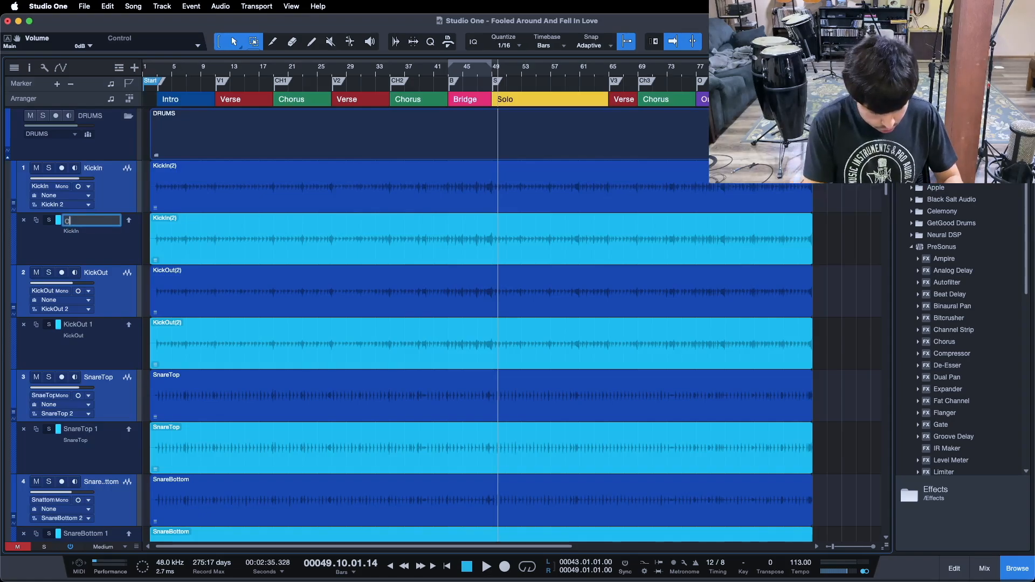
pyautogui.press('Return')
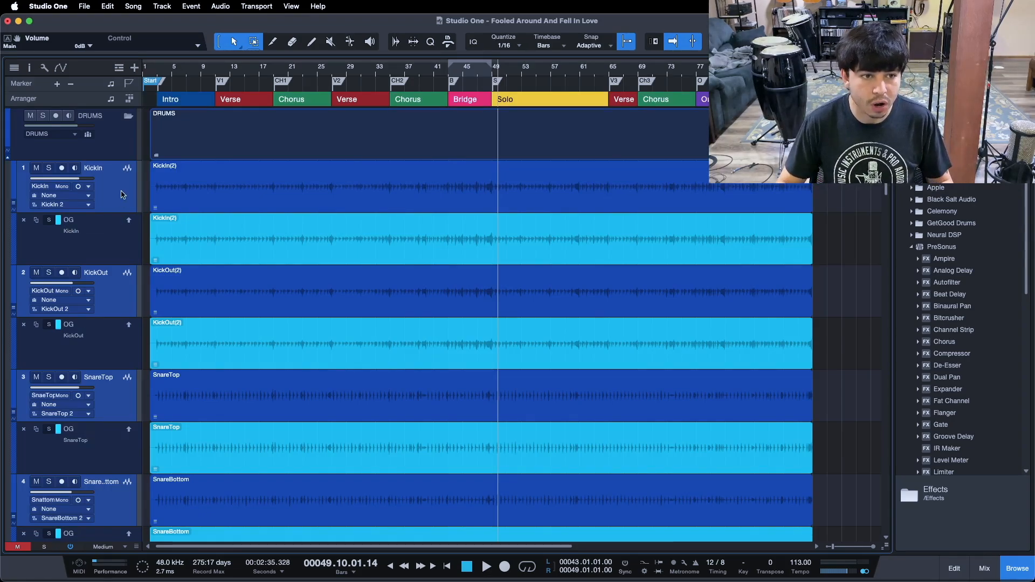
# Collapse the layer lanes and browse the track's Layers options without choosing one
pyautogui.hotkey('ctrl', 'c')
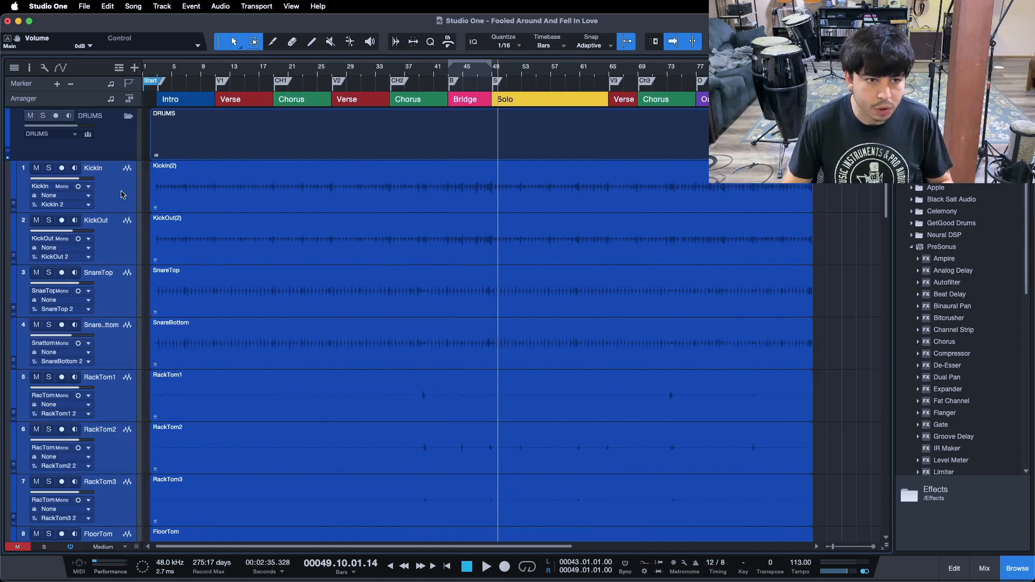
pyautogui.rightClick(122, 194)
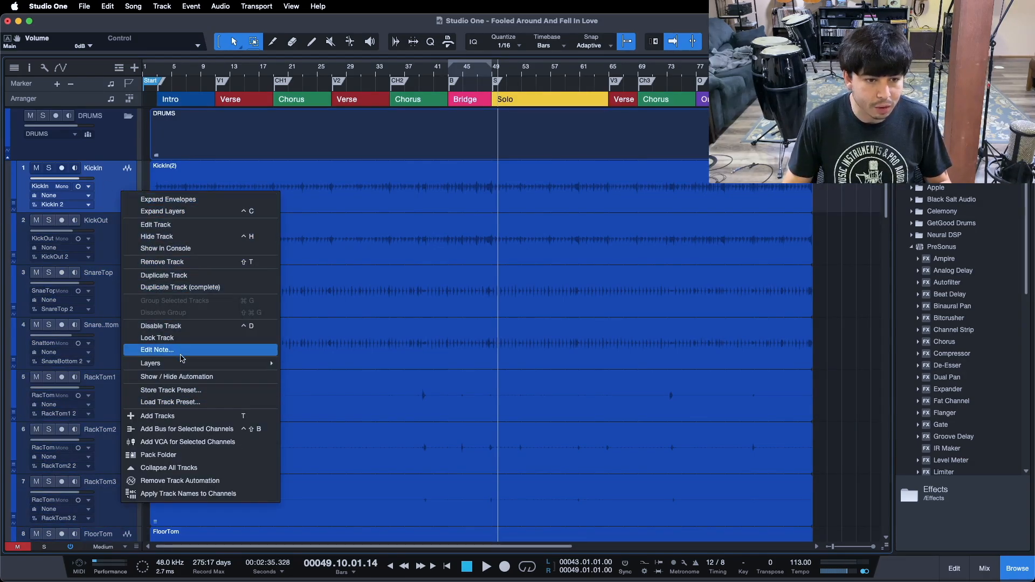
pyautogui.moveTo(183, 363)
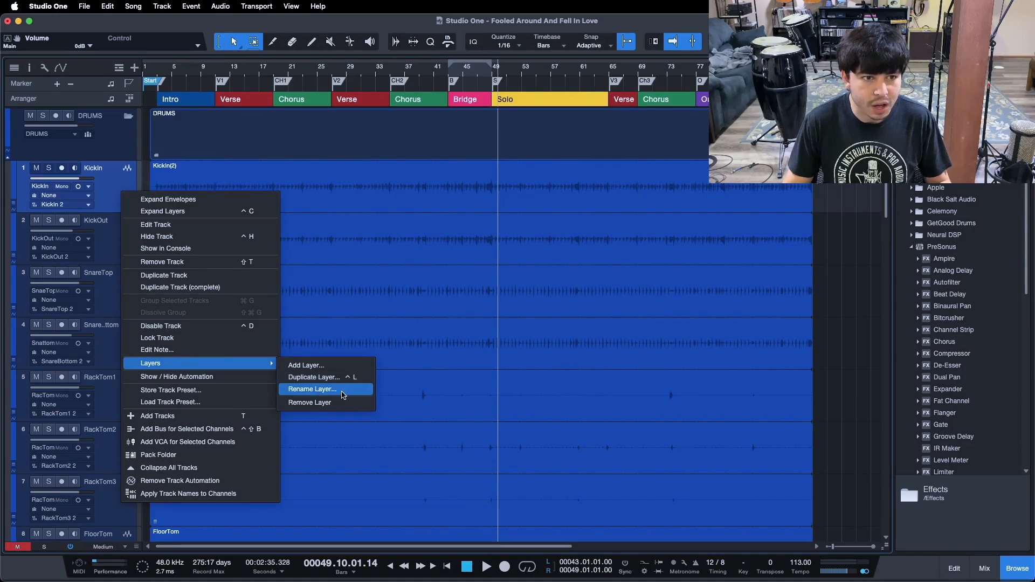
pyautogui.click(113, 164)
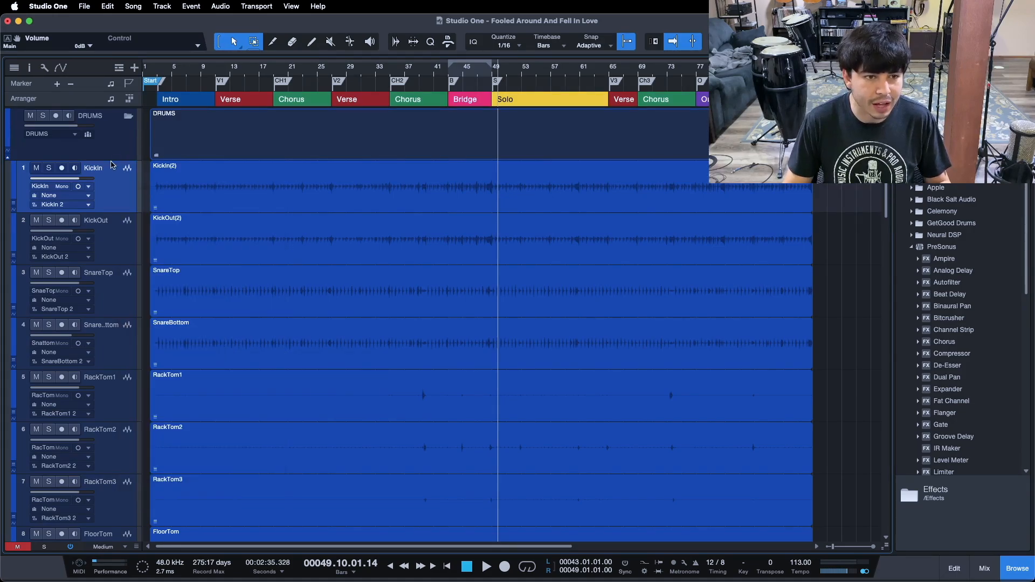
# Toggle the Layers follow events option in the KickIn track's inspector
pyautogui.click(29, 67)
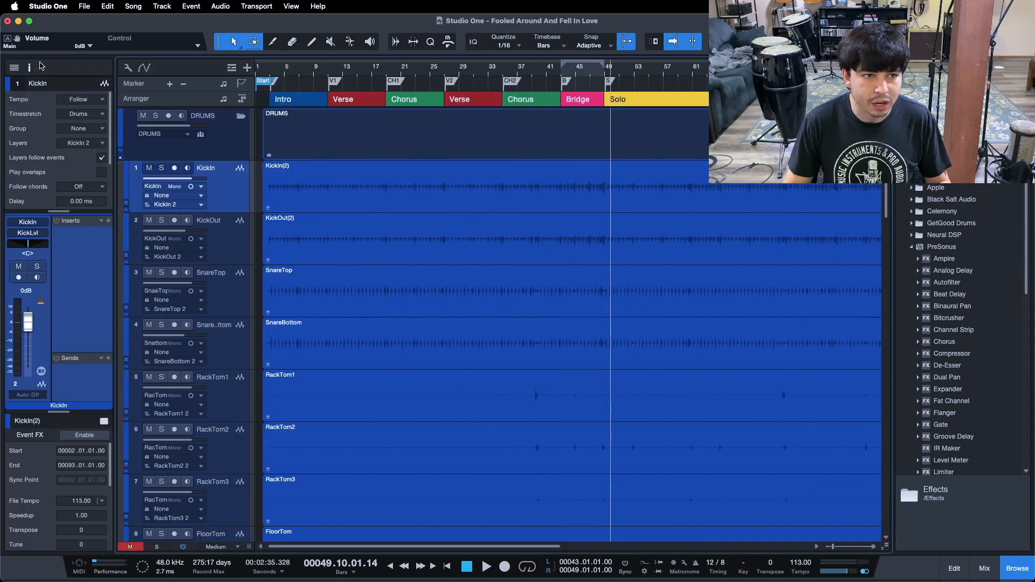
pyautogui.click(101, 158)
pyautogui.click(29, 67)
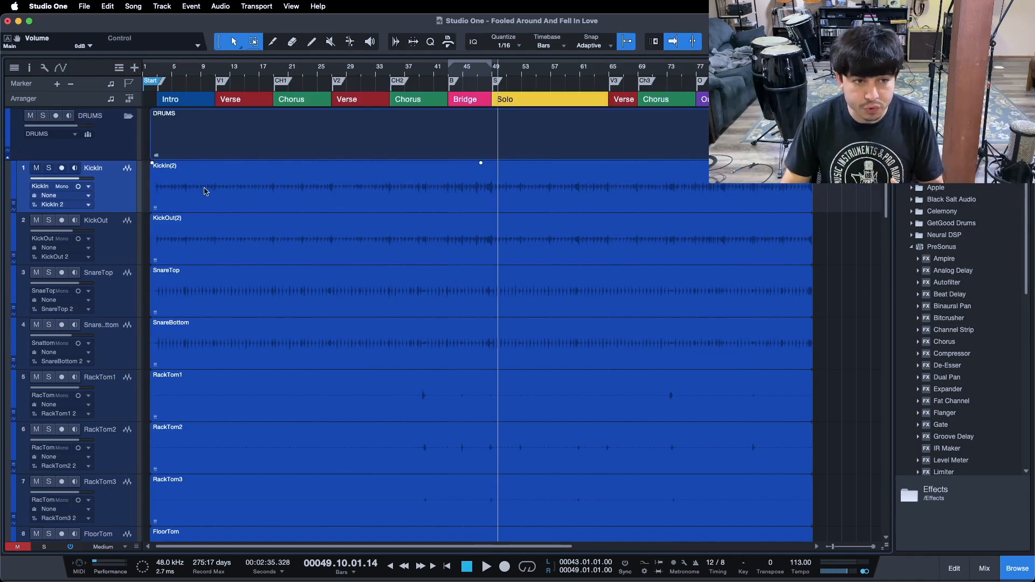
# Select the KickIn event and analyze its transients with Audio Bend
pyautogui.click(193, 200)
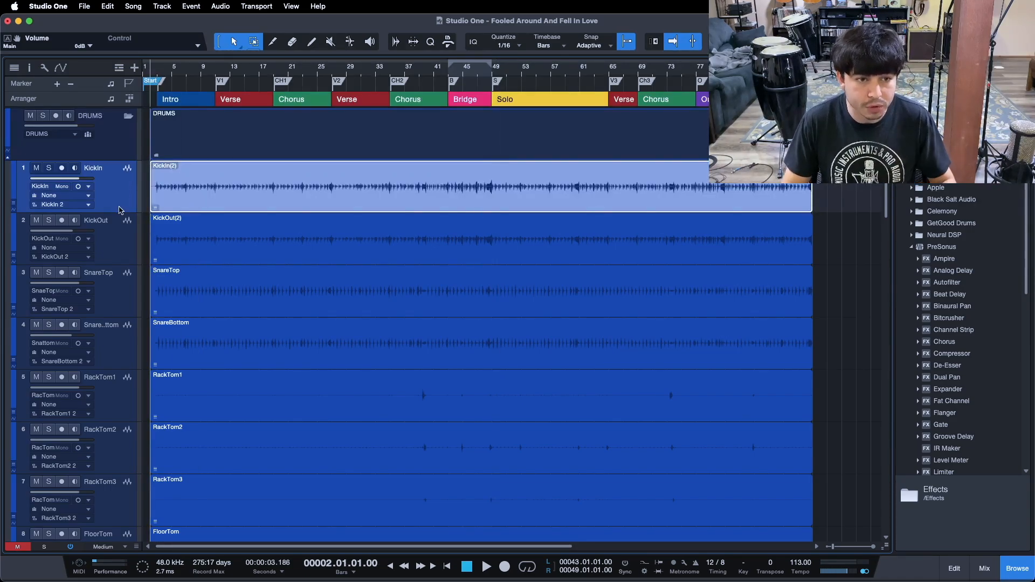
pyautogui.click(112, 278)
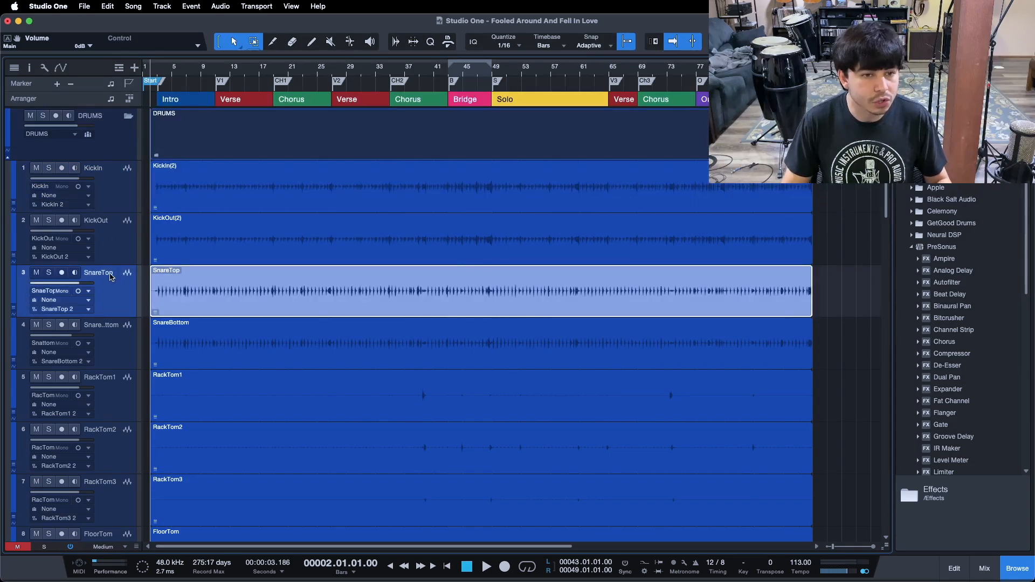
pyautogui.click(220, 204)
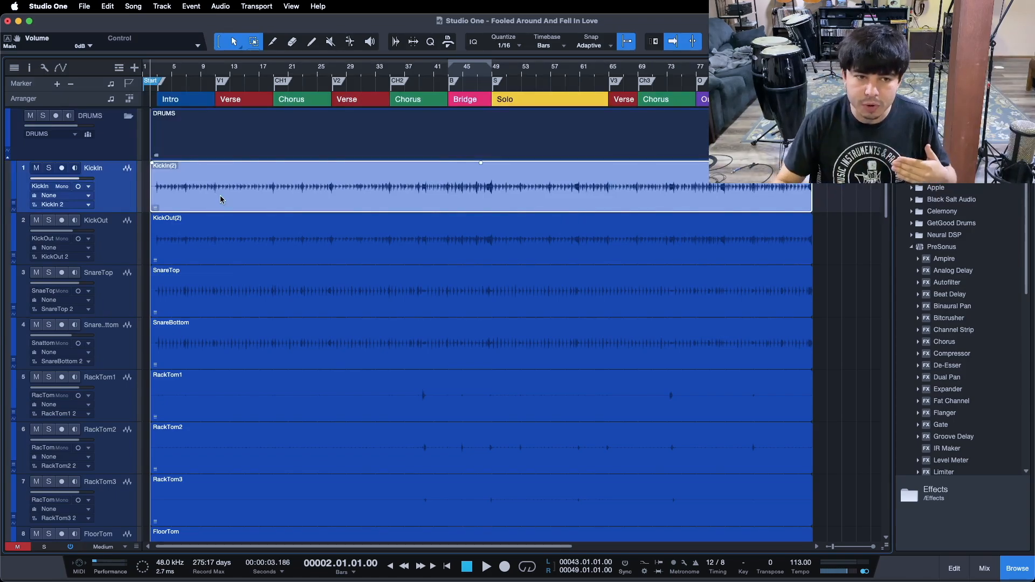
pyautogui.click(134, 287)
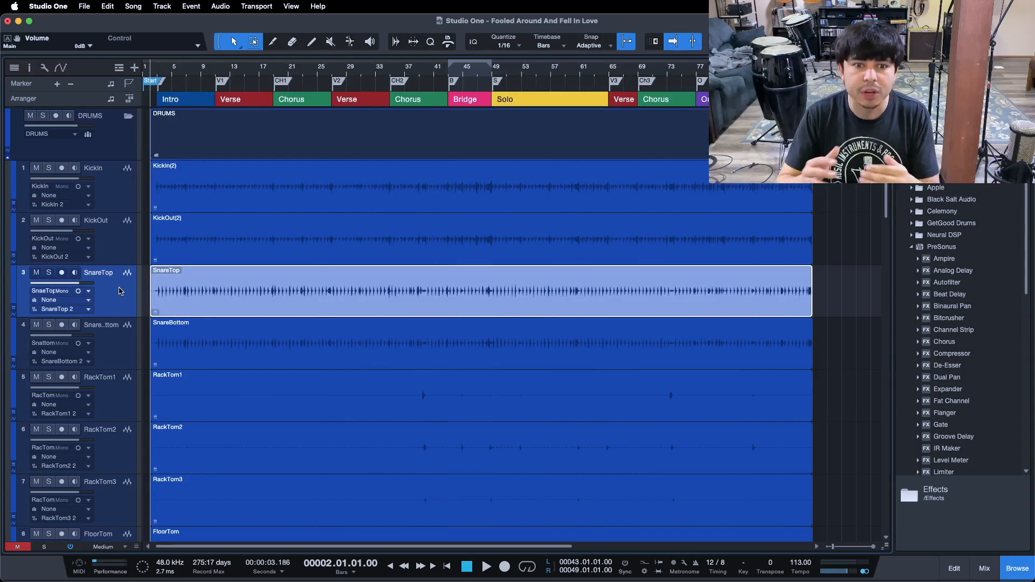
pyautogui.click(128, 337)
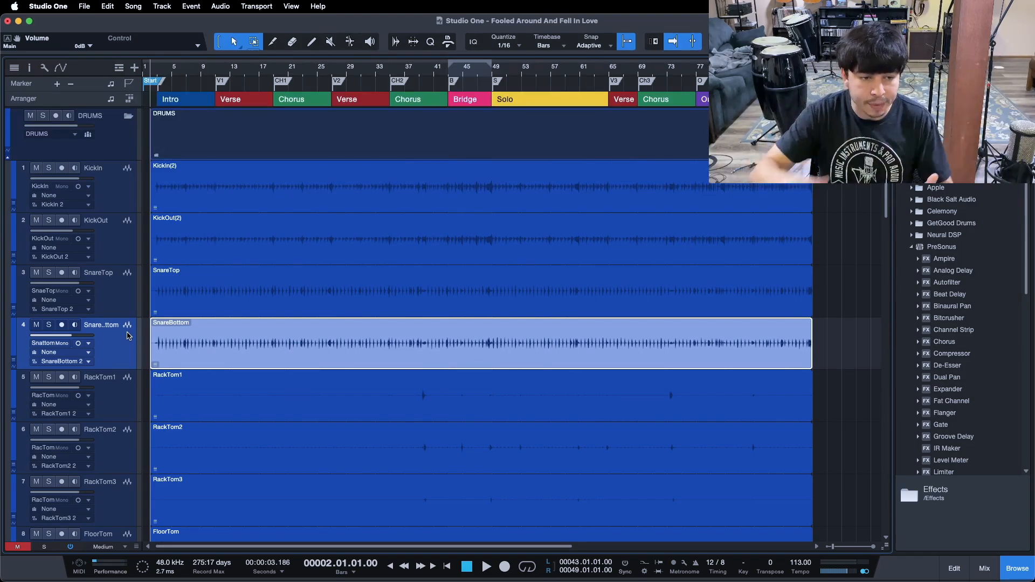
pyautogui.click(124, 177)
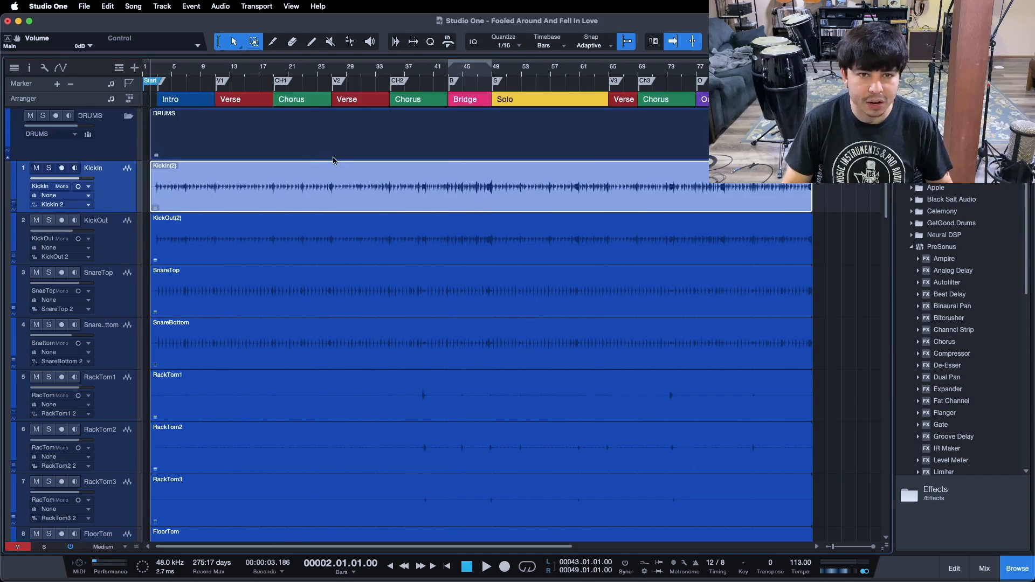
pyautogui.click(396, 43)
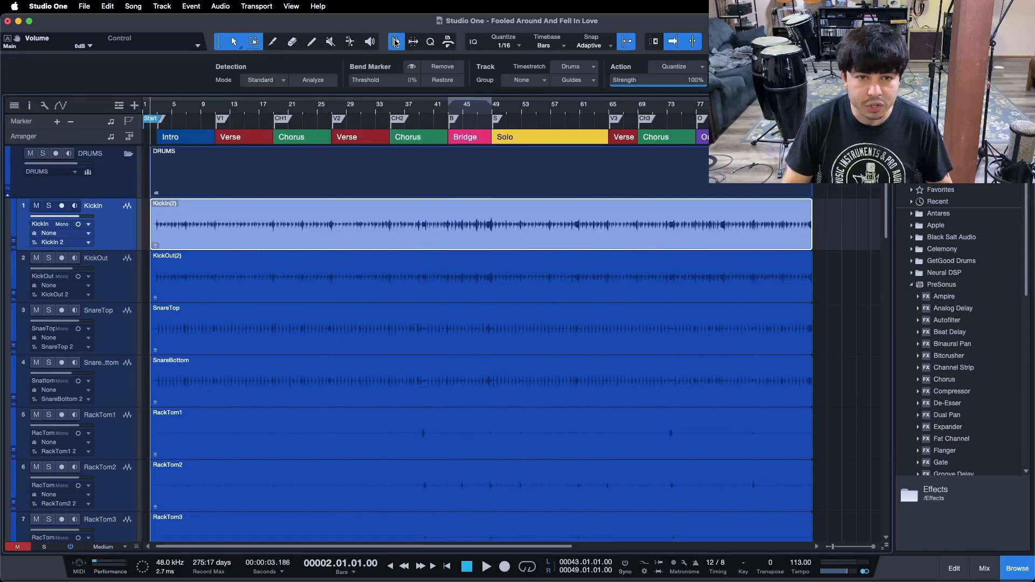
pyautogui.click(305, 80)
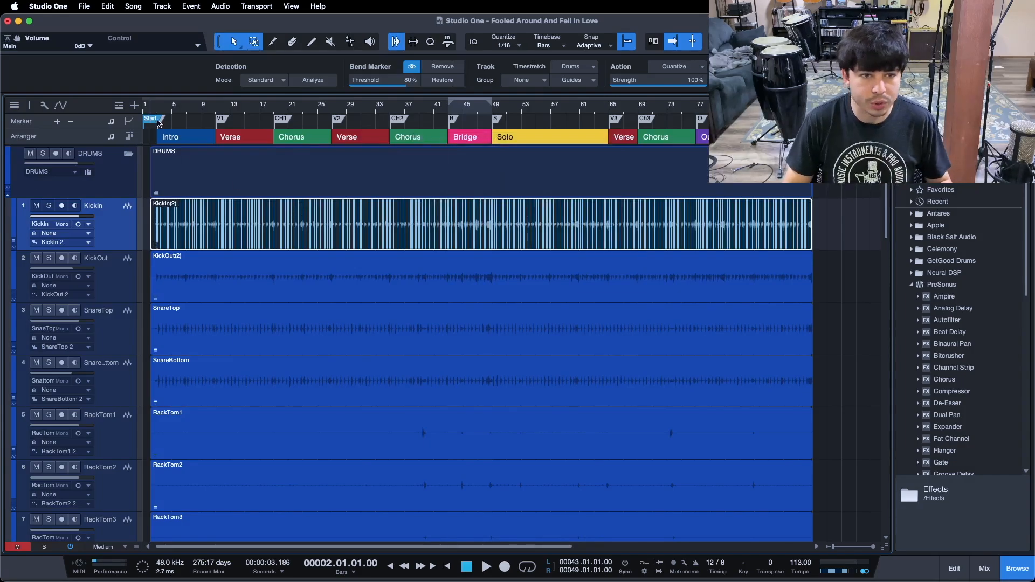
# Zoom into the song start, solo the KickIn track and start playback just before bar 3
pyautogui.moveTo(156, 110); pyautogui.dragTo(259, 173)
pyautogui.click(295, 296)
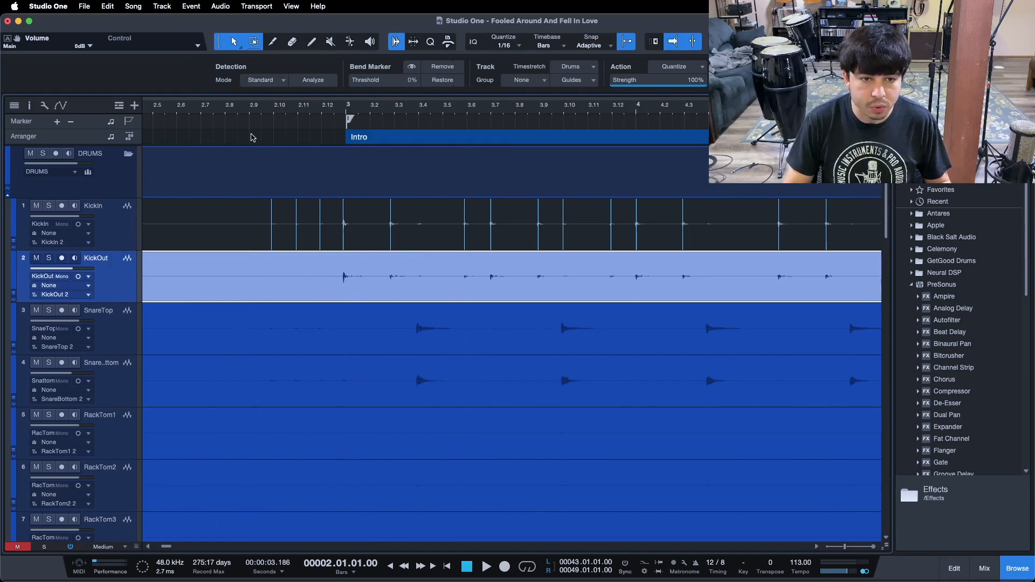
pyautogui.click(237, 112)
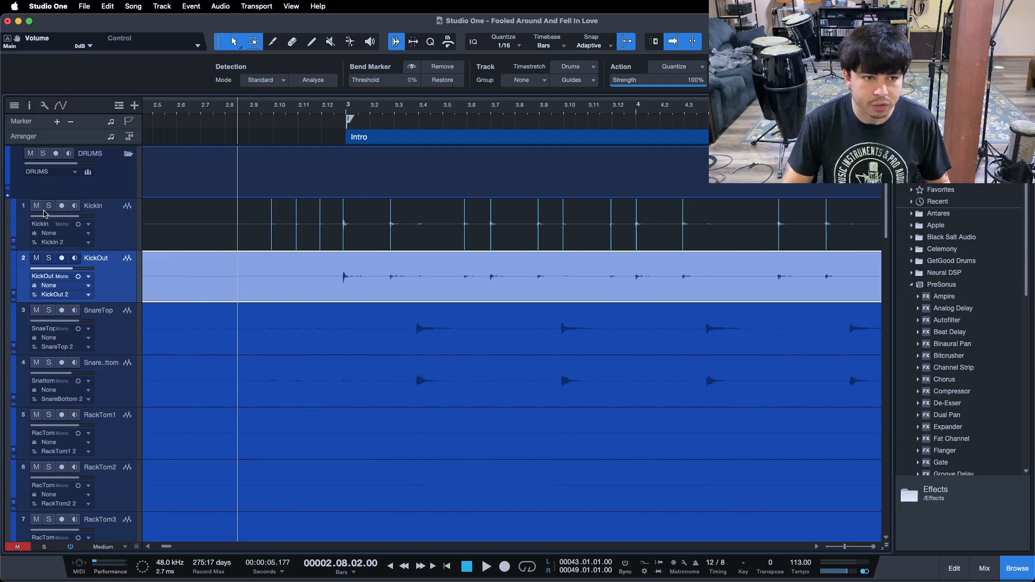
pyautogui.click(48, 207)
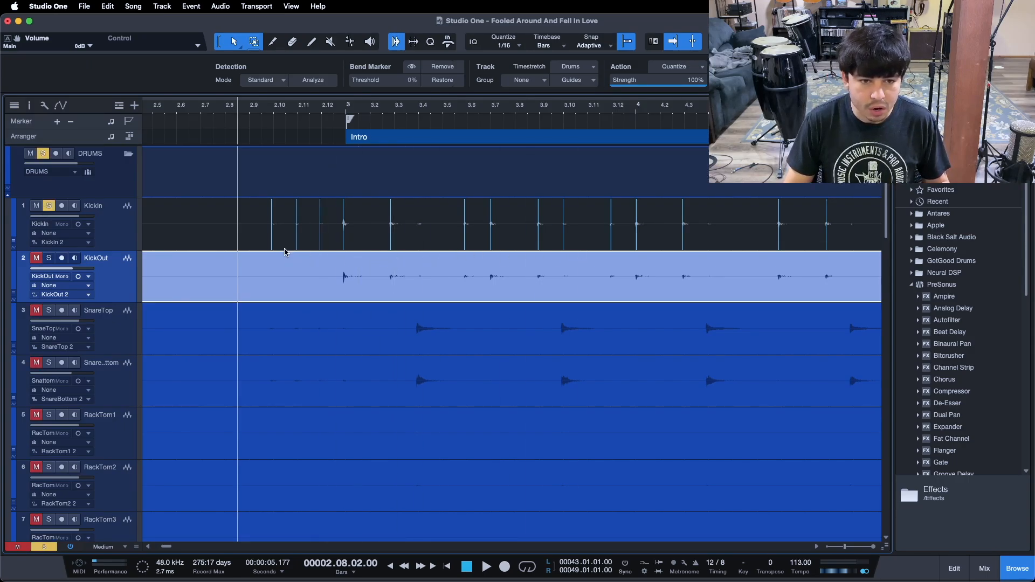
pyautogui.press('space')
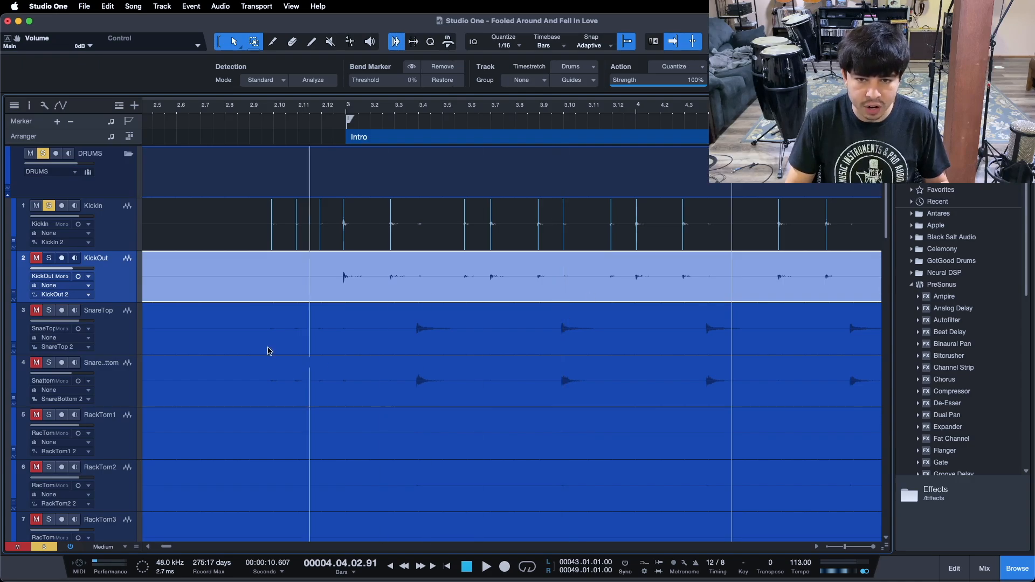
# Select the KickIn event and set its Bend Marker threshold to 60%
pyautogui.click(371, 245)
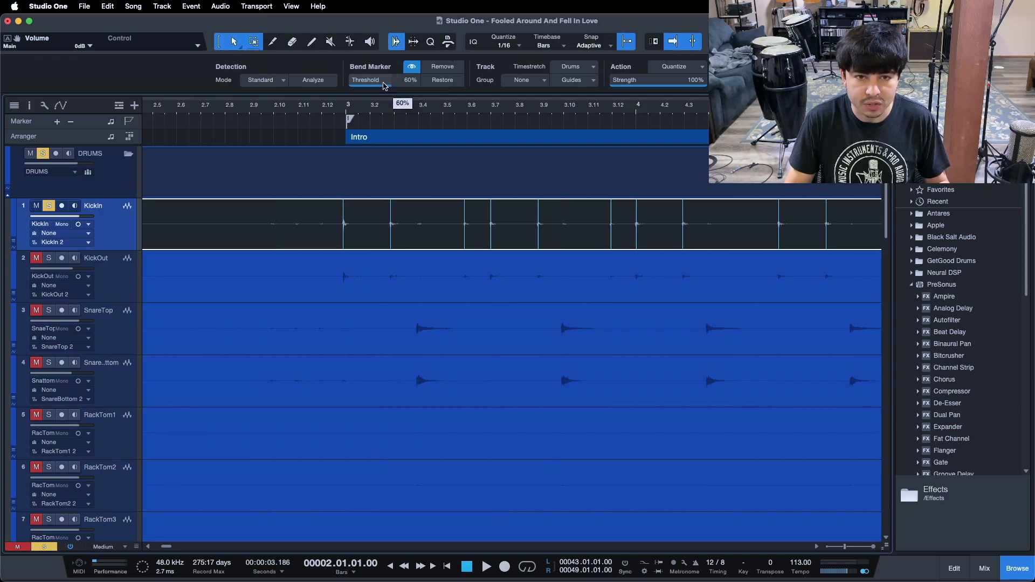
pyautogui.moveTo(381, 108); pyautogui.dragTo(303, 111)
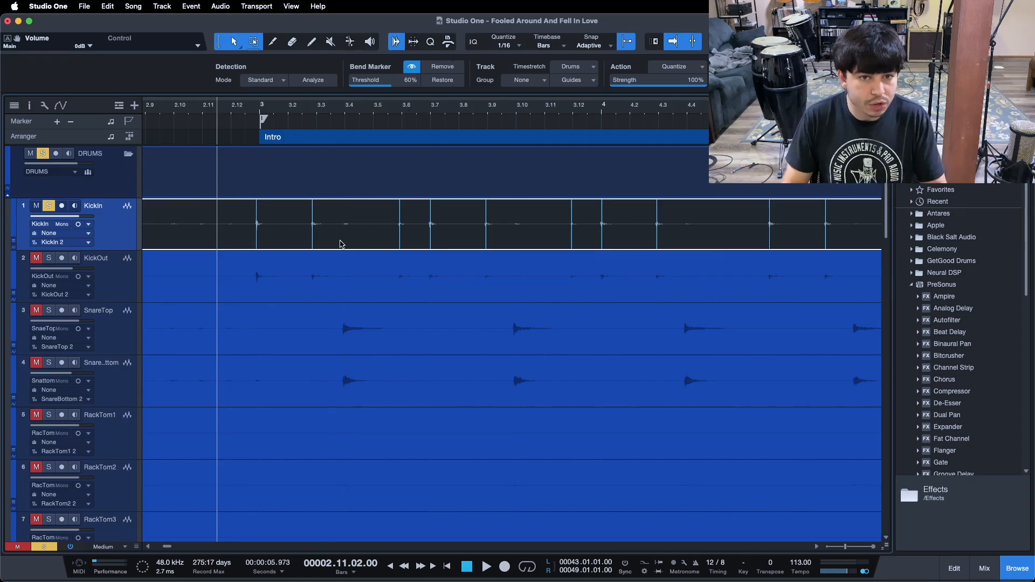
# Select the KickOut event and switch to the Bend Tool
pyautogui.click(291, 284)
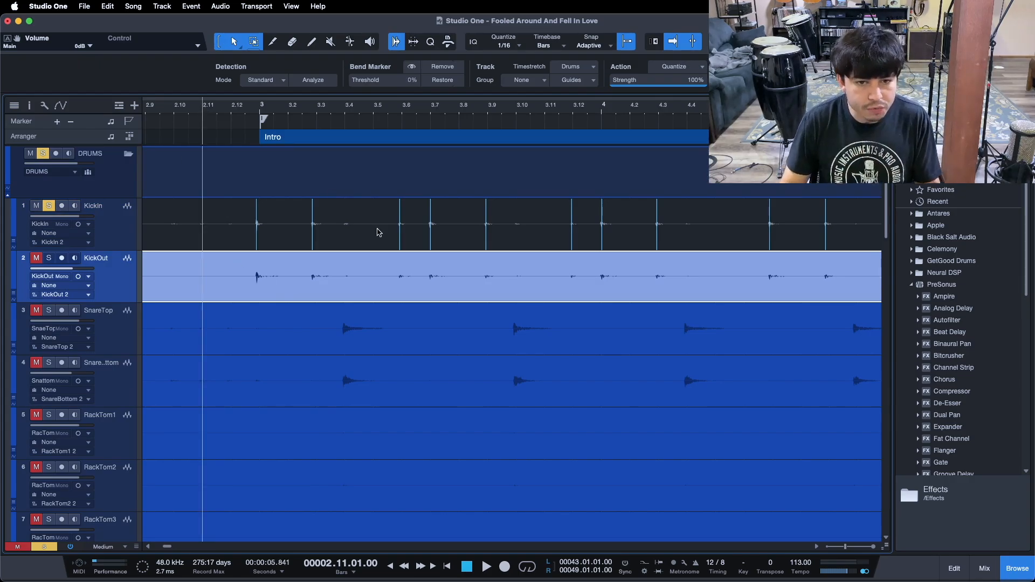
pyautogui.click(350, 43)
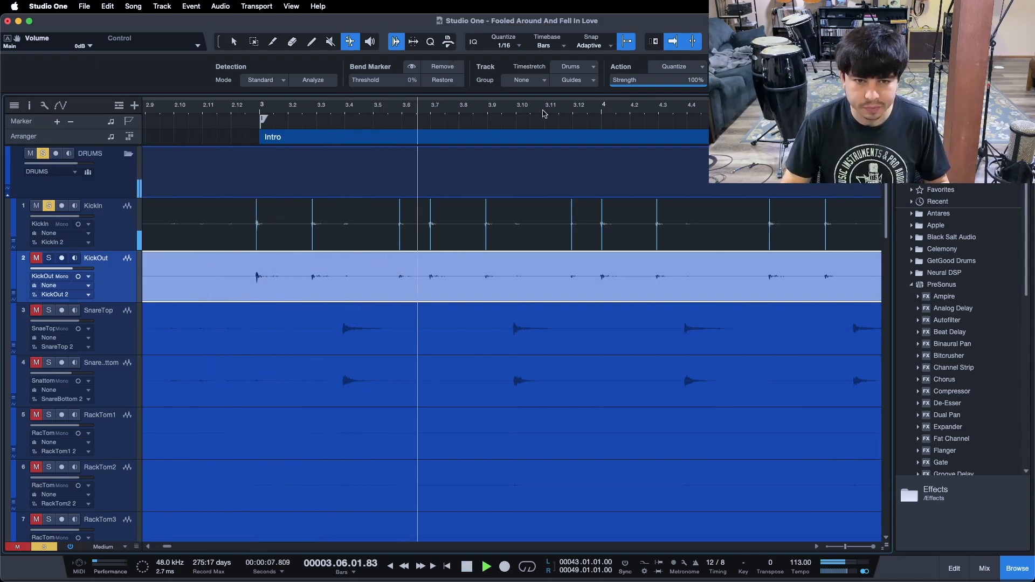
# Follow playback through the intro, verses and first choruses to review the KickIn bend markers against the audio
pyautogui.moveTo(545, 110); pyautogui.dragTo(249, 96)
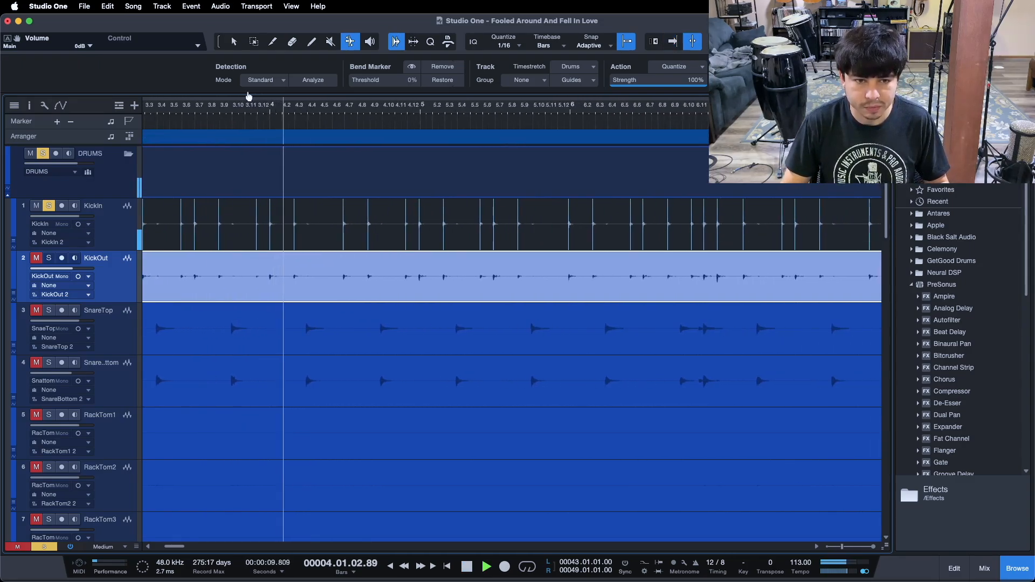
pyautogui.moveTo(375, 120); pyautogui.dragTo(238, 112)
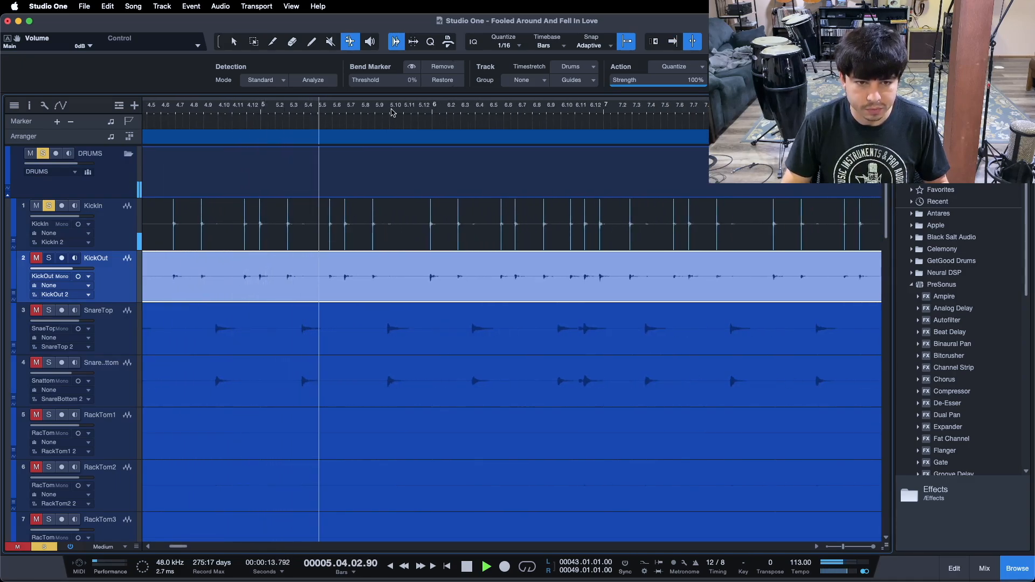
pyautogui.moveTo(408, 112); pyautogui.dragTo(315, 97)
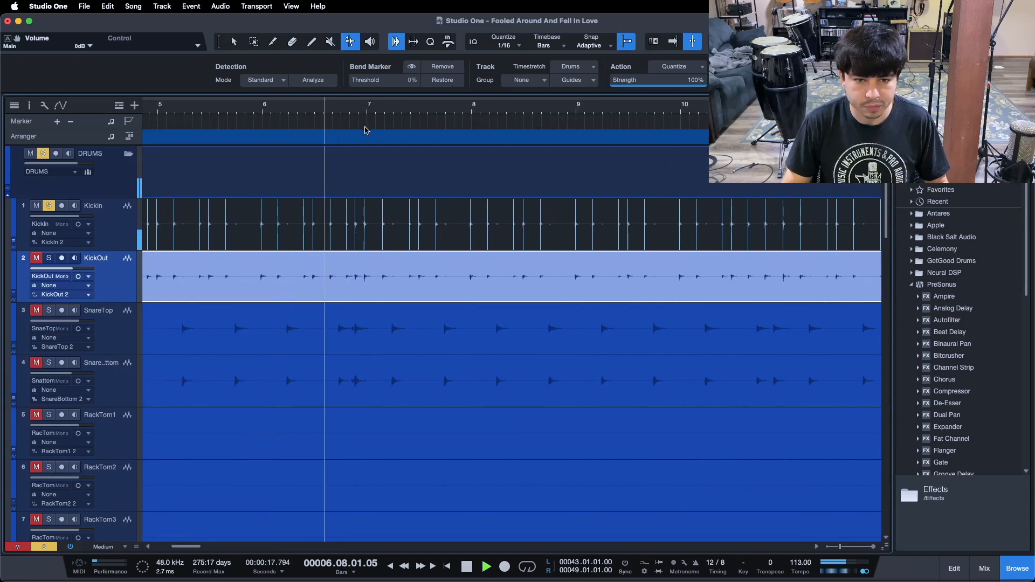
pyautogui.click(399, 104)
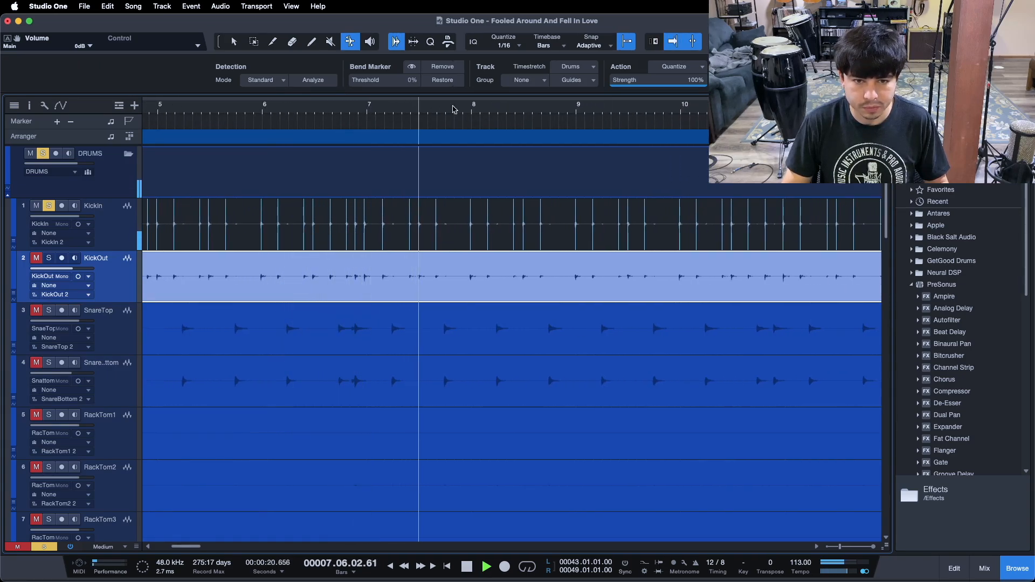
pyautogui.moveTo(476, 107); pyautogui.dragTo(320, 106)
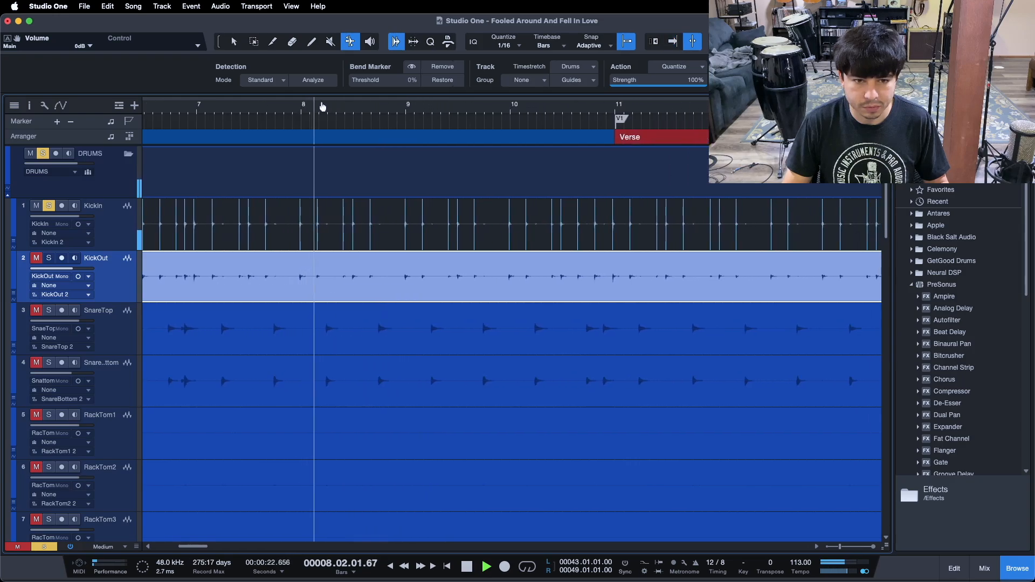
pyautogui.click(446, 111)
pyautogui.click(545, 110)
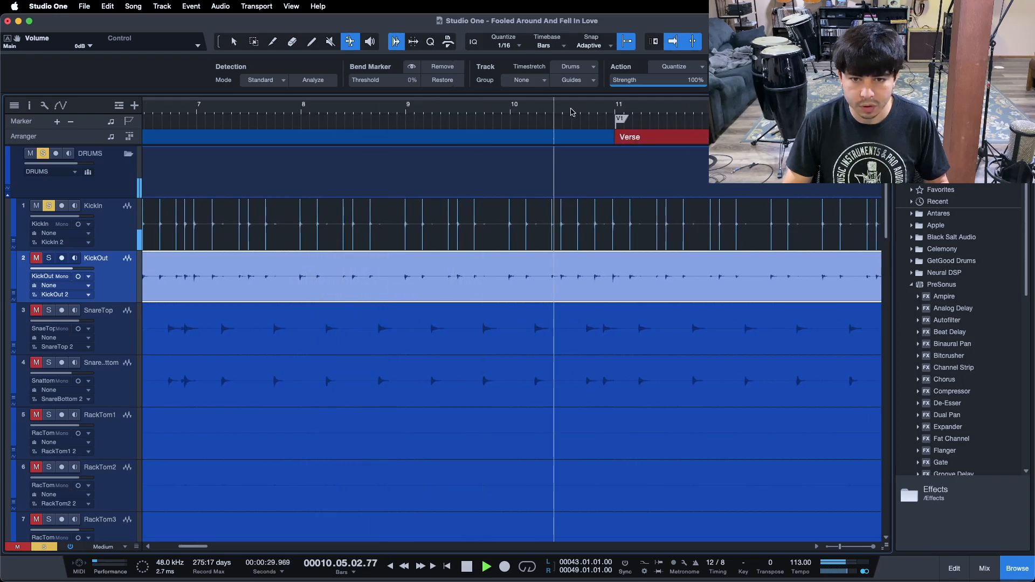
pyautogui.moveTo(625, 111); pyautogui.dragTo(285, 109)
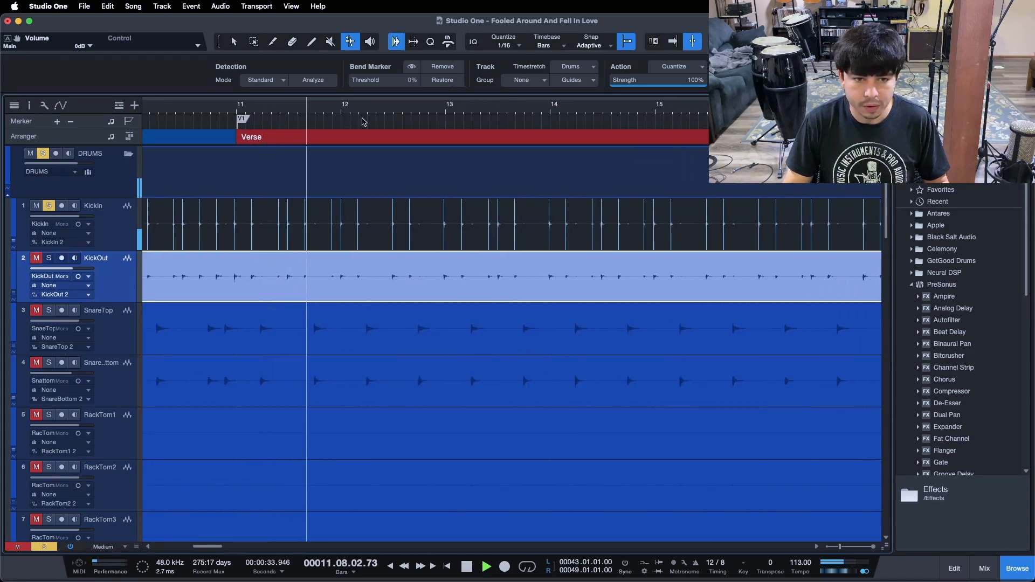
pyautogui.click(483, 108)
pyautogui.moveTo(569, 106); pyautogui.dragTo(283, 104)
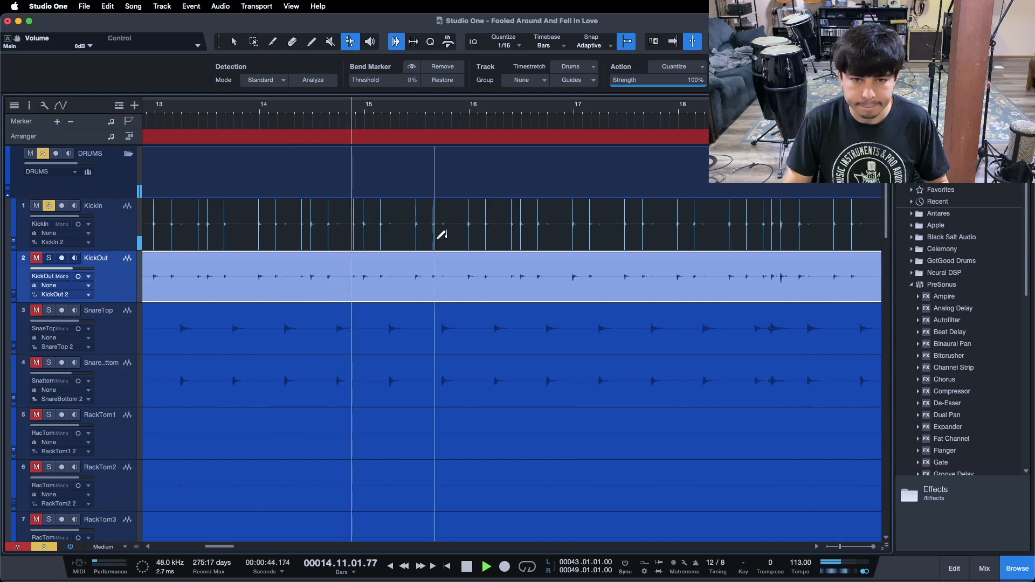
pyautogui.click(424, 109)
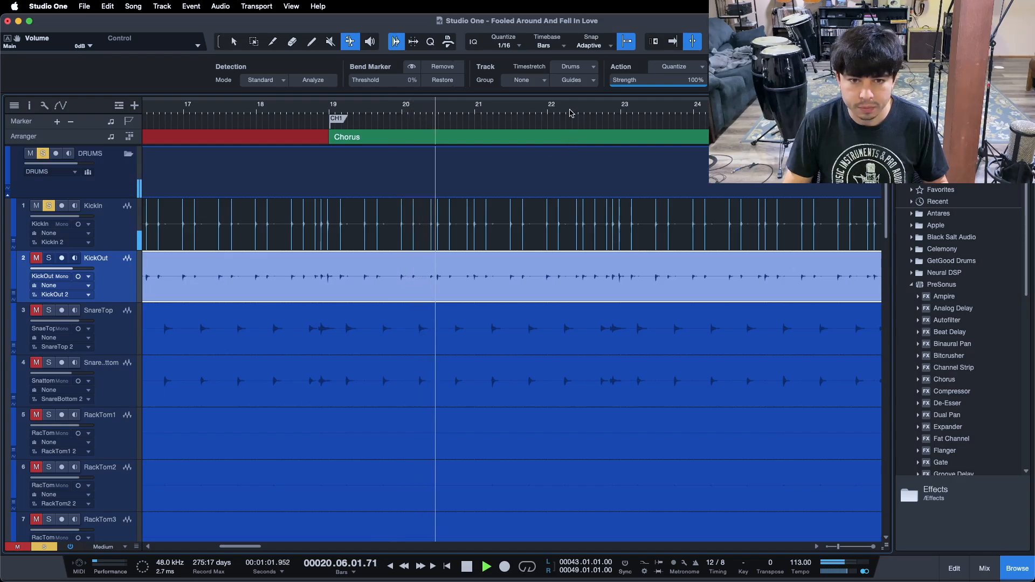
pyautogui.moveTo(579, 110); pyautogui.dragTo(279, 118)
pyautogui.click(540, 112)
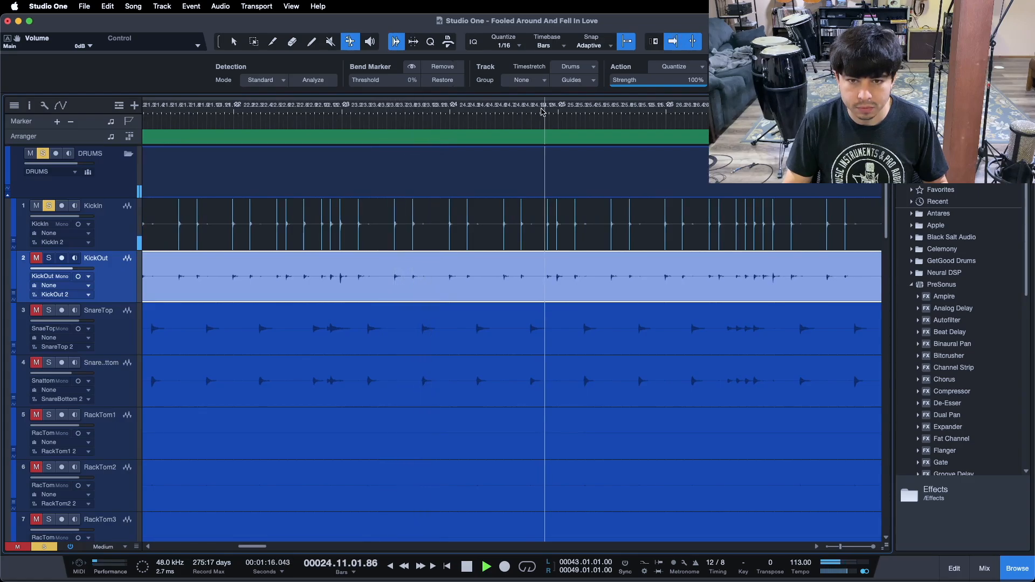
pyautogui.moveTo(707, 123); pyautogui.dragTo(256, 96)
pyautogui.click(434, 110)
pyautogui.moveTo(436, 109); pyautogui.dragTo(266, 127)
pyautogui.click(358, 108)
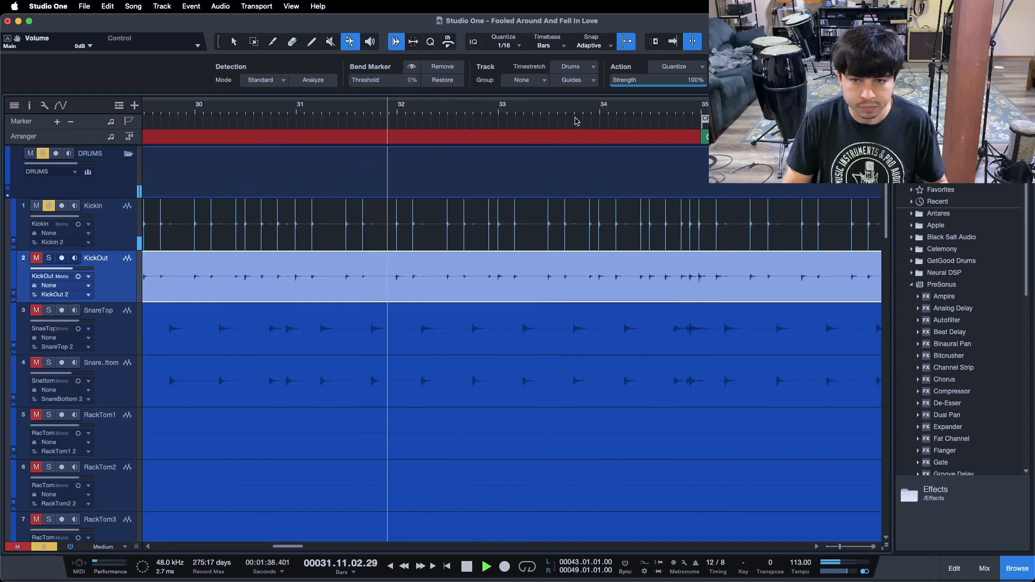
pyautogui.click(631, 107)
pyautogui.moveTo(632, 107); pyautogui.dragTo(437, 104)
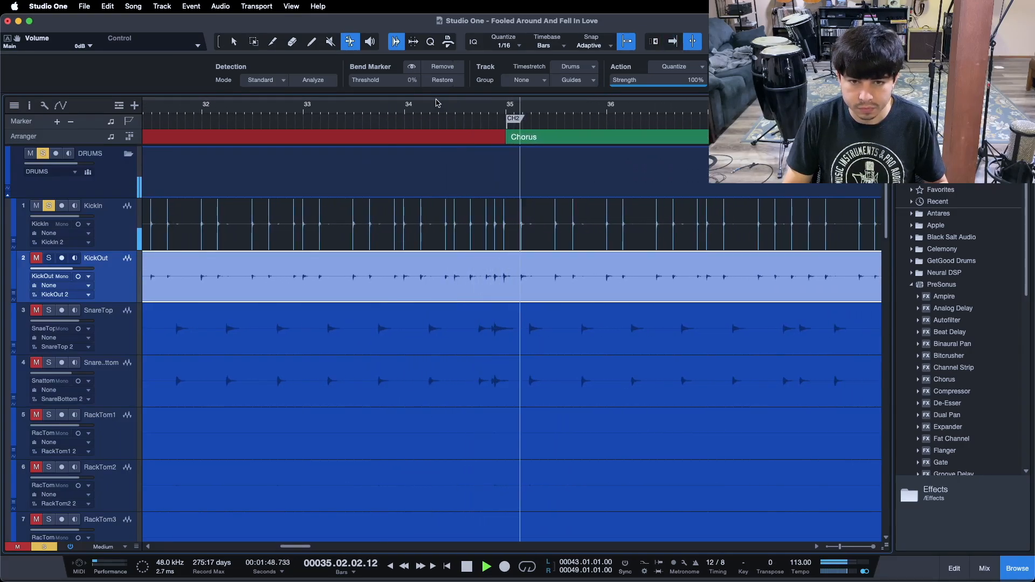
pyautogui.press('space')
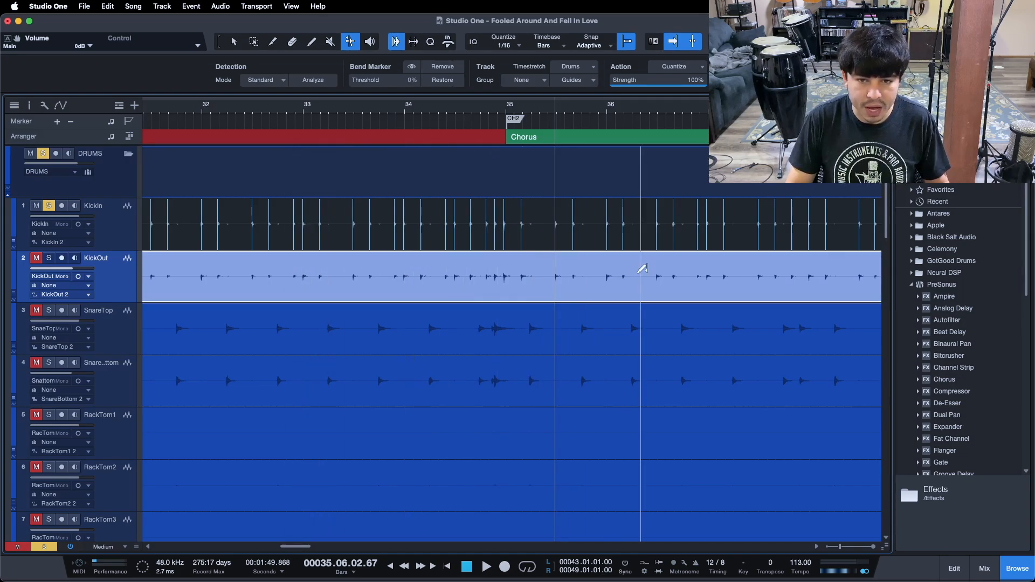
pyautogui.moveTo(596, 112); pyautogui.dragTo(328, 107)
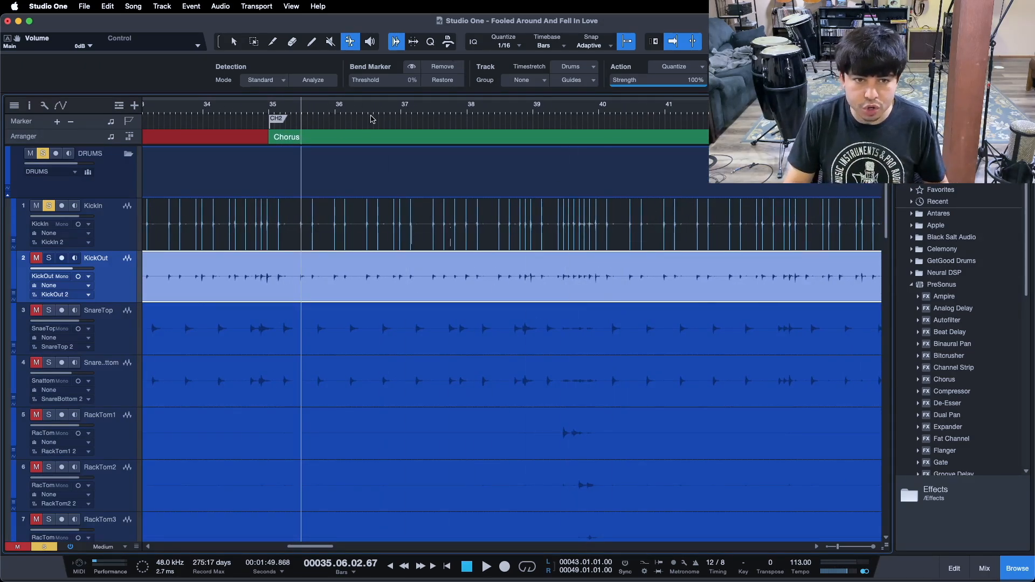
pyautogui.click(485, 109)
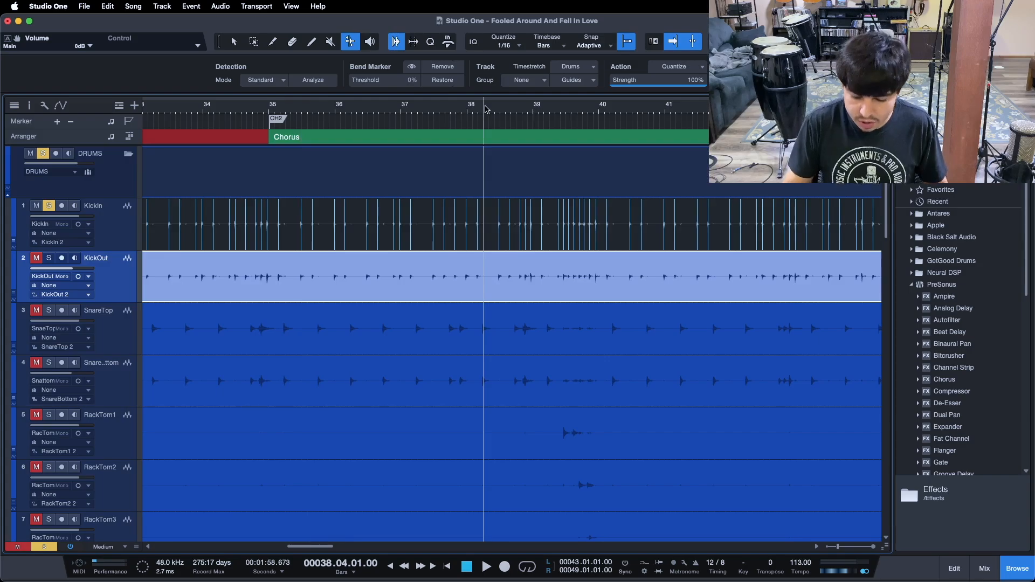
# Continue playback through the bridge, solo, last chorus and outro, reviewing the KickIn bend markers
pyautogui.press('space')
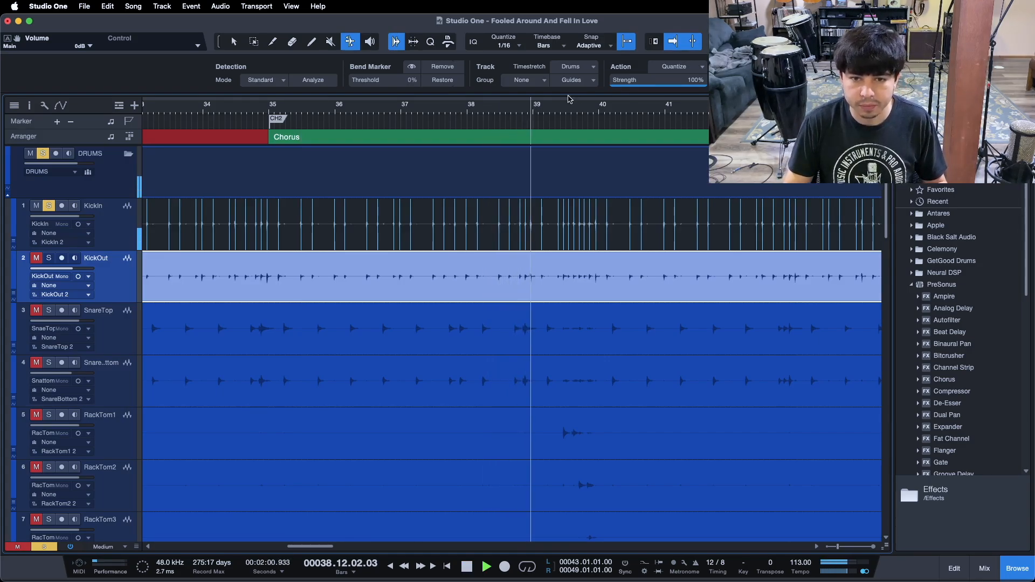
pyautogui.moveTo(575, 110); pyautogui.dragTo(282, 114)
pyautogui.moveTo(403, 118); pyautogui.dragTo(340, 126)
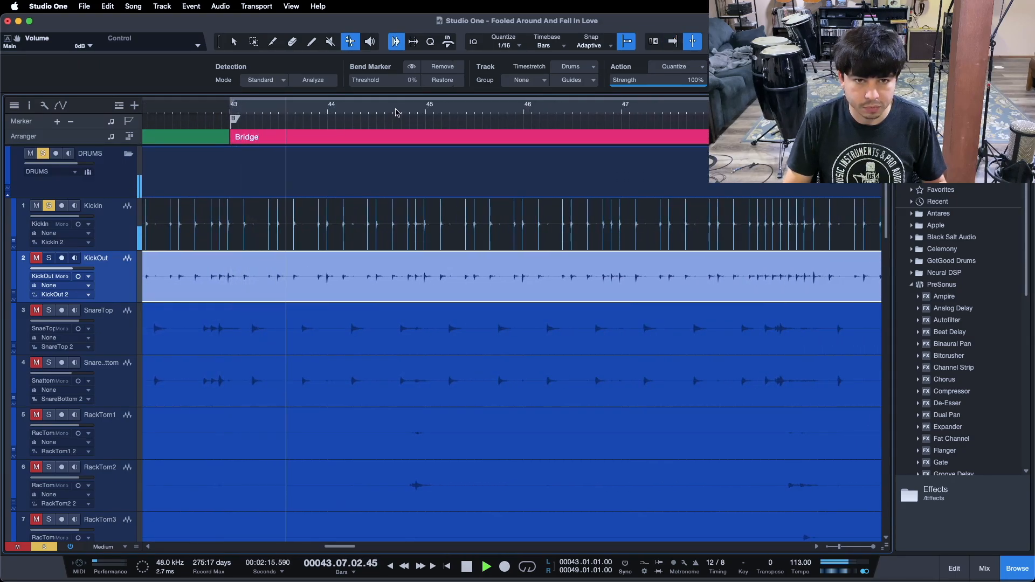
pyautogui.moveTo(396, 112); pyautogui.dragTo(231, 107)
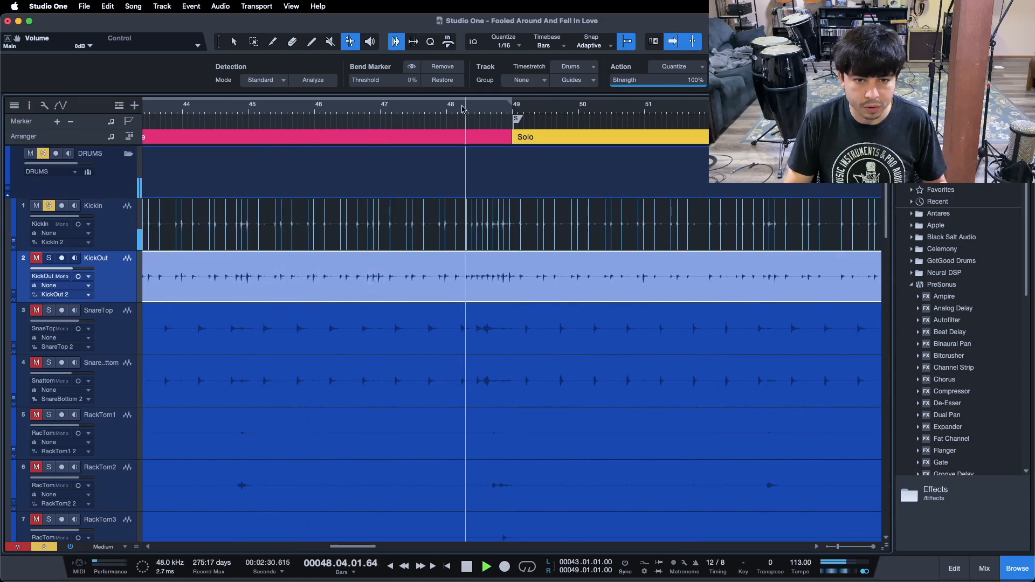
pyautogui.moveTo(462, 109); pyautogui.dragTo(253, 112)
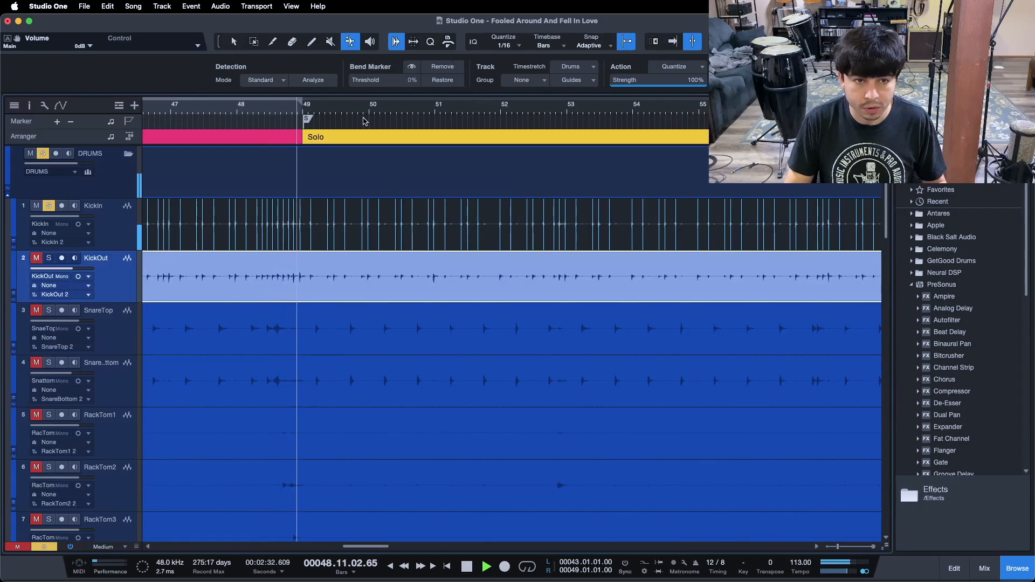
pyautogui.click(524, 112)
pyautogui.moveTo(530, 112); pyautogui.dragTo(300, 113)
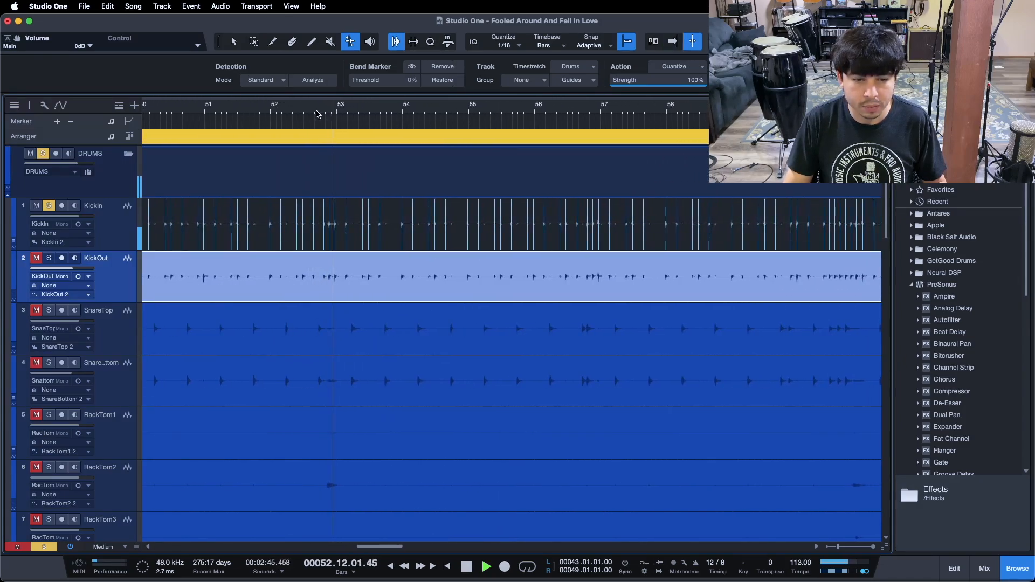
pyautogui.click(563, 112)
pyautogui.moveTo(561, 112); pyautogui.dragTo(345, 112)
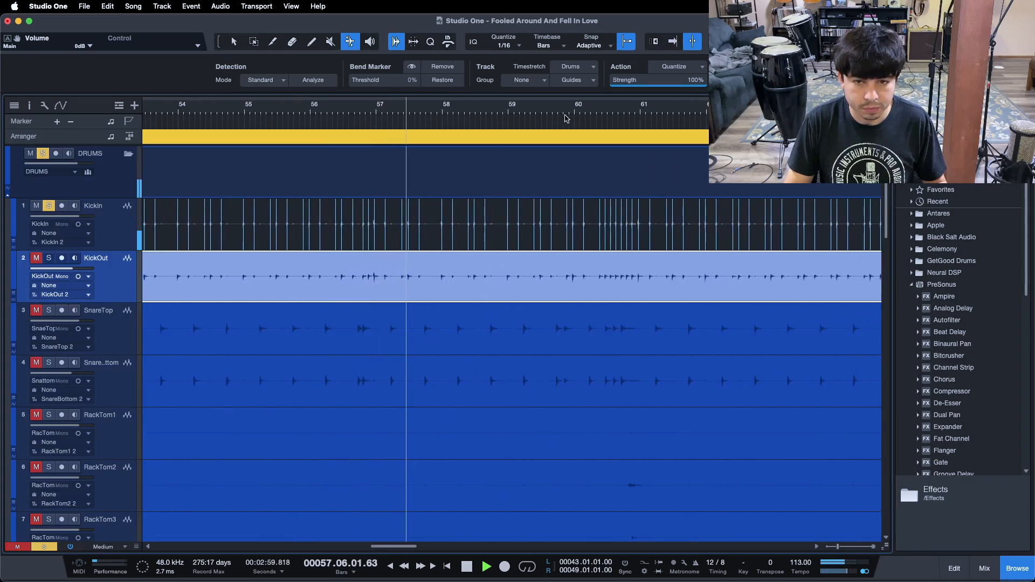
pyautogui.click(600, 117)
pyautogui.moveTo(600, 116); pyautogui.dragTo(327, 117)
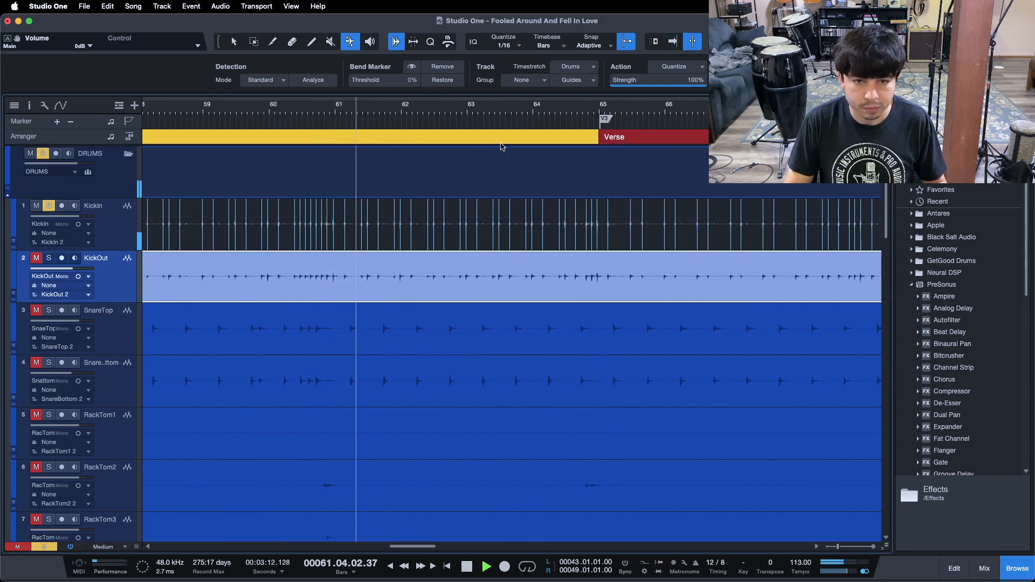
pyautogui.click(555, 112)
pyautogui.moveTo(555, 112); pyautogui.dragTo(213, 115)
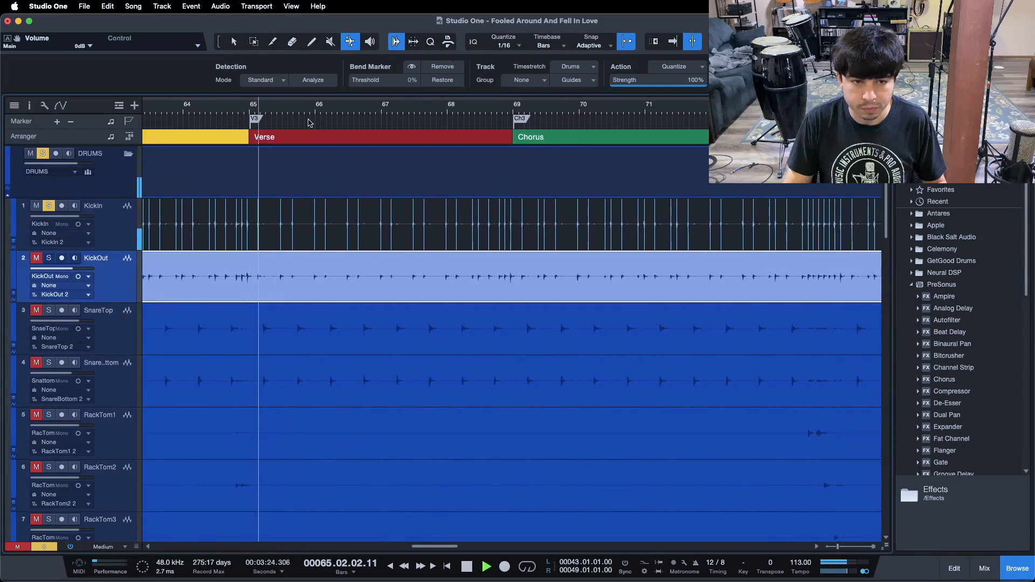
pyautogui.moveTo(480, 109); pyautogui.dragTo(274, 111)
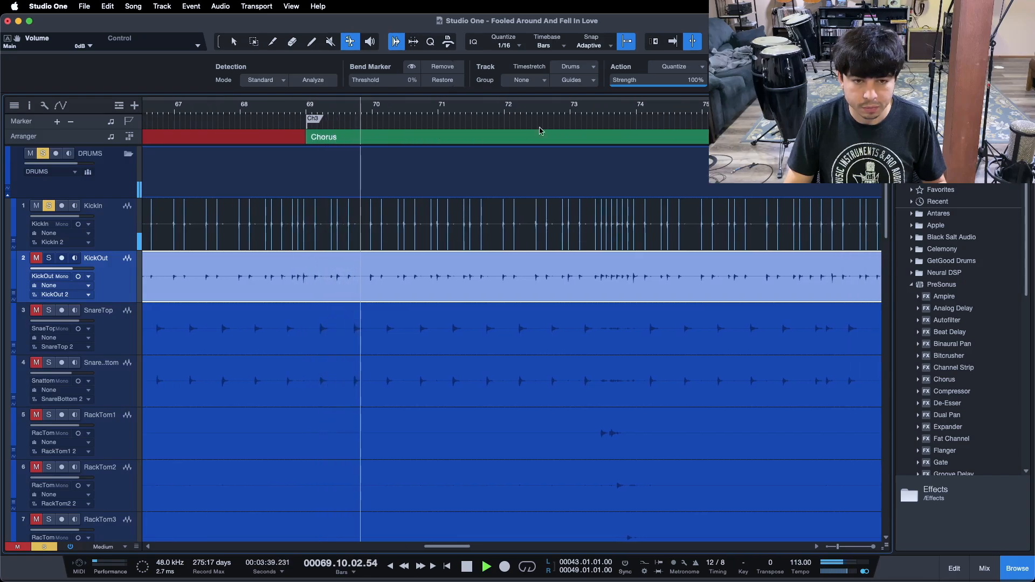
pyautogui.click(583, 111)
pyautogui.moveTo(647, 111); pyautogui.dragTo(254, 113)
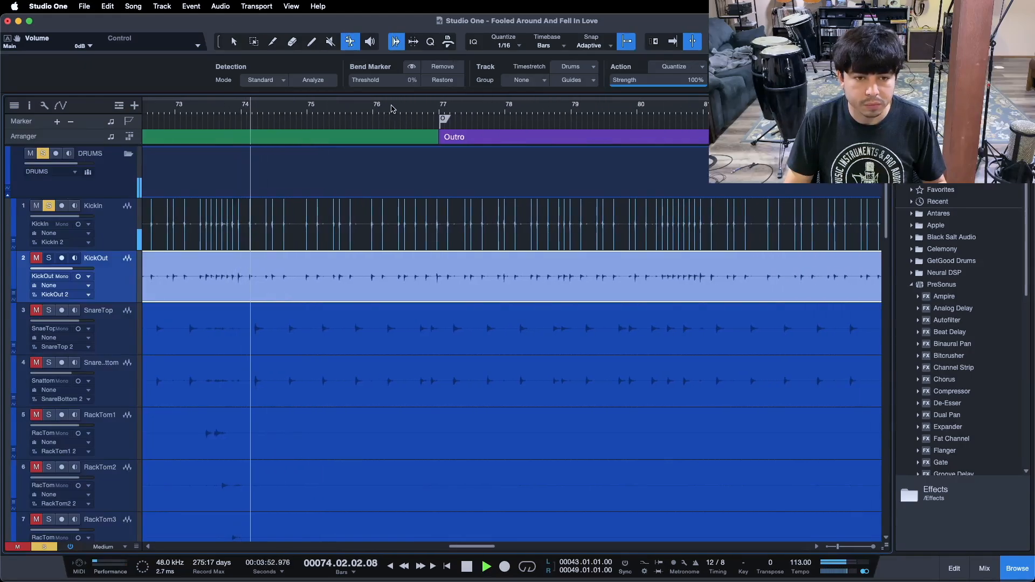
pyautogui.click(396, 110)
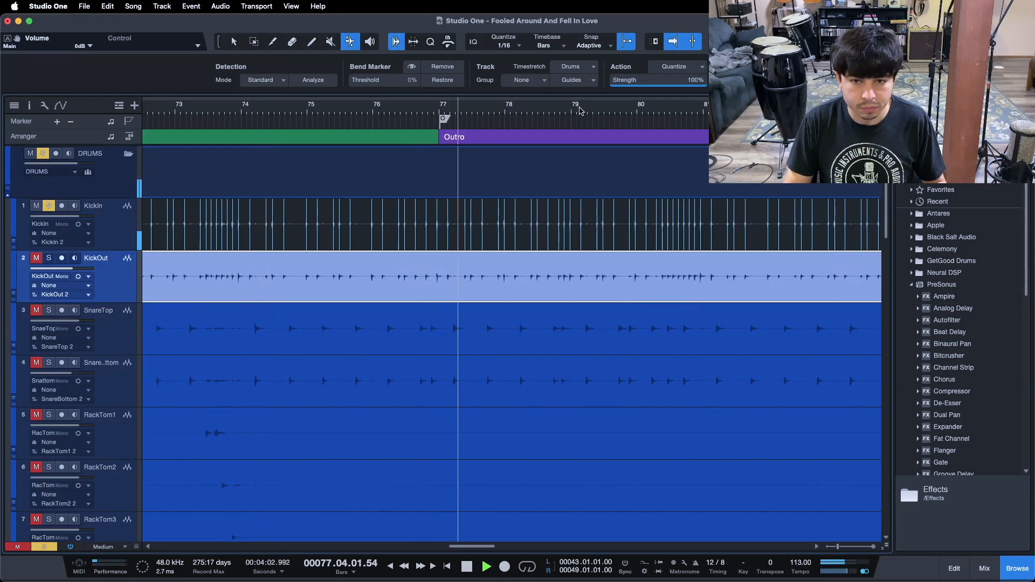
pyautogui.click(656, 109)
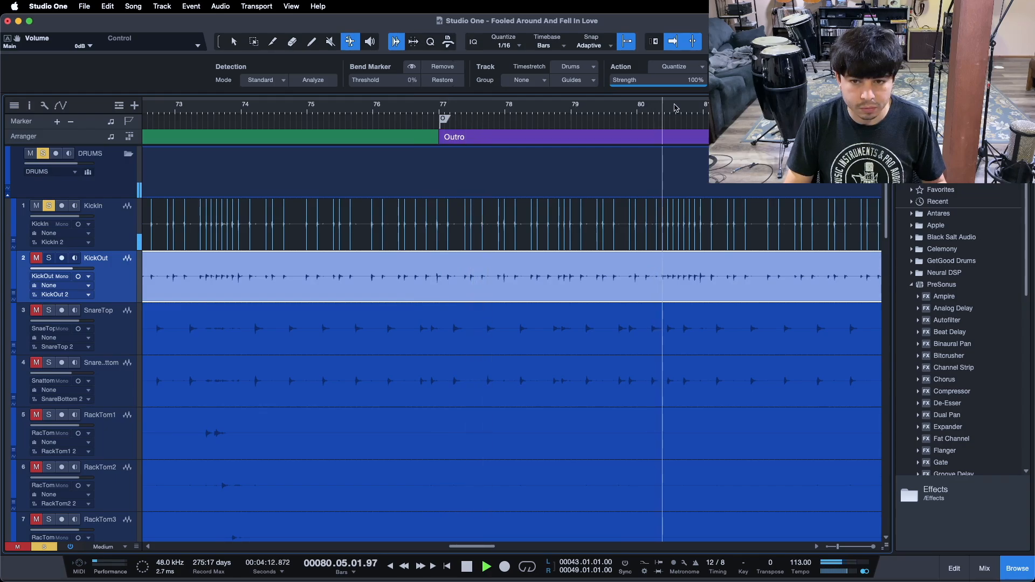
# Scroll through the outro to the end of the song checking the kick bend markers, then zoom out to show the whole song
pyautogui.moveTo(301, 109); pyautogui.dragTo(356, 127)
pyautogui.click(279, 112)
pyautogui.moveTo(286, 111); pyautogui.dragTo(150, 104)
pyautogui.click(468, 108)
pyautogui.moveTo(523, 107); pyautogui.dragTo(332, 106)
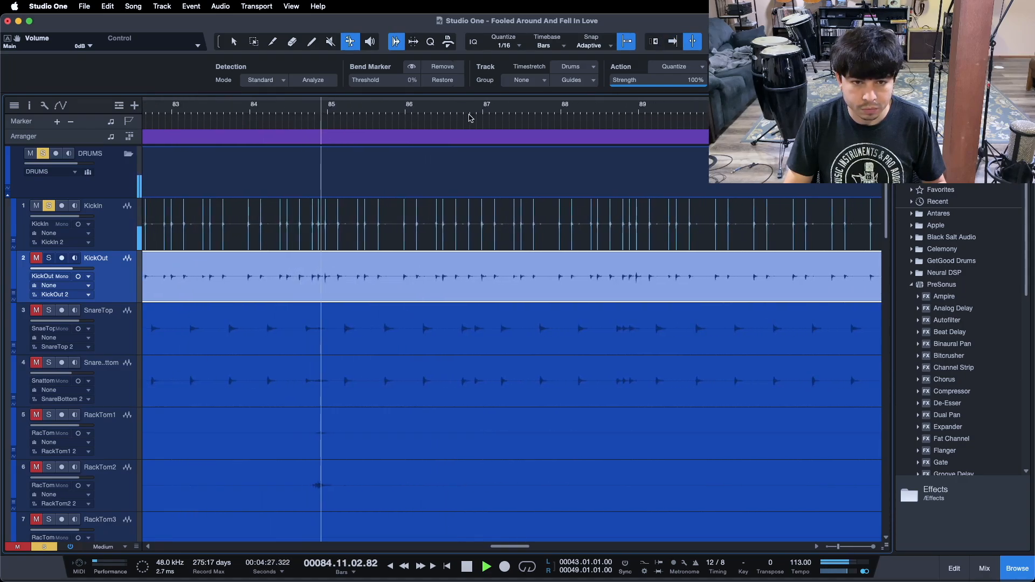
pyautogui.click(555, 108)
pyautogui.moveTo(636, 109); pyautogui.dragTo(376, 105)
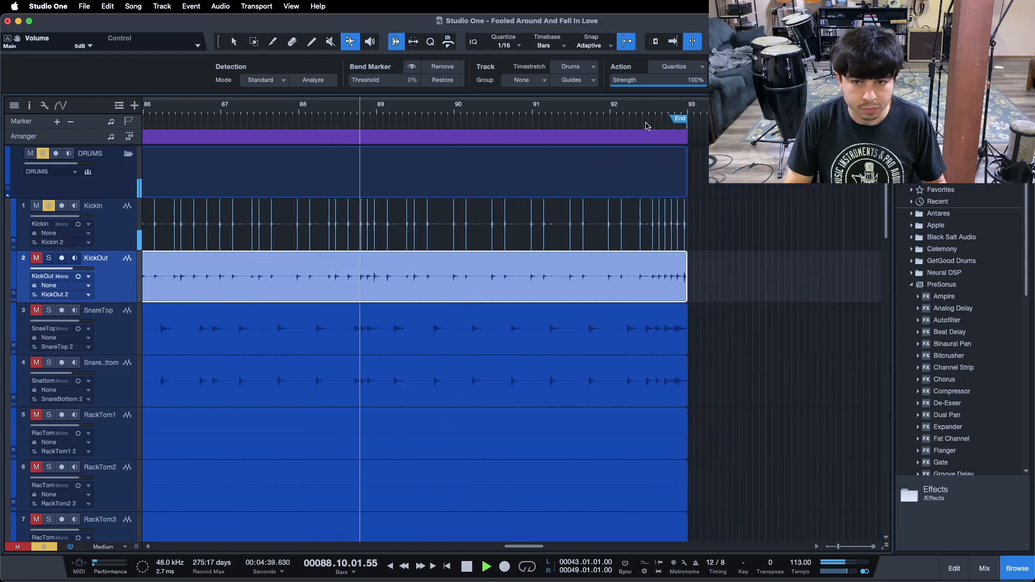
pyautogui.hotkey('shift', 'f')
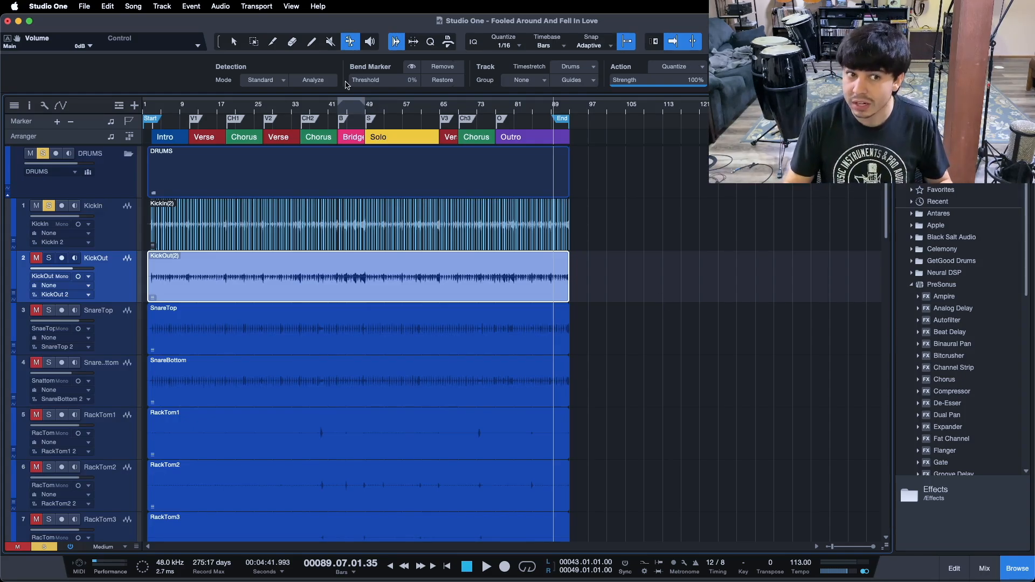
# Select the SnareTop event, analyze its transients and set its Bend Marker threshold to 60%
pyautogui.click(235, 43)
pyautogui.click(117, 334)
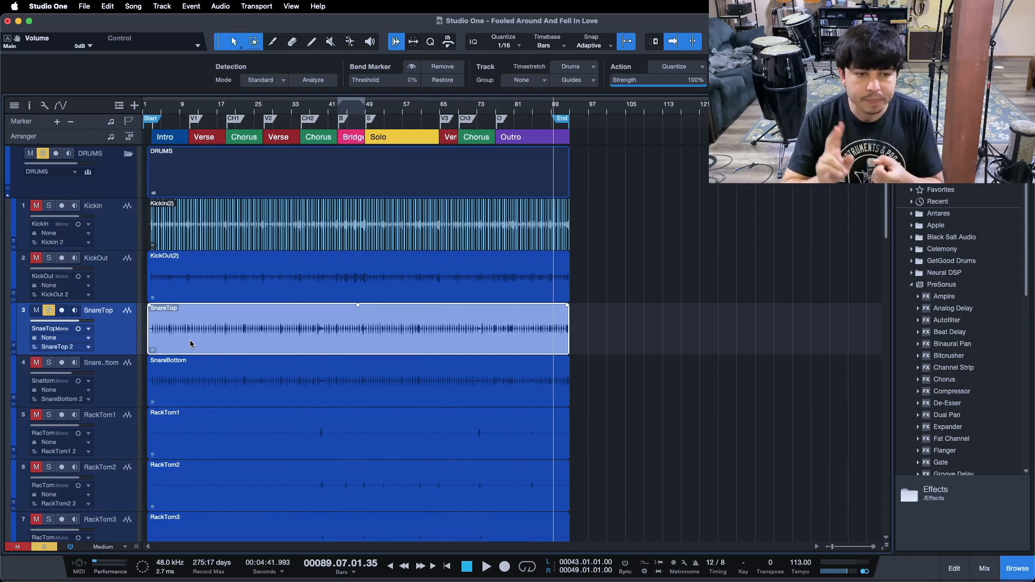
pyautogui.click(325, 85)
pyautogui.moveTo(152, 109); pyautogui.dragTo(259, 157)
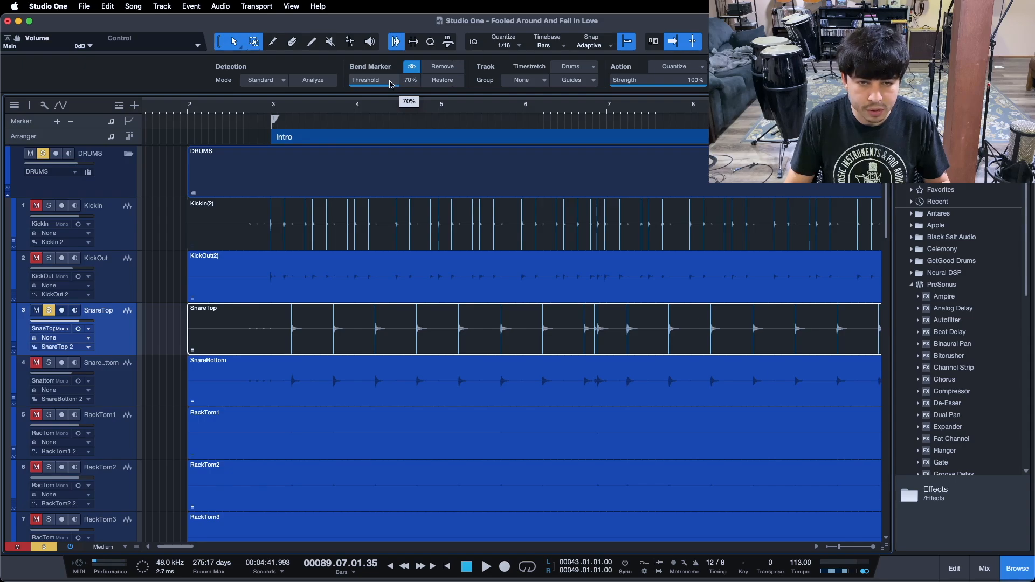
pyautogui.moveTo(586, 119); pyautogui.dragTo(384, 125)
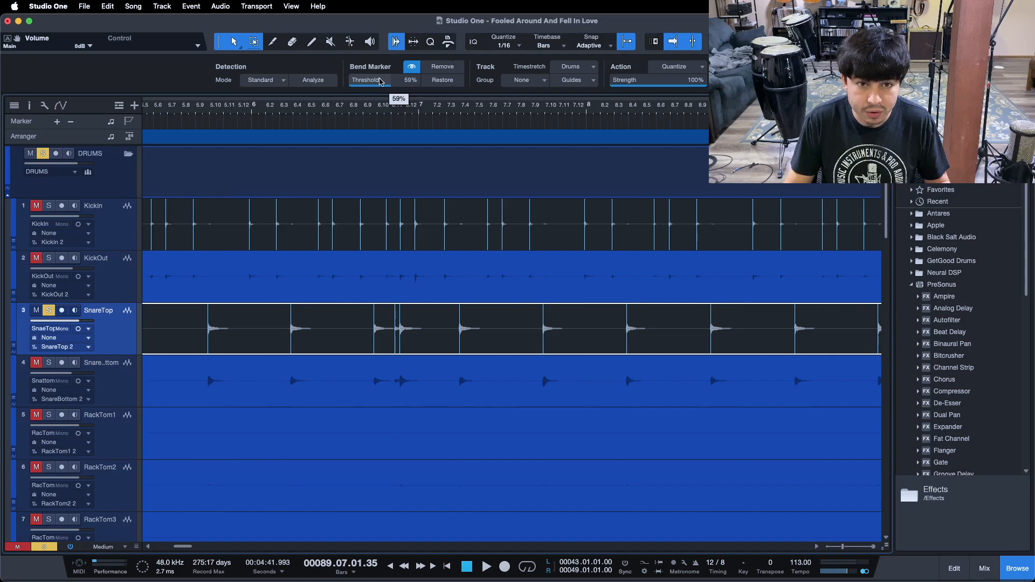
pyautogui.moveTo(400, 104); pyautogui.dragTo(292, 72)
pyautogui.moveTo(639, 108); pyautogui.dragTo(680, 112)
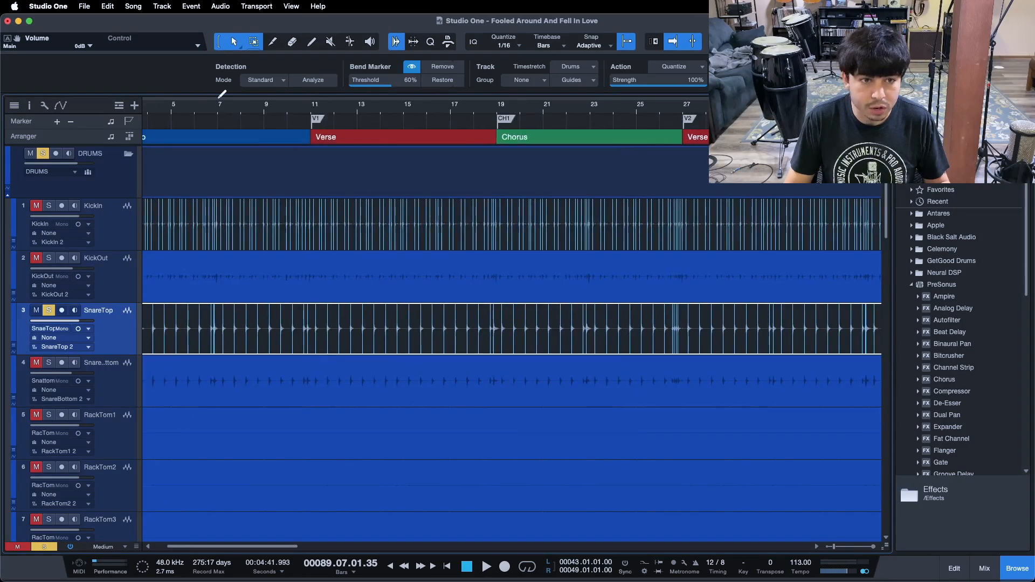
# Play the intro, first verse and first chorus, reviewing the SnareTop bend markers against the audio
pyautogui.moveTo(219, 97); pyautogui.dragTo(440, 98)
pyautogui.moveTo(209, 111); pyautogui.dragTo(461, 112)
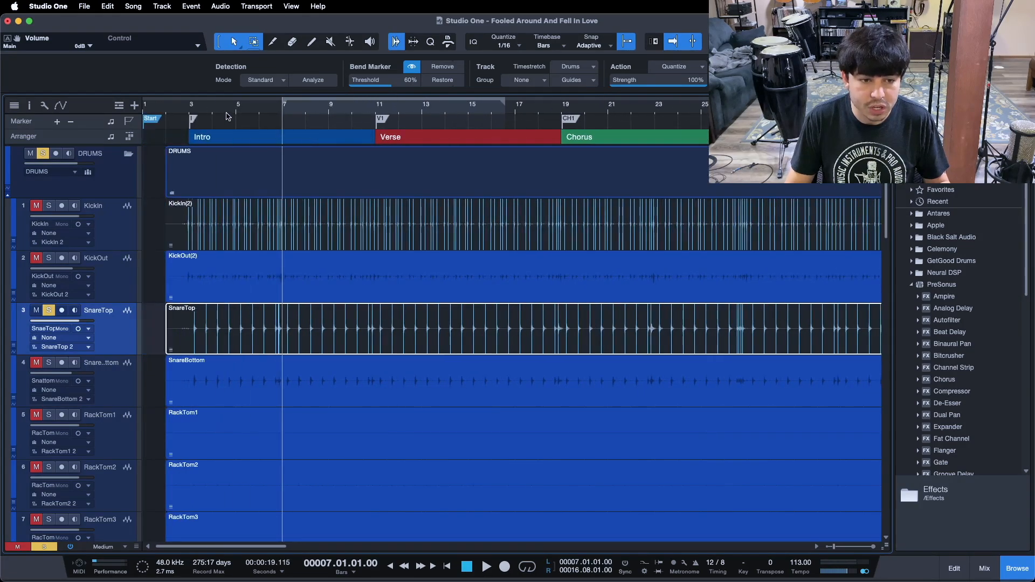
pyautogui.moveTo(226, 116); pyautogui.dragTo(288, 128)
pyautogui.click(190, 112)
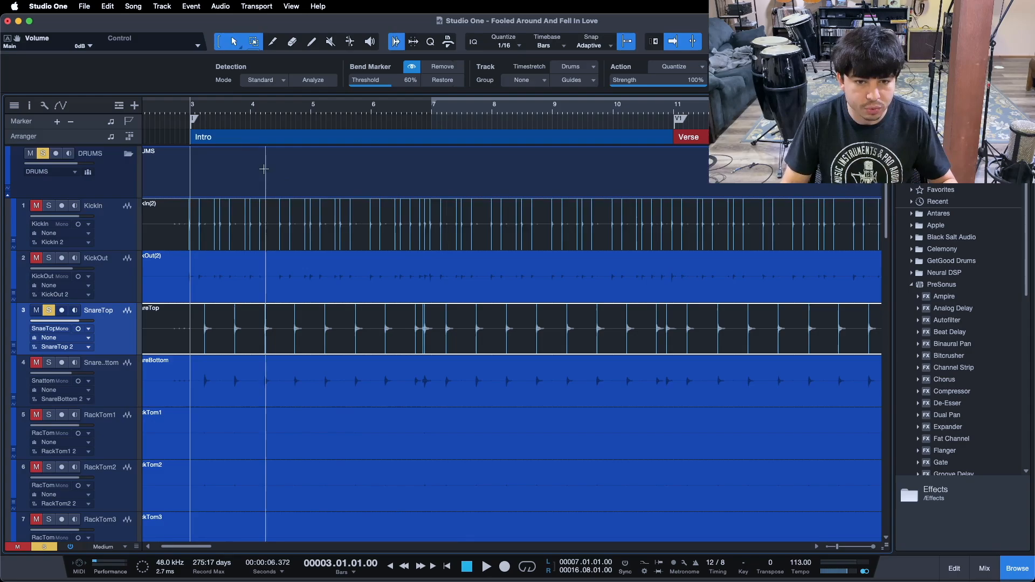
pyautogui.moveTo(204, 111); pyautogui.dragTo(259, 125)
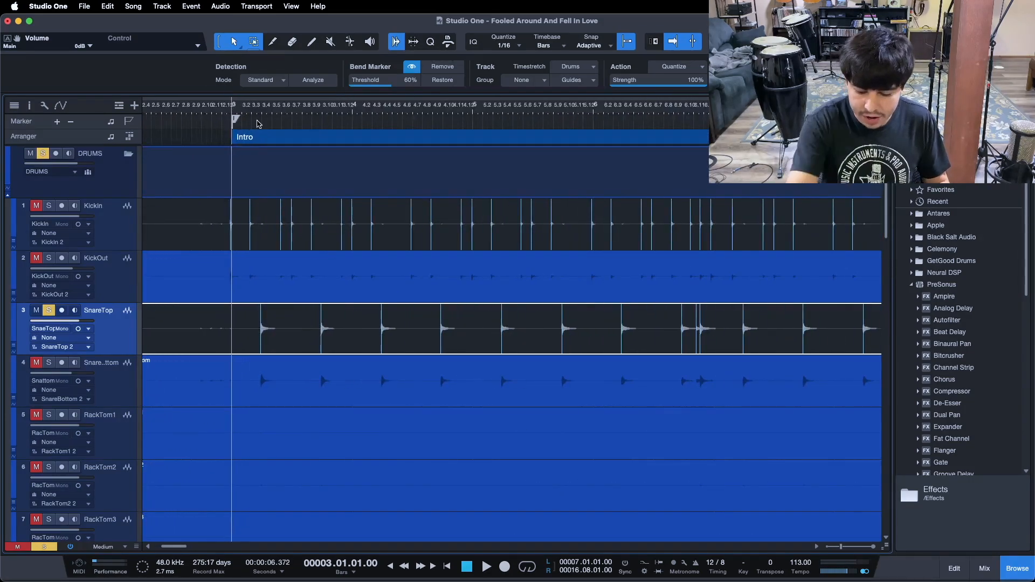
pyautogui.click(268, 401)
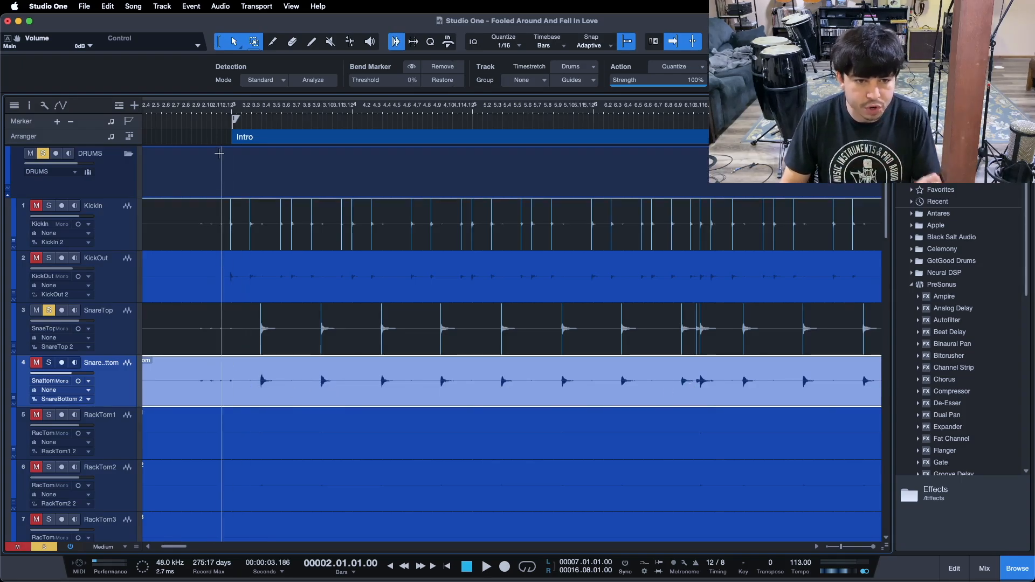
pyautogui.press('space')
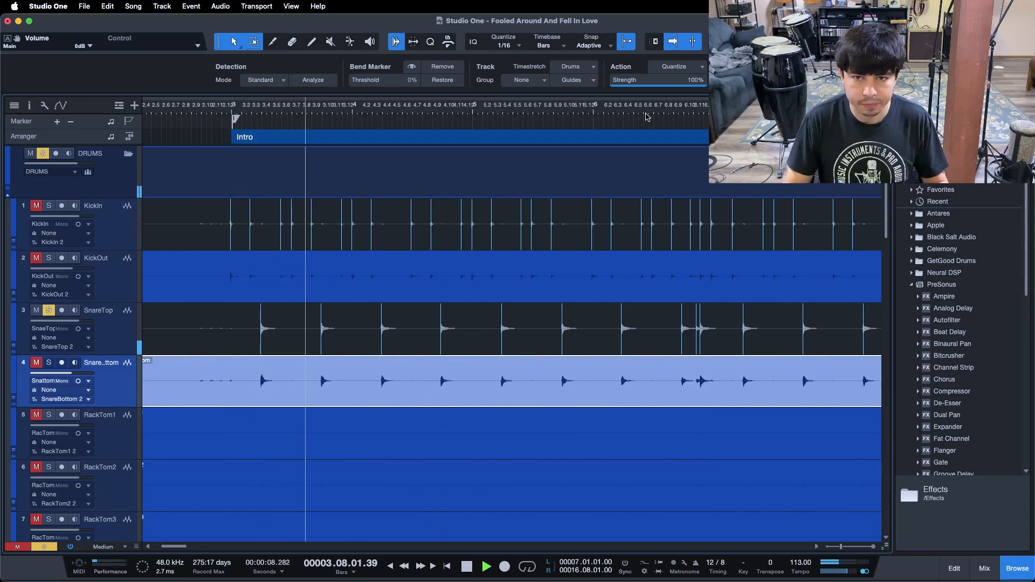
pyautogui.moveTo(674, 109); pyautogui.dragTo(268, 104)
pyautogui.moveTo(645, 110); pyautogui.dragTo(280, 115)
pyautogui.moveTo(507, 114); pyautogui.dragTo(372, 115)
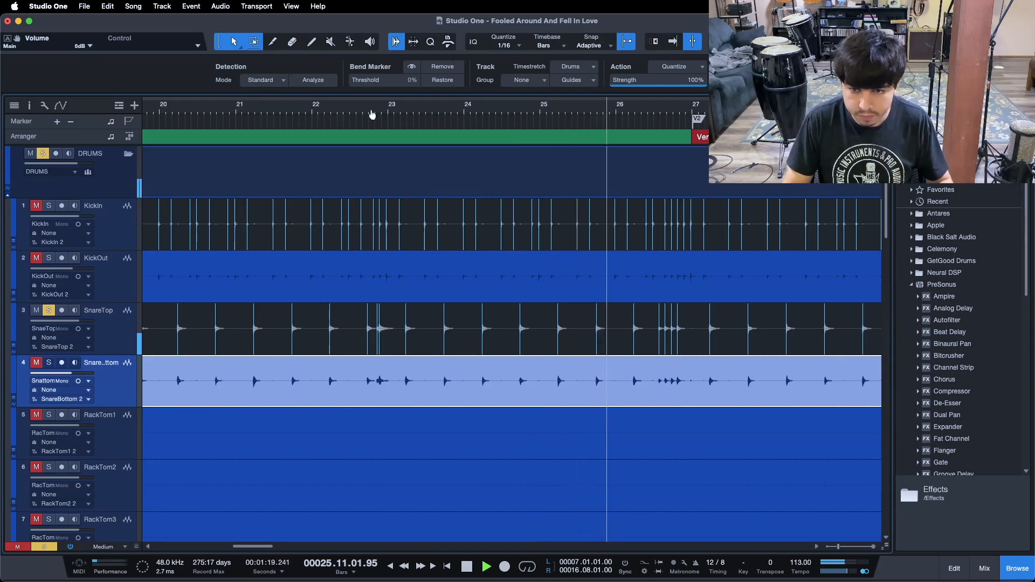
pyautogui.moveTo(686, 109); pyautogui.dragTo(630, 146)
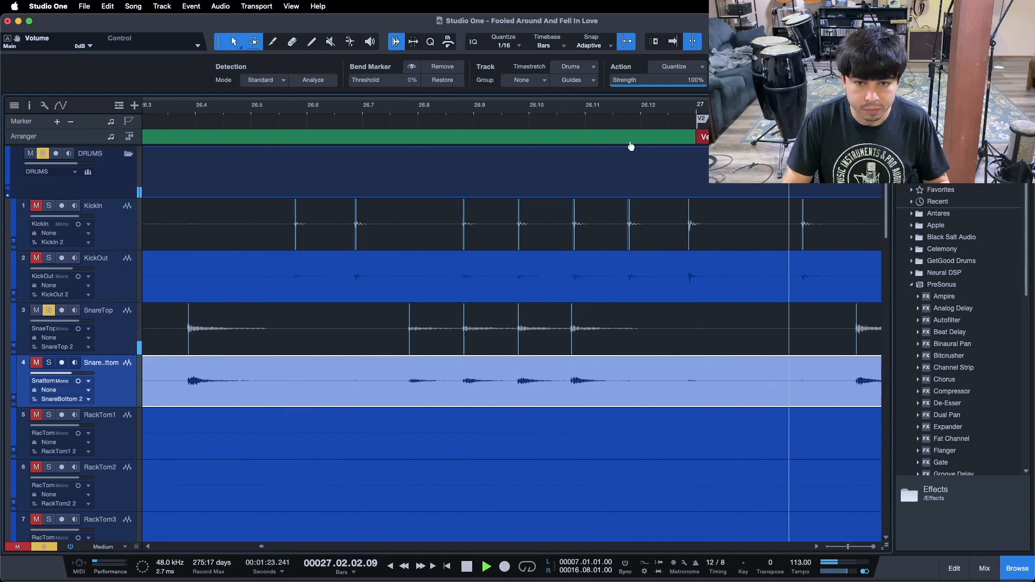
pyautogui.moveTo(631, 146); pyautogui.dragTo(669, 90)
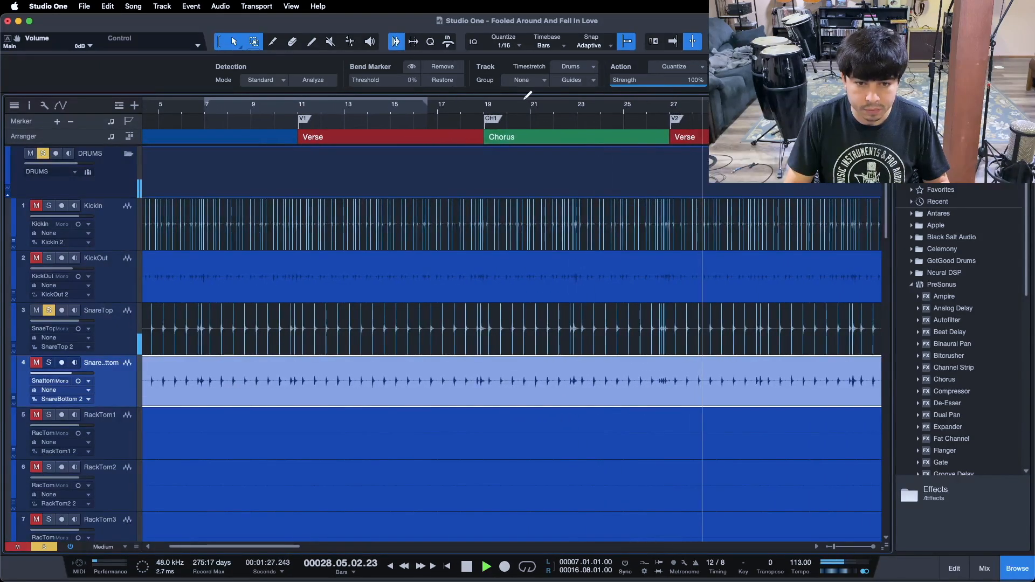
pyautogui.moveTo(471, 106); pyautogui.dragTo(563, 107)
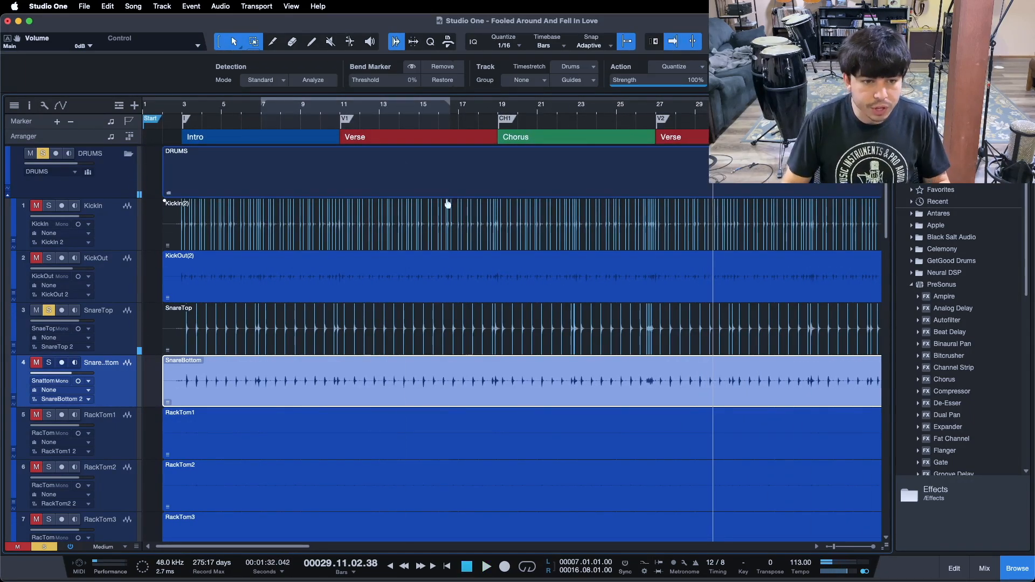
pyautogui.moveTo(252, 112); pyautogui.dragTo(266, 162)
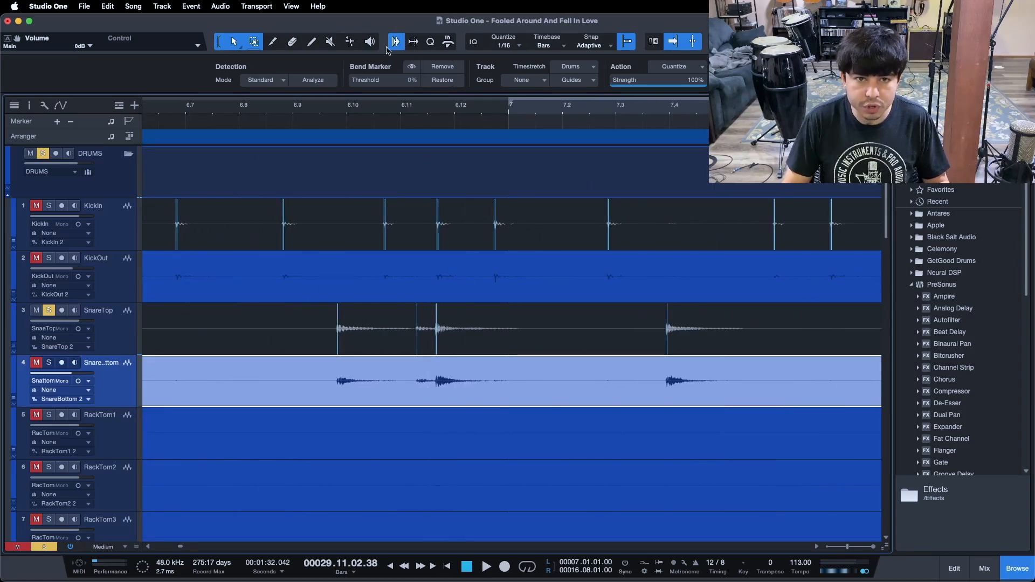
# Switch to the Bend Tool and clean up false SnareTop bend markers on flams in the intro and first chorus
pyautogui.click(351, 41)
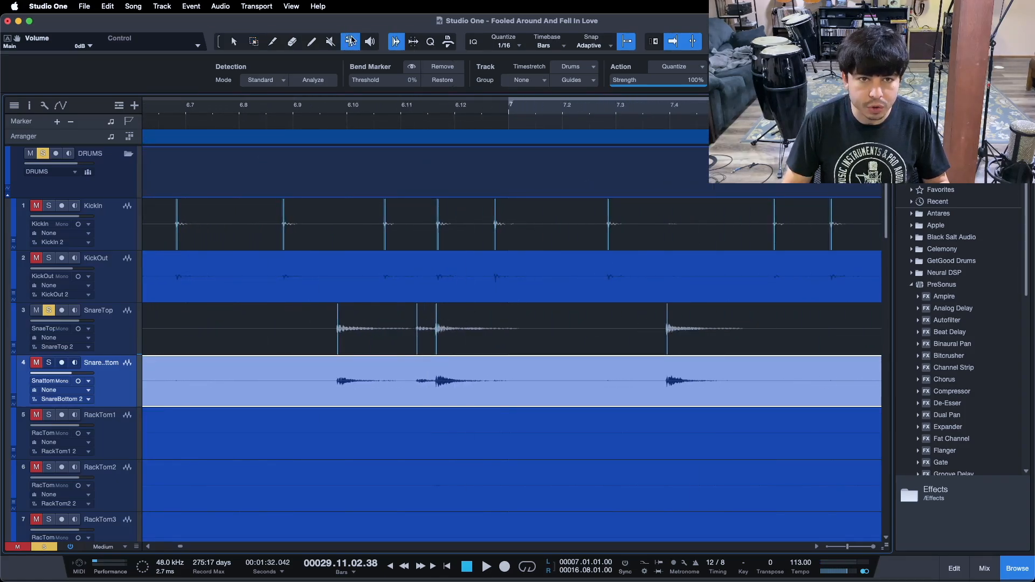
pyautogui.click(418, 329)
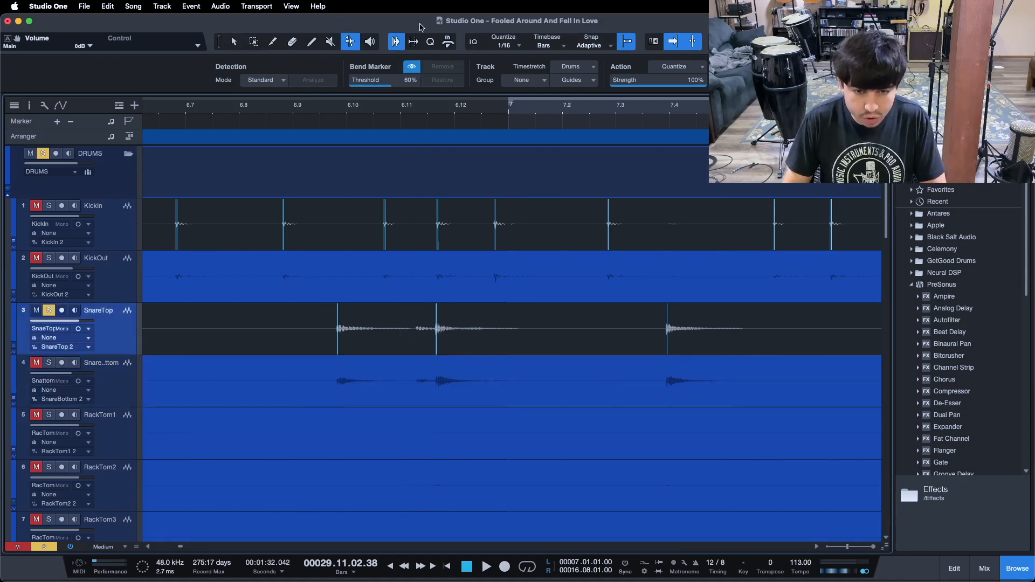
pyautogui.moveTo(439, 108); pyautogui.dragTo(356, 75)
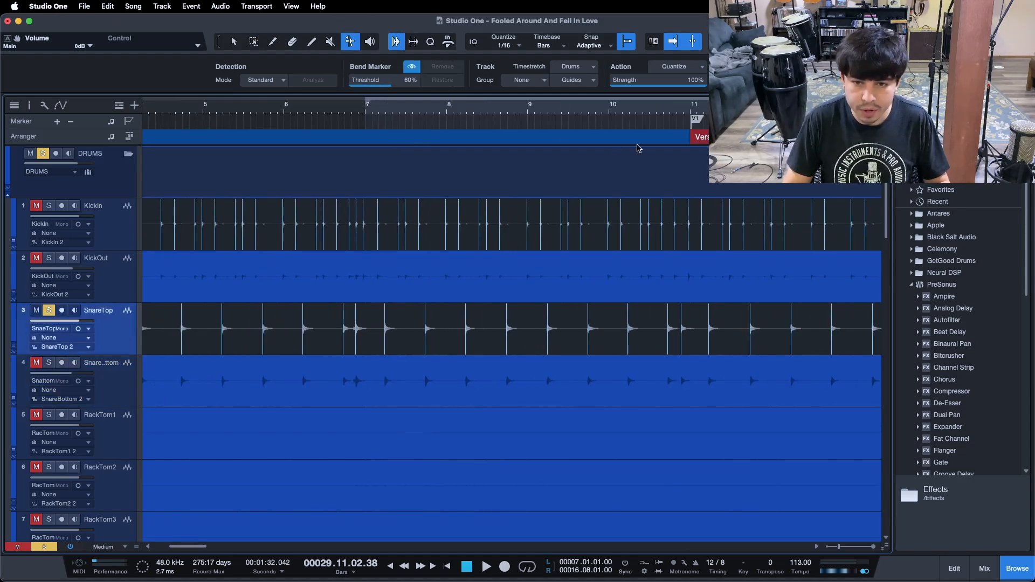
pyautogui.moveTo(679, 112); pyautogui.dragTo(345, 95)
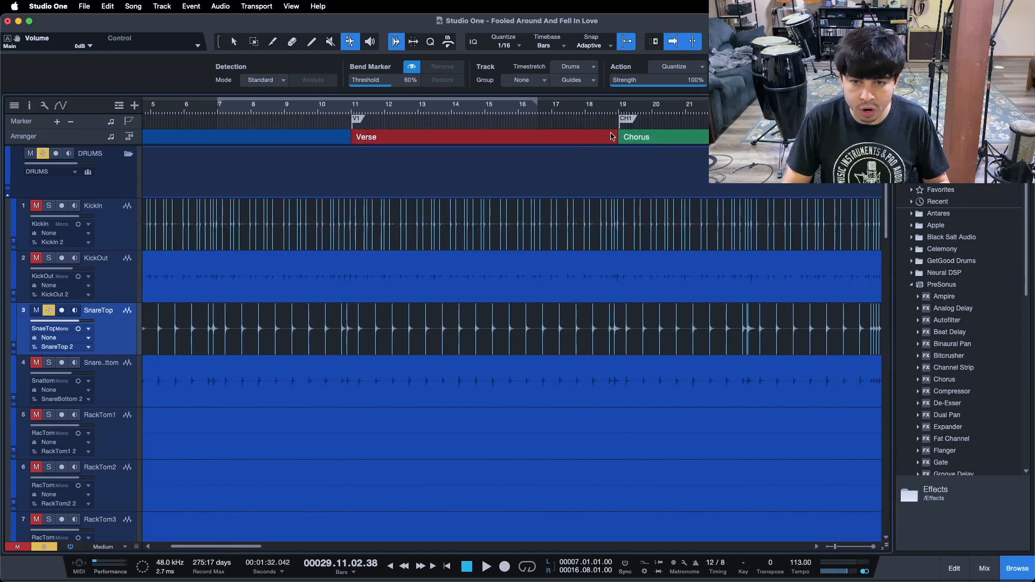
pyautogui.moveTo(612, 112); pyautogui.dragTo(327, 115)
pyautogui.moveTo(840, 112); pyautogui.dragTo(668, 148)
pyautogui.moveTo(583, 328); pyautogui.dragTo(617, 311)
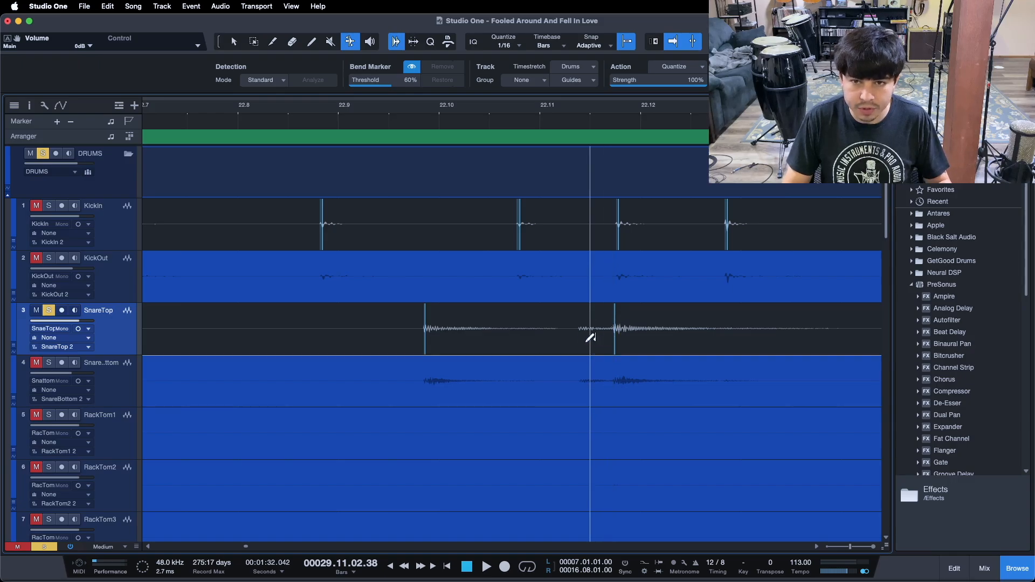
# Play through the second verse and remove the false SnareTop bend marker on the flam before the second chorus
pyautogui.moveTo(564, 113); pyautogui.dragTo(311, 51)
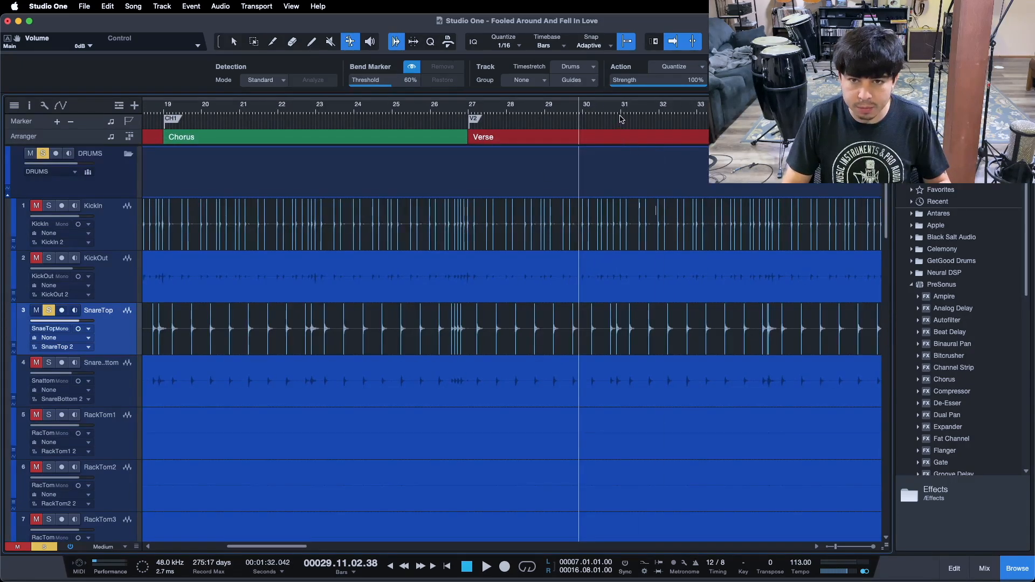
pyautogui.moveTo(624, 114); pyautogui.dragTo(459, 130)
pyautogui.click(334, 113)
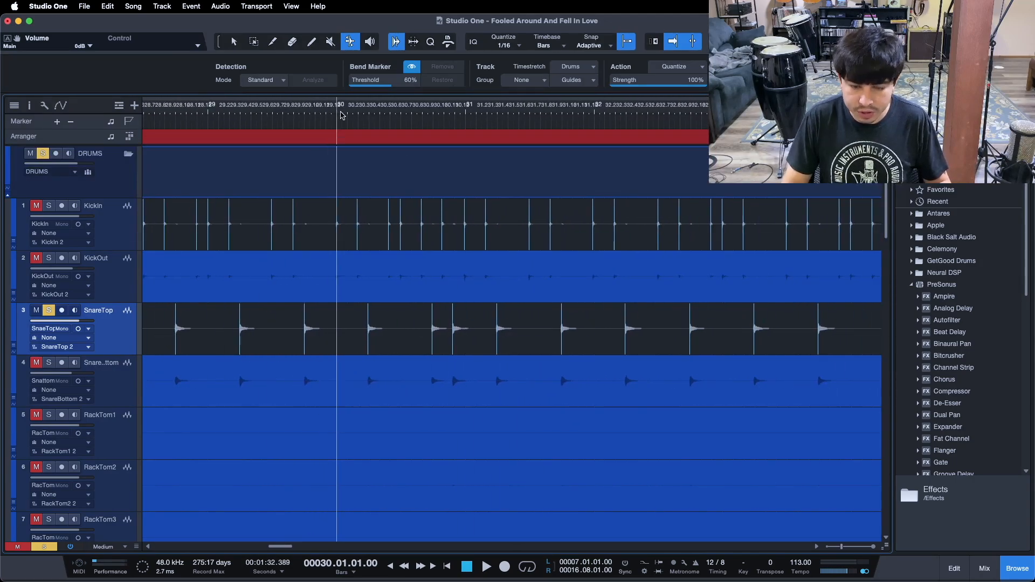
pyautogui.press('space')
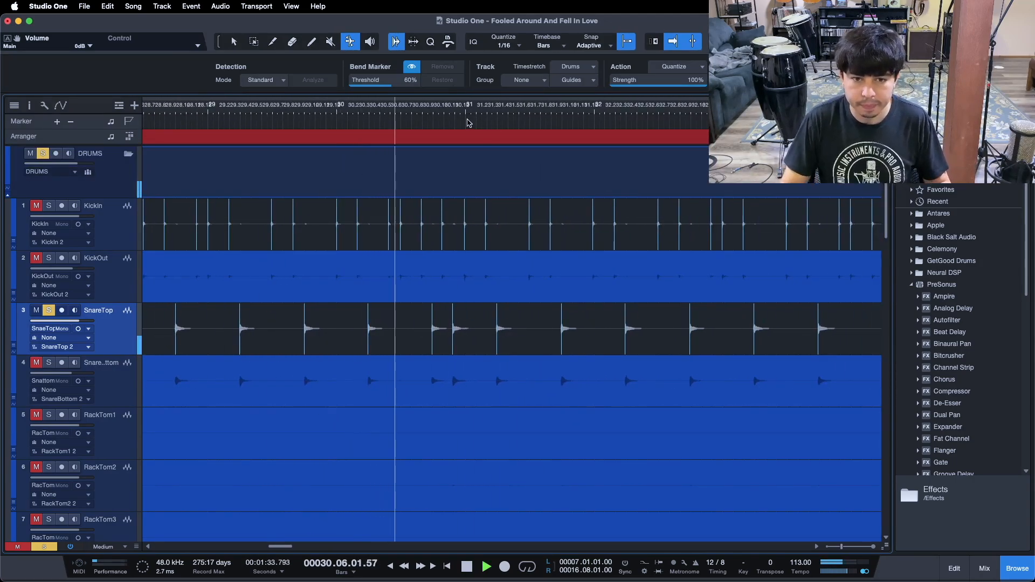
pyautogui.press('w')
pyautogui.click(578, 106)
pyautogui.press('e')
pyautogui.press('e')
pyautogui.press('e')
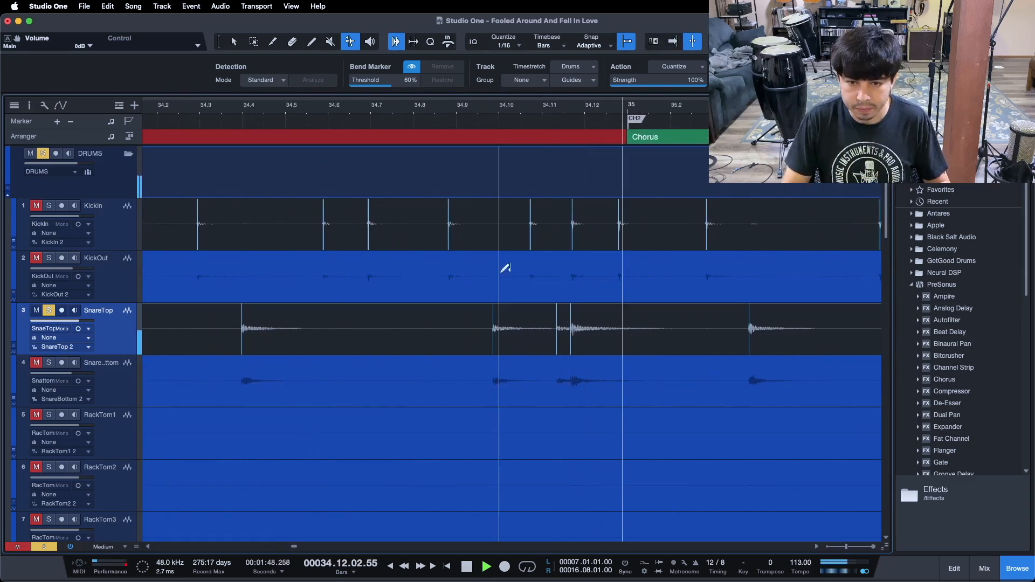
pyautogui.doubleClick(558, 327)
# Scroll through the second chorus and bridge and remove the false SnareTop bend marker near the end of the bridge
pyautogui.moveTo(560, 113); pyautogui.dragTo(328, 77)
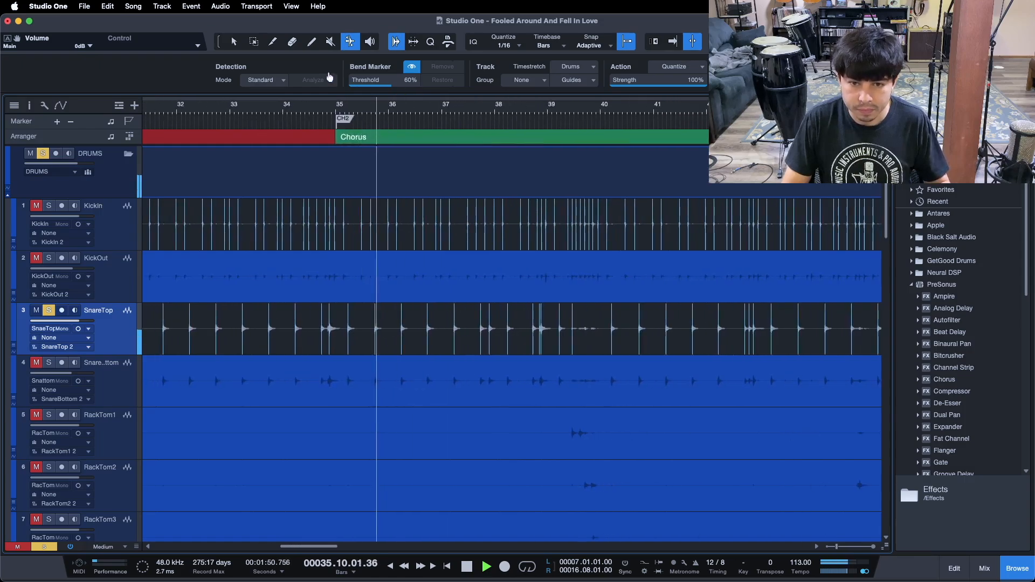
pyautogui.moveTo(539, 110); pyautogui.dragTo(378, 146)
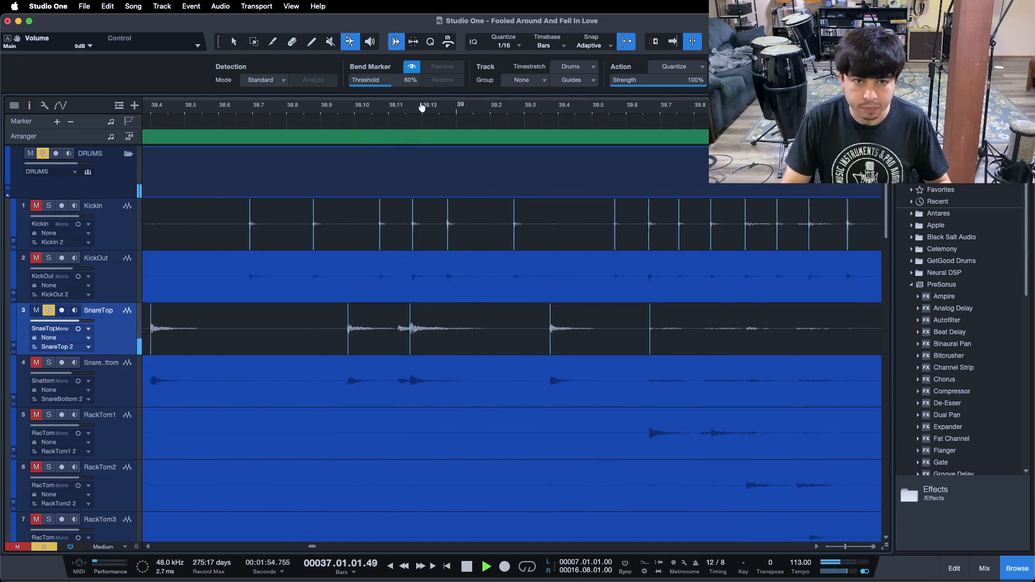
pyautogui.moveTo(428, 109); pyautogui.dragTo(310, 78)
pyautogui.moveTo(645, 114); pyautogui.dragTo(291, 97)
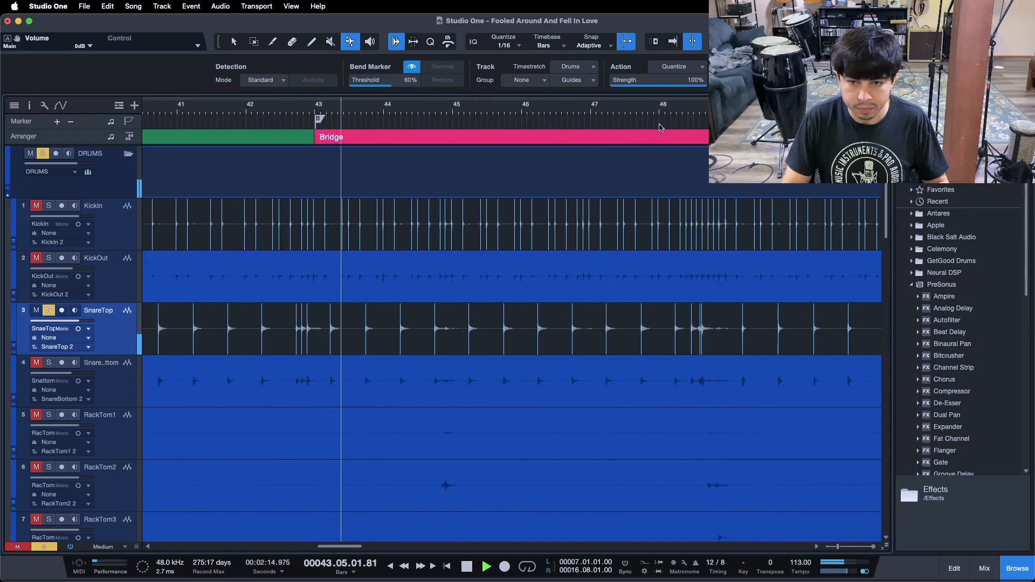
pyautogui.moveTo(700, 111); pyautogui.dragTo(523, 156)
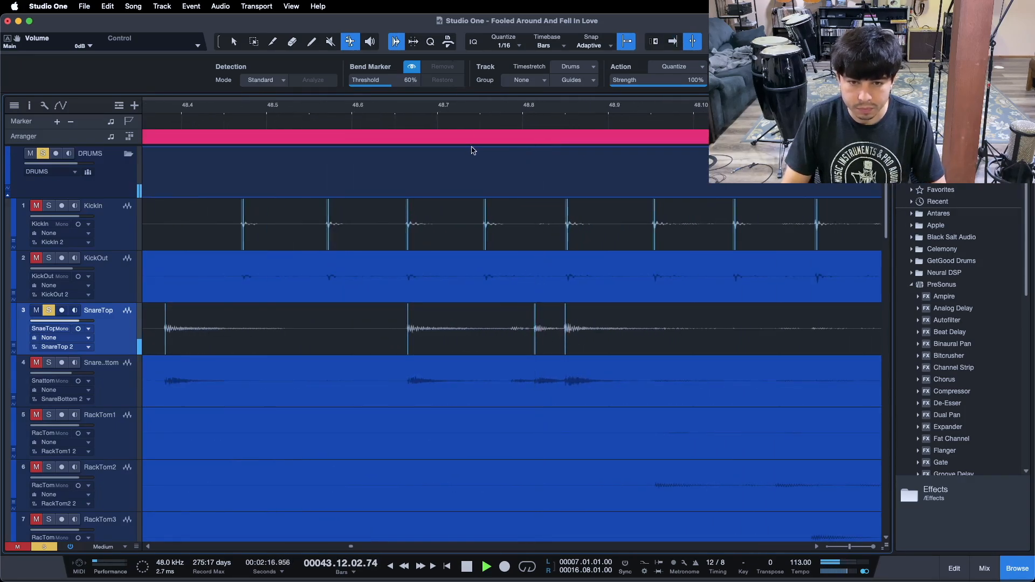
pyautogui.click(462, 113)
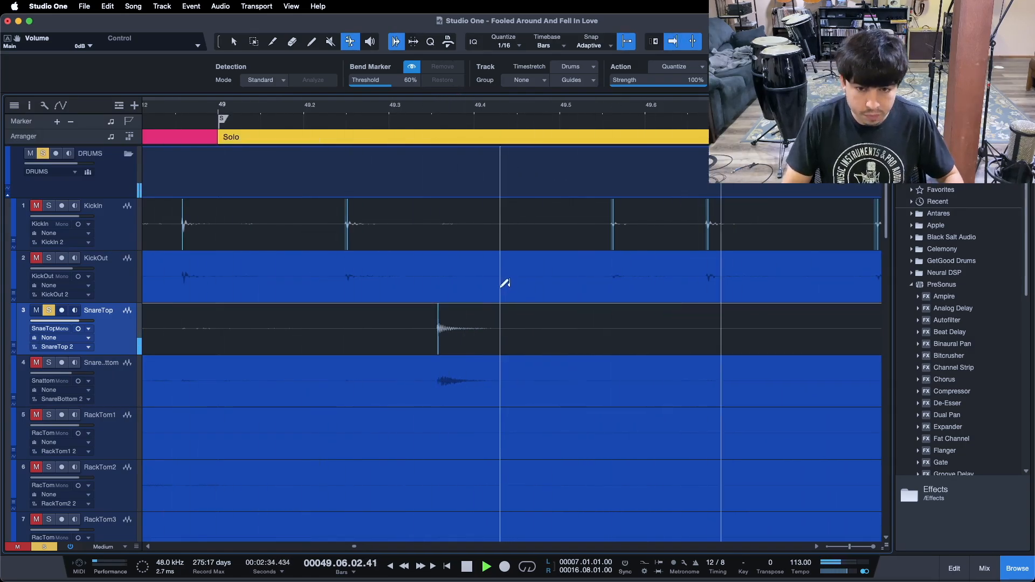
pyautogui.moveTo(431, 113); pyautogui.dragTo(630, 82)
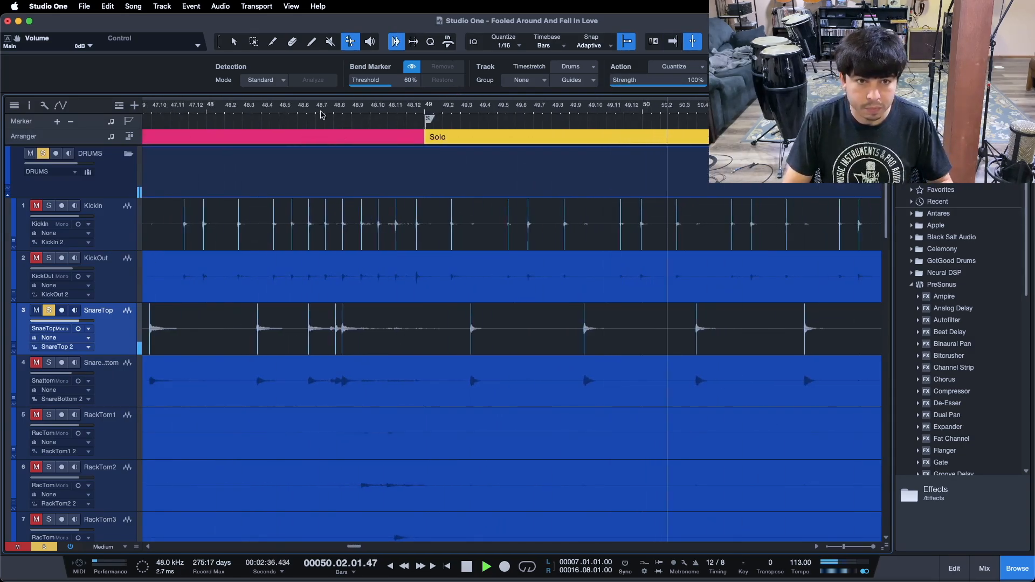
pyautogui.moveTo(323, 114); pyautogui.dragTo(341, 142)
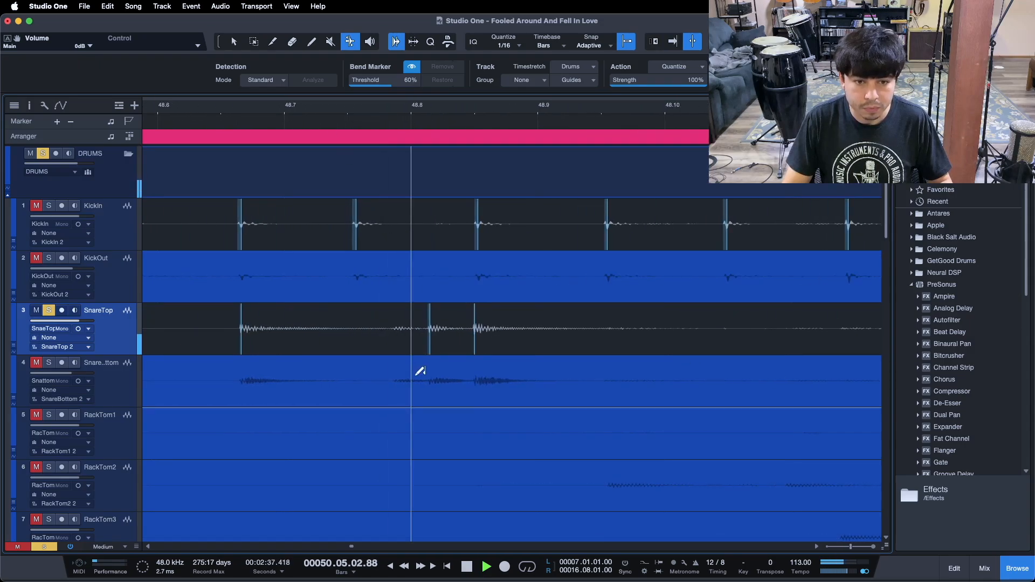
pyautogui.doubleClick(431, 327)
# Review the SnareTop bend markers through the solo, final verse, chorus and outro sections
pyautogui.moveTo(416, 101); pyautogui.dragTo(326, 66)
pyautogui.moveTo(373, 109); pyautogui.dragTo(257, 46)
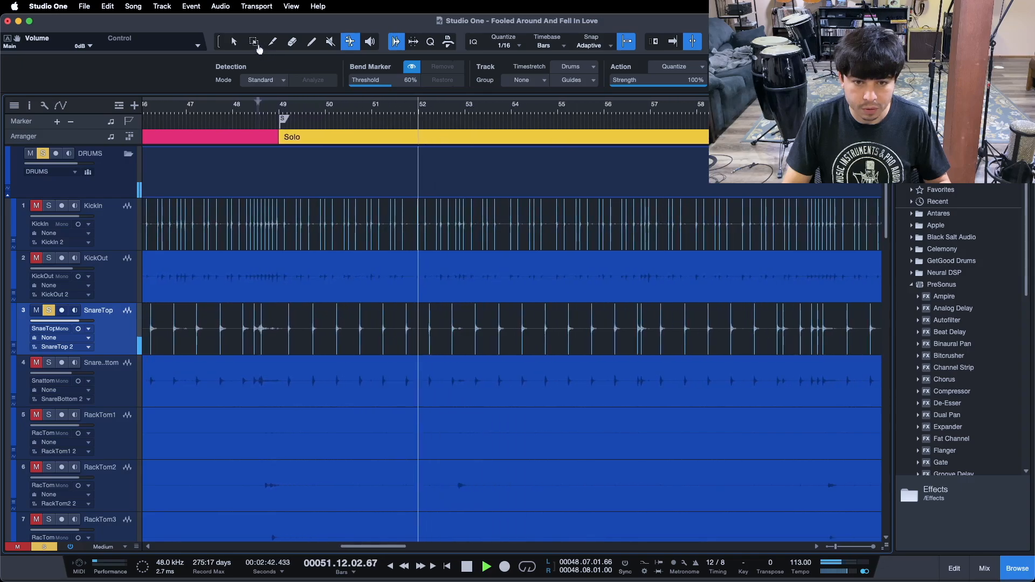
pyautogui.moveTo(632, 112); pyautogui.dragTo(329, 110)
pyautogui.moveTo(466, 111); pyautogui.dragTo(266, 132)
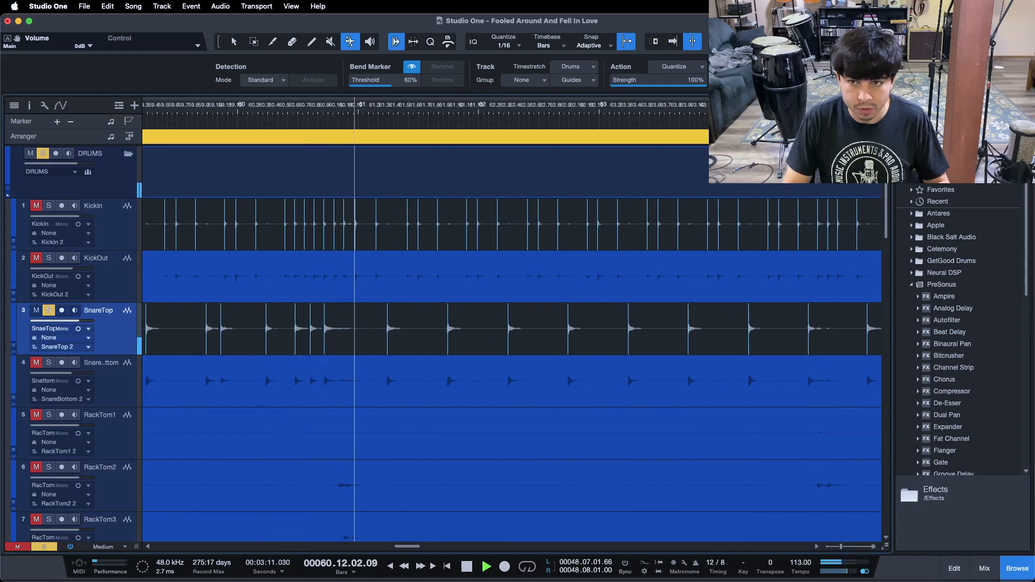
pyautogui.hscroll(4, 596, 110)
pyautogui.moveTo(596, 110); pyautogui.dragTo(618, 99)
pyautogui.moveTo(340, 122); pyautogui.dragTo(124, 105)
pyautogui.moveTo(585, 107); pyautogui.dragTo(376, 96)
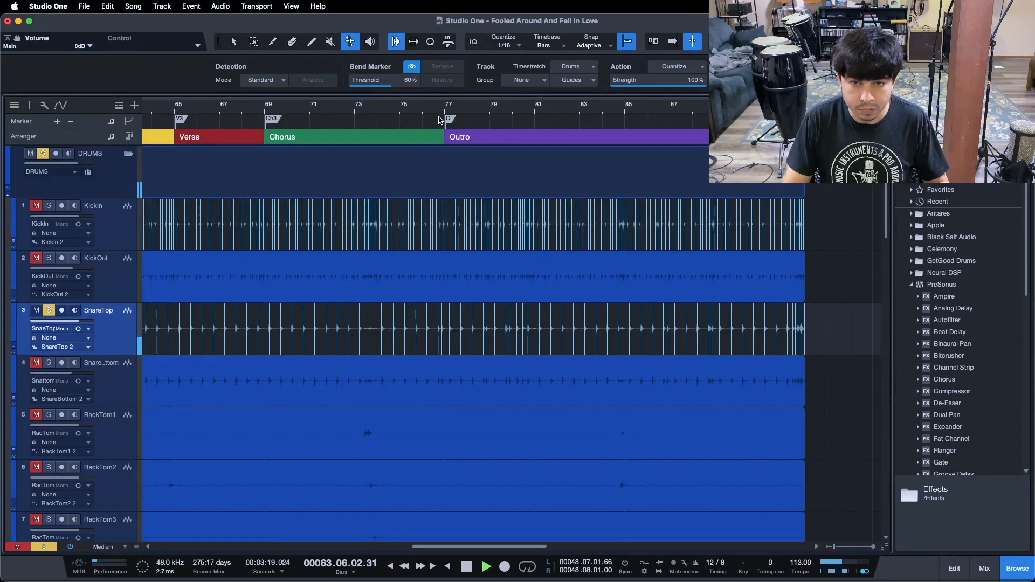
pyautogui.moveTo(440, 118); pyautogui.dragTo(428, 155)
pyautogui.moveTo(531, 104); pyautogui.dragTo(330, 90)
pyautogui.moveTo(469, 108); pyautogui.dragTo(348, 106)
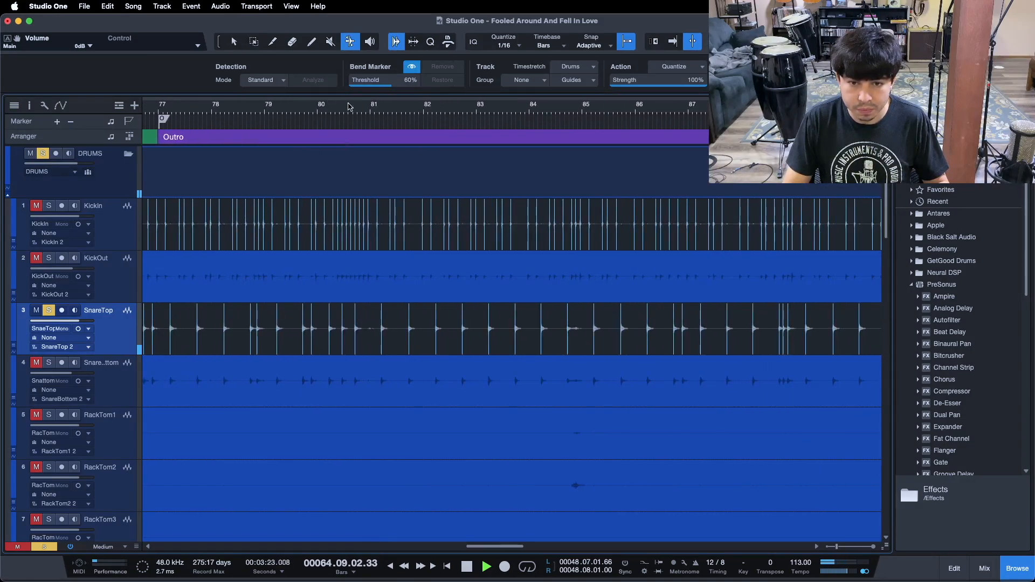
pyautogui.moveTo(777, 111); pyautogui.dragTo(348, 104)
pyautogui.click(465, 112)
pyautogui.click(611, 119)
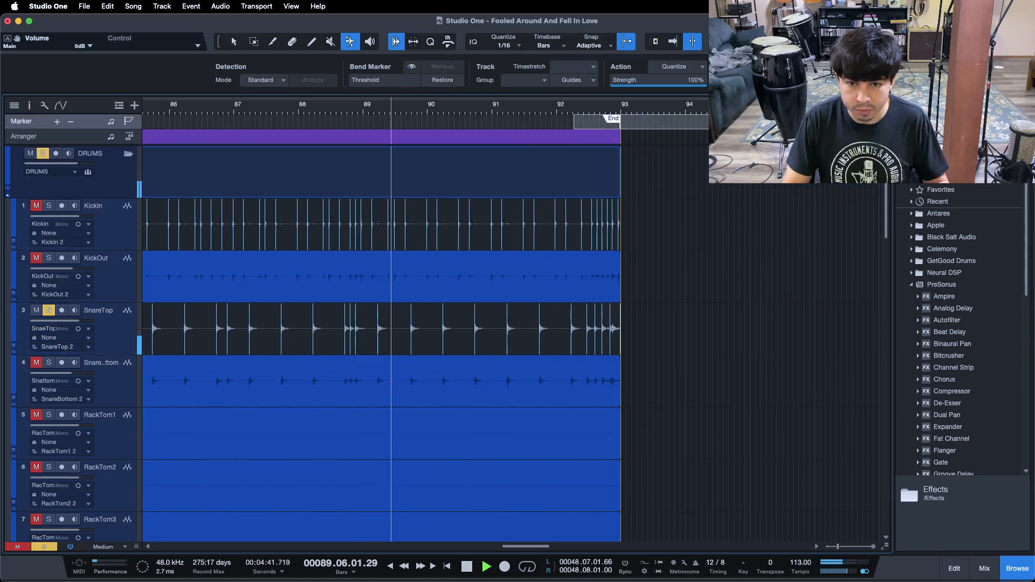
pyautogui.moveTo(570, 108); pyautogui.dragTo(570, 81)
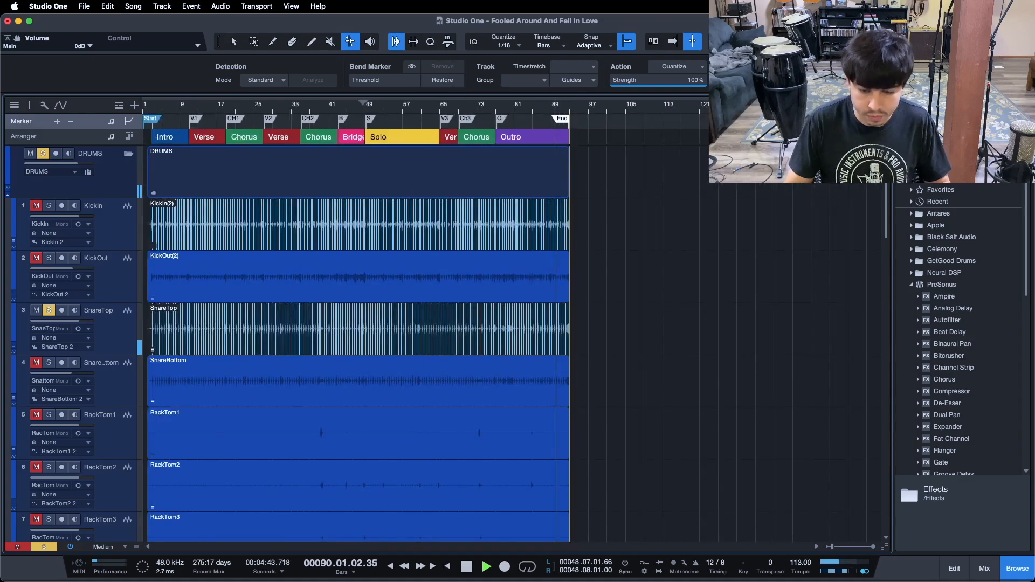
pyautogui.press('space')
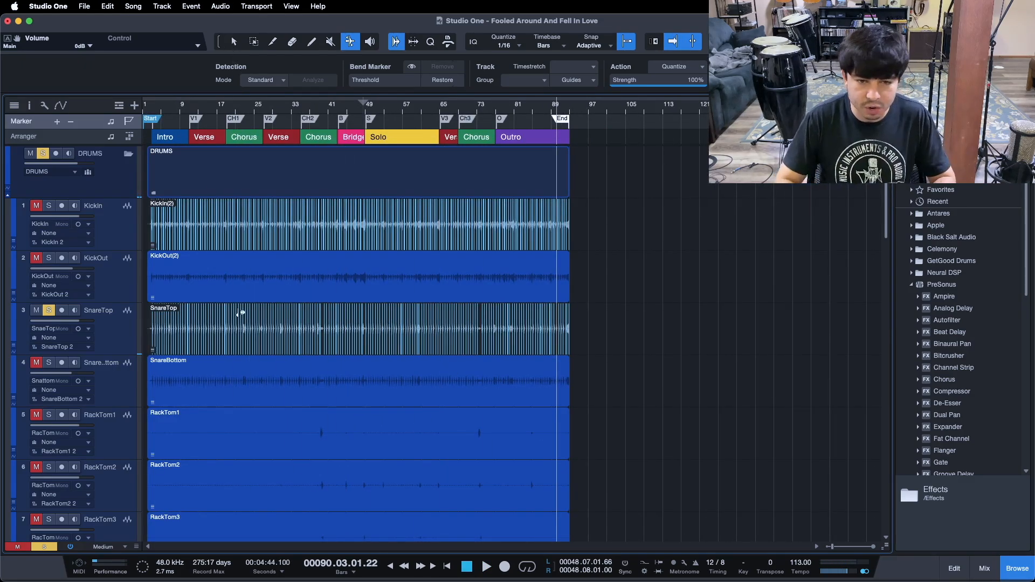
# Select all the drum tracks with the Arrow tool and group them together as Group 1
pyautogui.click(235, 42)
pyautogui.moveTo(167, 111); pyautogui.dragTo(509, 106)
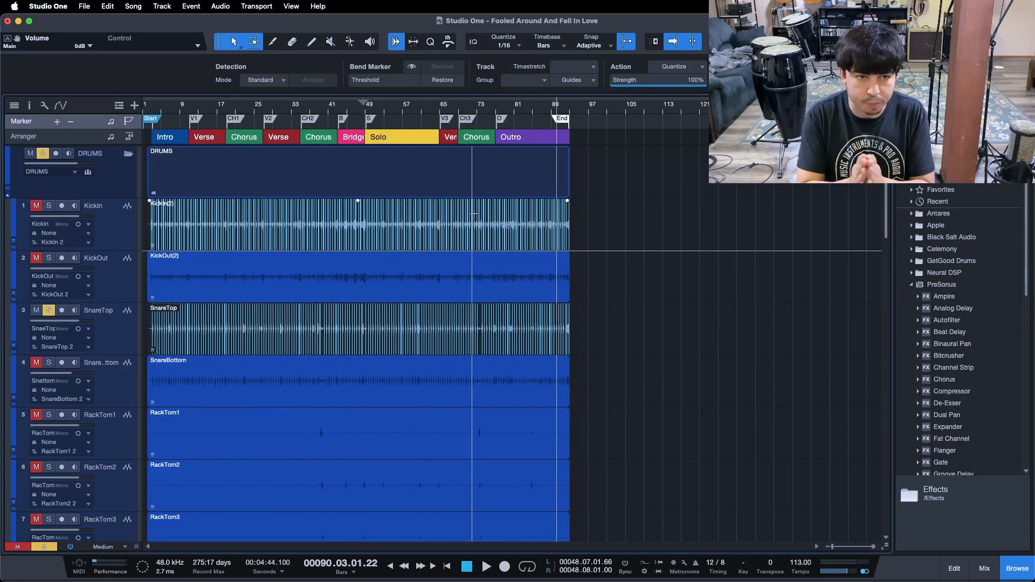
pyautogui.click(104, 230)
pyautogui.hotkey('shift', 's')
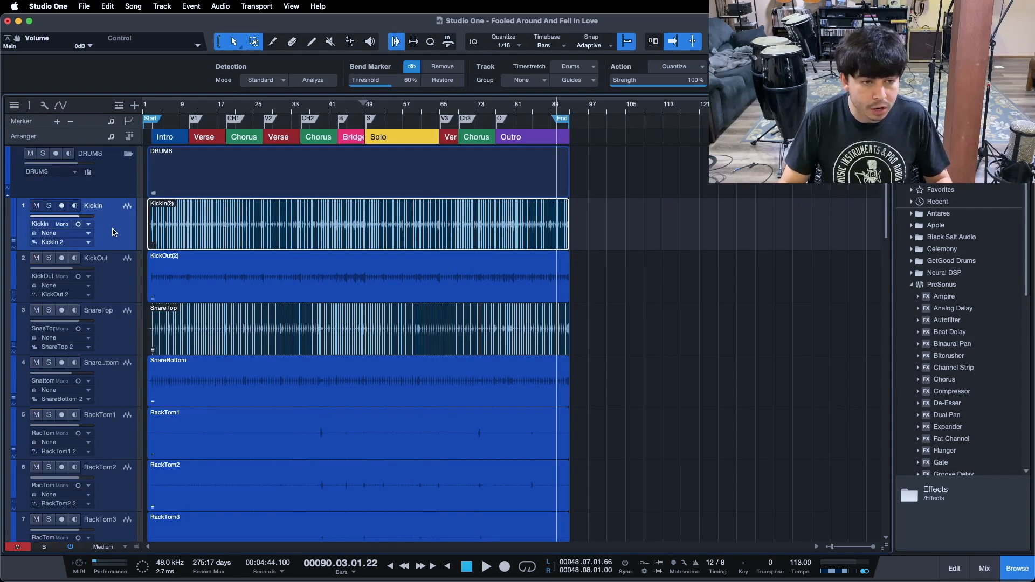
pyautogui.scroll(-7, 628, 291)
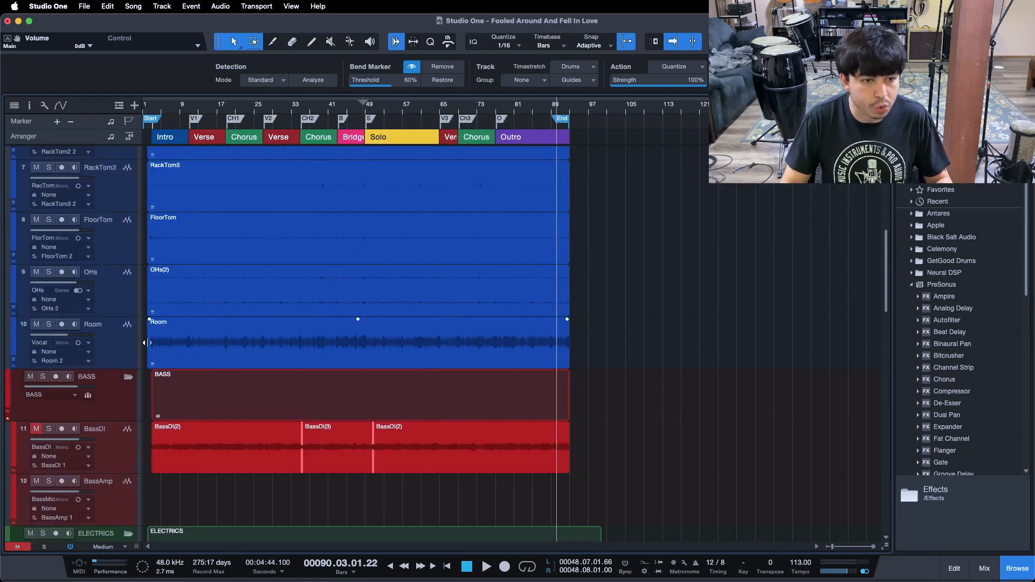
pyautogui.scroll(5, 121, 209)
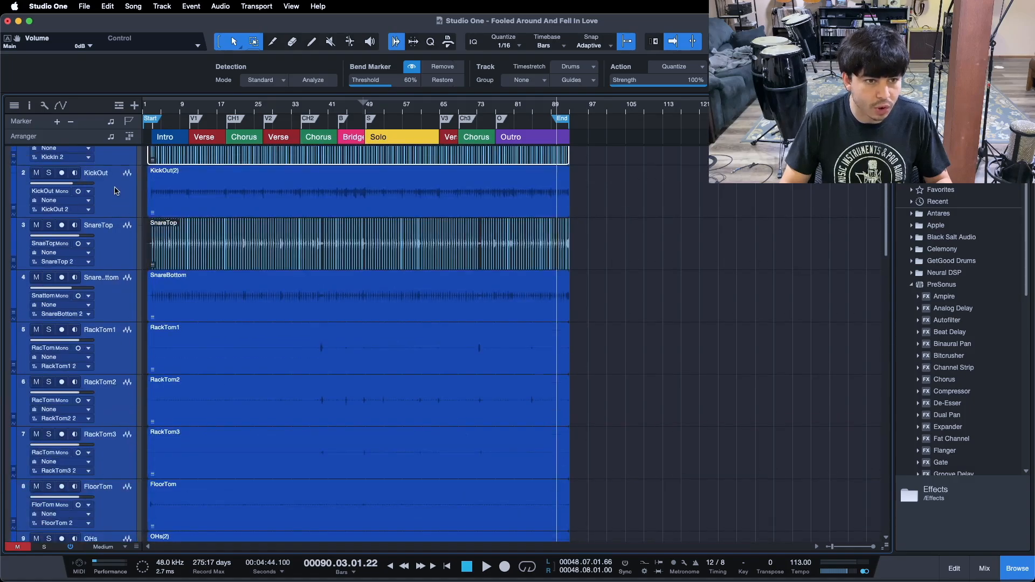
pyautogui.scroll(2, 115, 191)
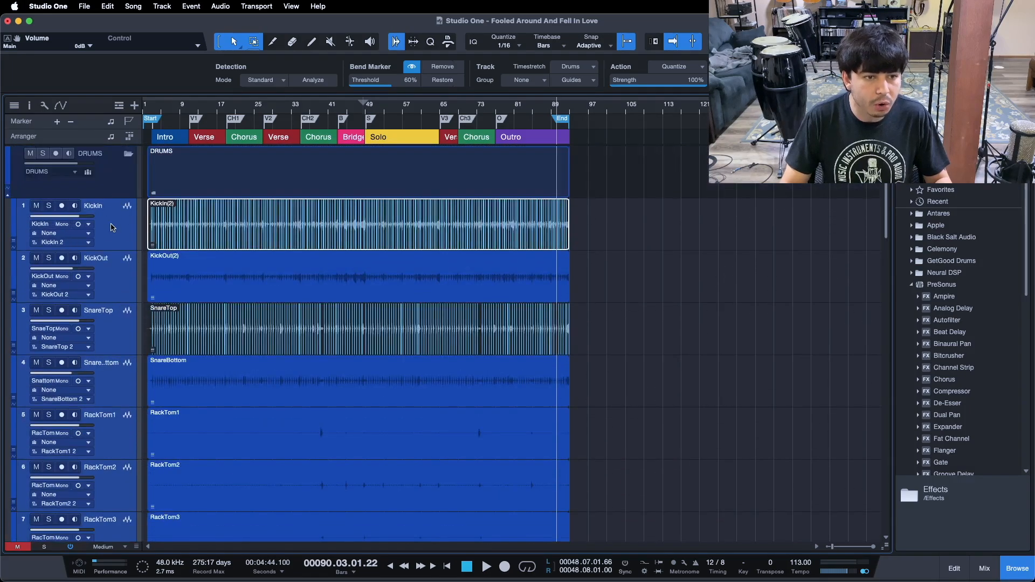
pyautogui.press('super+g')
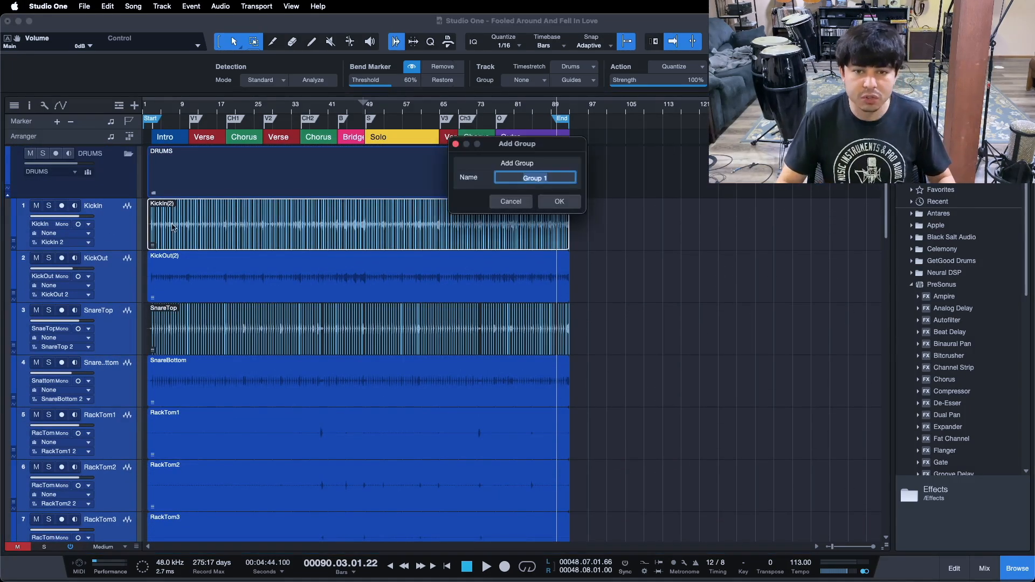
pyautogui.click(559, 201)
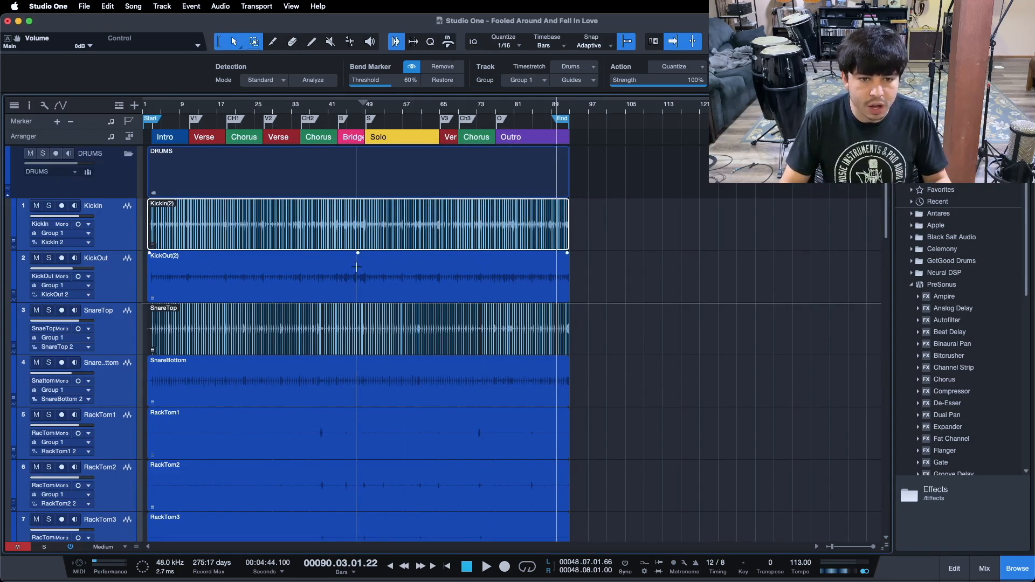
# Select the grouped drum events and turn on bend marker display for them
pyautogui.click(196, 287)
pyautogui.scroll(-4, 580, 252)
pyautogui.scroll(4, 593, 255)
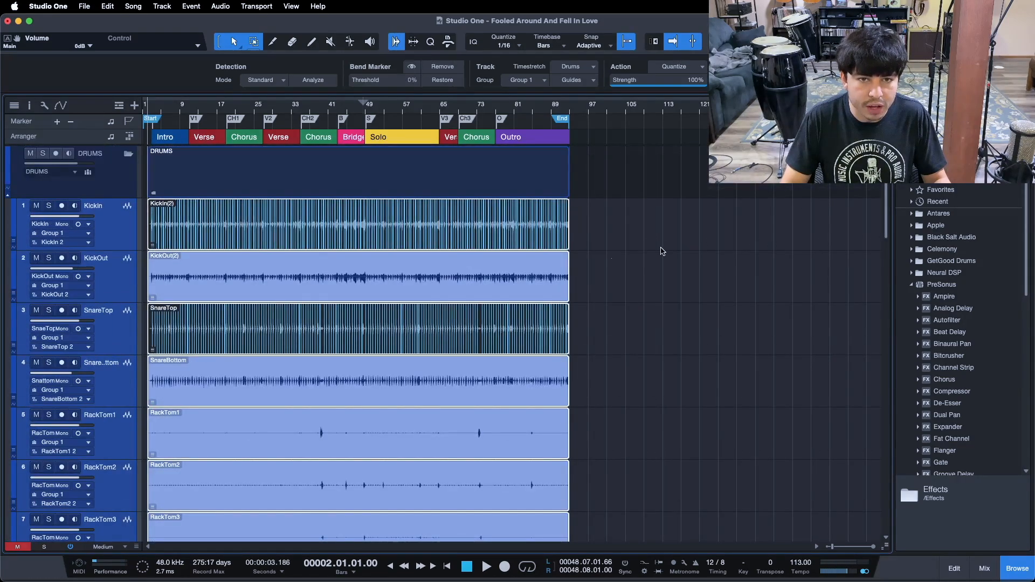
pyautogui.click(412, 68)
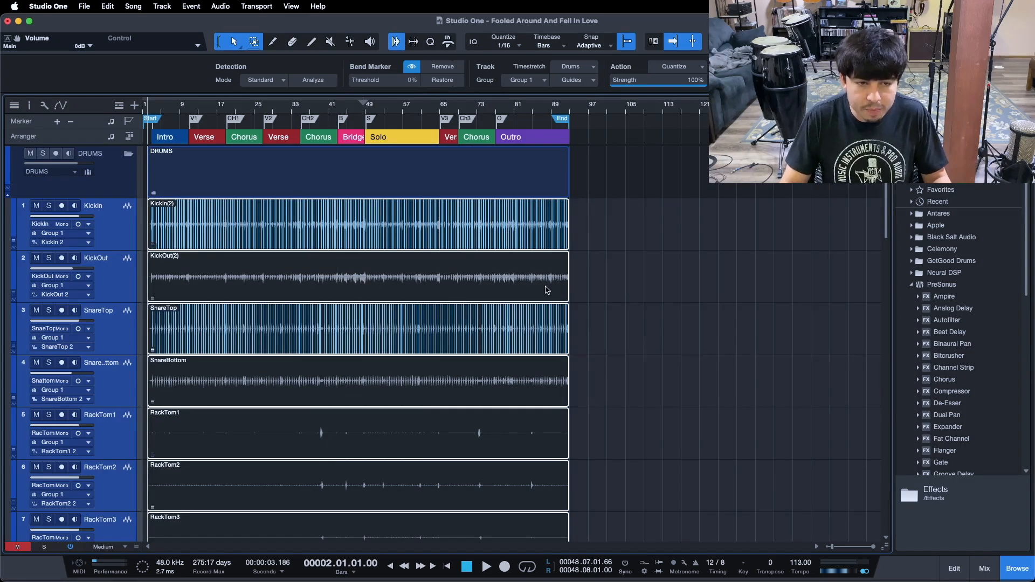
pyautogui.scroll(-5, 459, 259)
pyautogui.scroll(5, 654, 322)
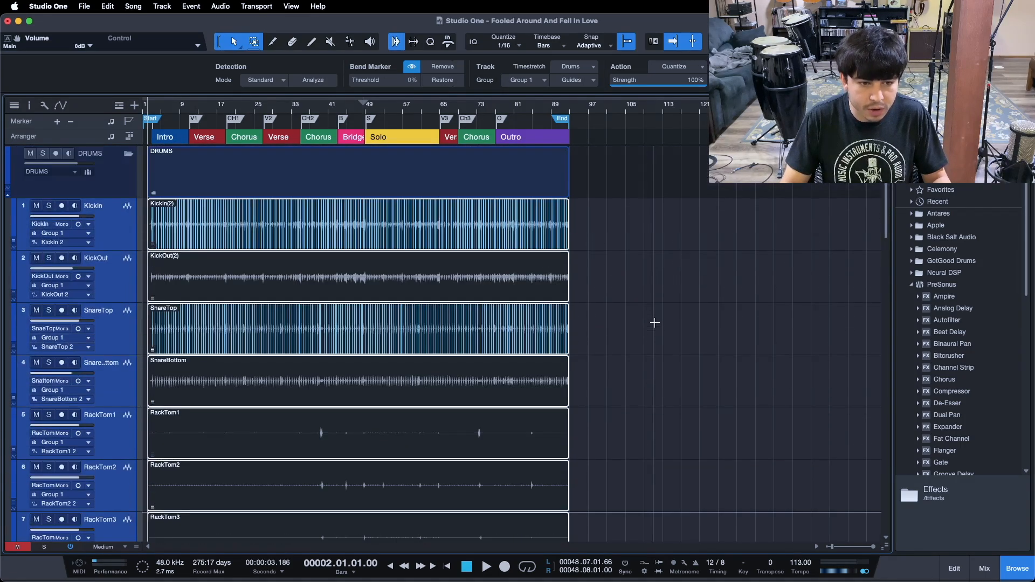
# Set the group's bend guides to use only the KickIn and SnareTop tracks
pyautogui.click(564, 80)
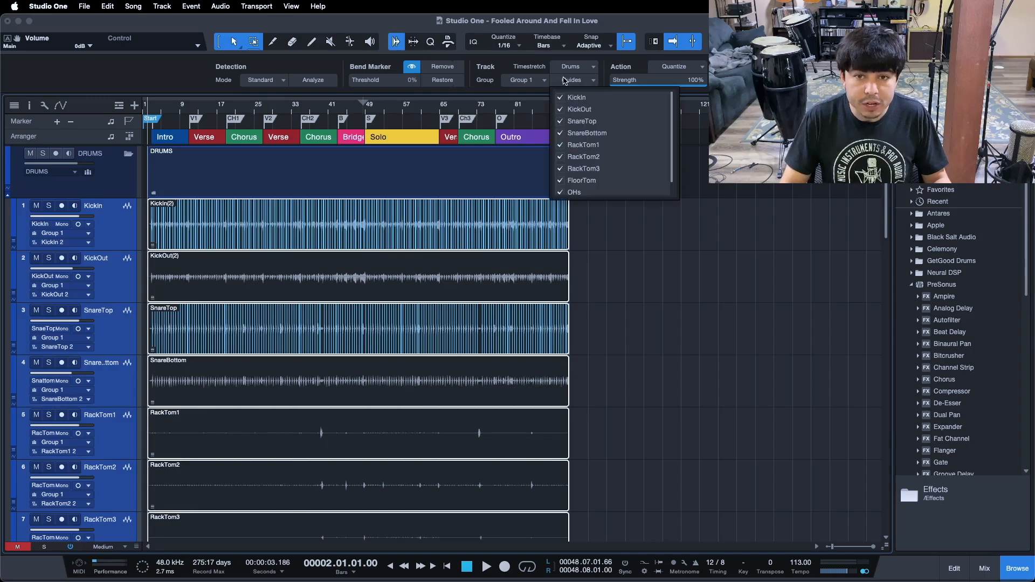
pyautogui.click(561, 102)
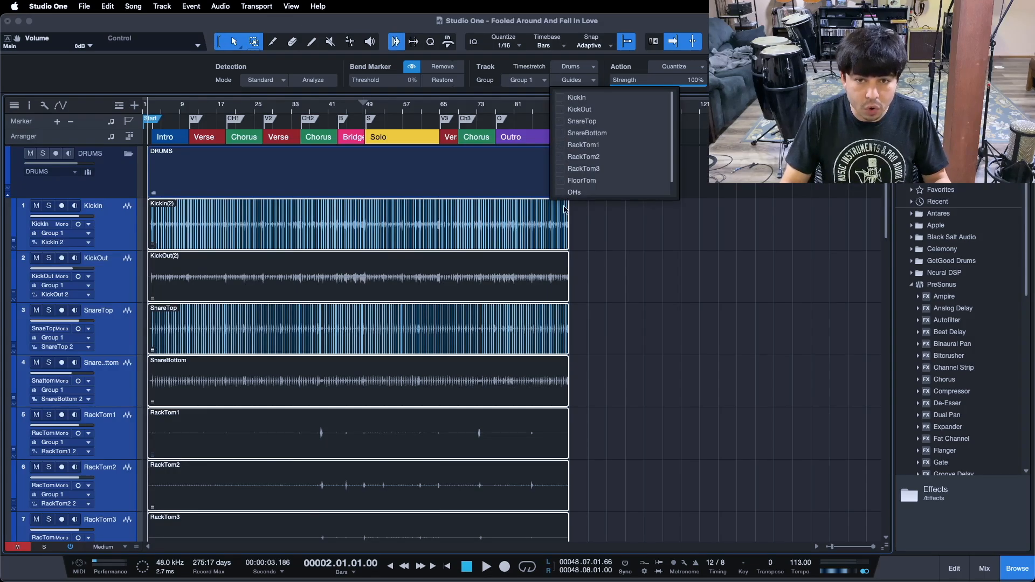
pyautogui.scroll(-1, 577, 166)
pyautogui.scroll(1, 578, 177)
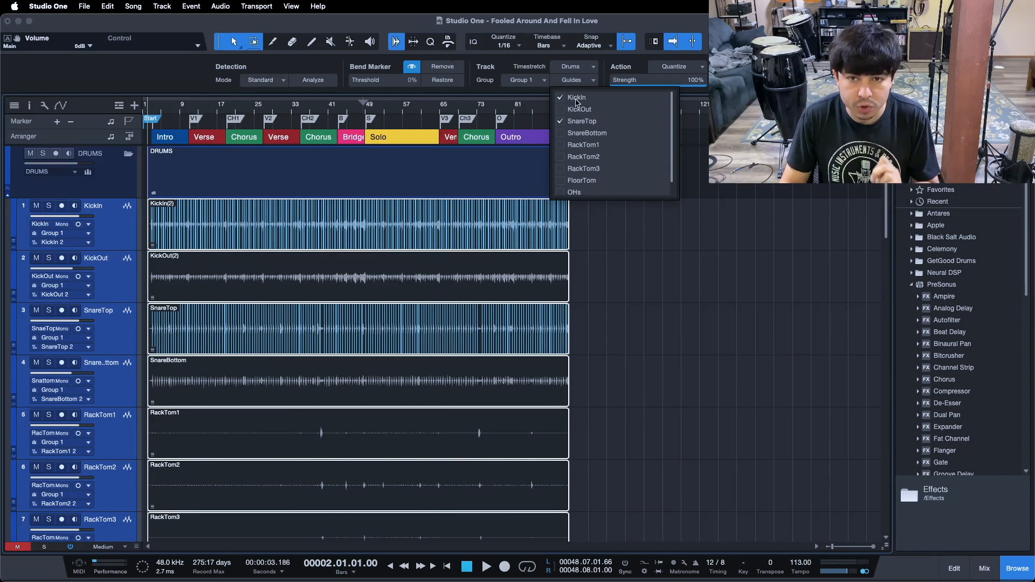
pyautogui.click(616, 297)
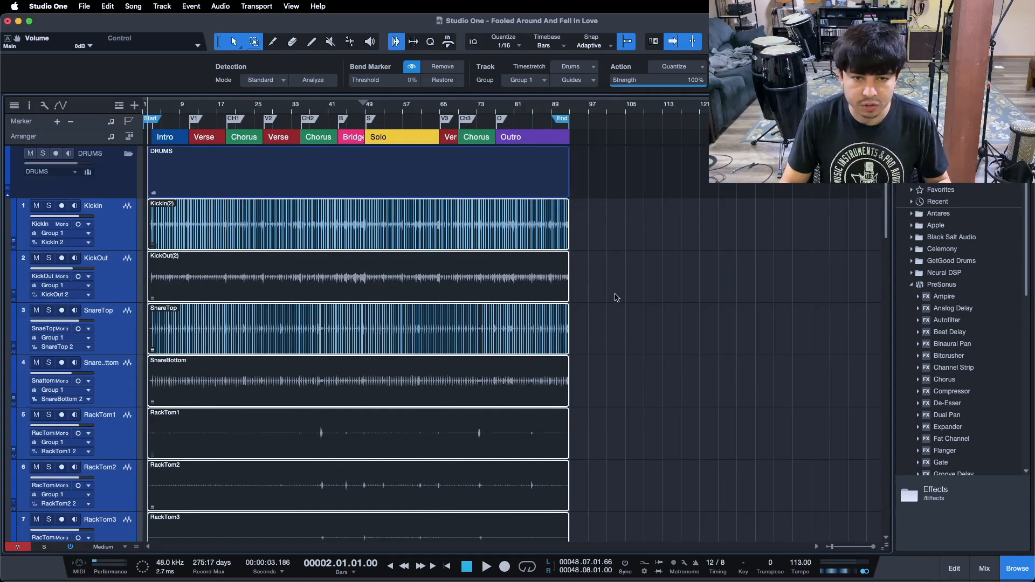
# Place group bend markers on the first two kick hits at the start of the intro with the Bend Tool
pyautogui.click(349, 43)
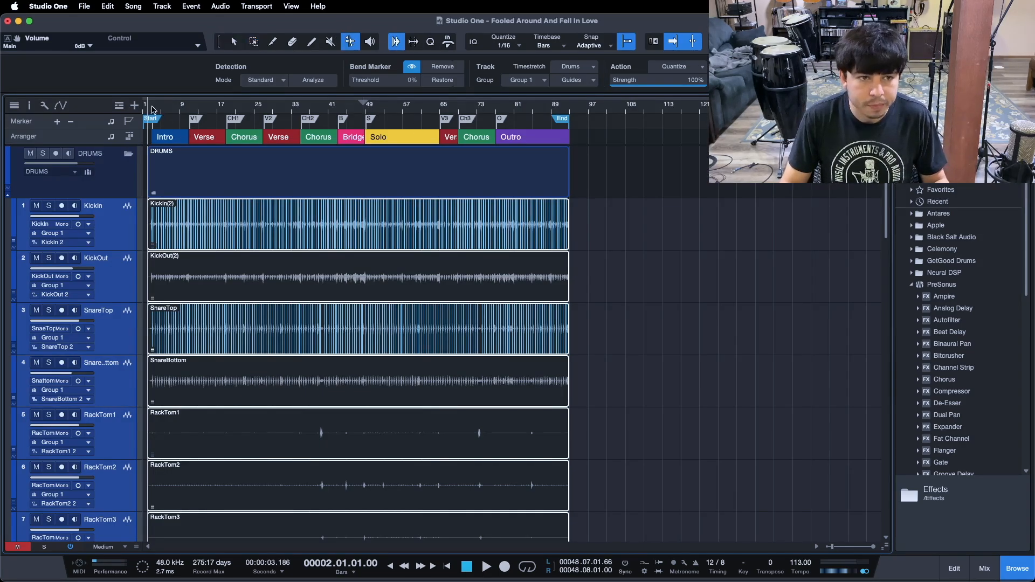
pyautogui.moveTo(153, 110); pyautogui.dragTo(370, 146)
pyautogui.click(167, 220)
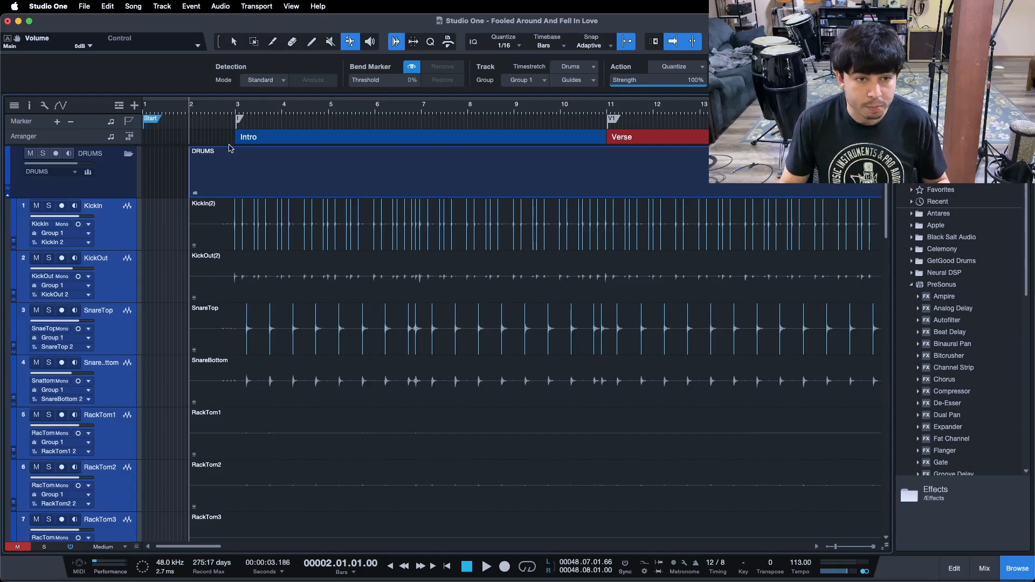
pyautogui.moveTo(237, 108); pyautogui.dragTo(179, 71)
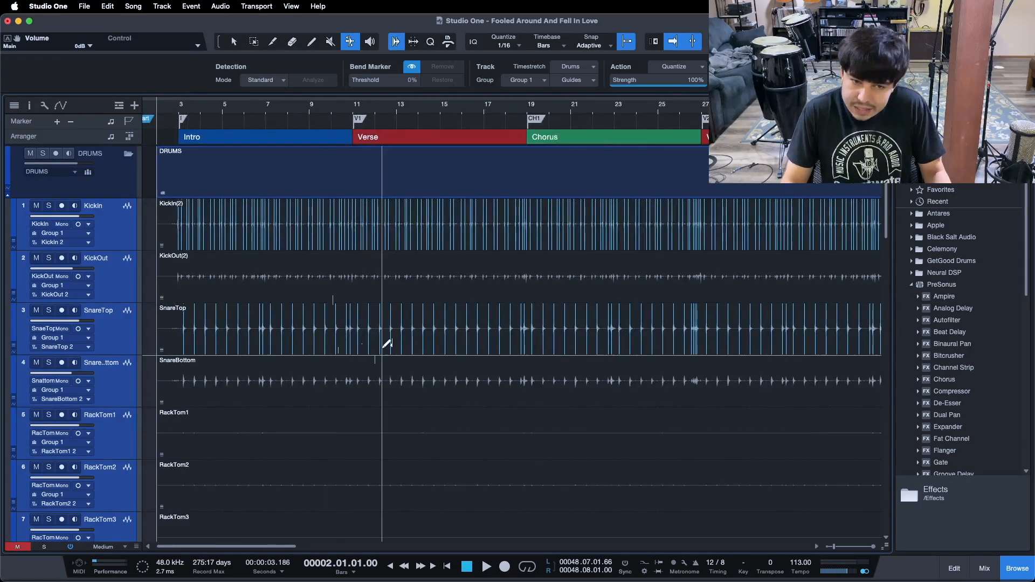
pyautogui.moveTo(402, 112); pyautogui.dragTo(485, 108)
pyautogui.moveTo(222, 110); pyautogui.dragTo(517, 120)
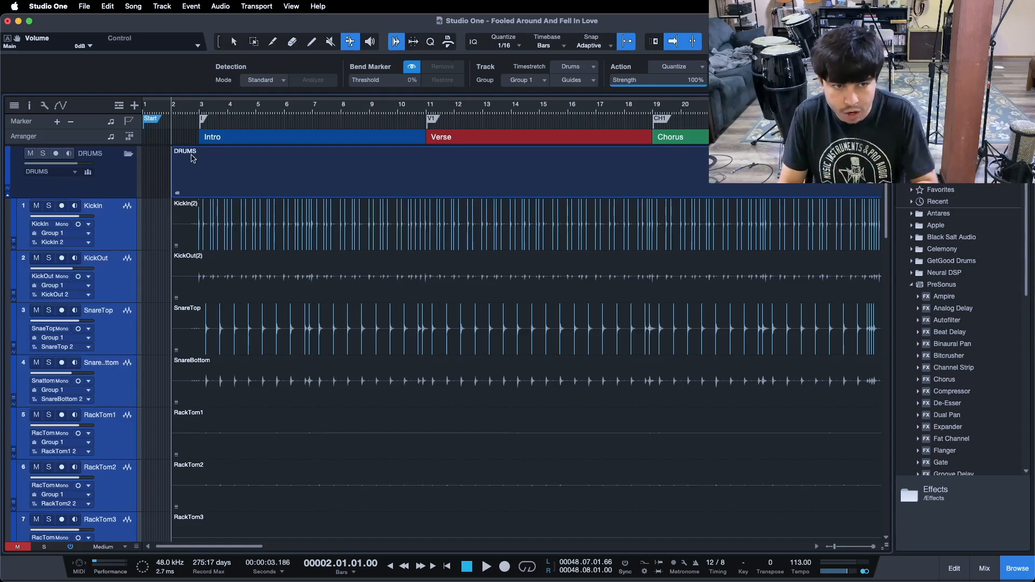
pyautogui.moveTo(200, 110); pyautogui.dragTo(176, 162)
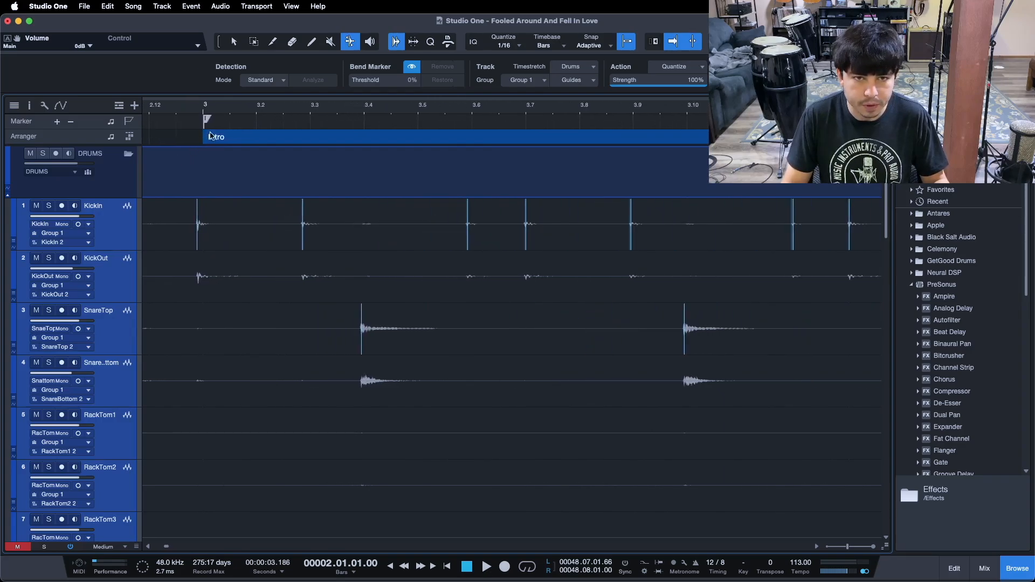
pyautogui.click(348, 43)
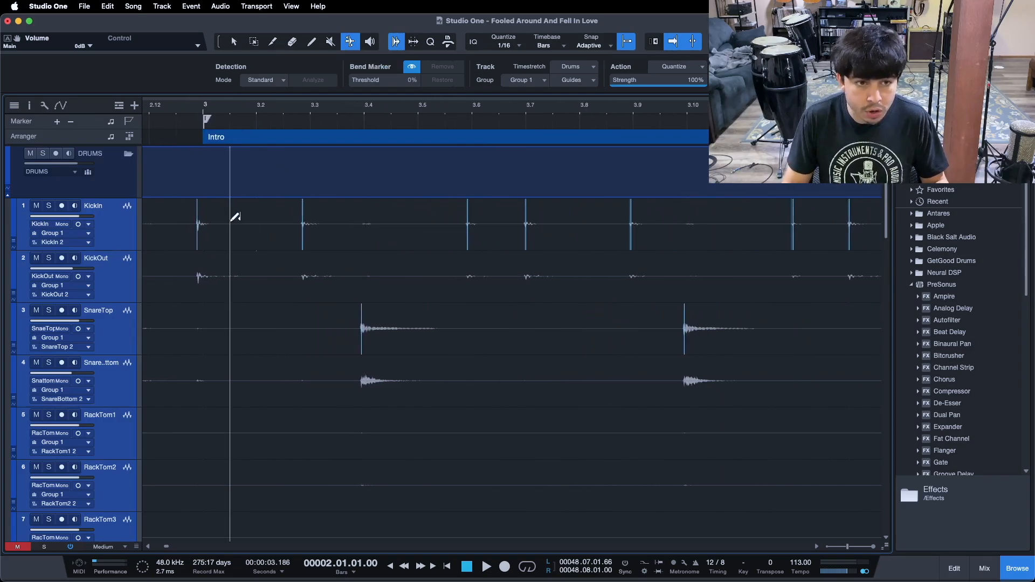
pyautogui.moveTo(199, 224); pyautogui.dragTo(204, 224)
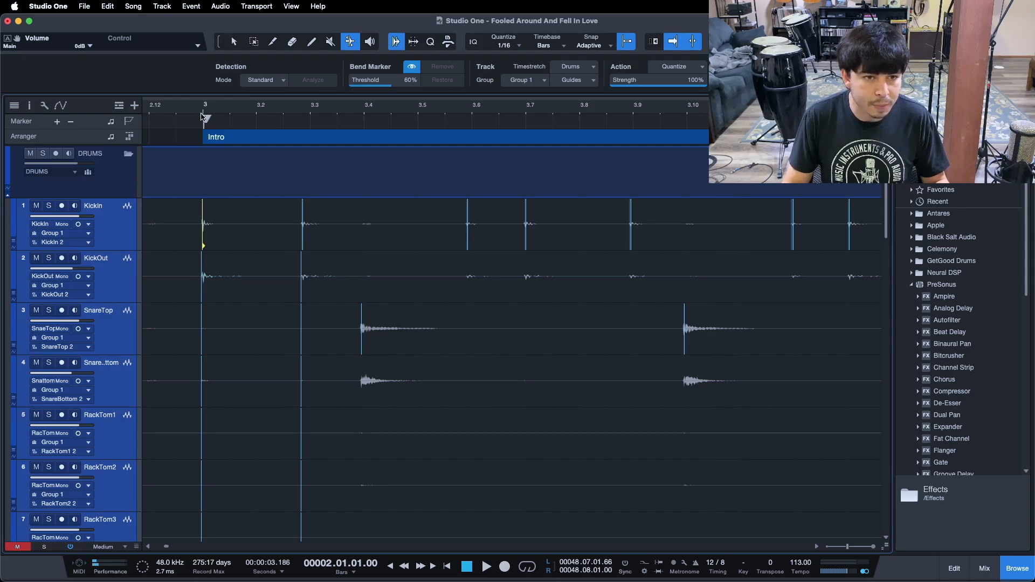
pyautogui.moveTo(306, 225); pyautogui.dragTo(310, 225)
# Place group bend markers on the first snare hit and the kick hit that follows it
pyautogui.moveTo(367, 123); pyautogui.dragTo(367, 111)
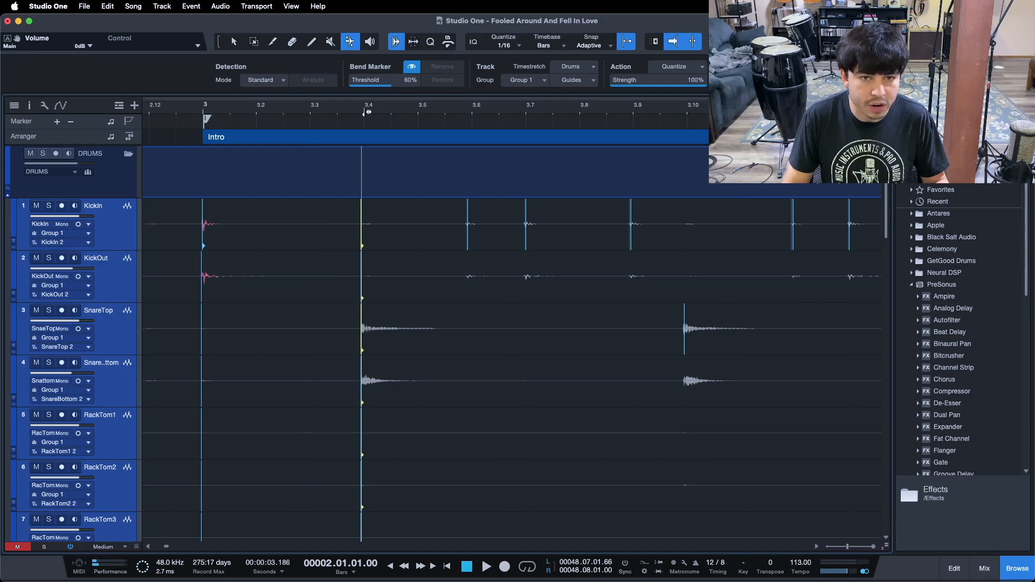
pyautogui.hotkey('ctrl', 'z')
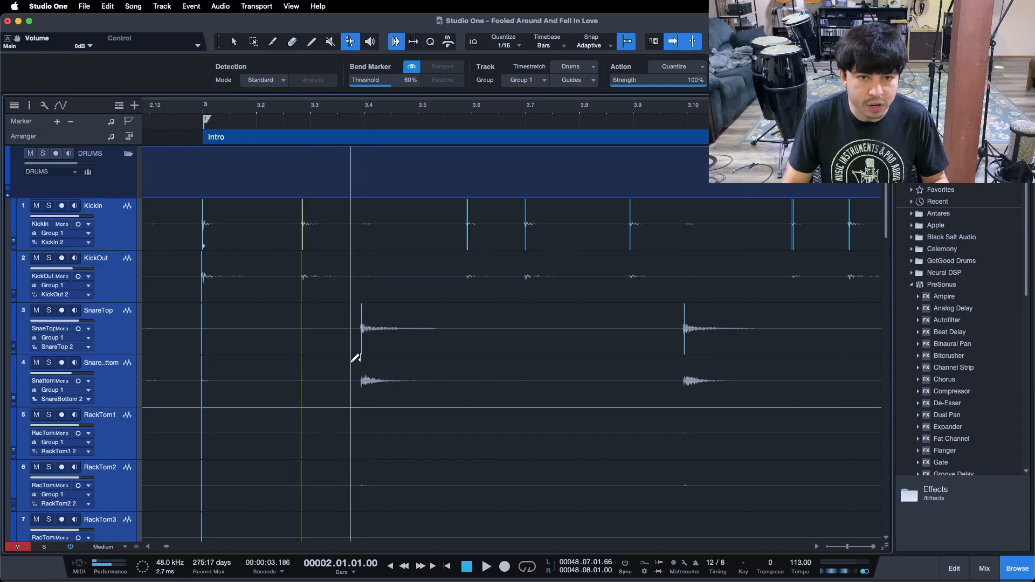
pyautogui.moveTo(364, 329); pyautogui.dragTo(368, 329)
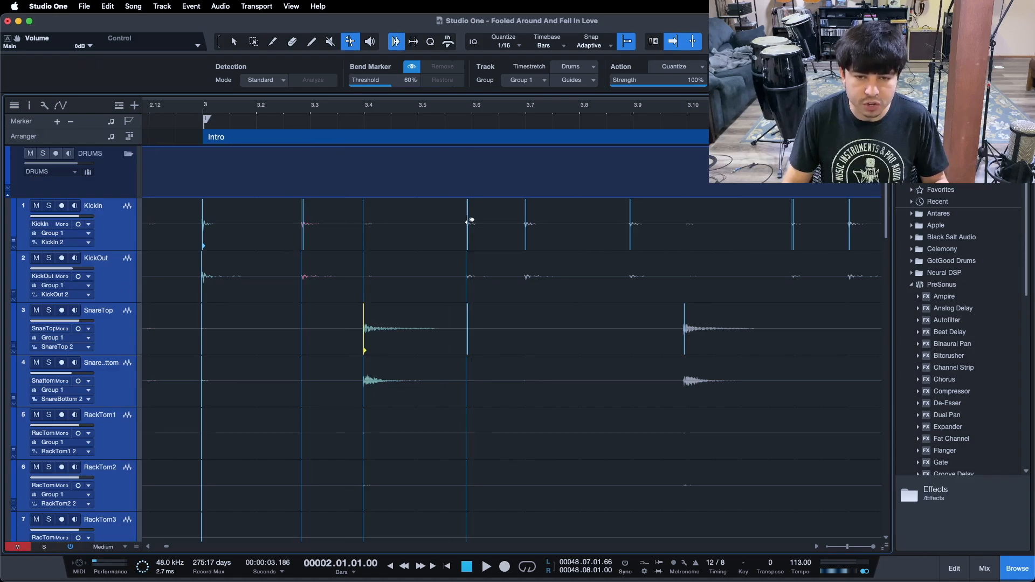
pyautogui.moveTo(471, 220); pyautogui.dragTo(476, 220)
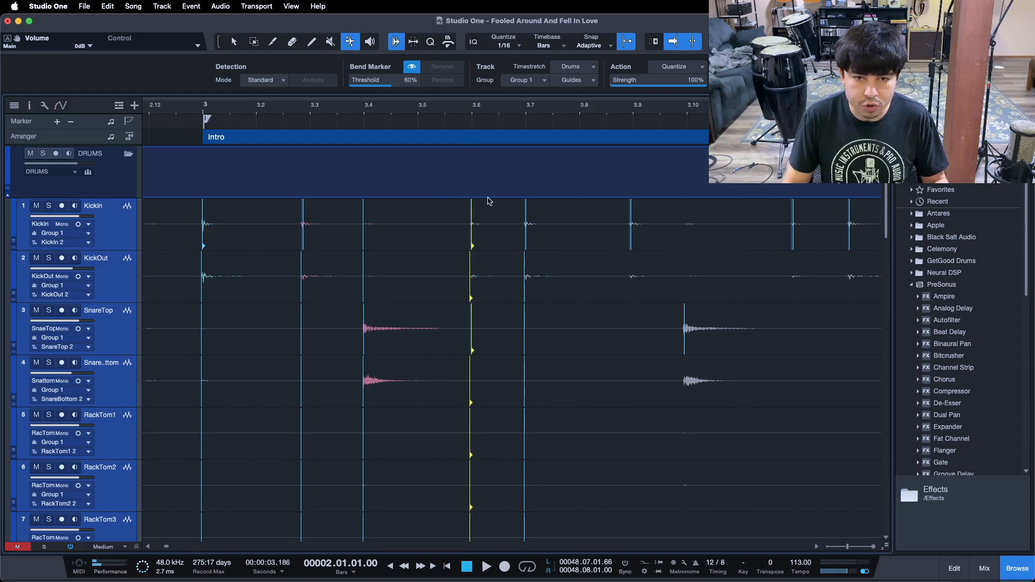
# Add group bend markers on the next two kick hits and undo a trial move of the last marker
pyautogui.click(530, 228)
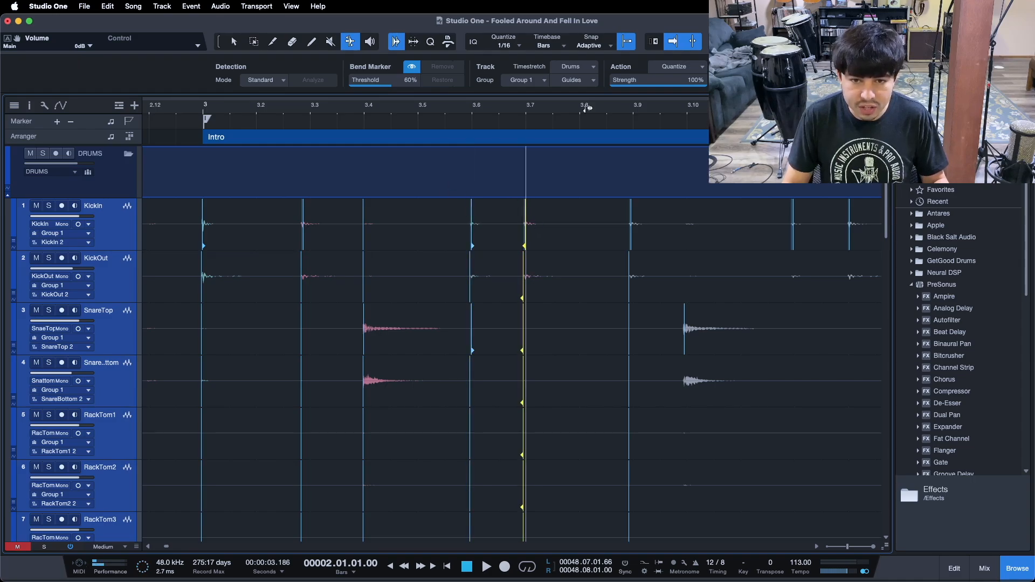
pyautogui.click(630, 235)
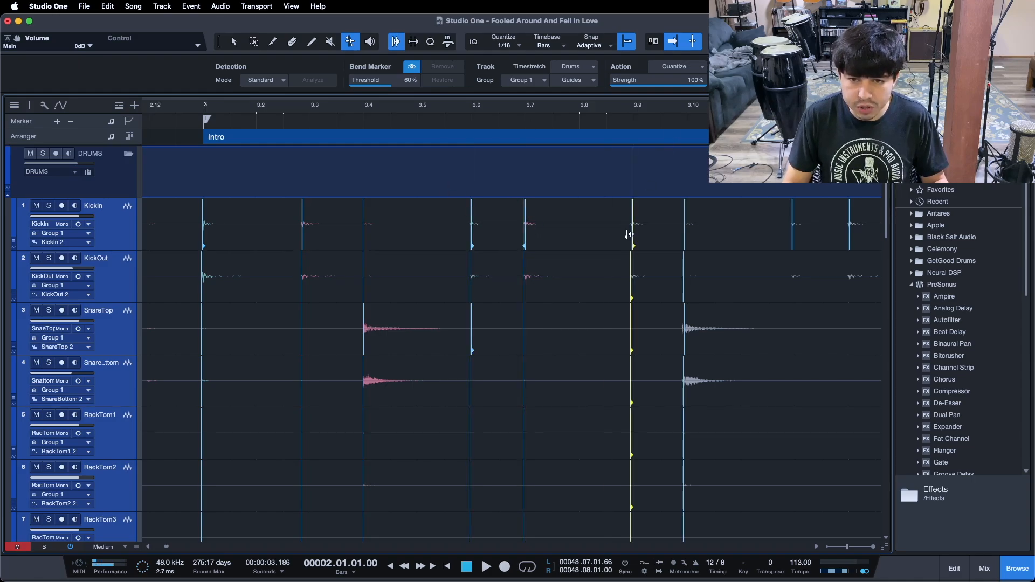
pyautogui.moveTo(631, 223); pyautogui.dragTo(602, 223)
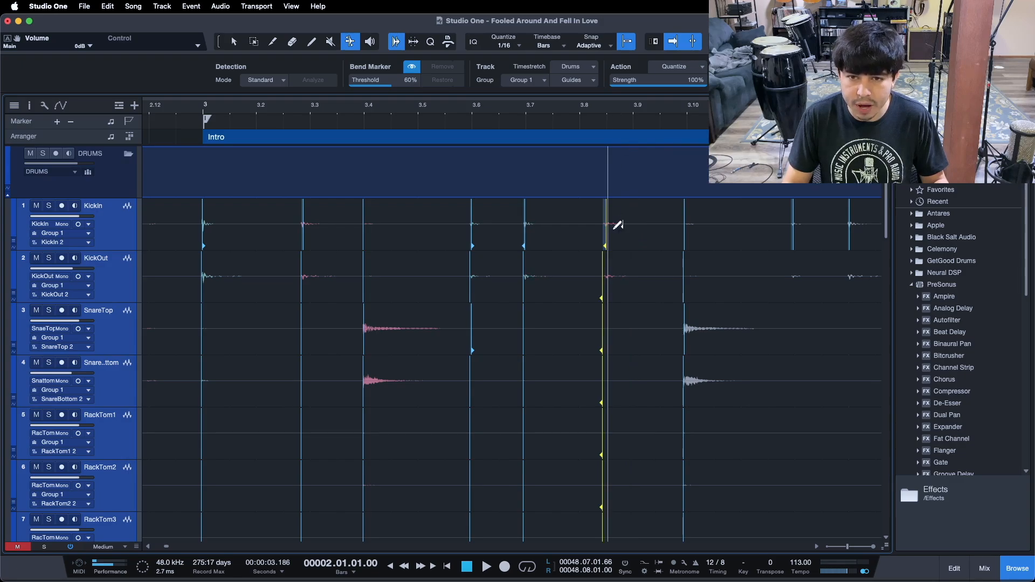
pyautogui.press('super+z')
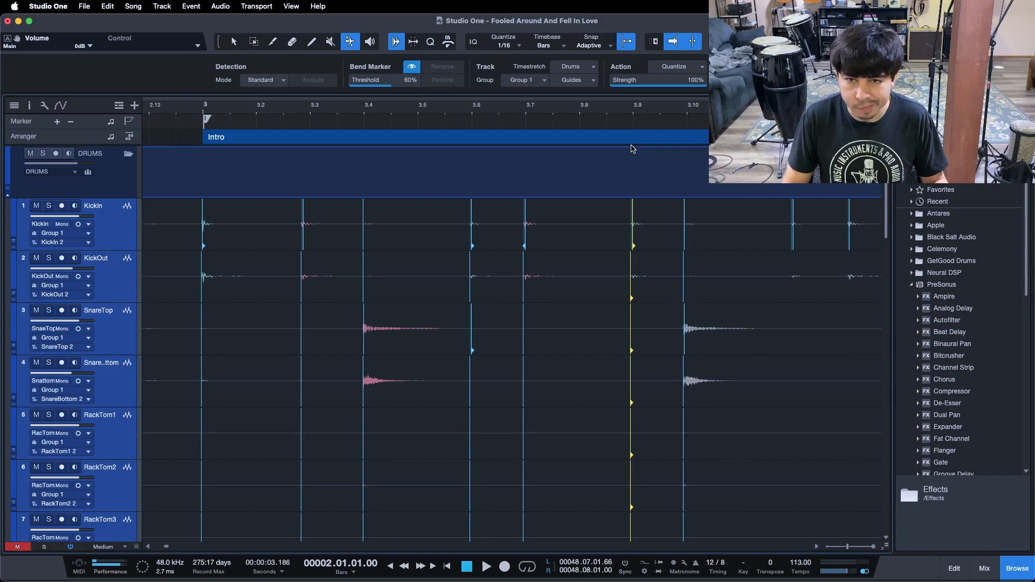
# Place group bend markers on the following snare and kick hits through the start of bar 4
pyautogui.hotkey('shift', 'f')
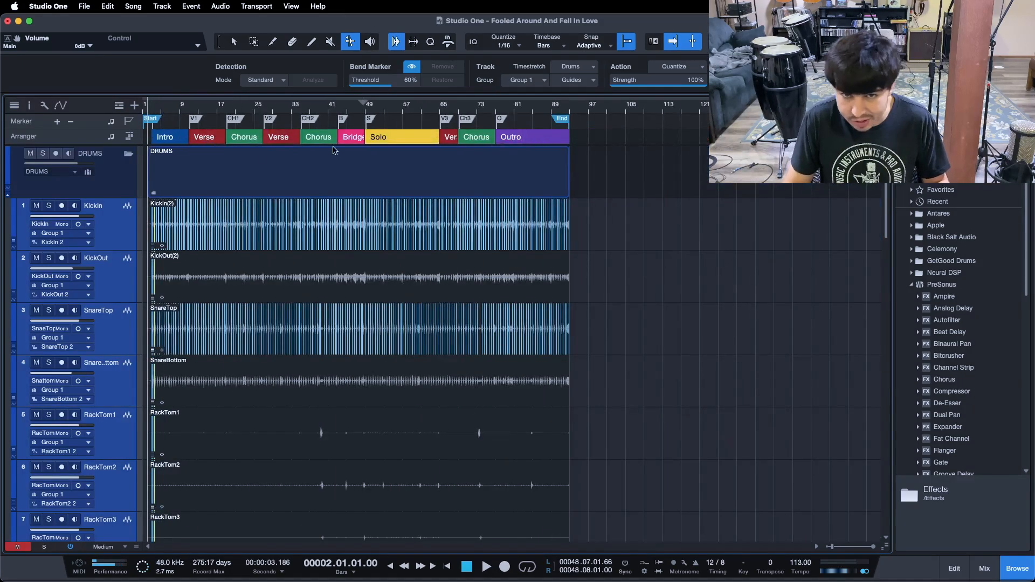
pyautogui.moveTo(156, 110); pyautogui.dragTo(453, 180)
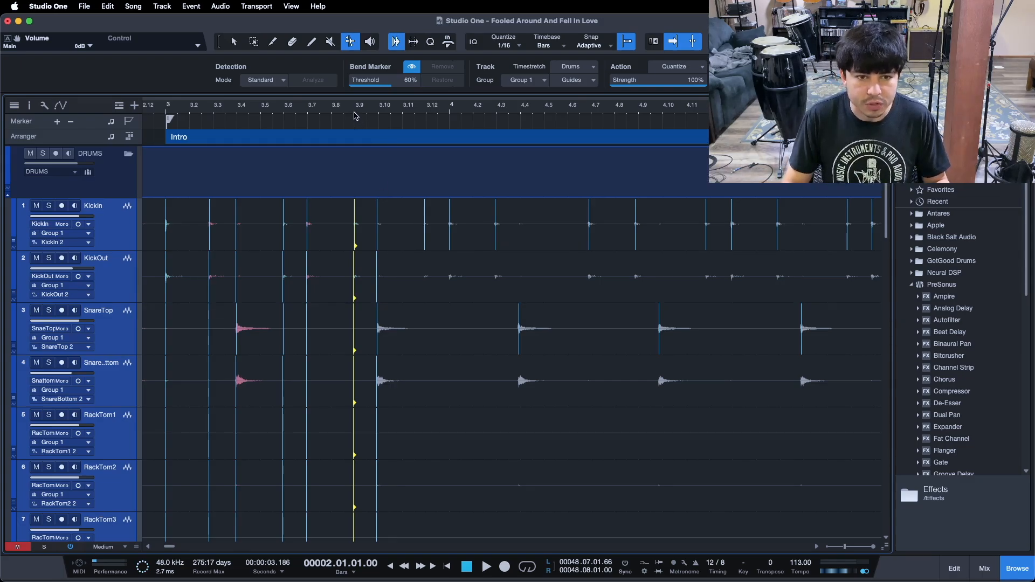
pyautogui.scroll(3, 389, 112)
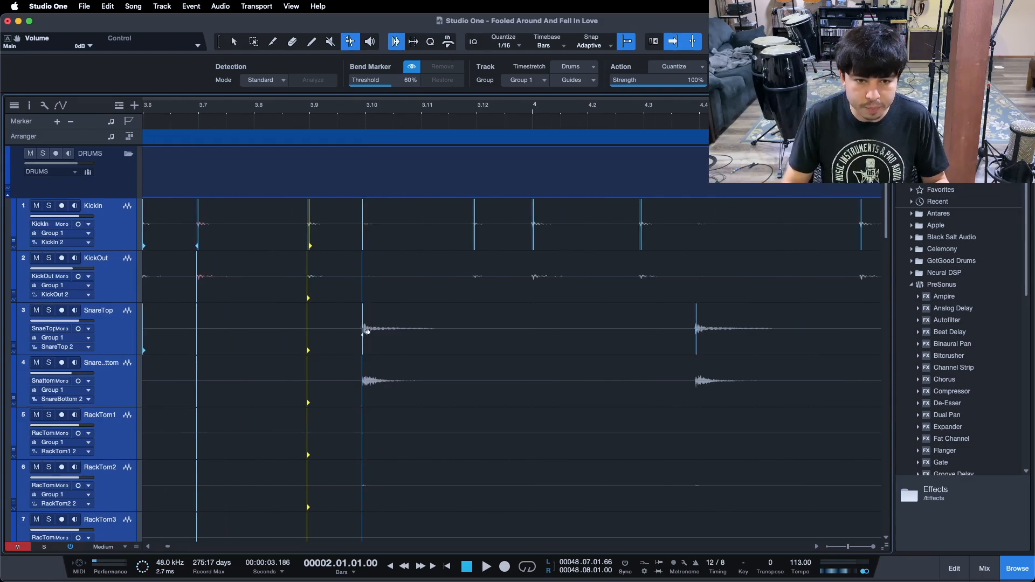
pyautogui.moveTo(366, 331); pyautogui.dragTo(370, 330)
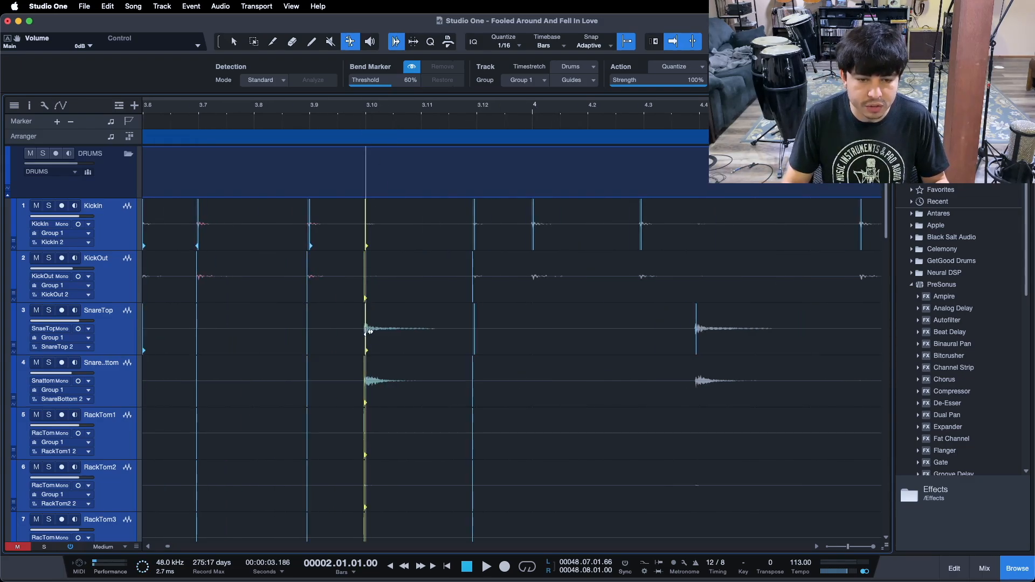
pyautogui.click(475, 230)
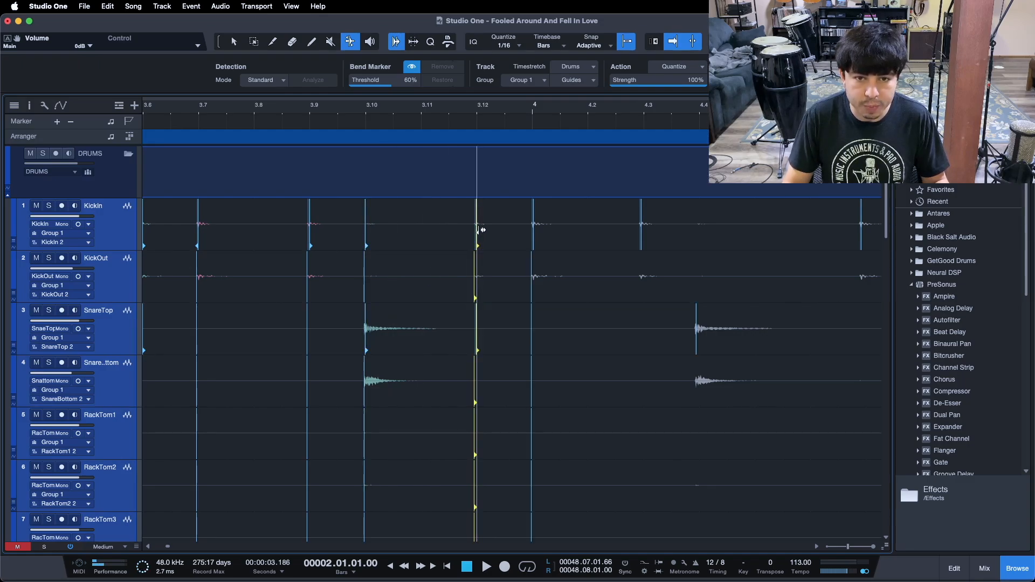
pyautogui.click(537, 223)
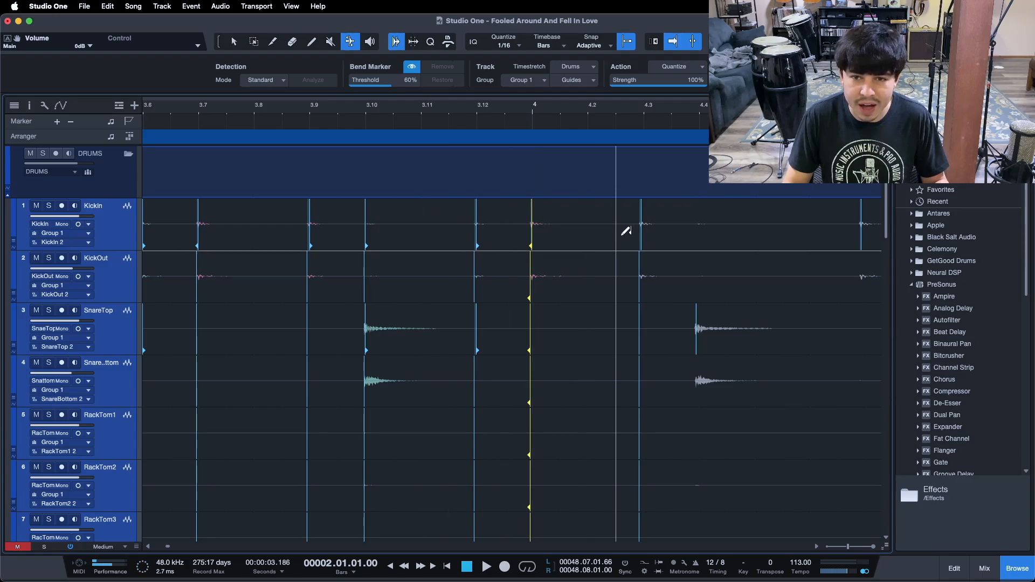
pyautogui.click(646, 224)
pyautogui.click(645, 225)
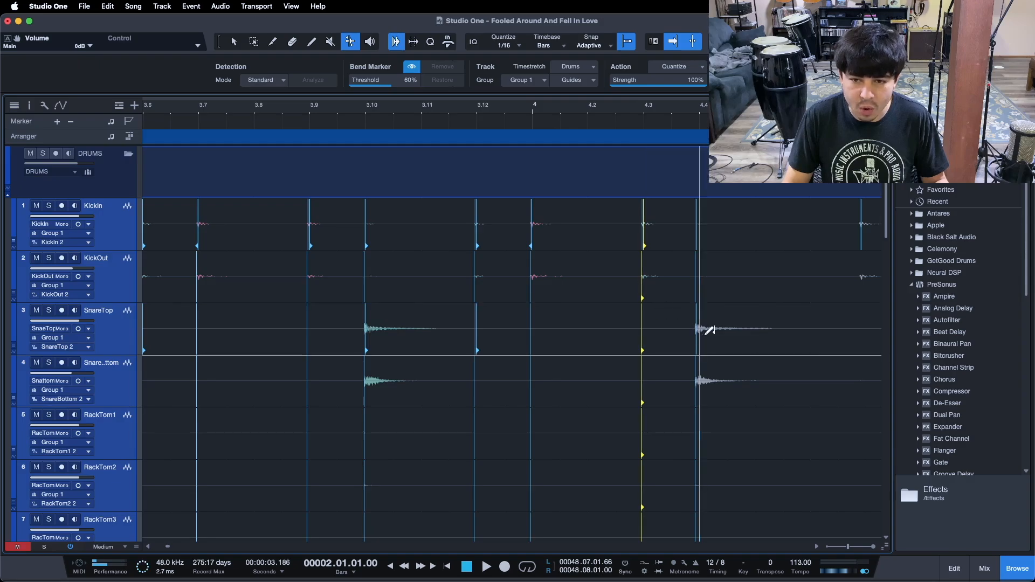
pyautogui.moveTo(698, 327); pyautogui.dragTo(703, 326)
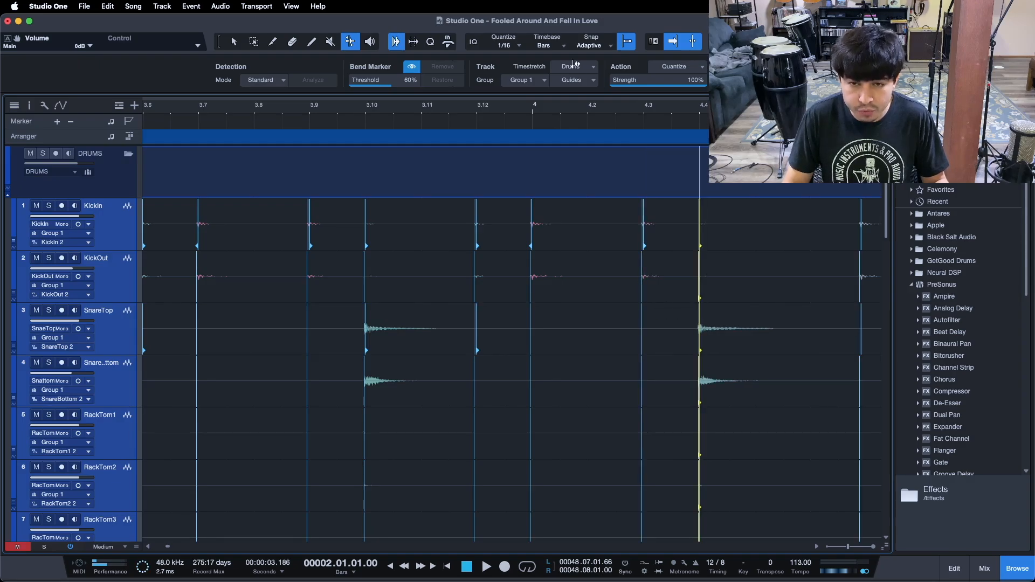
# Examine the bend marker Action and Guides options for the drum group
pyautogui.moveTo(586, 108); pyautogui.dragTo(535, 105)
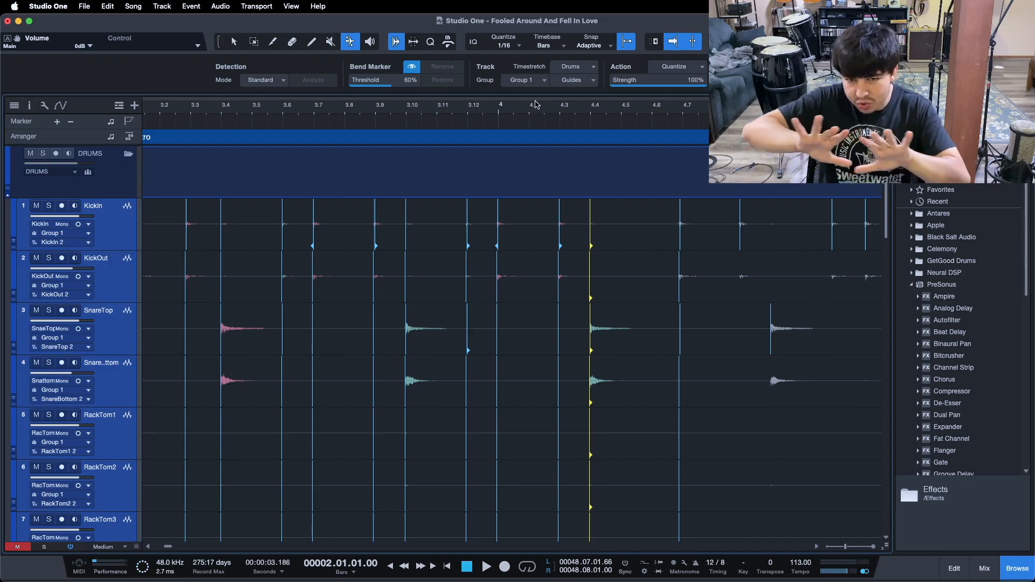
pyautogui.moveTo(535, 103); pyautogui.dragTo(499, 100)
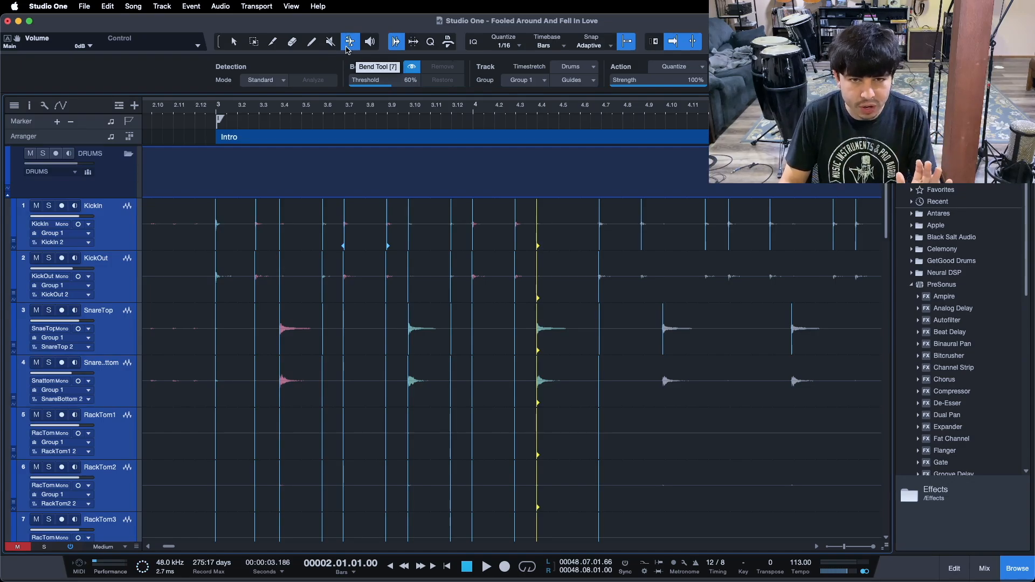
pyautogui.click(232, 41)
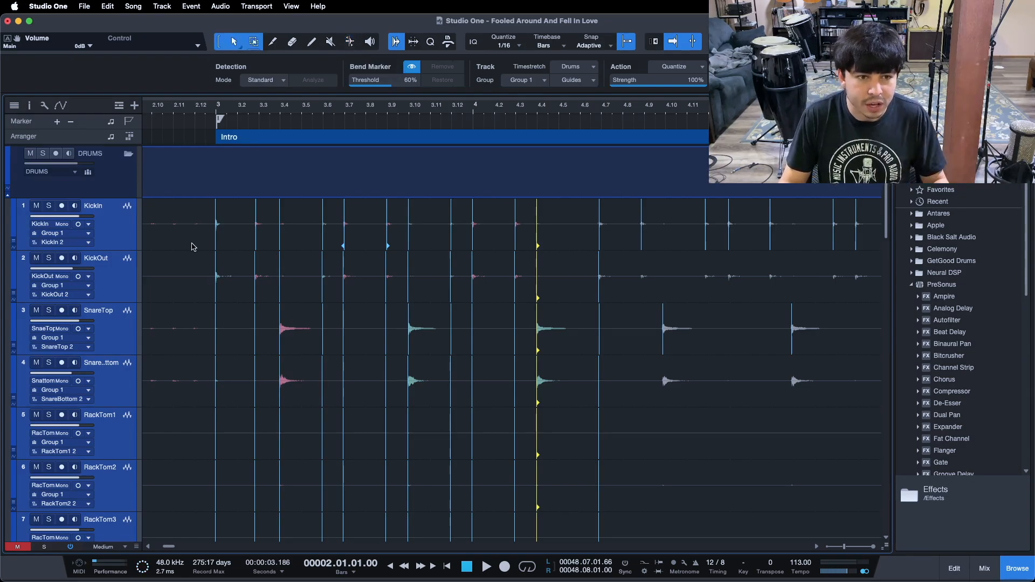
pyautogui.click(189, 244)
pyautogui.moveTo(284, 104); pyautogui.dragTo(285, 45)
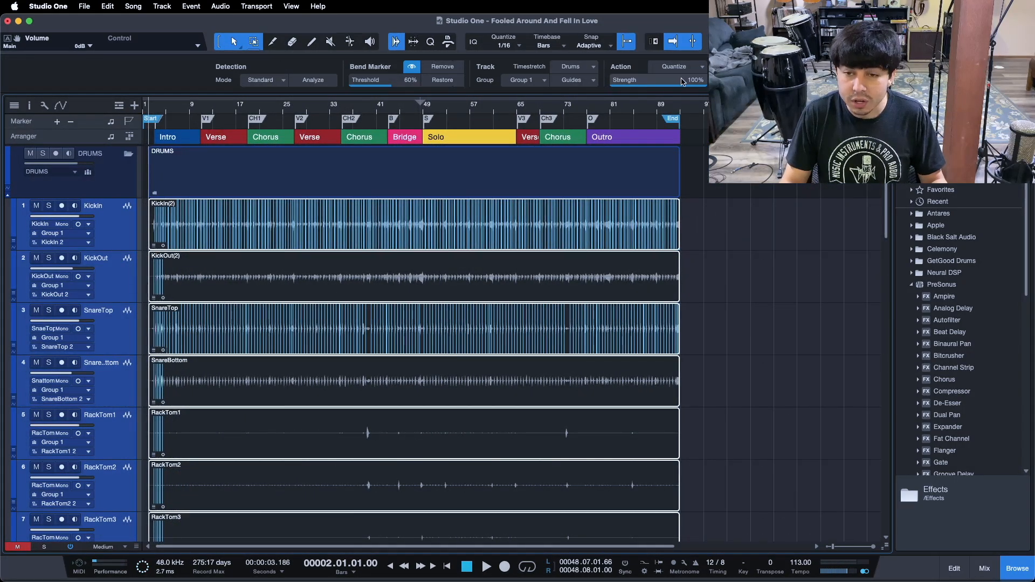
pyautogui.moveTo(677, 79)
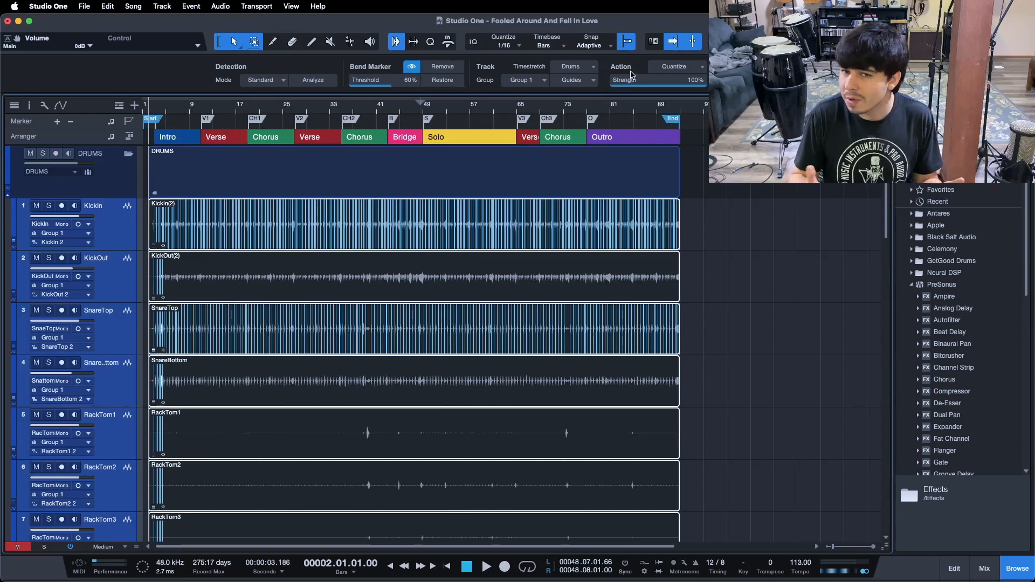
pyautogui.click(654, 67)
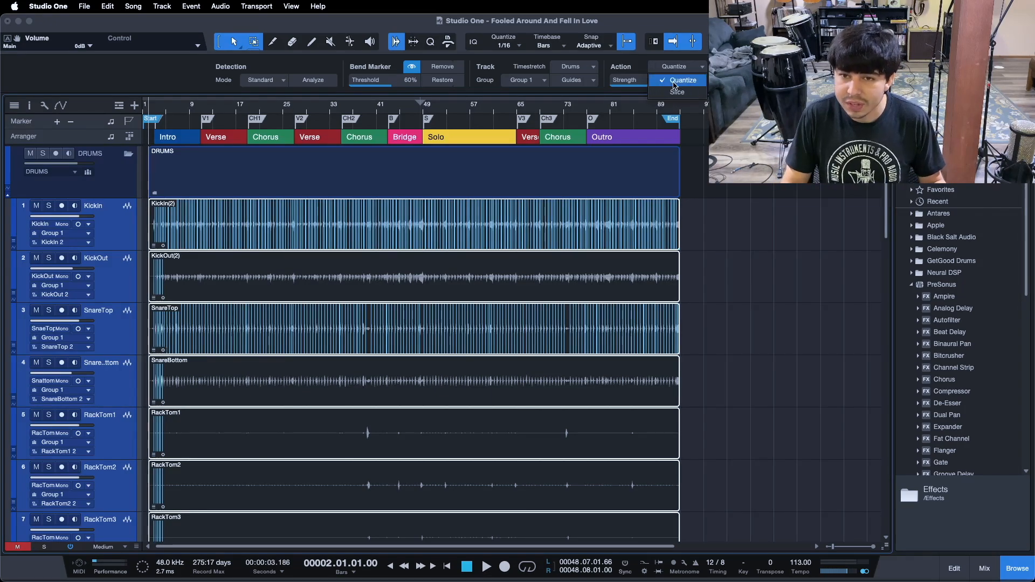
pyautogui.click(631, 70)
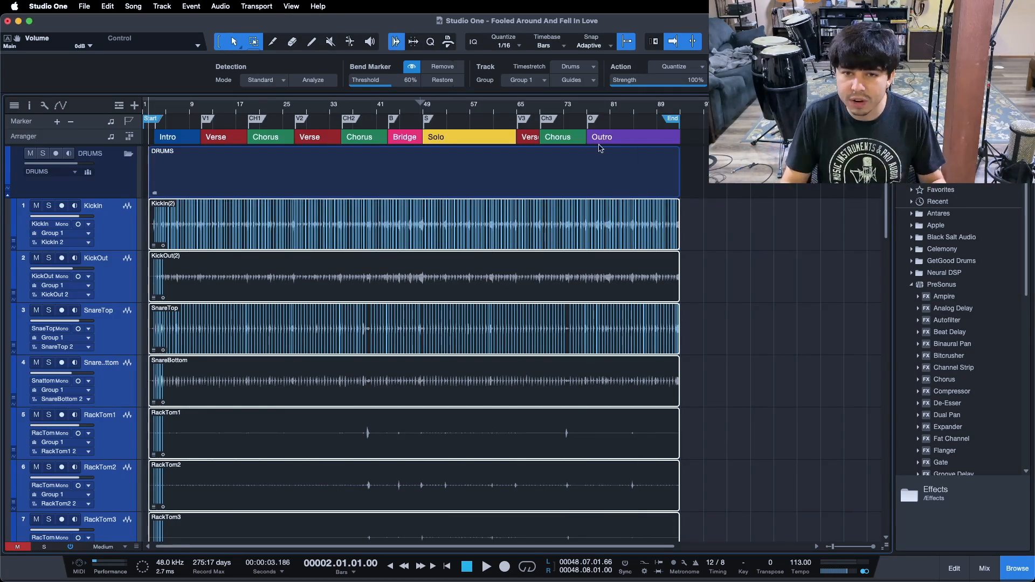
pyautogui.click(592, 81)
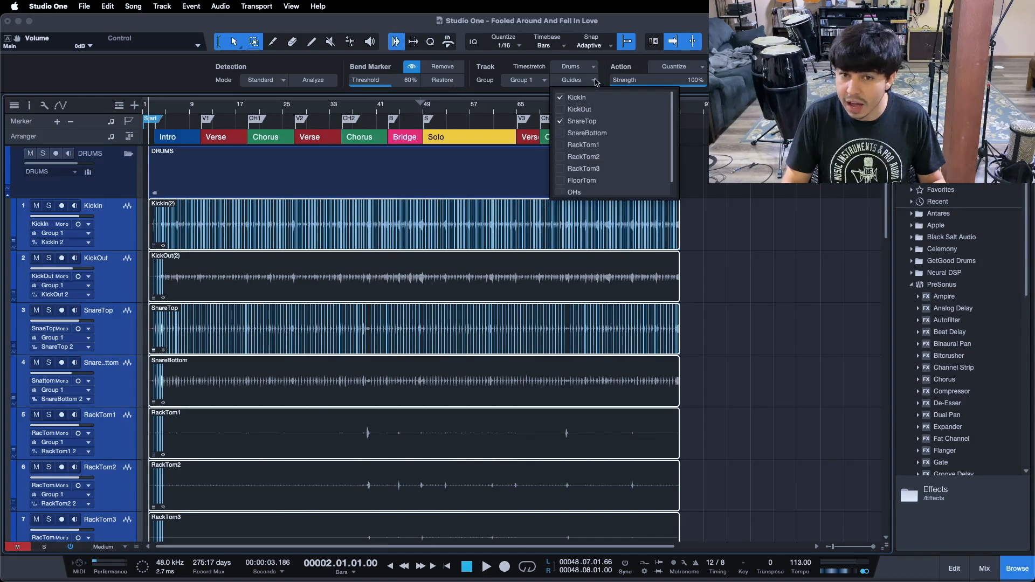
pyautogui.click(606, 71)
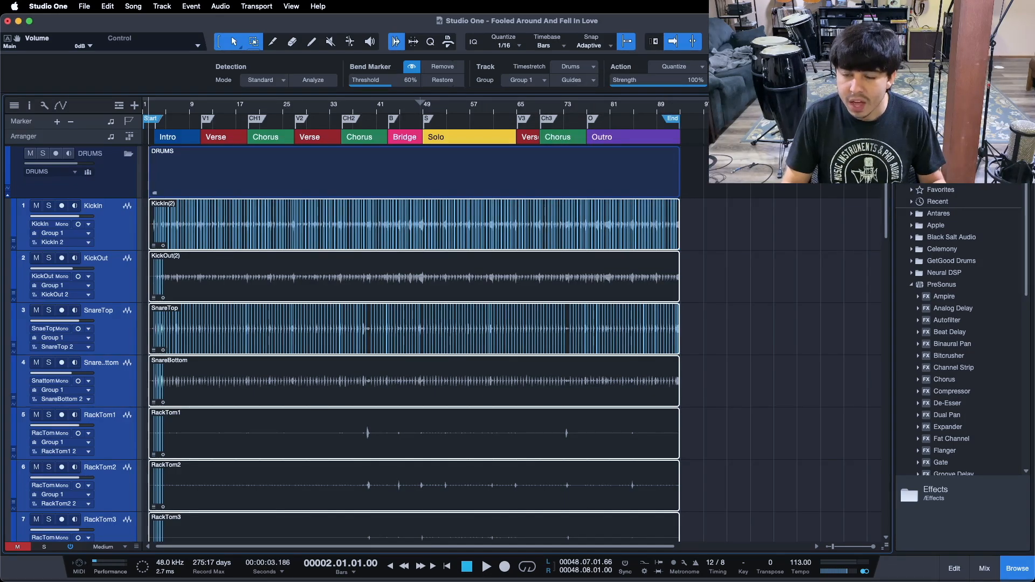
# Select all the drum events and switch to the Bend Tool
pyautogui.press('super+a')
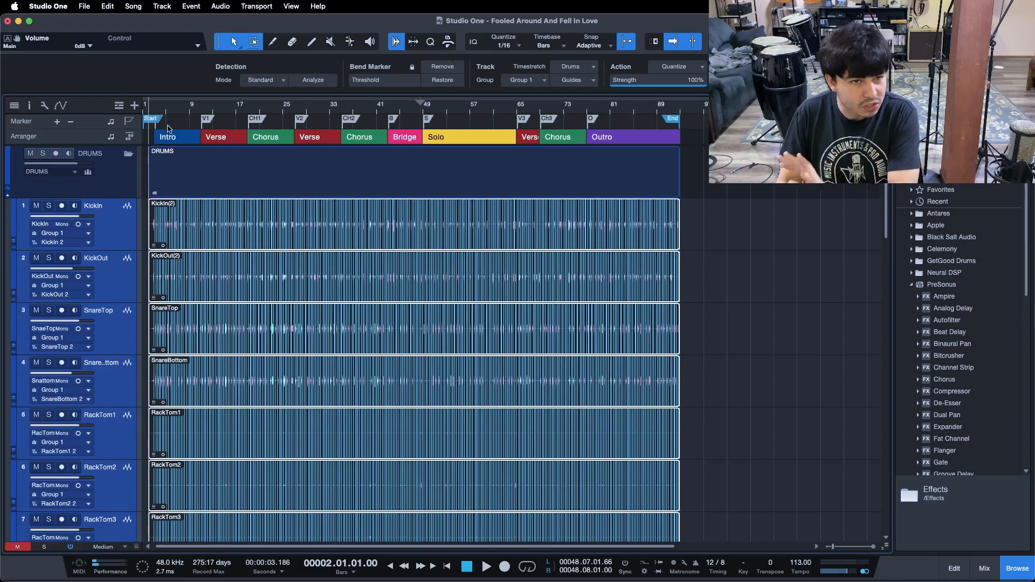
pyautogui.moveTo(157, 110); pyautogui.dragTo(320, 186)
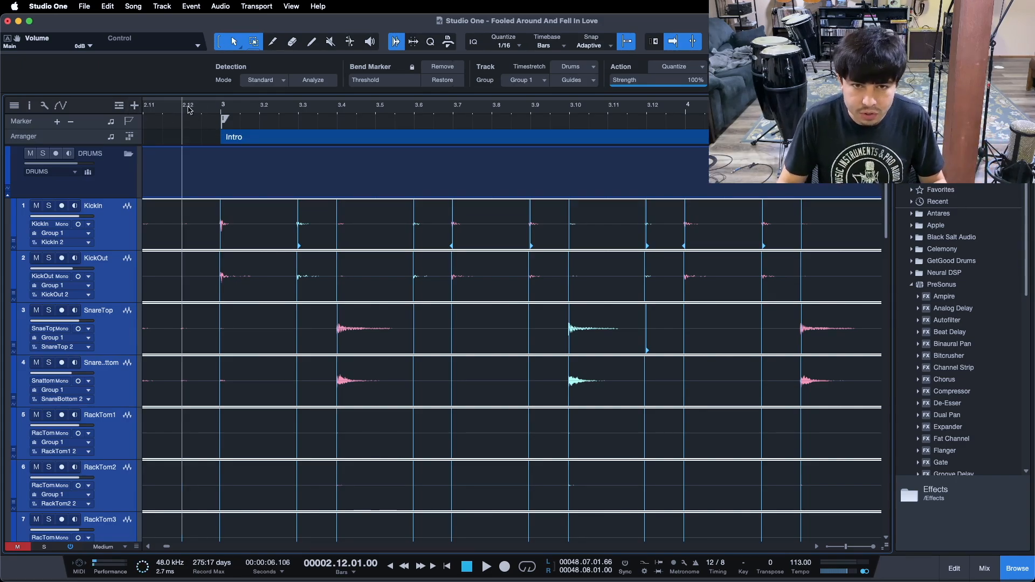
pyautogui.click(349, 41)
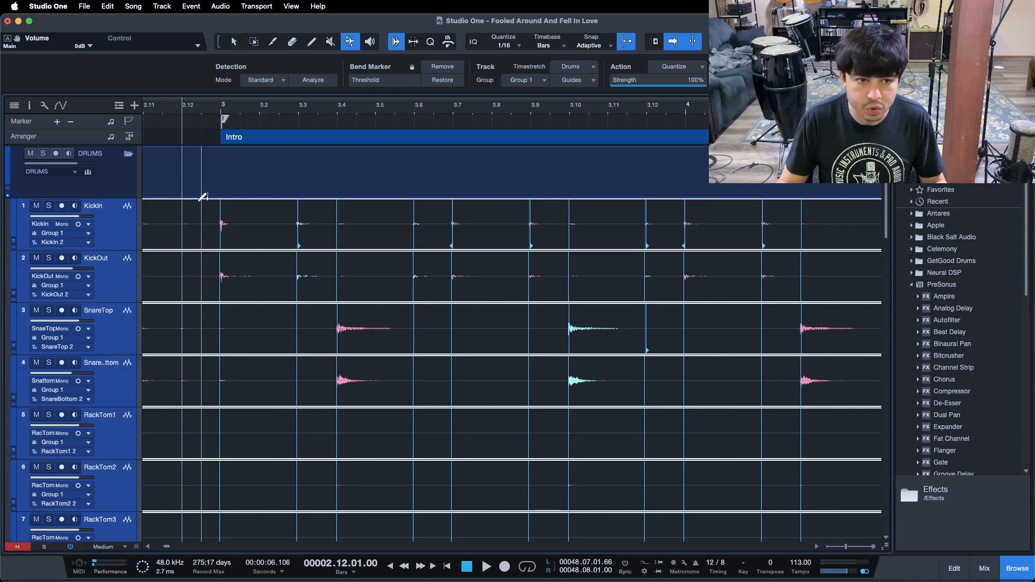
pyautogui.click(236, 41)
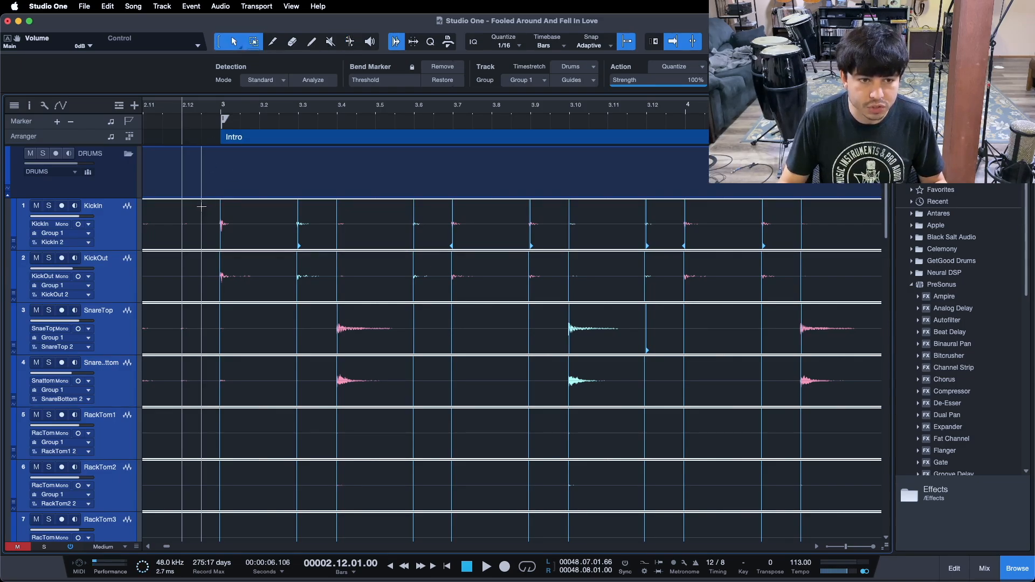
pyautogui.click(348, 41)
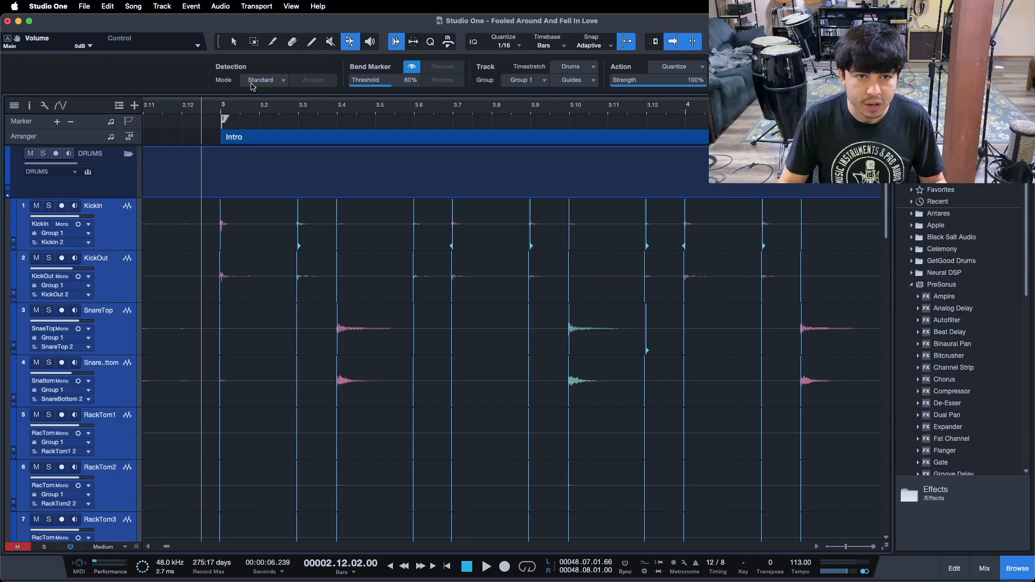
# Play back the intro from its start and follow the bend markers across the drum tracks
pyautogui.click(187, 110)
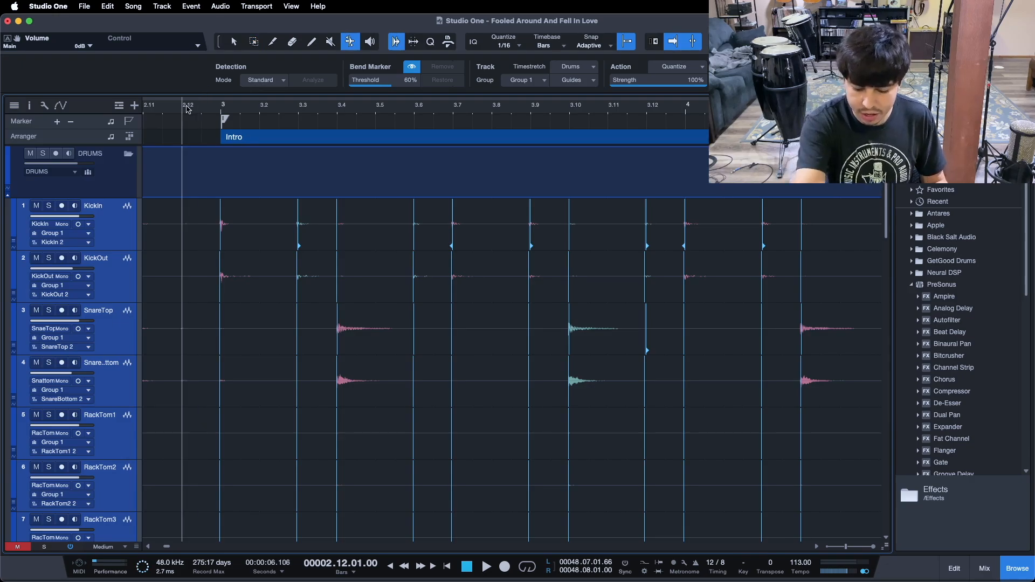
pyautogui.press('space')
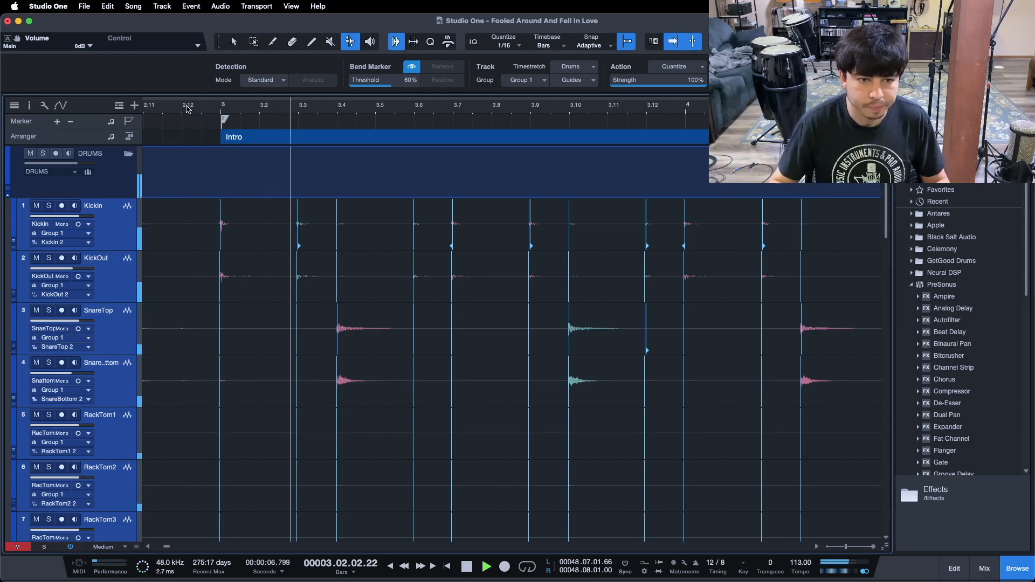
pyautogui.moveTo(481, 111); pyautogui.dragTo(276, 99)
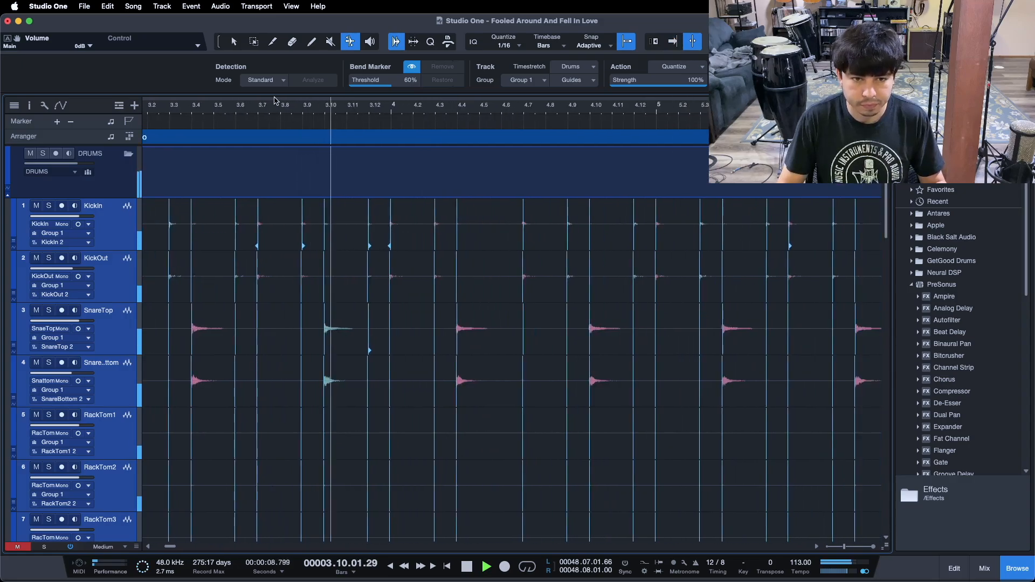
pyautogui.moveTo(580, 109); pyautogui.dragTo(255, 110)
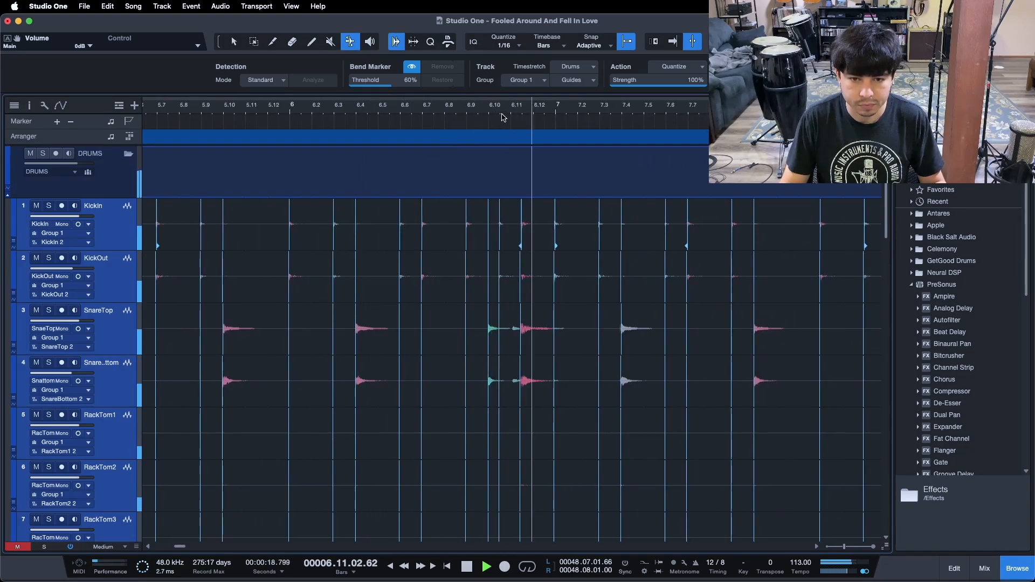
pyautogui.moveTo(503, 115); pyautogui.dragTo(473, 134)
pyautogui.click(286, 114)
pyautogui.press('f')
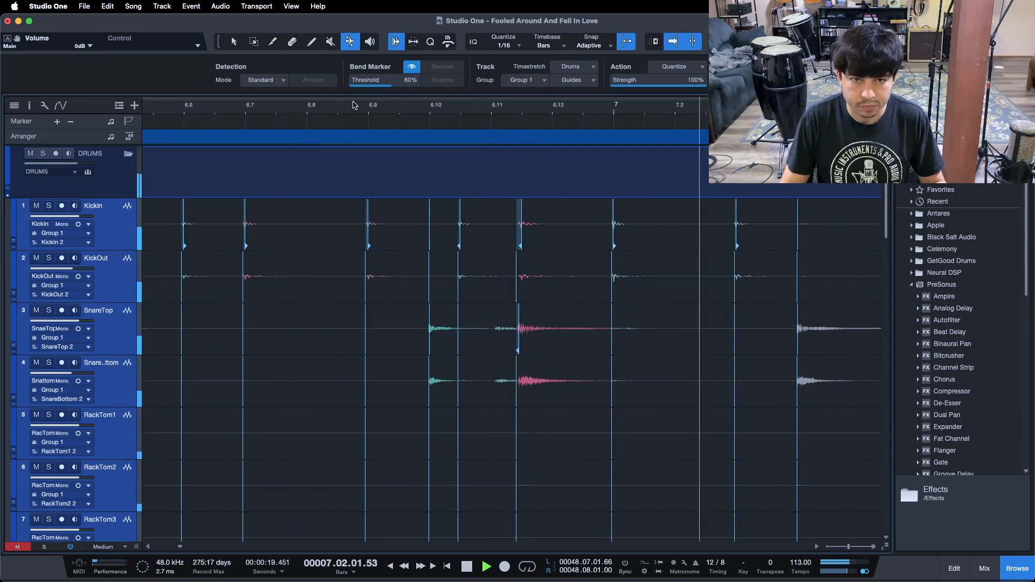
# Play back the drum passage around bars 6 to 7 a few times, restarting from the same spot
pyautogui.press('space')
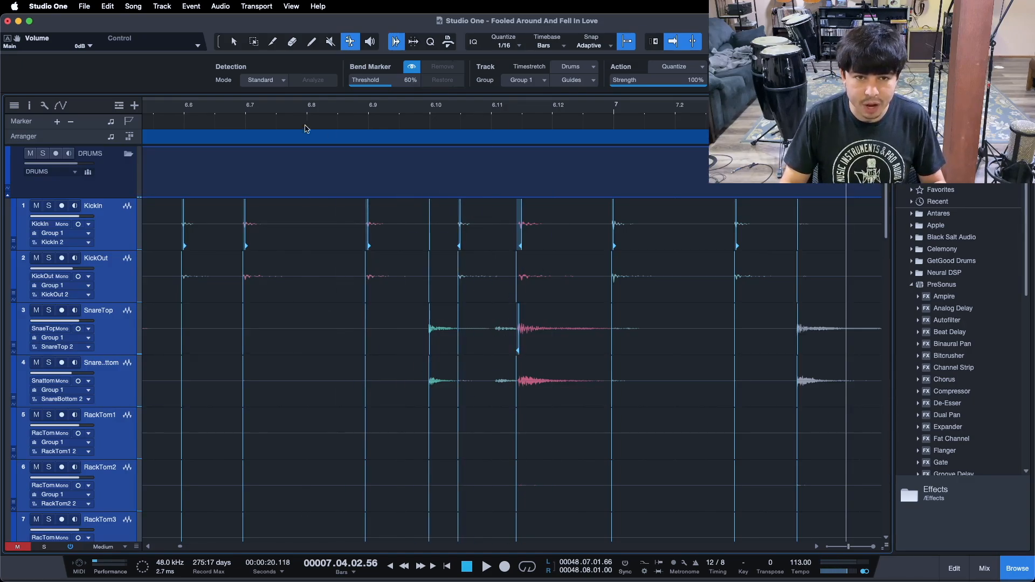
pyautogui.click(154, 113)
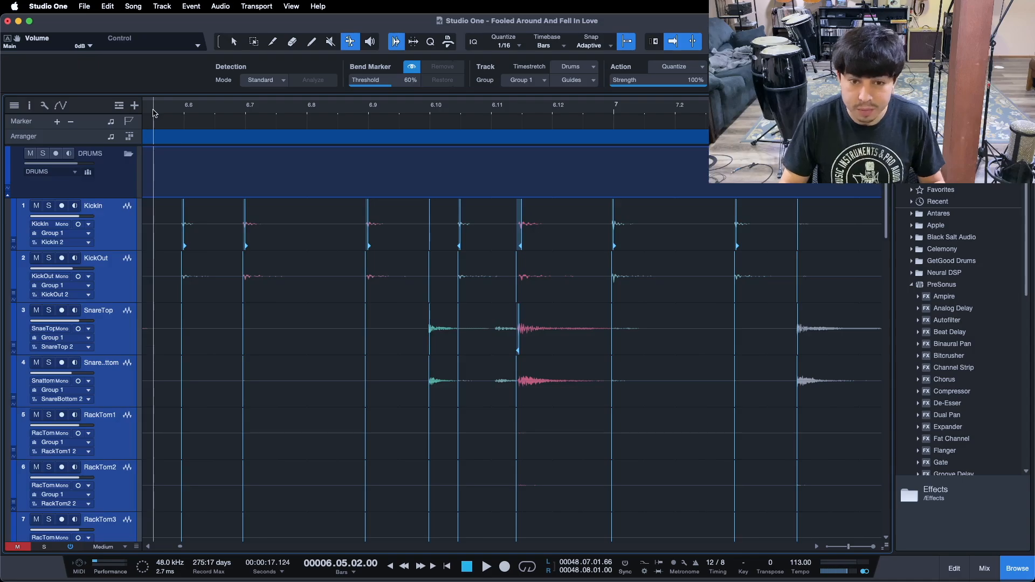
pyautogui.press('space')
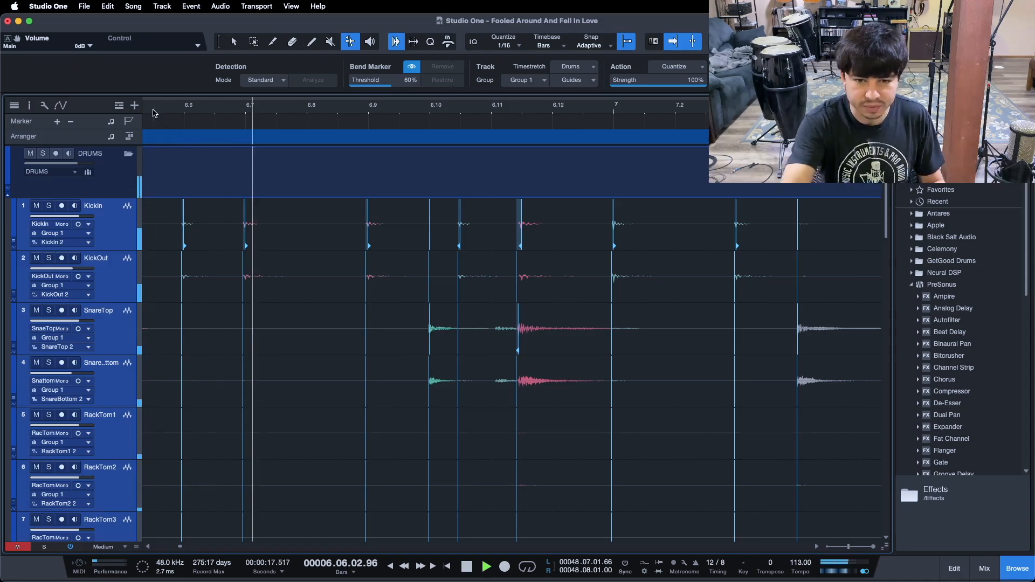
pyautogui.click(155, 113)
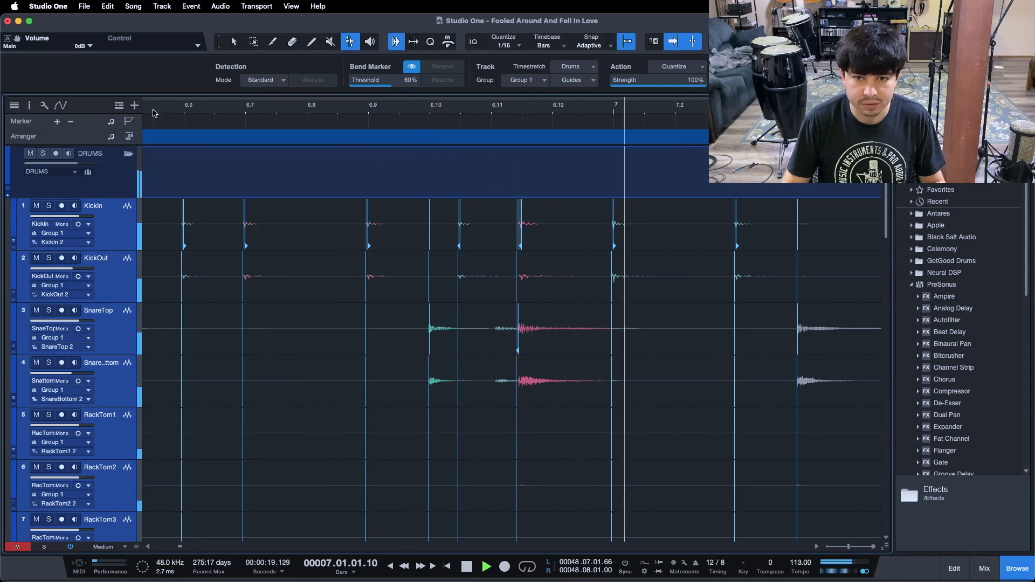
pyautogui.press('space')
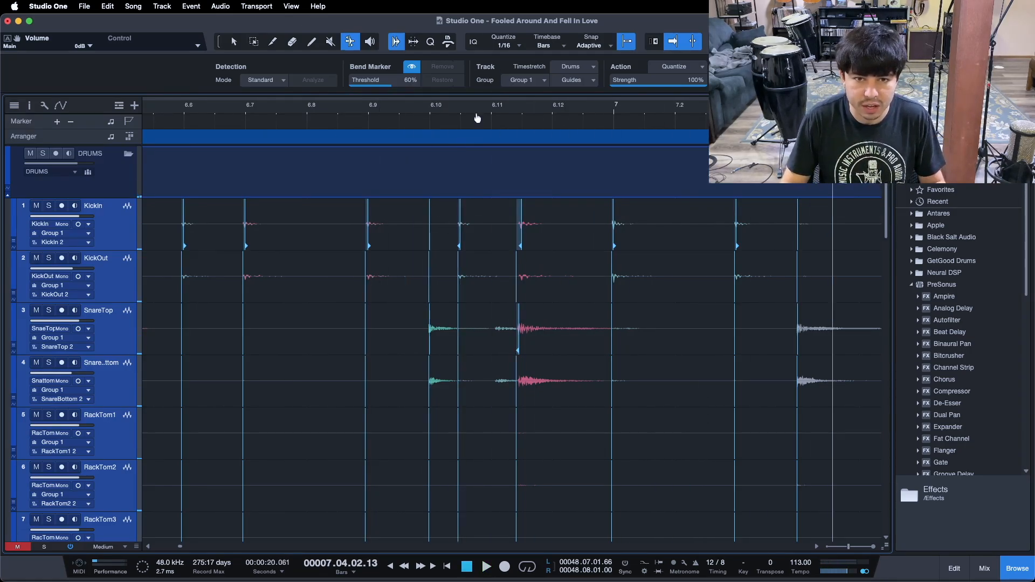
# Add a group bend marker on the kick hit just after 6.10 and drag it later to retime that hit
pyautogui.scroll(3, 477, 117)
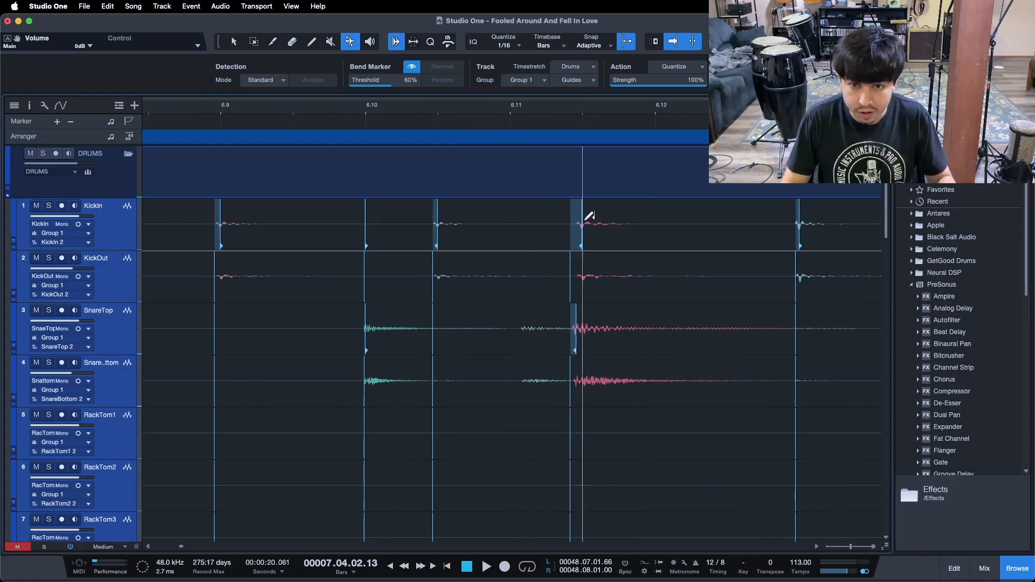
pyautogui.click(441, 226)
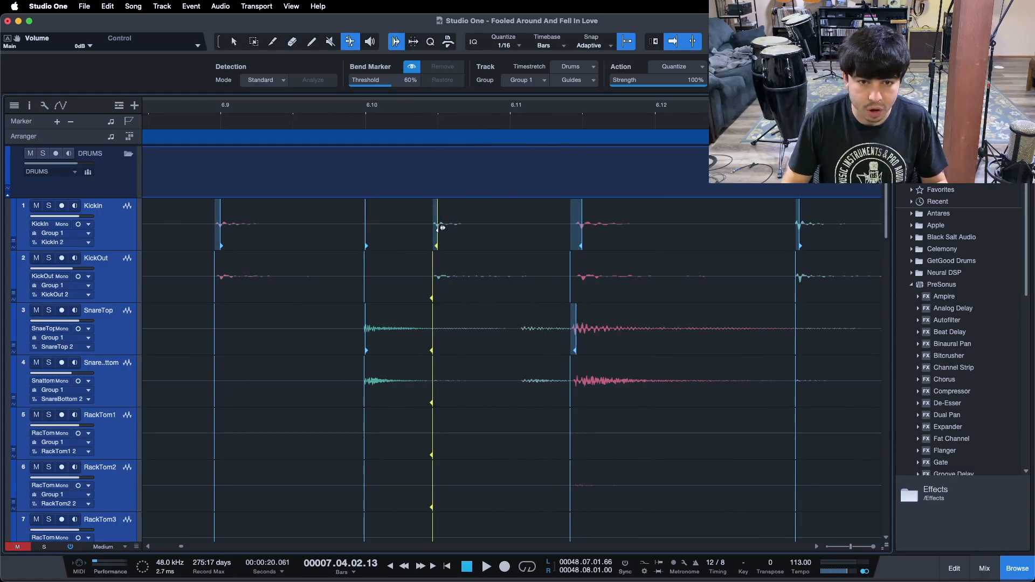
pyautogui.moveTo(452, 226)
pyautogui.mouseDown()
pyautogui.moveTo(502, 225)
pyautogui.moveTo(486, 226)
pyautogui.mouseUp()
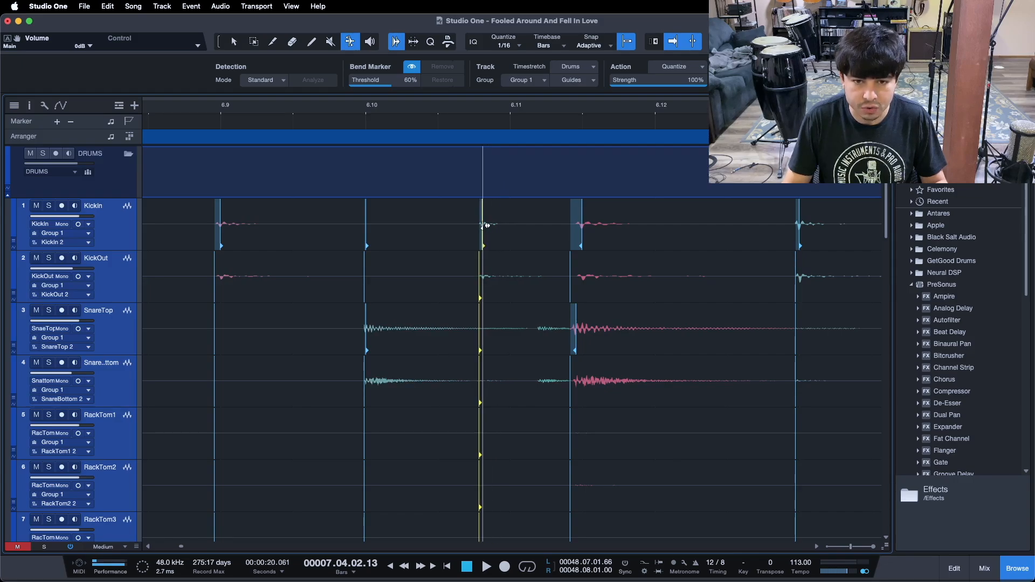
# Play back the passage from about bar 6.7 to hear the retimed kick
pyautogui.moveTo(460, 106); pyautogui.dragTo(485, 79)
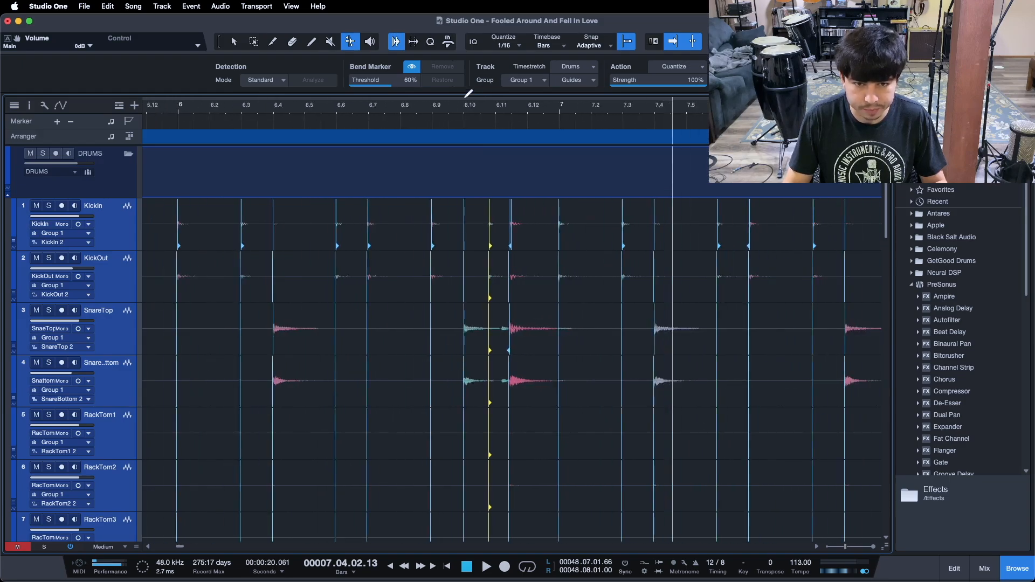
pyautogui.click(384, 113)
pyautogui.press('space')
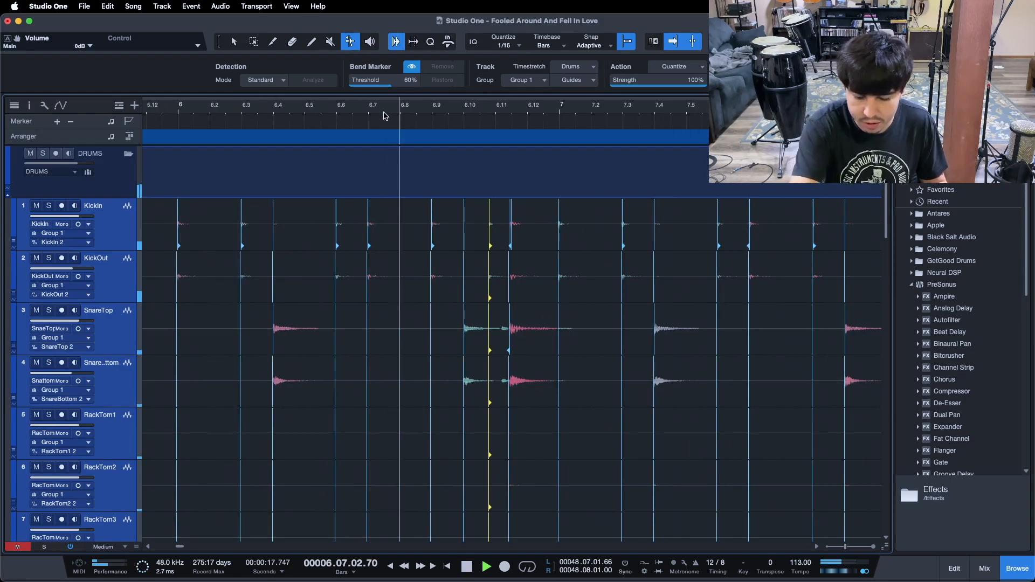
pyautogui.click(305, 111)
# Drag the group bend markers at the snare and kick hits near 6.11 later to retime those hits
pyautogui.moveTo(482, 111); pyautogui.dragTo(427, 127)
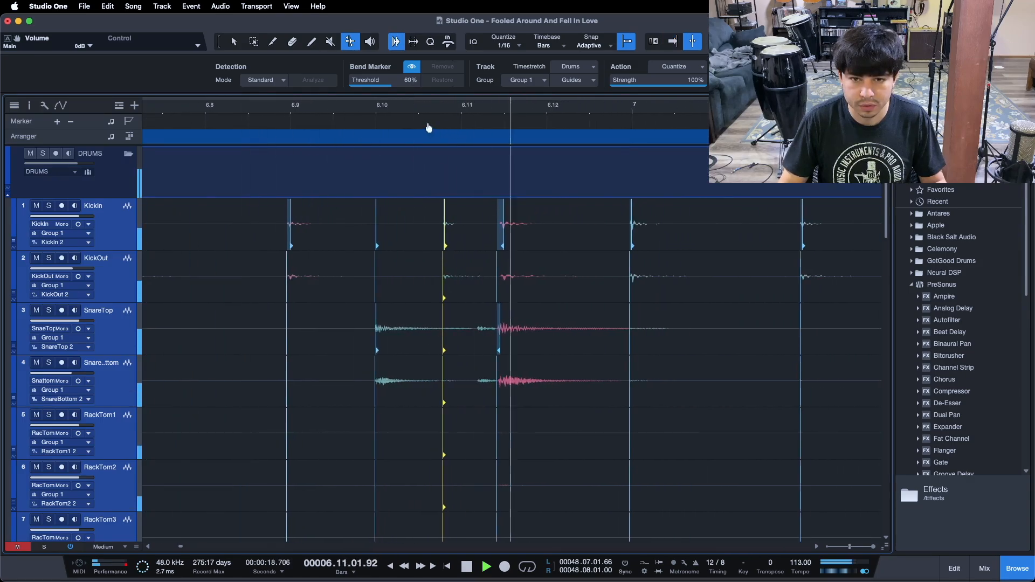
pyautogui.moveTo(296, 105)
pyautogui.mouseDown()
pyautogui.moveTo(328, 95)
pyautogui.moveTo(316, 108)
pyautogui.mouseUp()
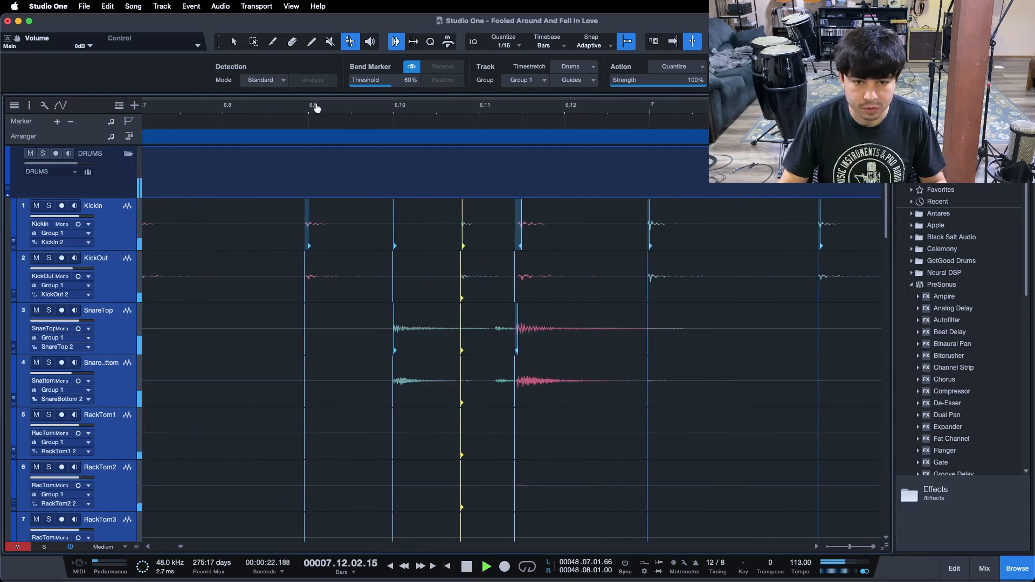
pyautogui.click(282, 106)
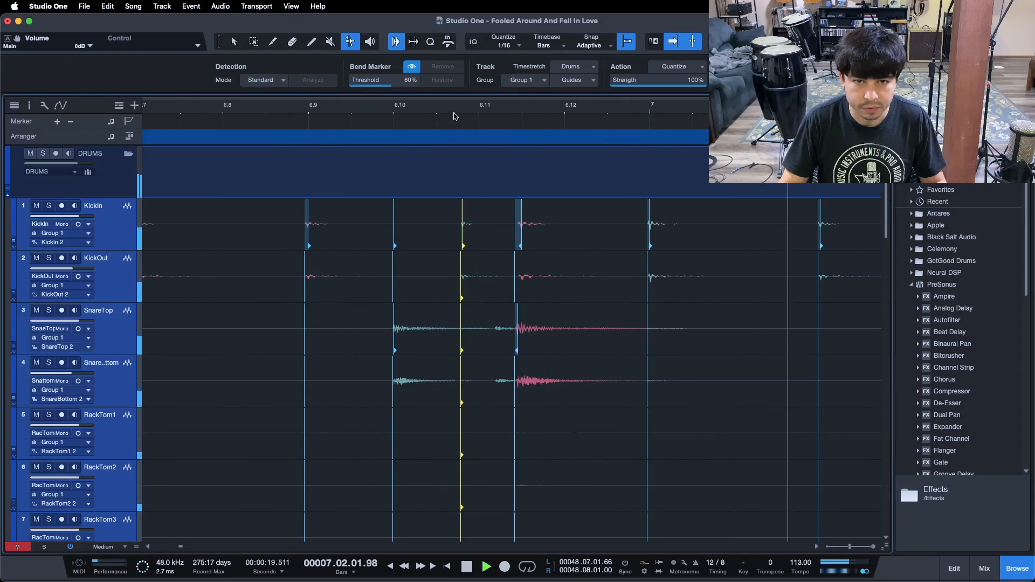
pyautogui.moveTo(454, 116)
pyautogui.mouseDown()
pyautogui.moveTo(295, 120)
pyautogui.moveTo(439, 124)
pyautogui.mouseUp()
pyautogui.moveTo(509, 217); pyautogui.dragTo(546, 220)
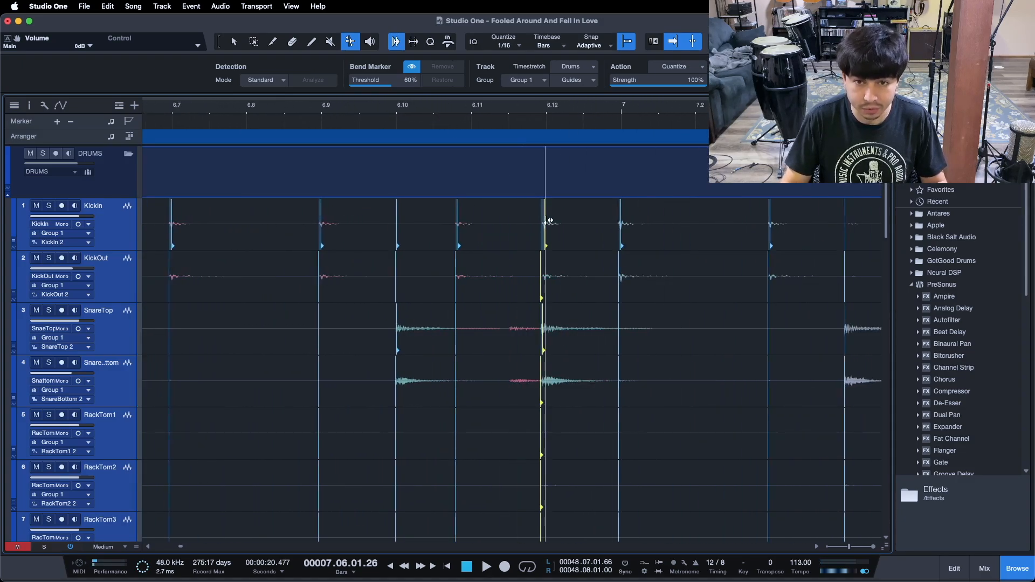
pyautogui.moveTo(457, 221); pyautogui.dragTo(471, 220)
# Play back the passage from bar 6 to check the retimed drum hits
pyautogui.moveTo(434, 111); pyautogui.dragTo(454, 92)
pyautogui.click(320, 106)
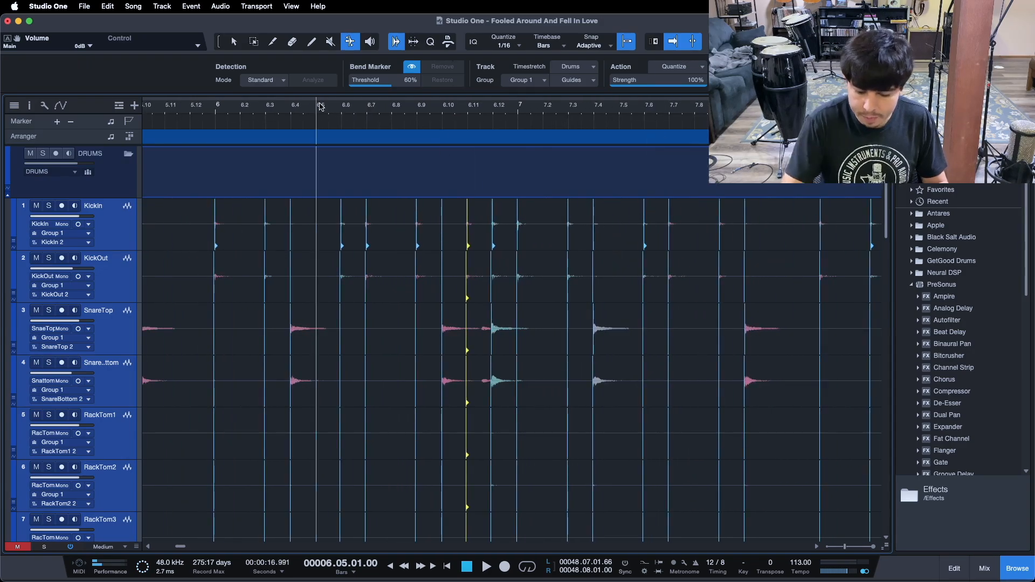
pyautogui.press('space')
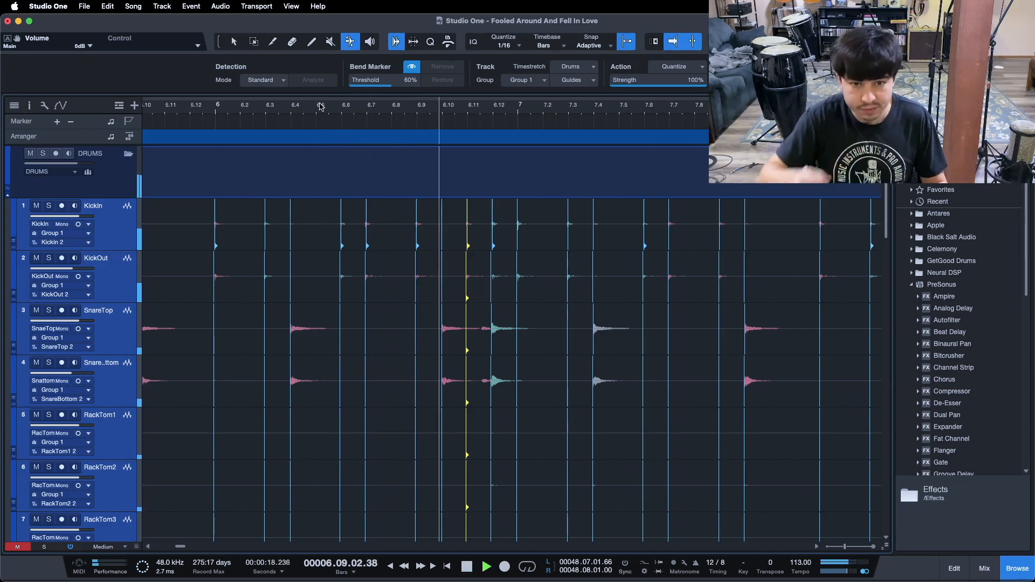
pyautogui.press('space')
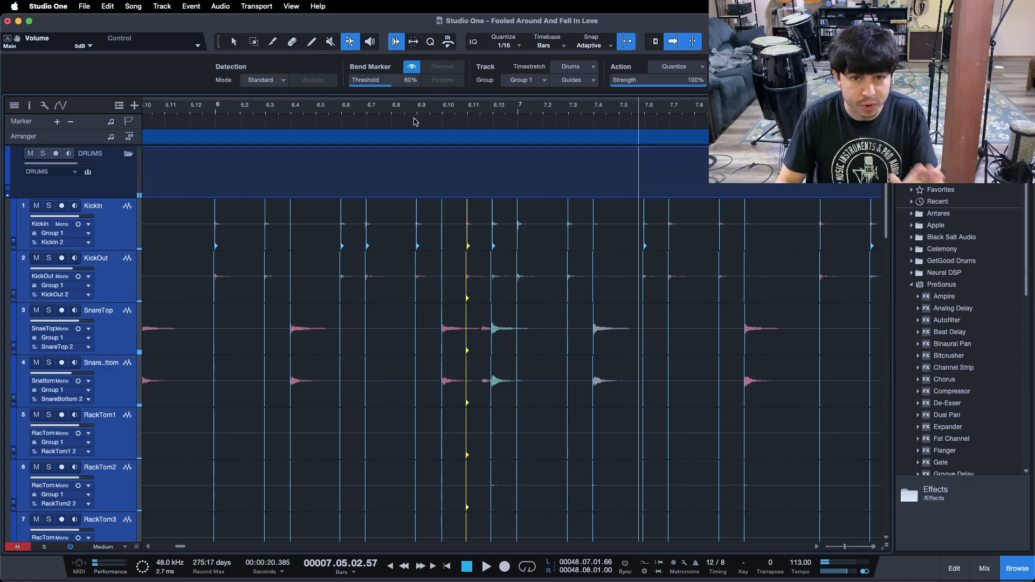
pyautogui.click(240, 110)
pyautogui.press('space')
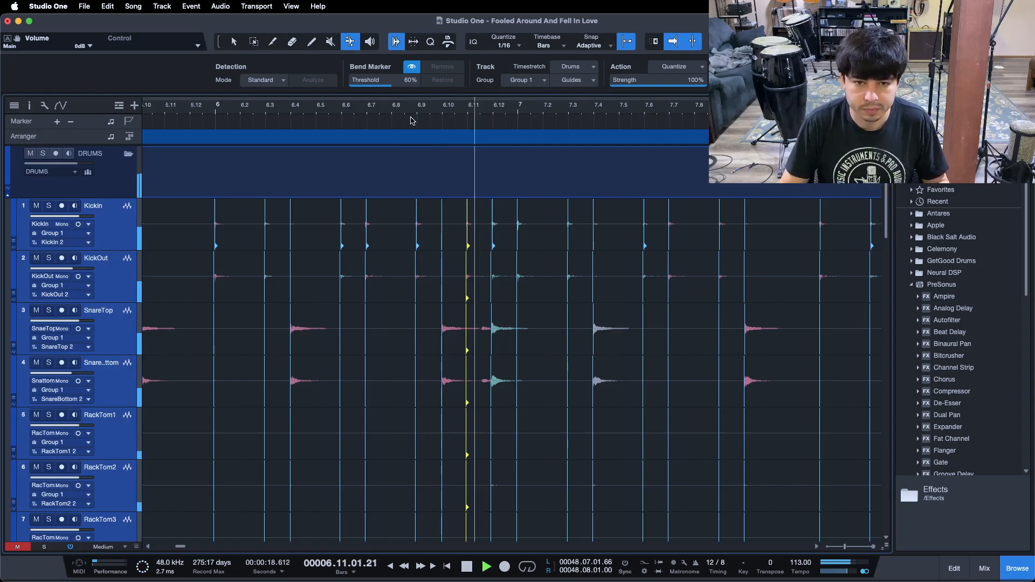
# Drag the group bend markers at the snare hit after 10.11 and the kick hit after 10.10 later to retime them
pyautogui.moveTo(342, 109); pyautogui.dragTo(254, 103)
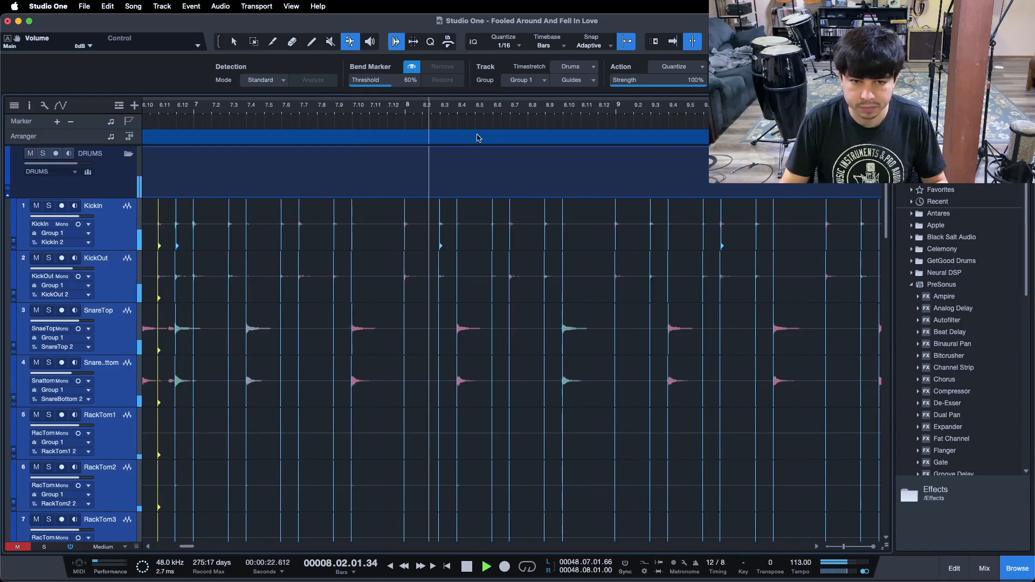
pyautogui.moveTo(585, 111); pyautogui.dragTo(331, 114)
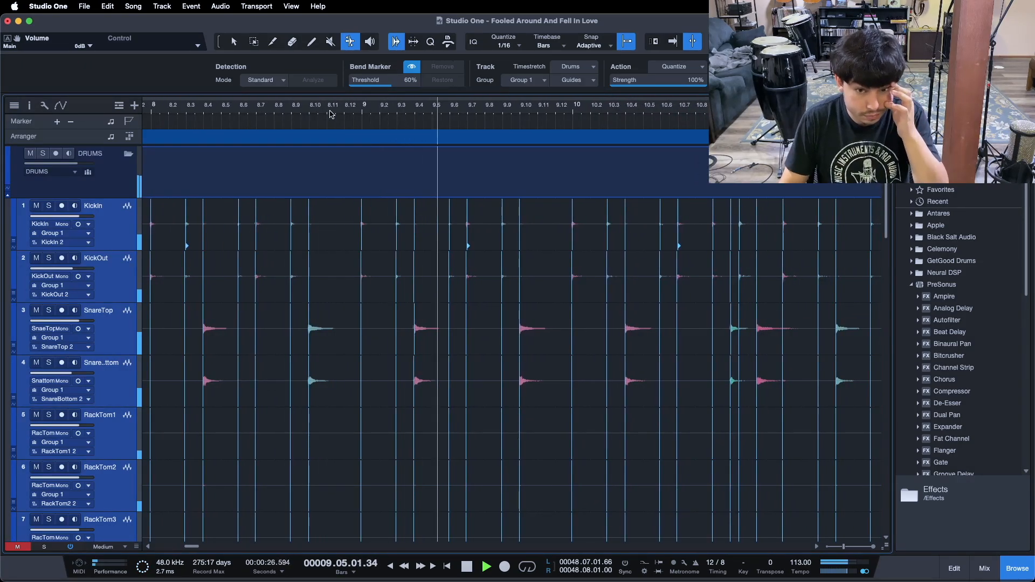
pyautogui.moveTo(757, 114)
pyautogui.mouseDown()
pyautogui.moveTo(552, 138)
pyautogui.moveTo(557, 131)
pyautogui.mouseUp()
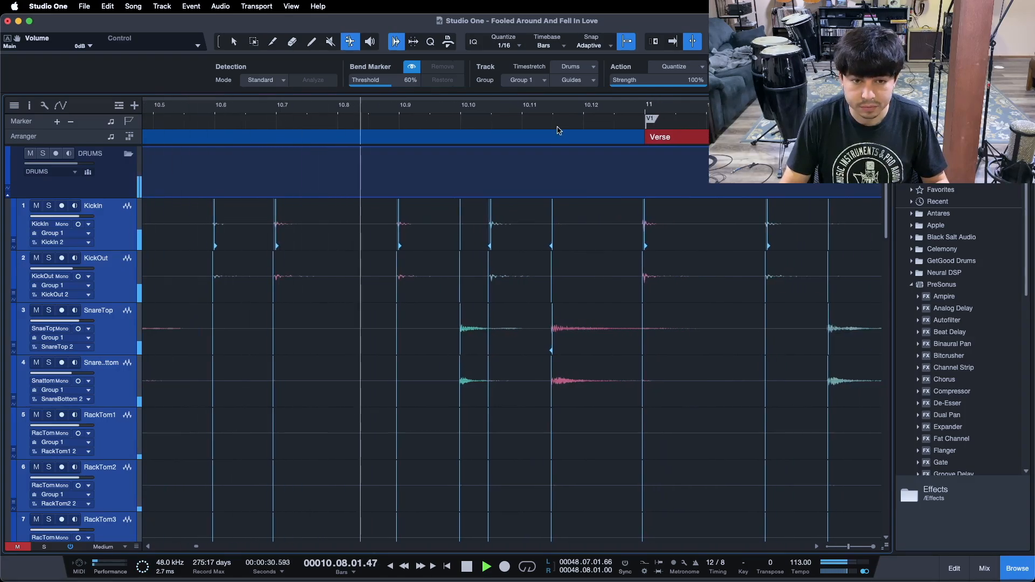
pyautogui.press('f')
pyautogui.press('space')
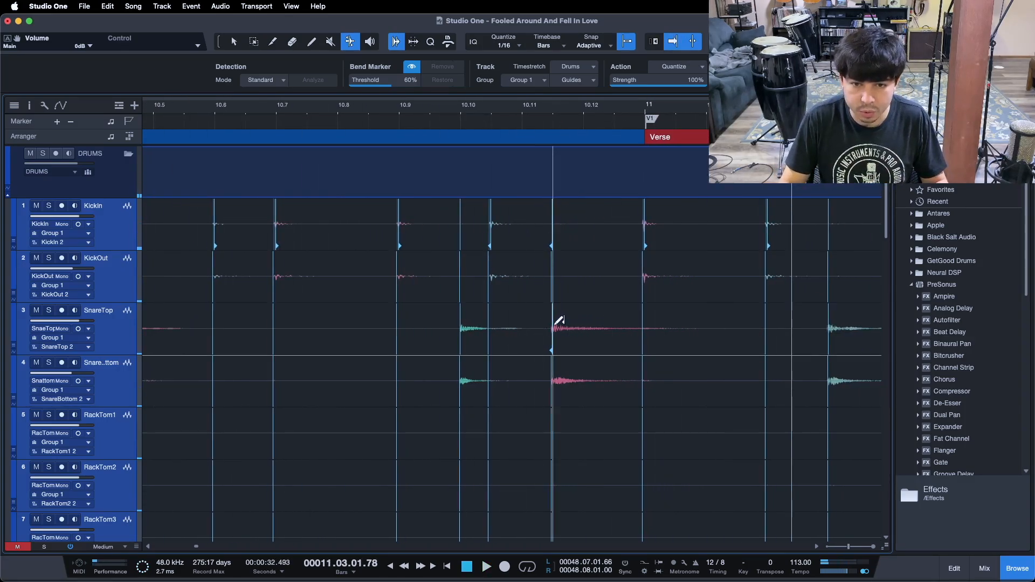
pyautogui.moveTo(561, 324); pyautogui.dragTo(578, 323)
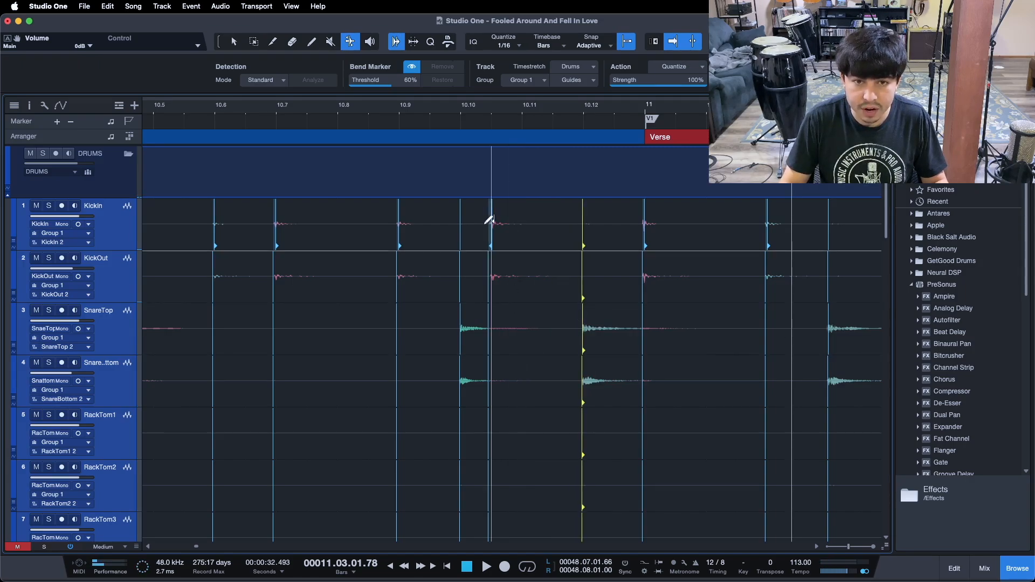
pyautogui.moveTo(490, 222); pyautogui.dragTo(513, 221)
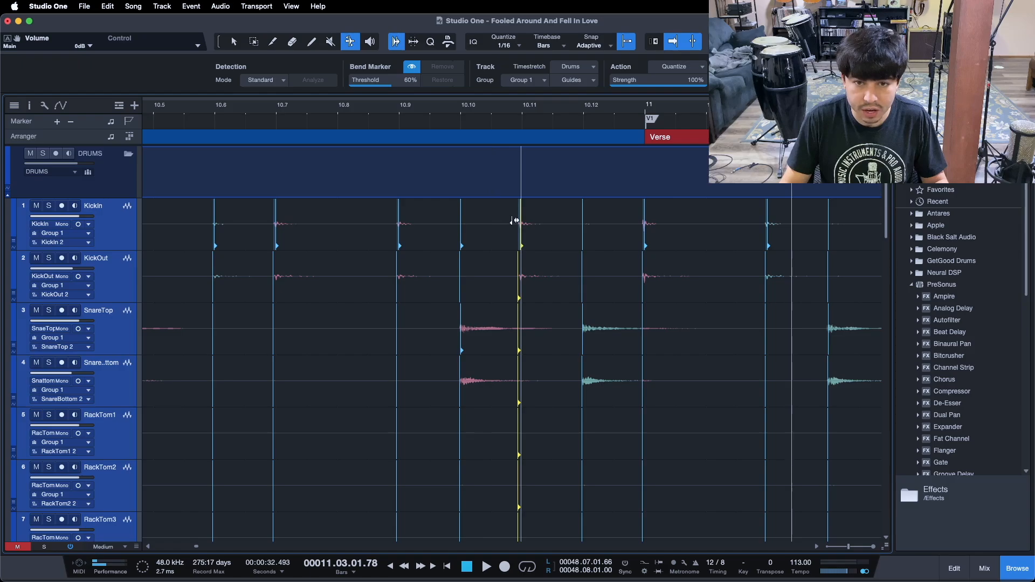
# Scroll through the drum tracks from bar 10 to the Chorus at bar 19, examining the kick and snare hits
pyautogui.moveTo(491, 110); pyautogui.dragTo(461, 90)
pyautogui.press('space')
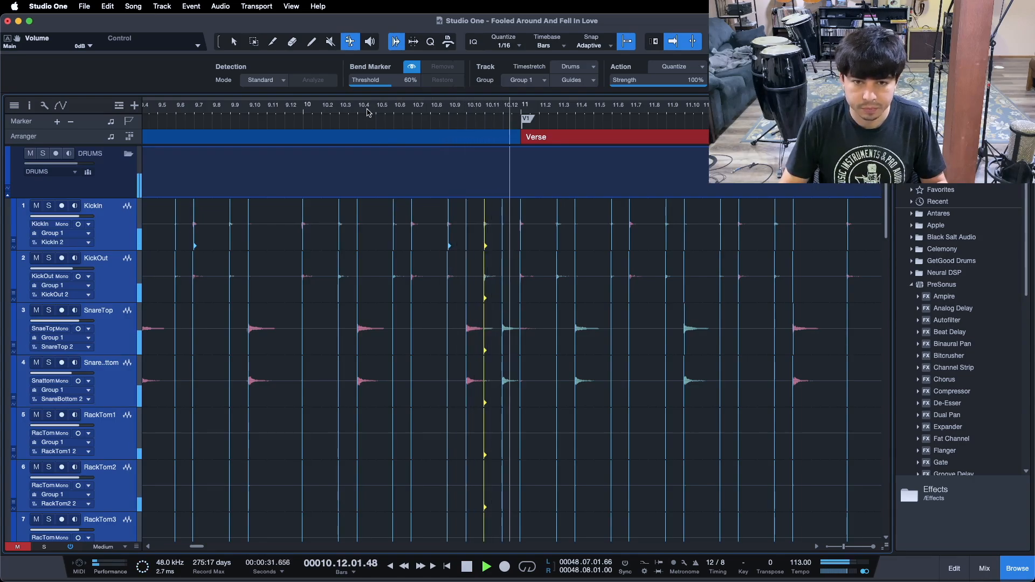
pyautogui.moveTo(496, 109); pyautogui.dragTo(271, 105)
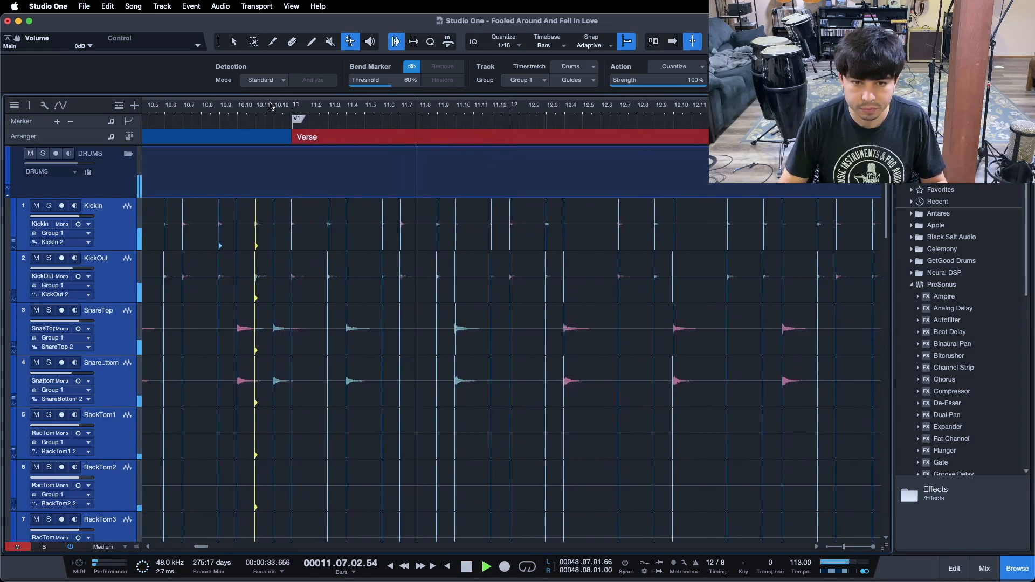
pyautogui.moveTo(492, 118); pyautogui.dragTo(355, 110)
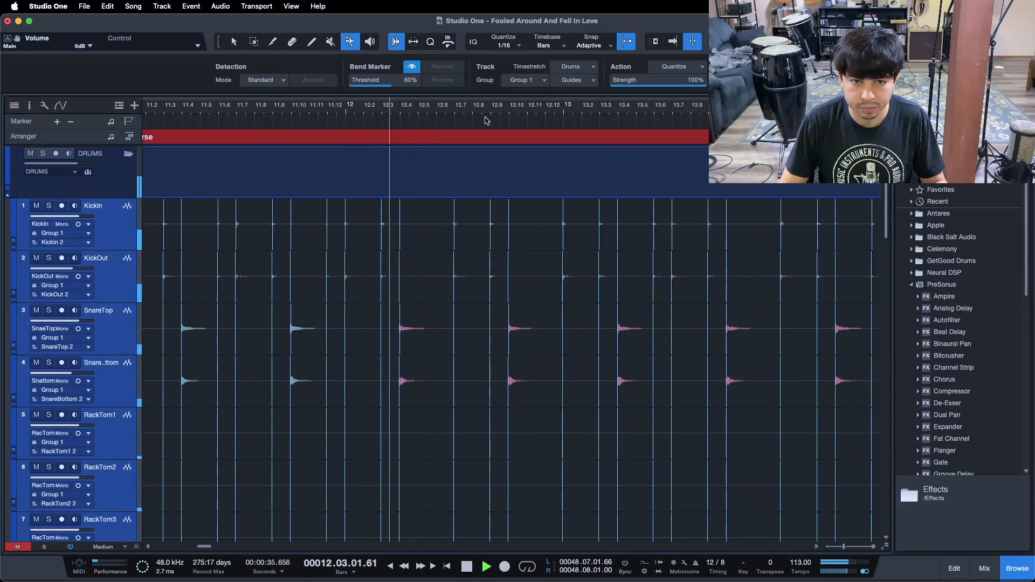
pyautogui.moveTo(490, 114); pyautogui.dragTo(312, 110)
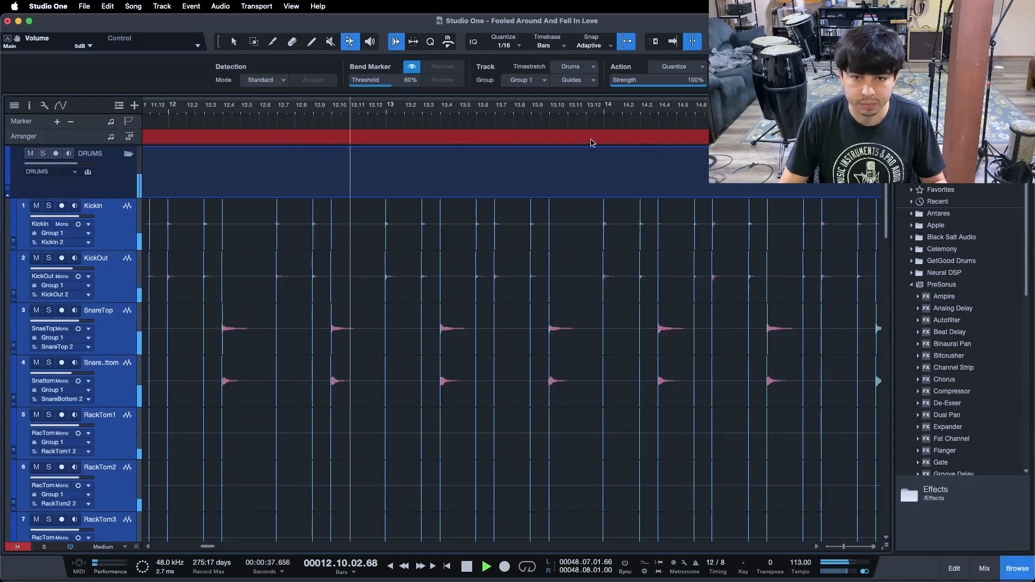
pyautogui.moveTo(686, 108); pyautogui.dragTo(453, 116)
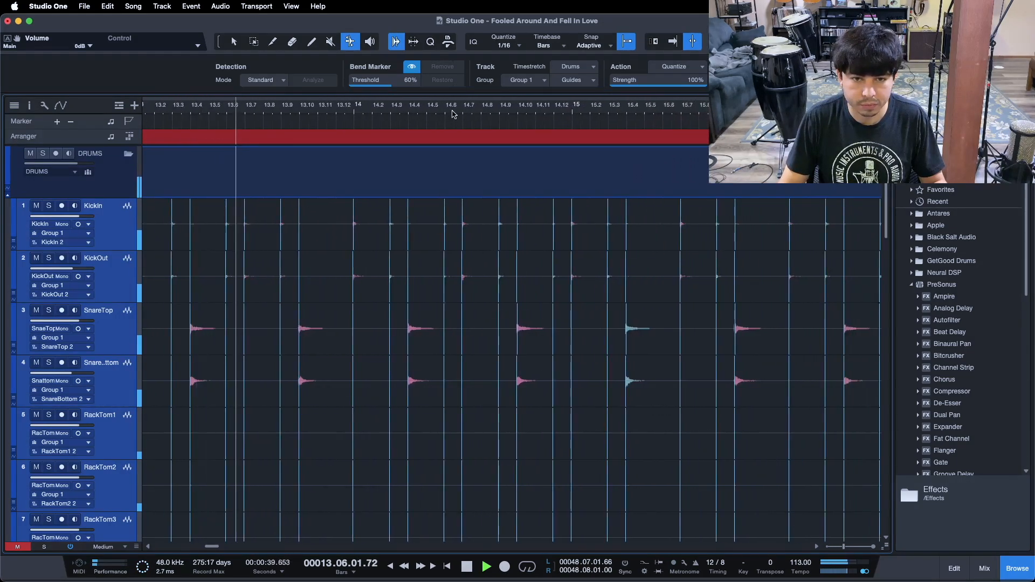
pyautogui.moveTo(590, 111); pyautogui.dragTo(443, 116)
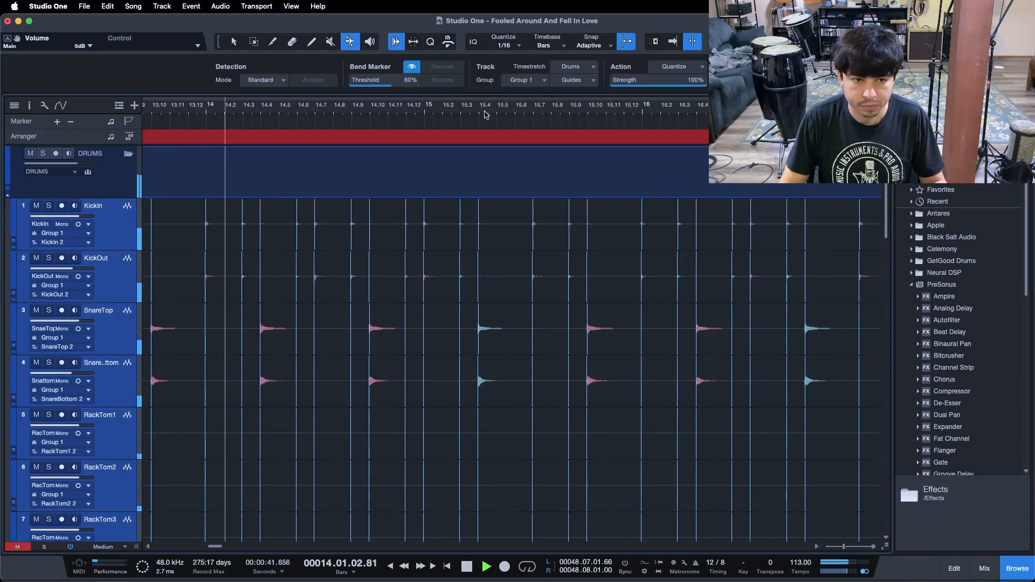
pyautogui.moveTo(486, 115); pyautogui.dragTo(441, 115)
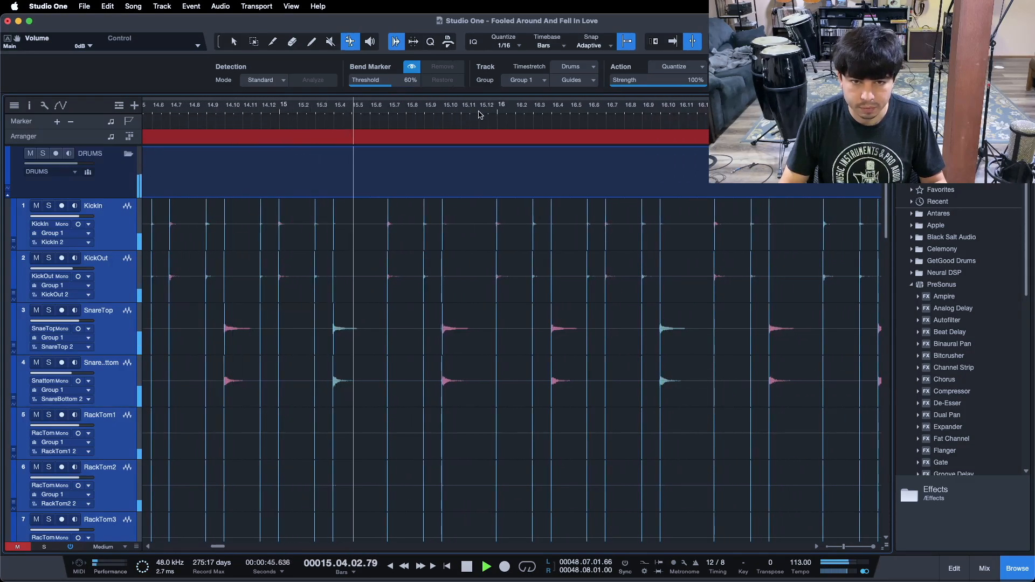
pyautogui.moveTo(479, 114); pyautogui.dragTo(345, 112)
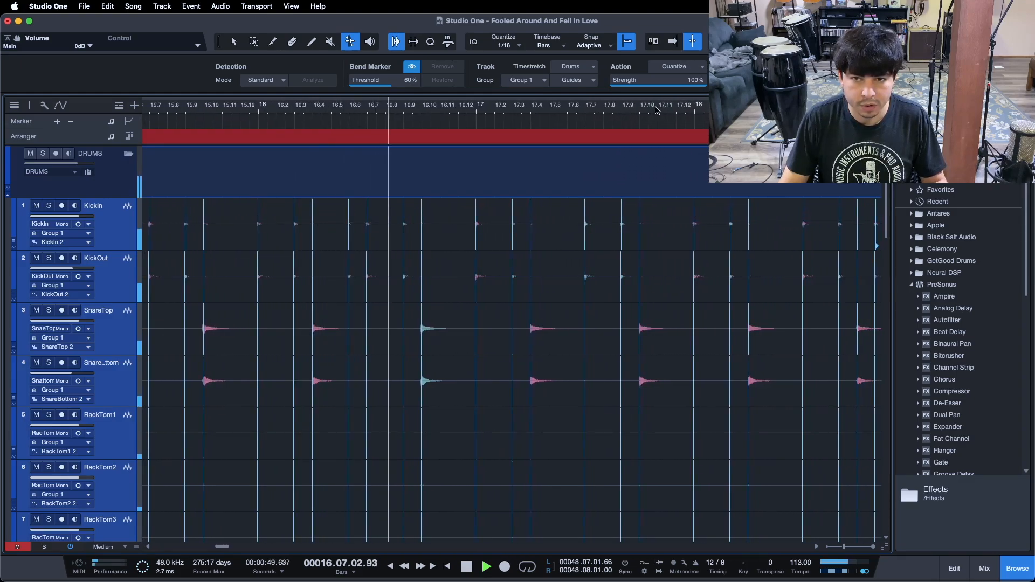
pyautogui.moveTo(657, 111); pyautogui.dragTo(466, 112)
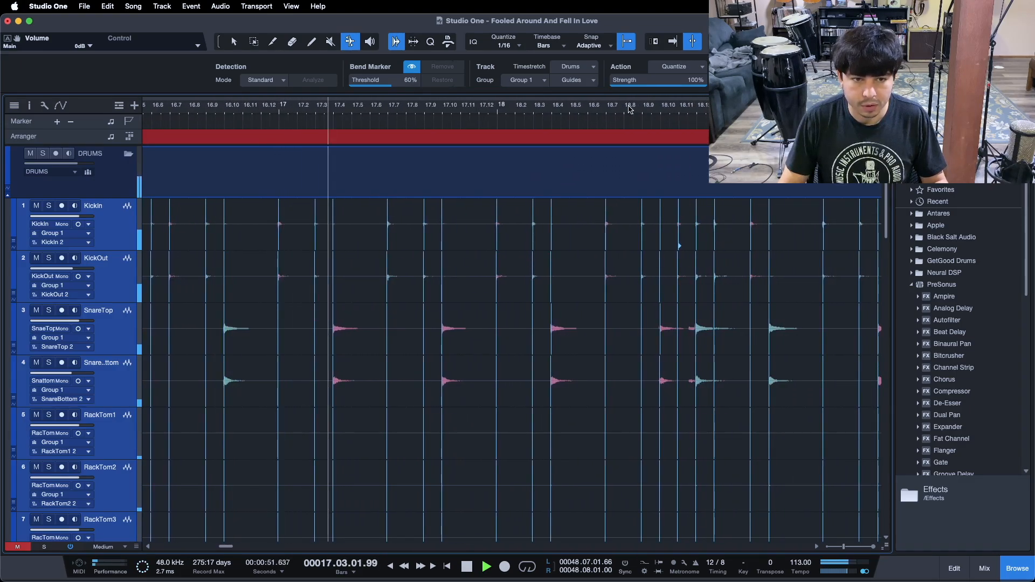
pyautogui.moveTo(629, 109); pyautogui.dragTo(414, 116)
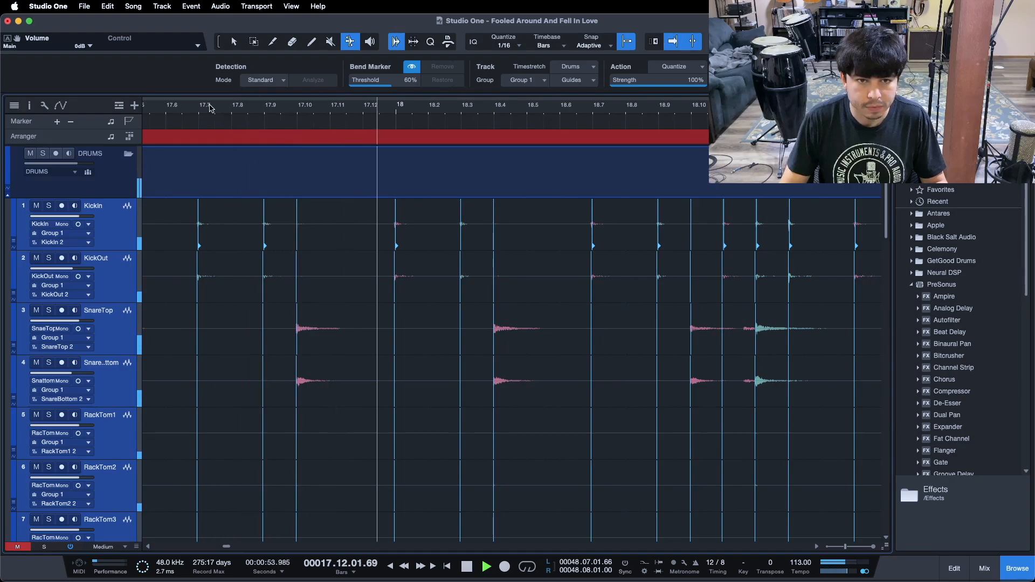
pyautogui.moveTo(210, 108); pyautogui.dragTo(288, 111)
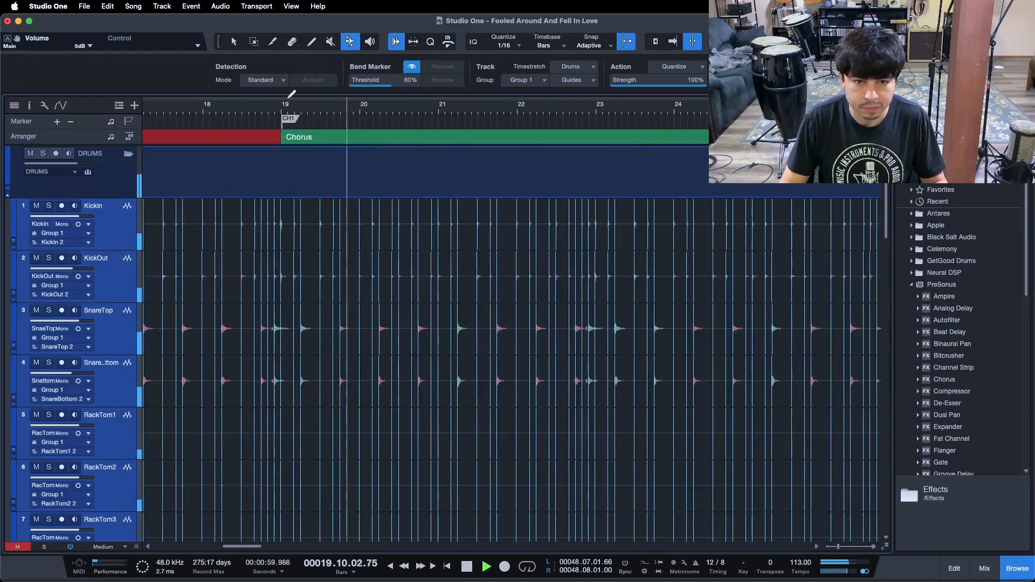
# Zoom and play through the Chorus from bar 19 to bar 35, examining the kick and snare hit timing
pyautogui.moveTo(375, 115); pyautogui.dragTo(272, 115)
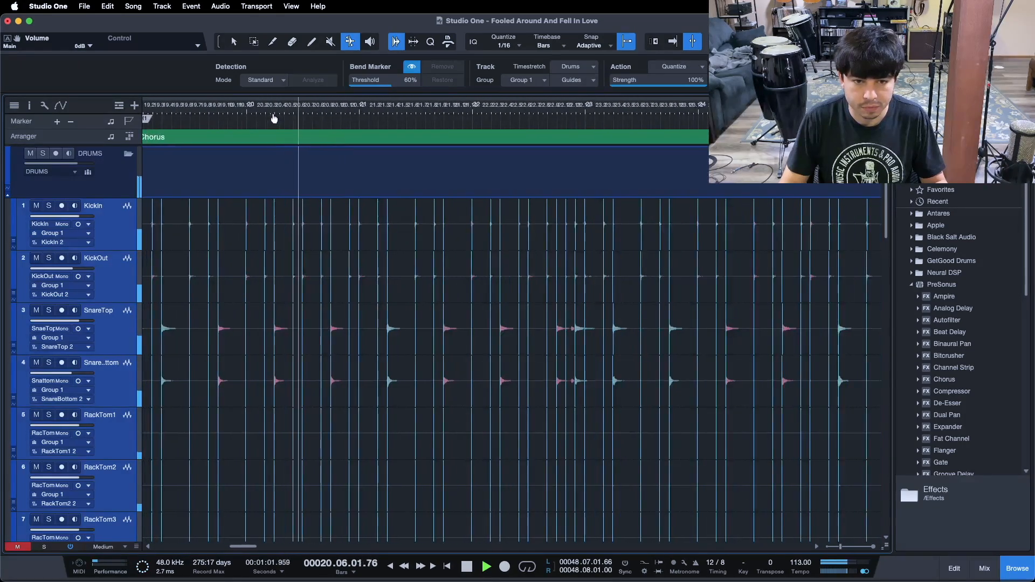
pyautogui.moveTo(521, 113); pyautogui.dragTo(442, 119)
pyautogui.click(433, 110)
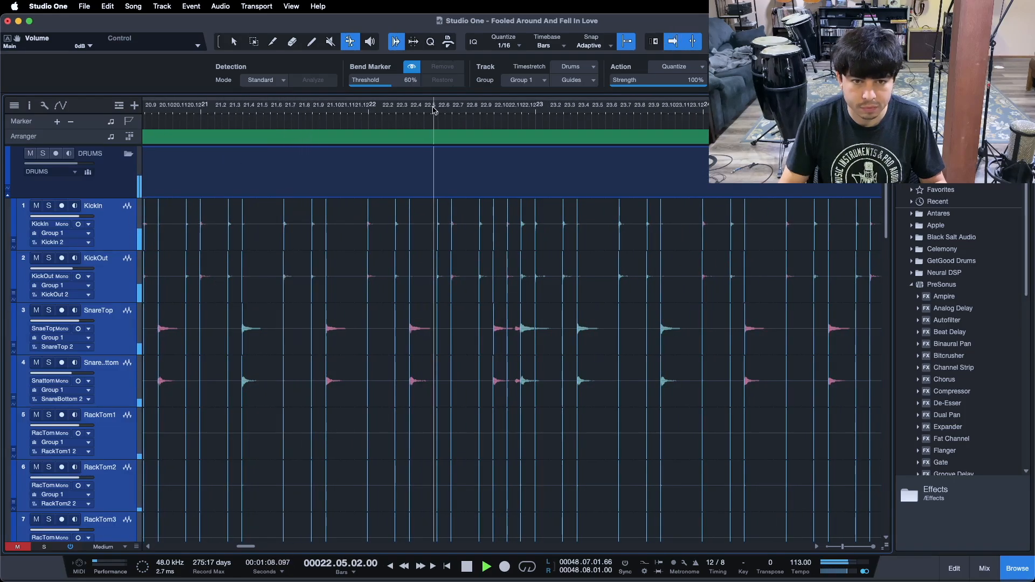
pyautogui.moveTo(535, 111); pyautogui.dragTo(372, 112)
pyautogui.press('space')
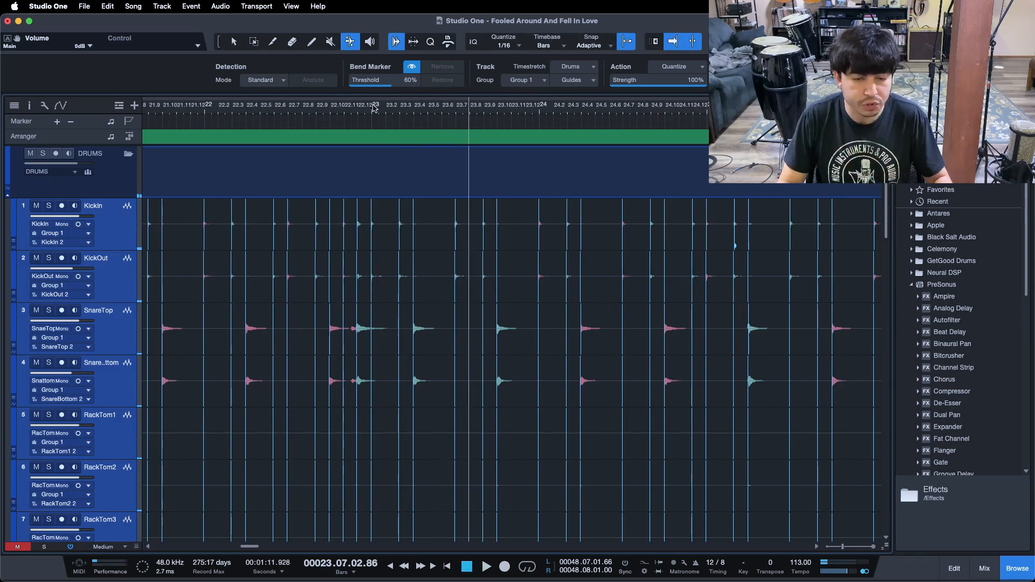
pyautogui.moveTo(342, 111); pyautogui.dragTo(281, 104)
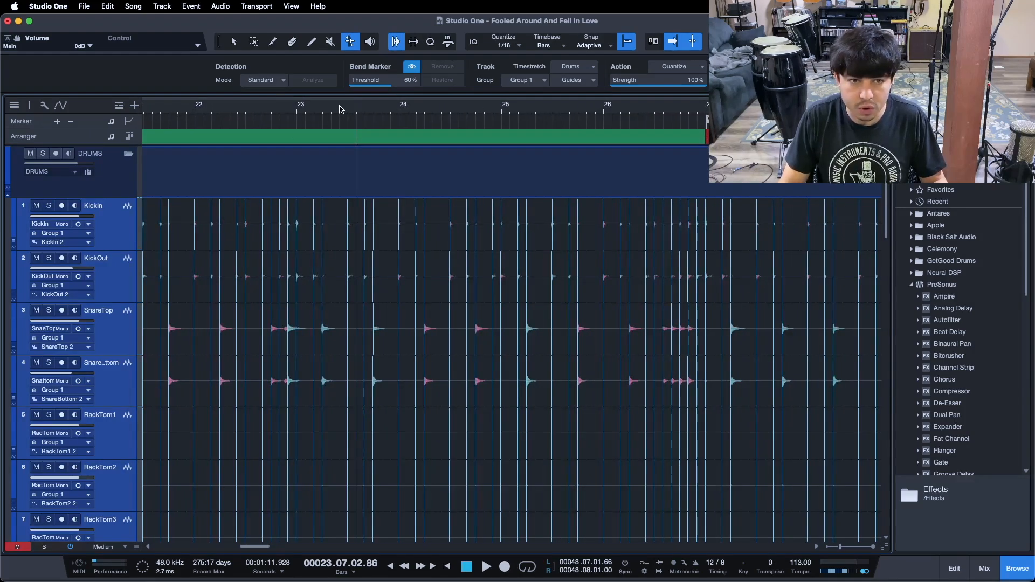
pyautogui.press('space')
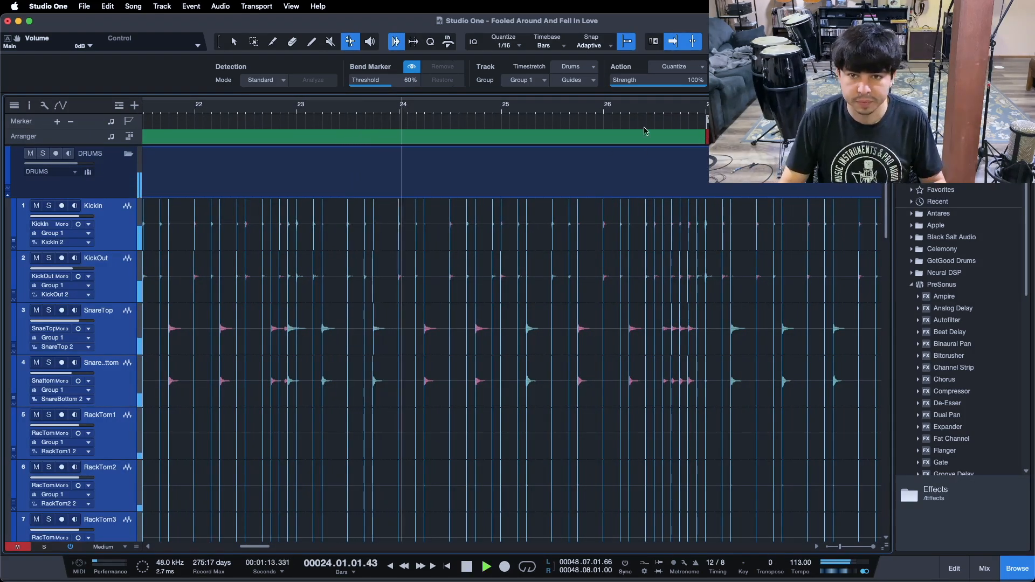
pyautogui.moveTo(650, 114); pyautogui.dragTo(381, 126)
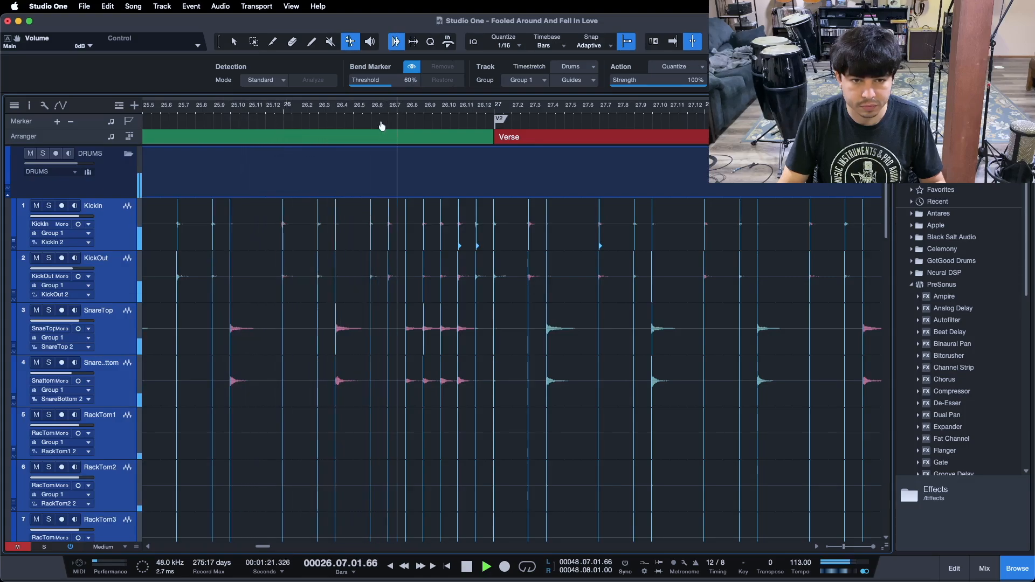
pyautogui.moveTo(381, 126); pyautogui.dragTo(335, 121)
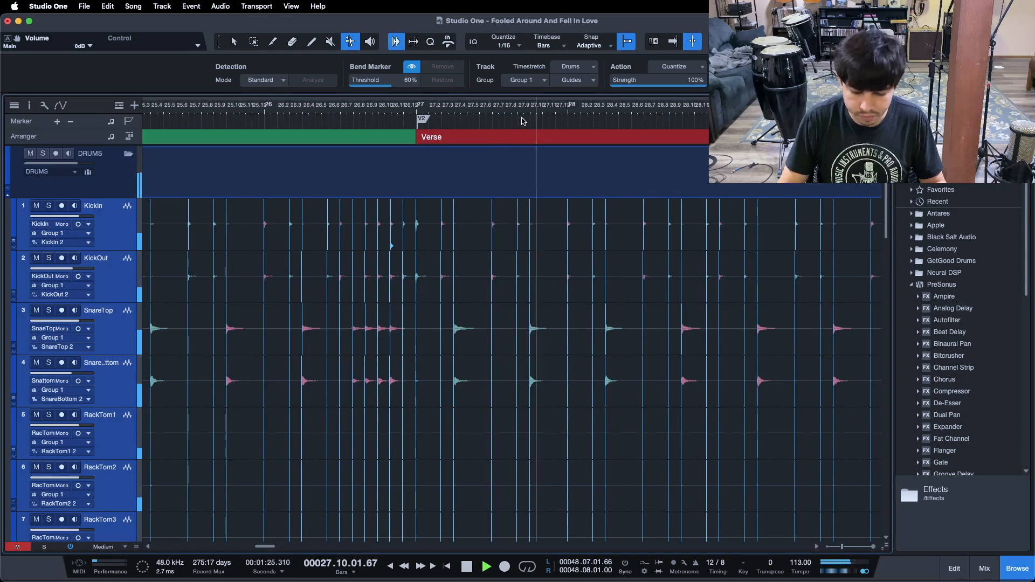
pyautogui.moveTo(527, 118); pyautogui.dragTo(335, 108)
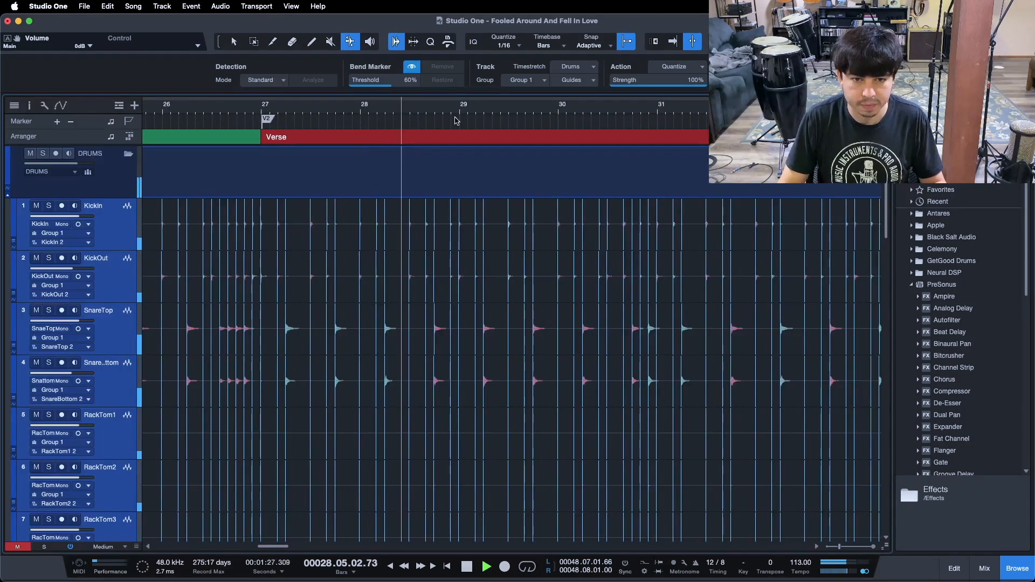
pyautogui.moveTo(624, 128); pyautogui.dragTo(315, 113)
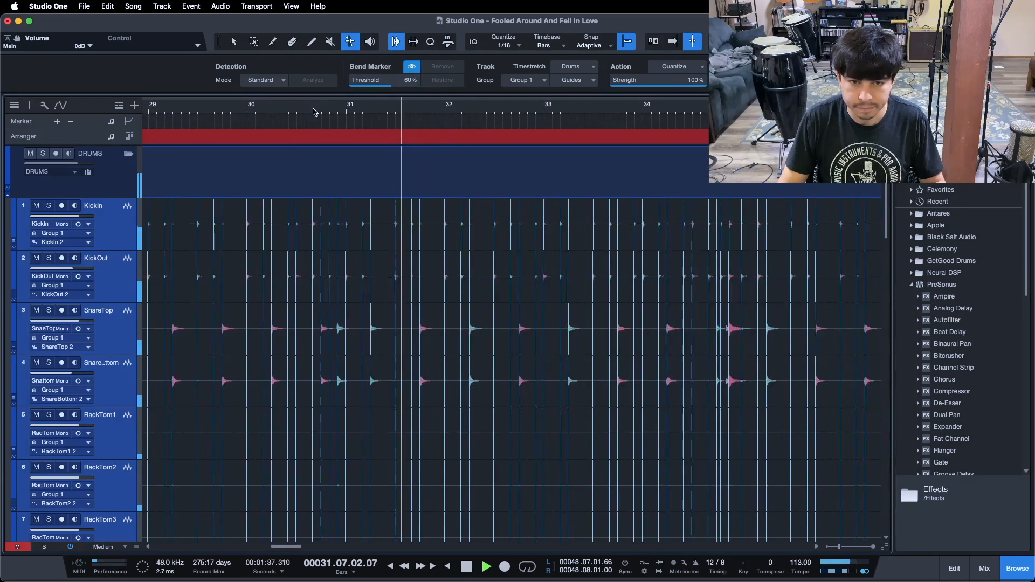
pyautogui.moveTo(611, 111); pyautogui.dragTo(358, 120)
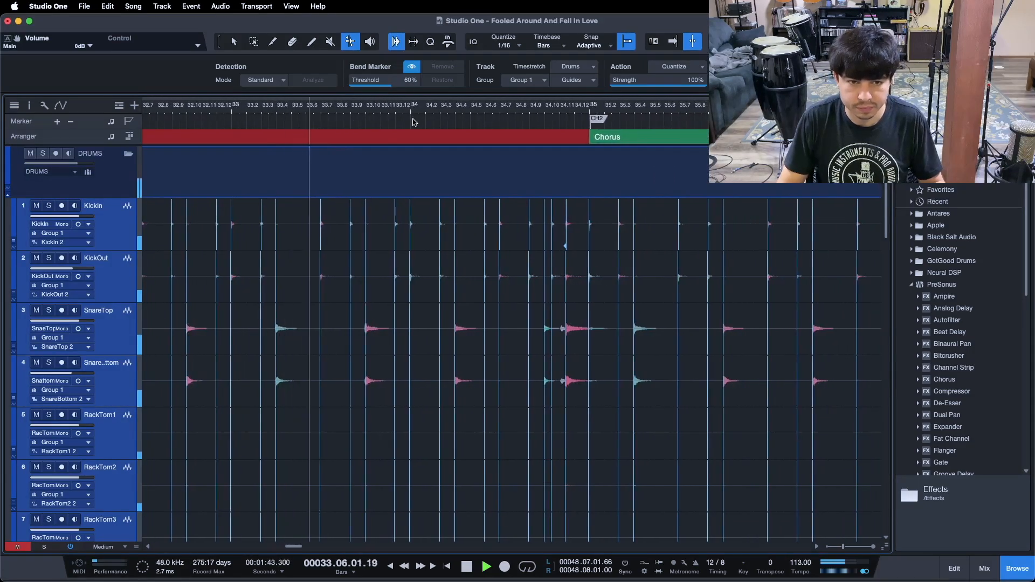
pyautogui.moveTo(522, 119); pyautogui.dragTo(308, 119)
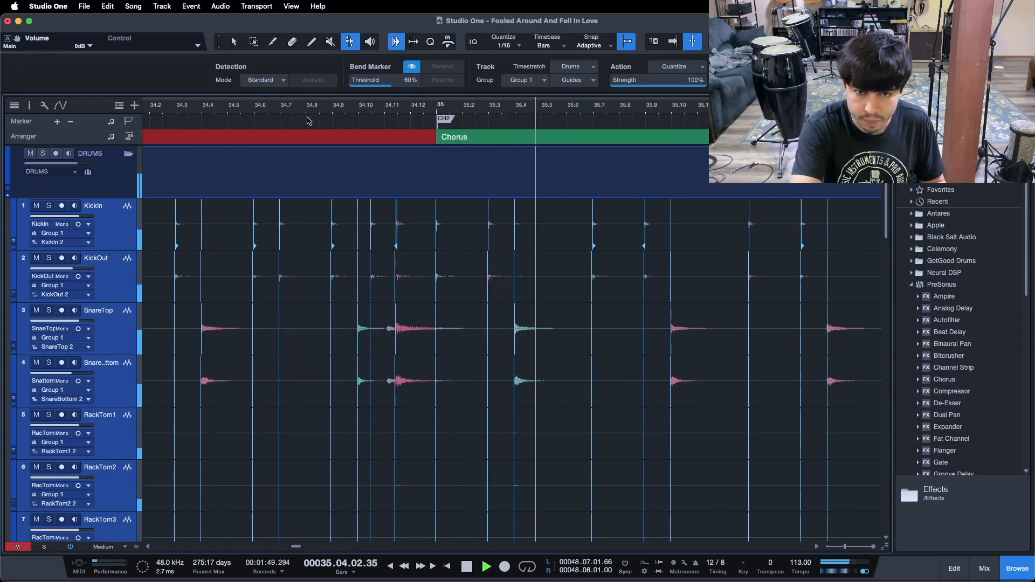
pyautogui.press('space')
# Drag the group bend markers at the snare hit before 34.12 and the kick hit after 34.10 later to retime them
pyautogui.moveTo(369, 111); pyautogui.dragTo(382, 135)
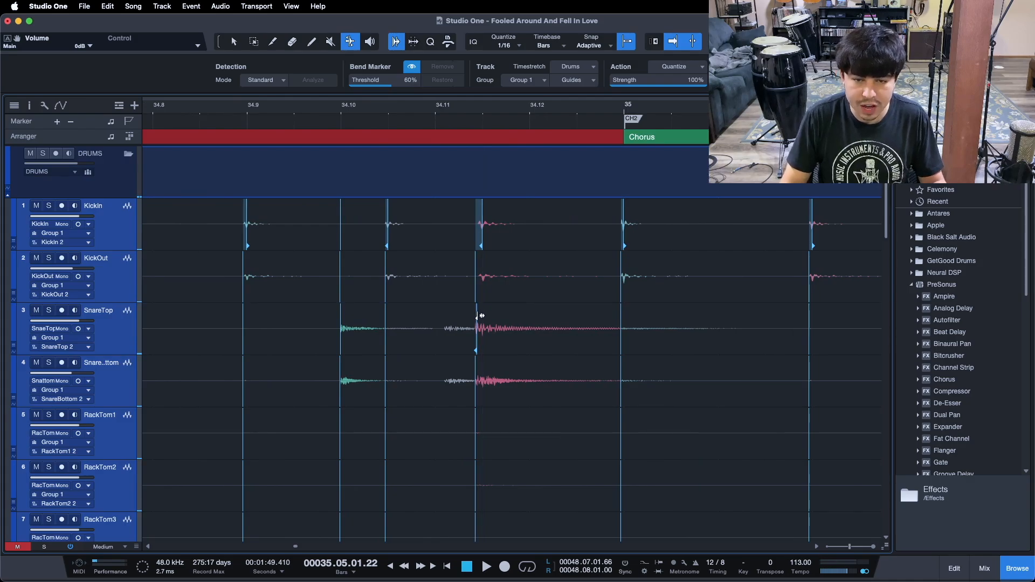
pyautogui.moveTo(481, 316); pyautogui.dragTo(522, 318)
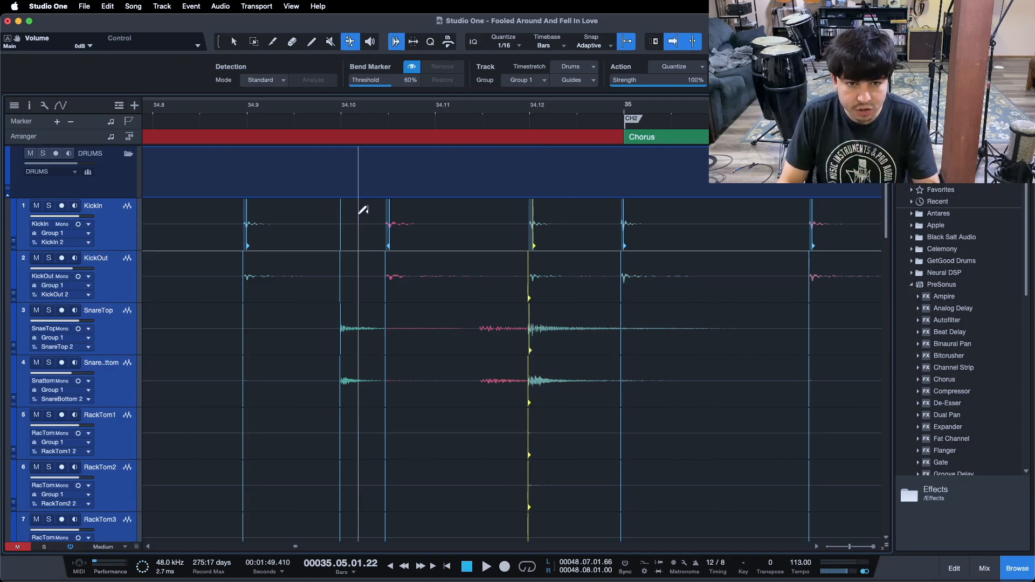
pyautogui.moveTo(392, 214); pyautogui.dragTo(433, 219)
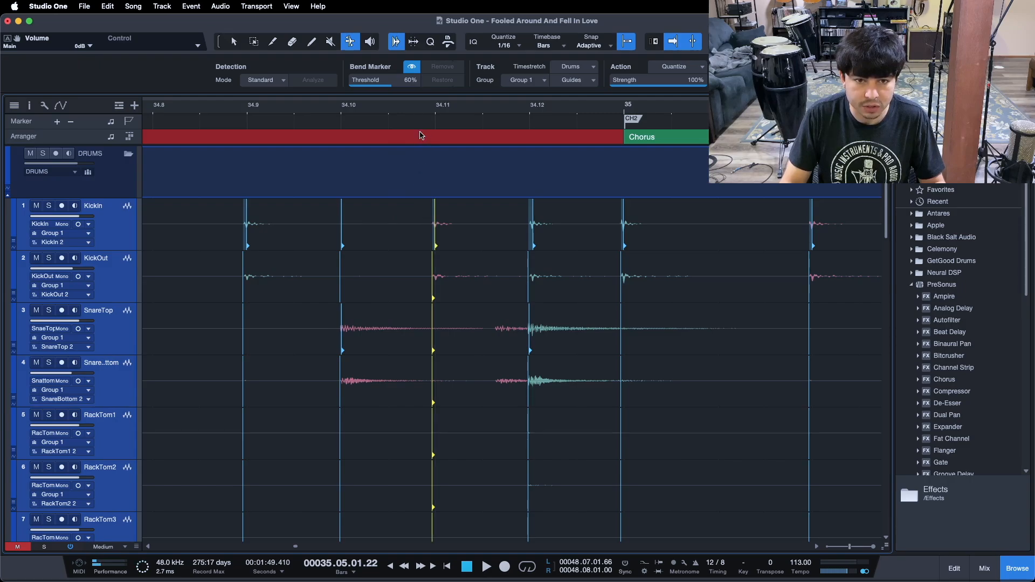
# Play back the passage around bar 34 into the Chorus to check the retimed drum hits
pyautogui.moveTo(422, 110); pyautogui.dragTo(388, 88)
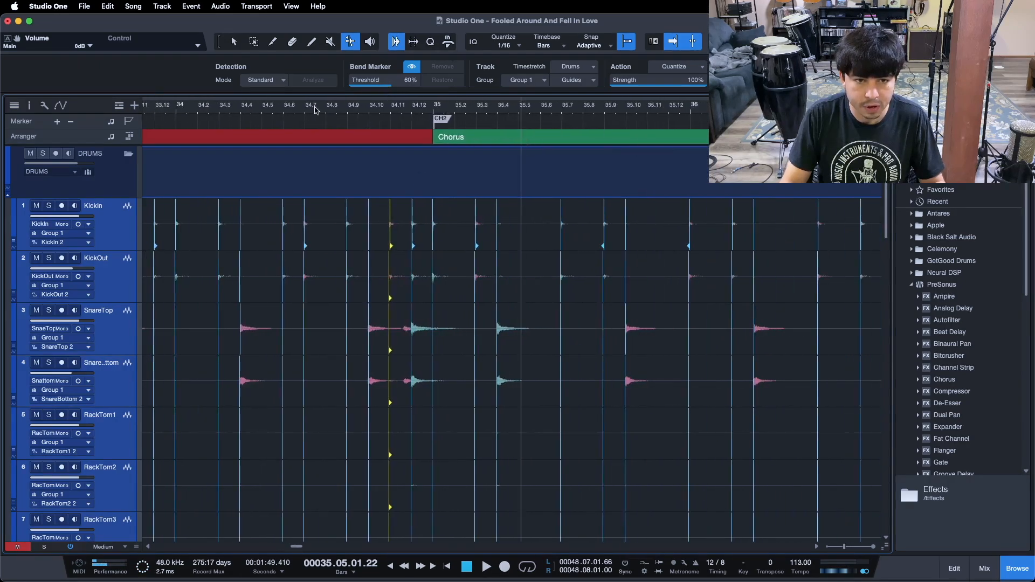
pyautogui.click(260, 110)
pyautogui.press('space')
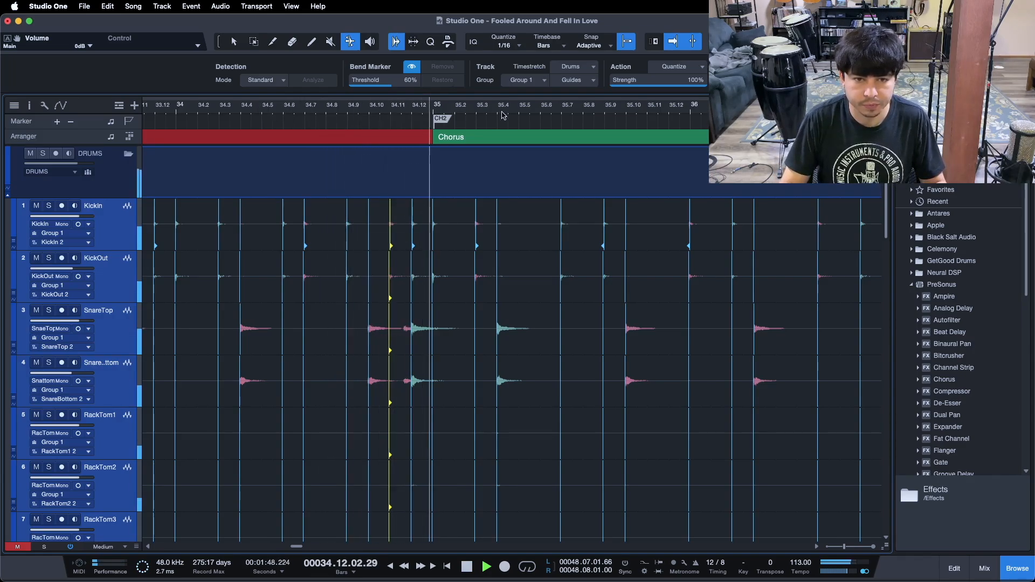
pyautogui.moveTo(529, 111)
pyautogui.mouseDown()
pyautogui.moveTo(418, 109)
pyautogui.moveTo(529, 126)
pyautogui.mouseUp()
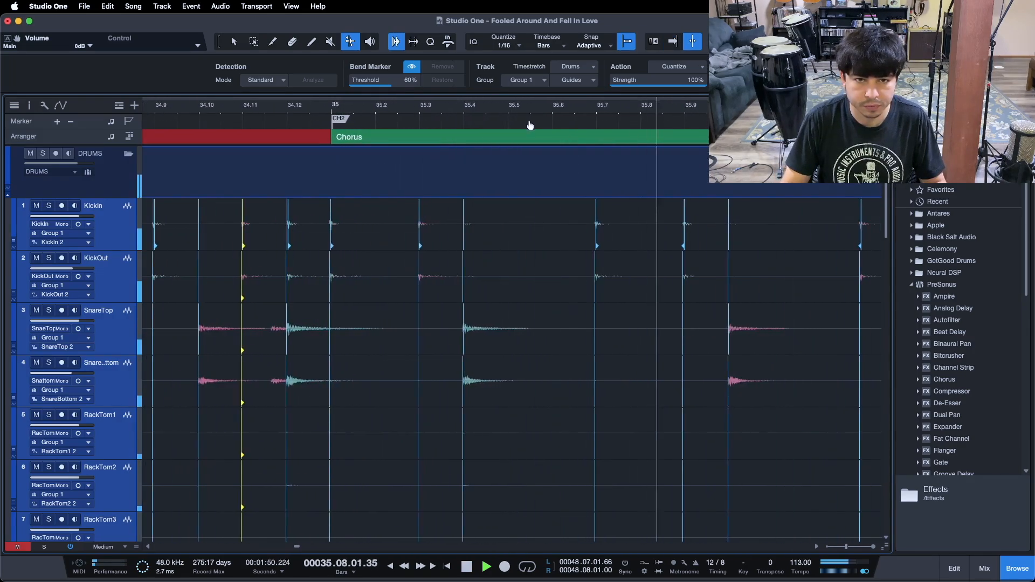
pyautogui.click(265, 111)
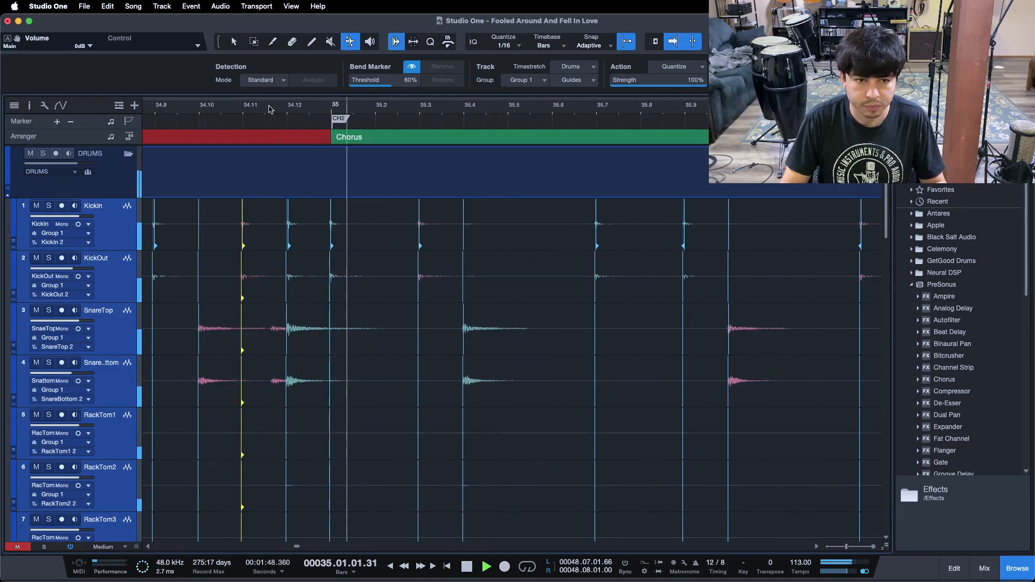
pyautogui.moveTo(421, 112); pyautogui.dragTo(432, 126)
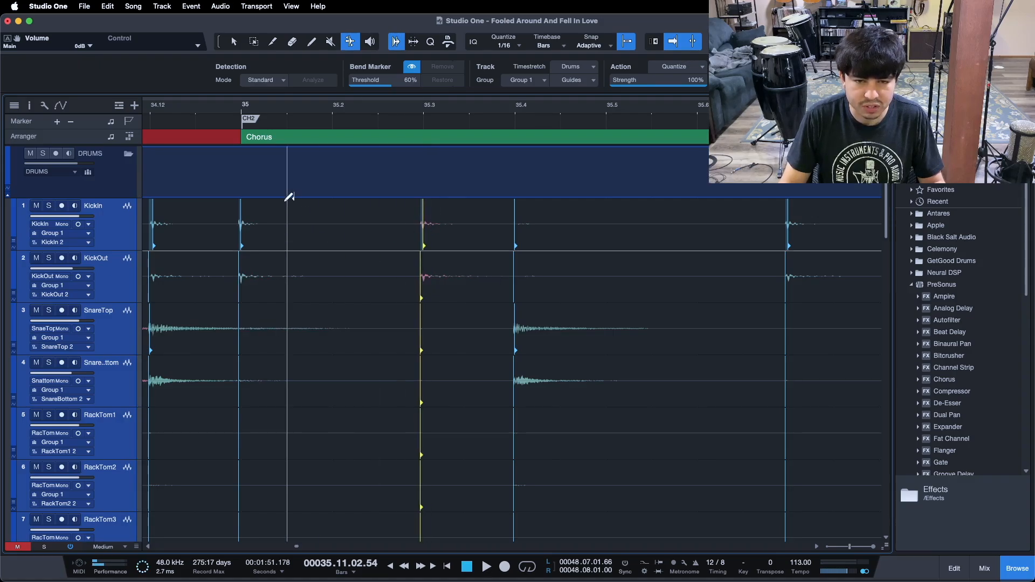
pyautogui.moveTo(373, 117); pyautogui.dragTo(352, 105)
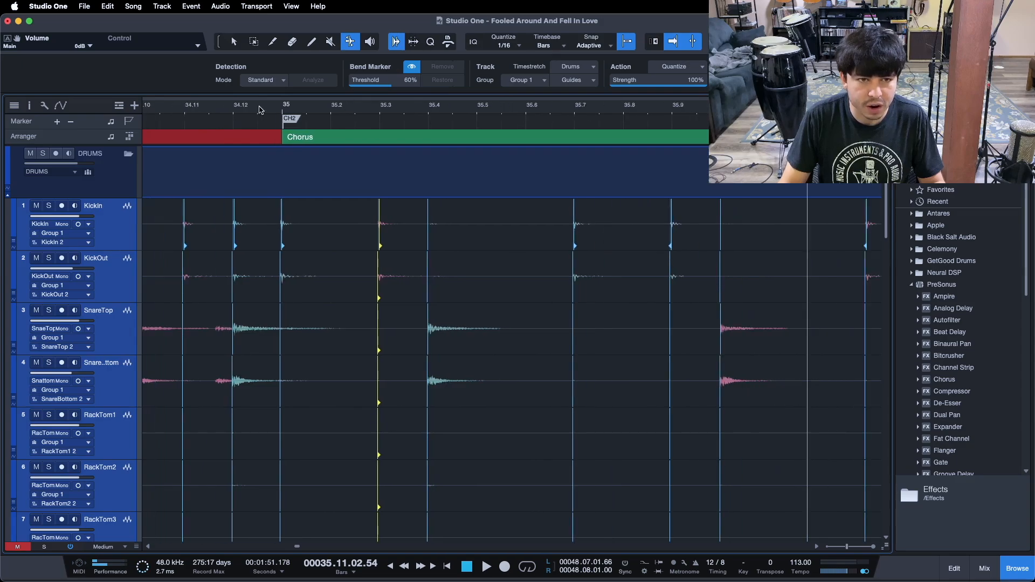
pyautogui.press('space')
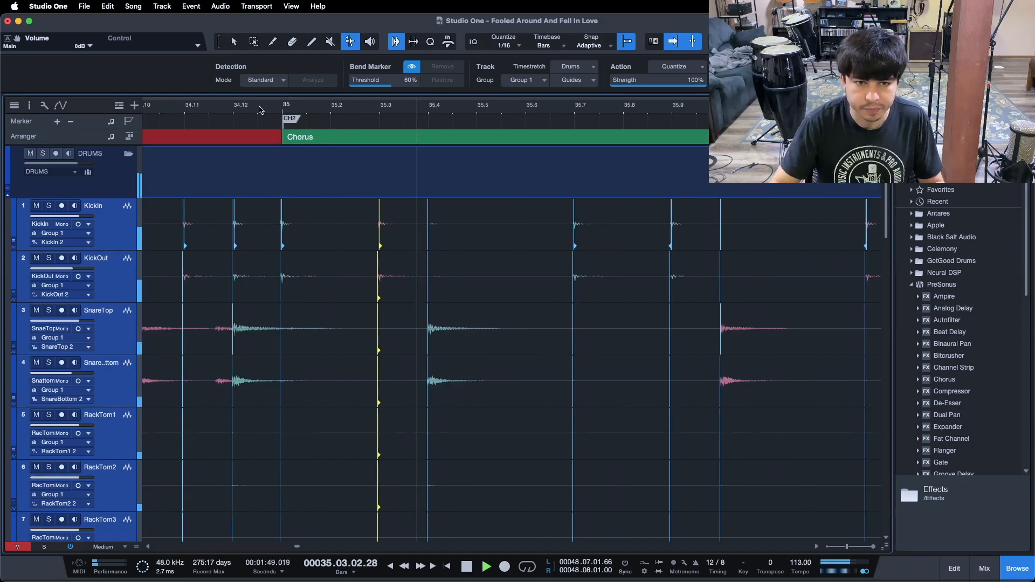
# Drag the group bend marker at the snare and kick hit near 38.11 later, close to 38.12
pyautogui.moveTo(436, 114); pyautogui.dragTo(258, 80)
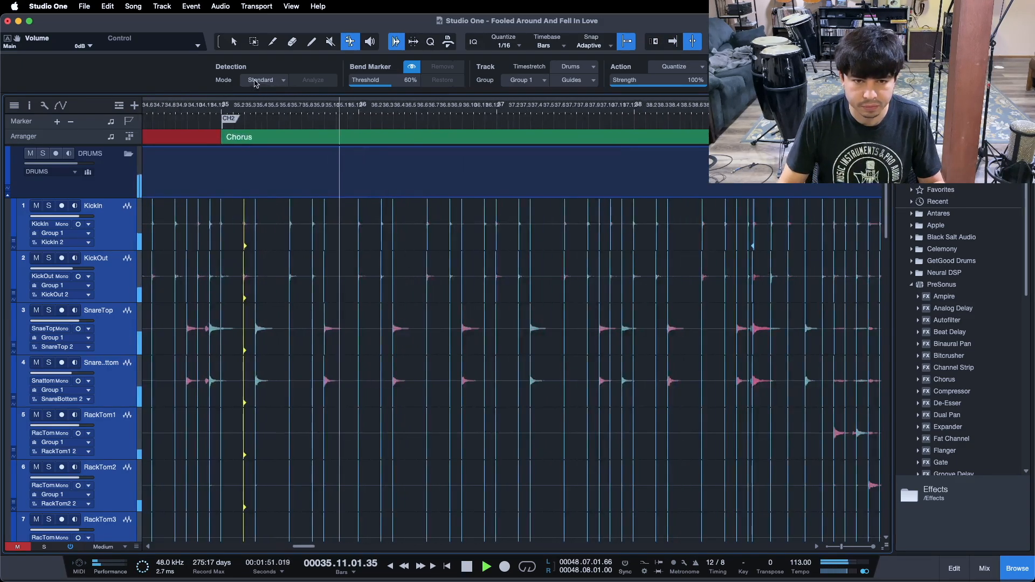
pyautogui.moveTo(420, 116); pyautogui.dragTo(324, 118)
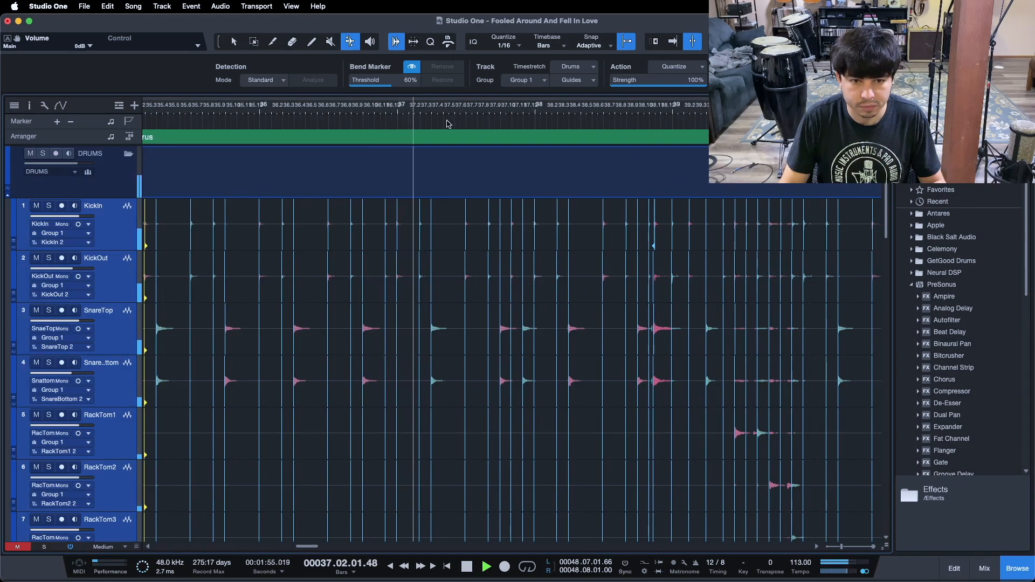
pyautogui.click(379, 108)
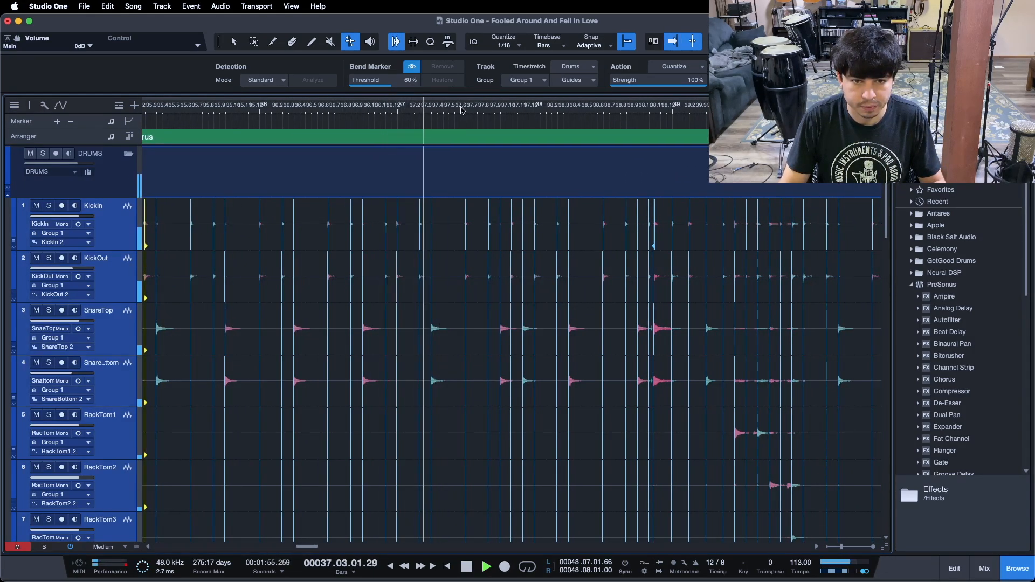
pyautogui.moveTo(477, 111); pyautogui.dragTo(386, 127)
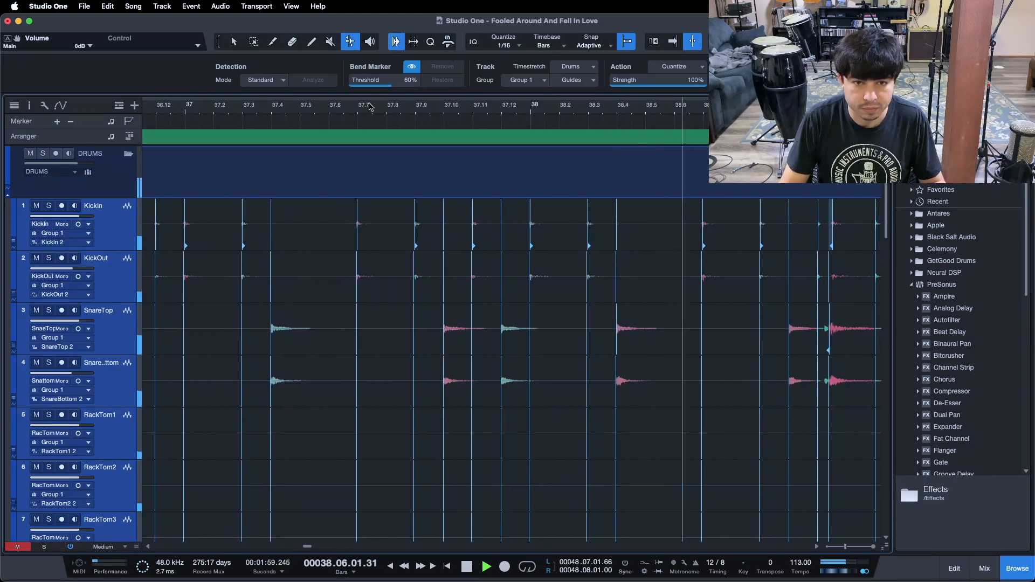
pyautogui.click(370, 108)
pyautogui.moveTo(500, 108); pyautogui.dragTo(358, 108)
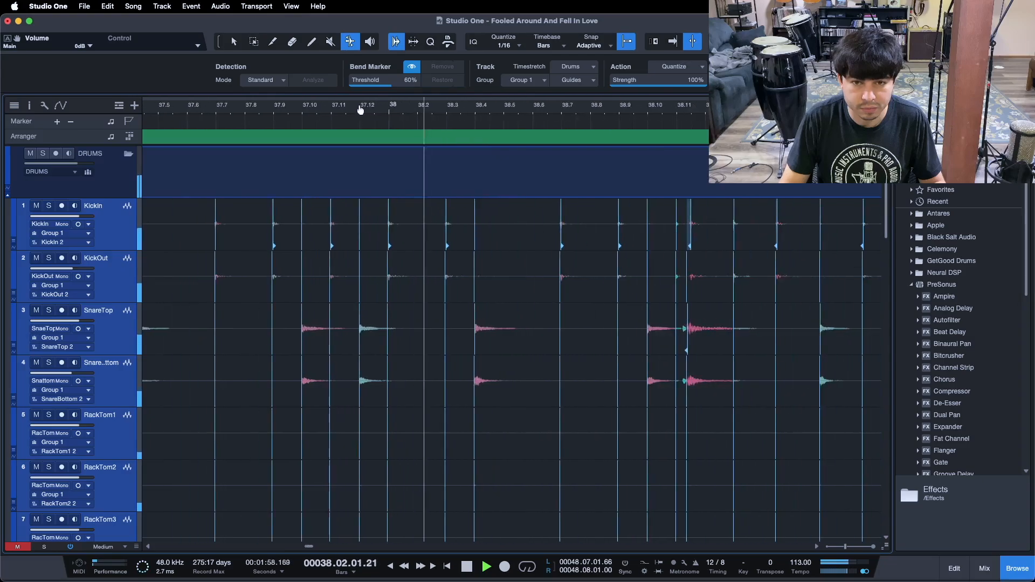
pyautogui.moveTo(579, 113); pyautogui.dragTo(385, 132)
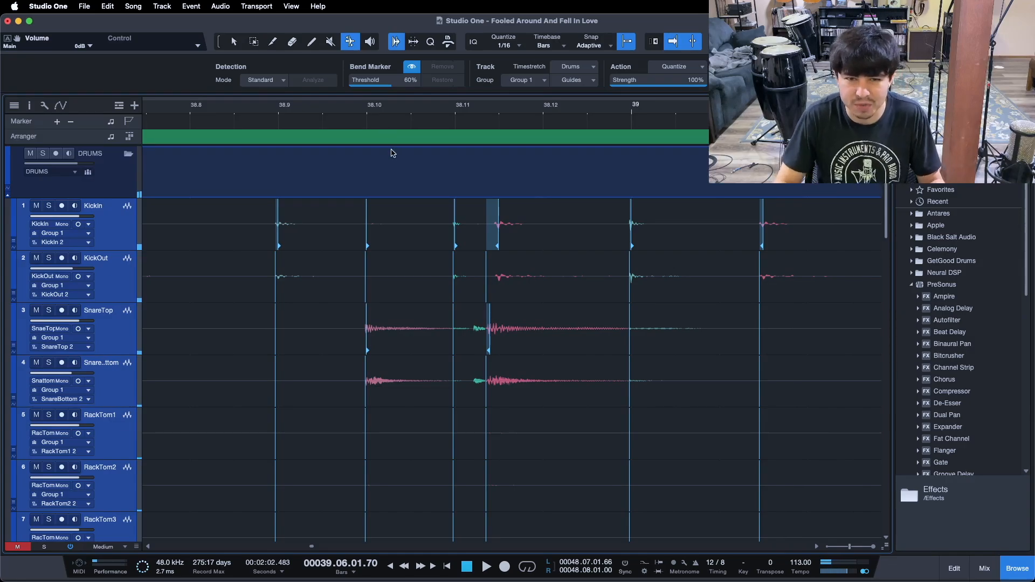
pyautogui.moveTo(492, 318); pyautogui.dragTo(541, 325)
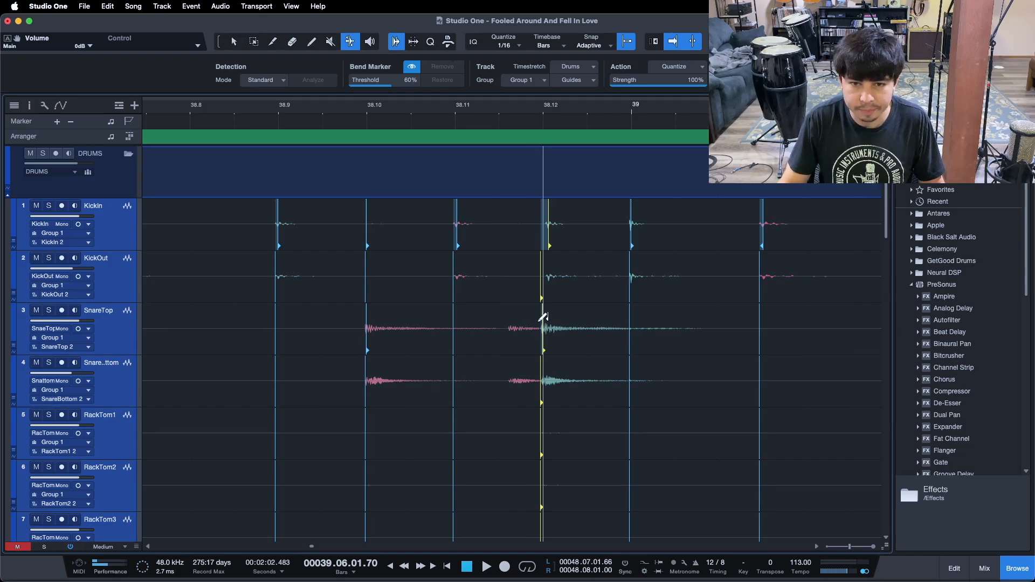
# Play back the passage around bar 38 to bar 40 to check the retimed hits
pyautogui.moveTo(487, 106); pyautogui.dragTo(388, 97)
pyautogui.click(173, 107)
pyautogui.press('space')
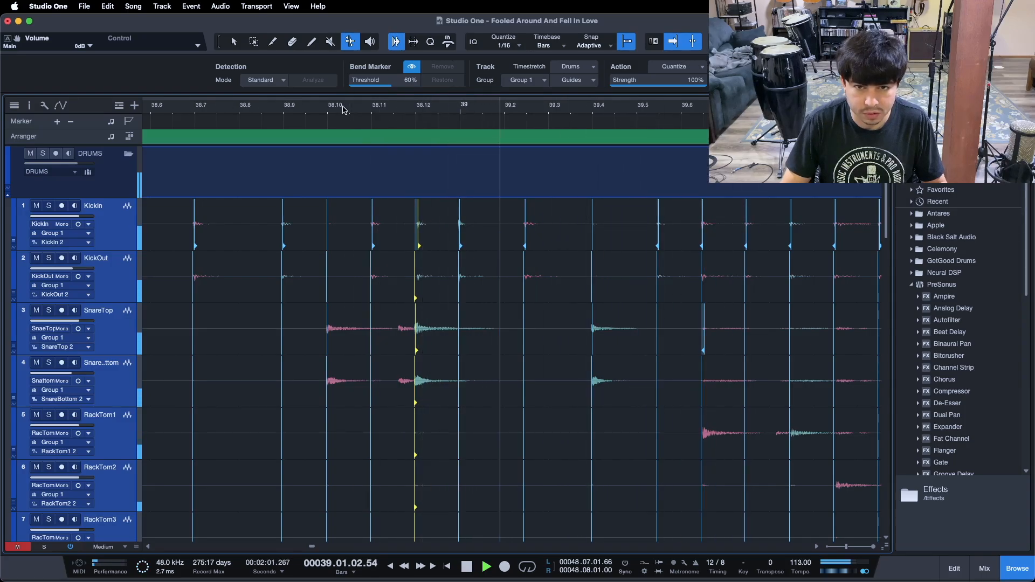
pyautogui.press('space')
pyautogui.click(307, 115)
pyautogui.press('space')
pyautogui.moveTo(406, 121); pyautogui.dragTo(372, 106)
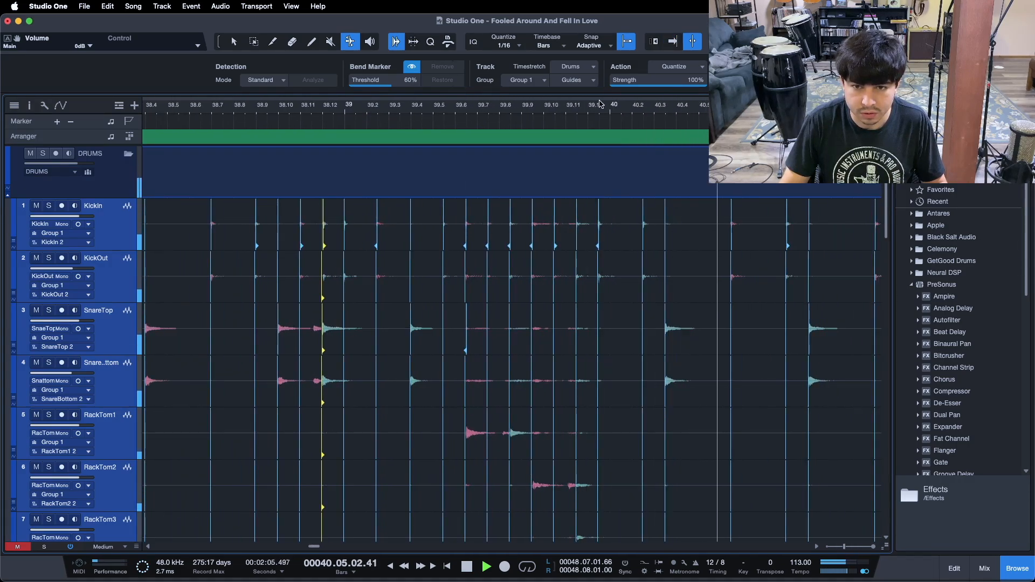
pyautogui.press('space')
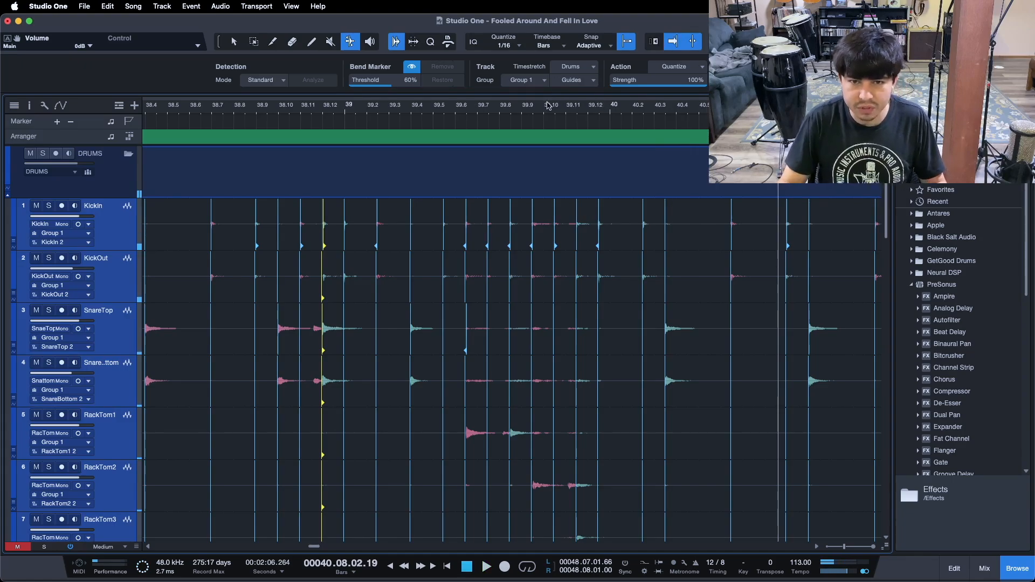
# Drag the group bend marker at the kick hit just before bar 40 later onto the bar line
pyautogui.moveTo(545, 117); pyautogui.dragTo(501, 125)
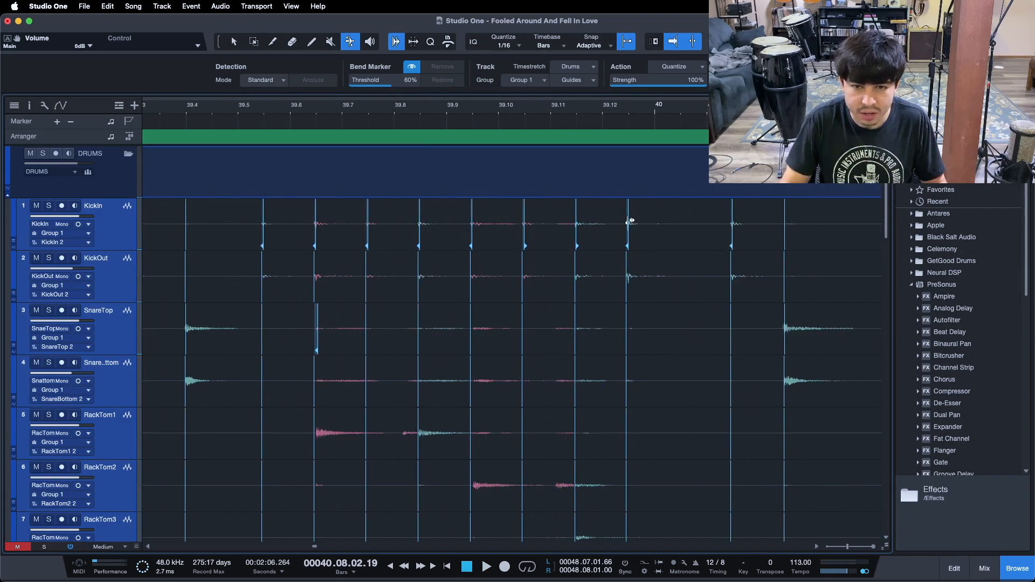
pyautogui.scroll(-1, 571, 178)
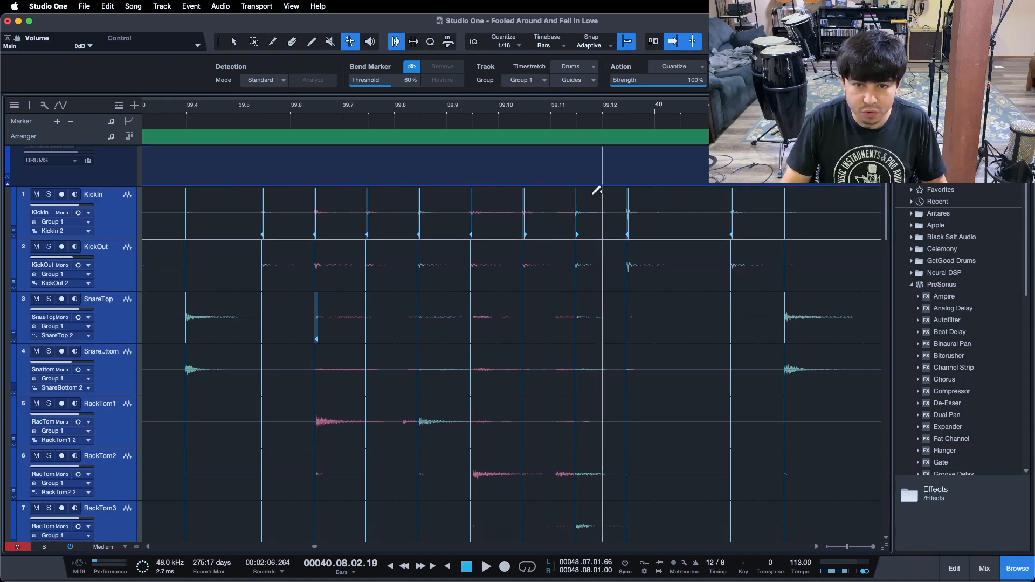
pyautogui.moveTo(637, 200); pyautogui.dragTo(633, 205)
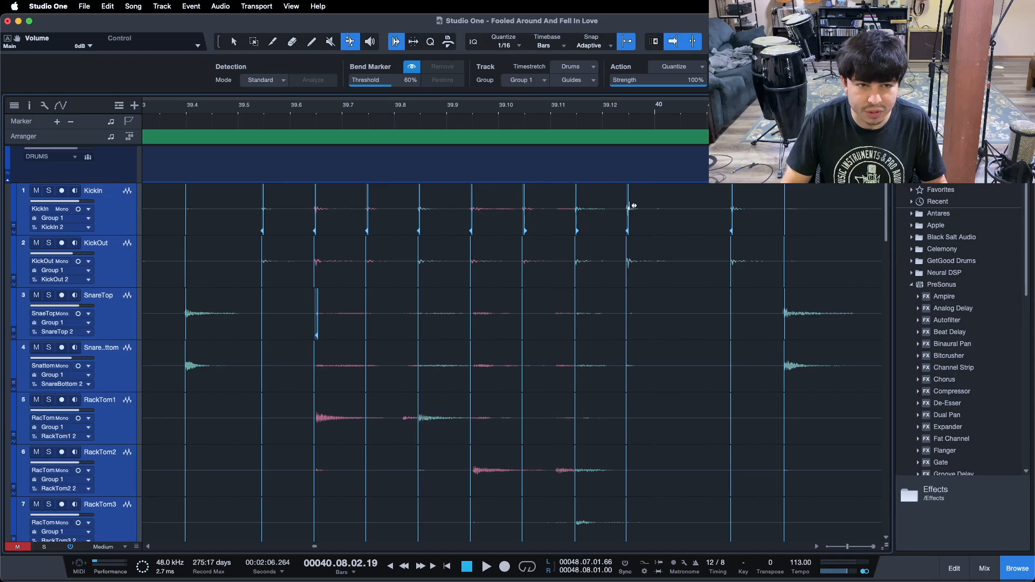
pyautogui.moveTo(644, 206); pyautogui.dragTo(648, 205)
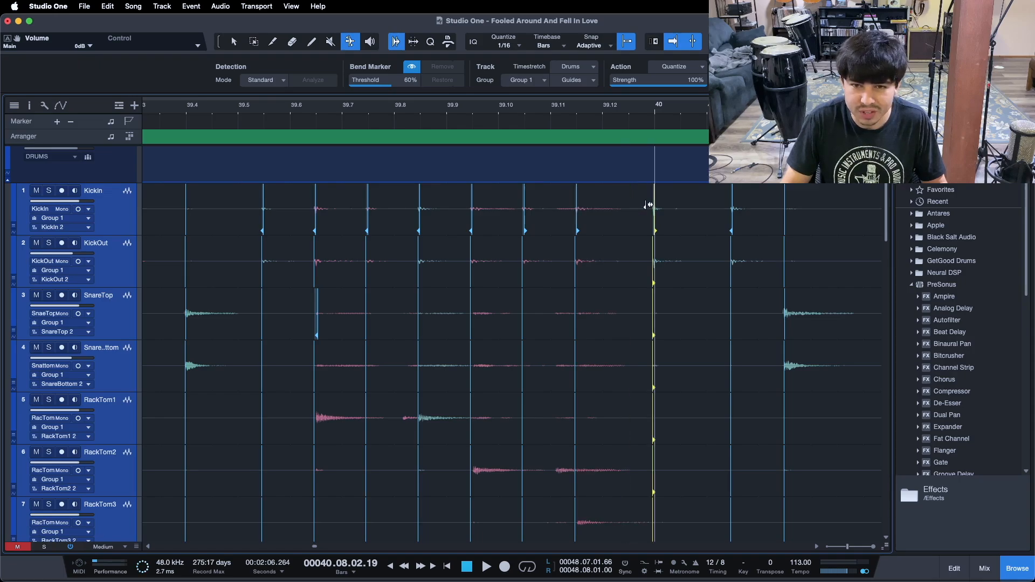
# Drag the group bend markers near 39.11 and 39.10 later, onto 39.12 and 39.11 respectively
pyautogui.click(581, 208)
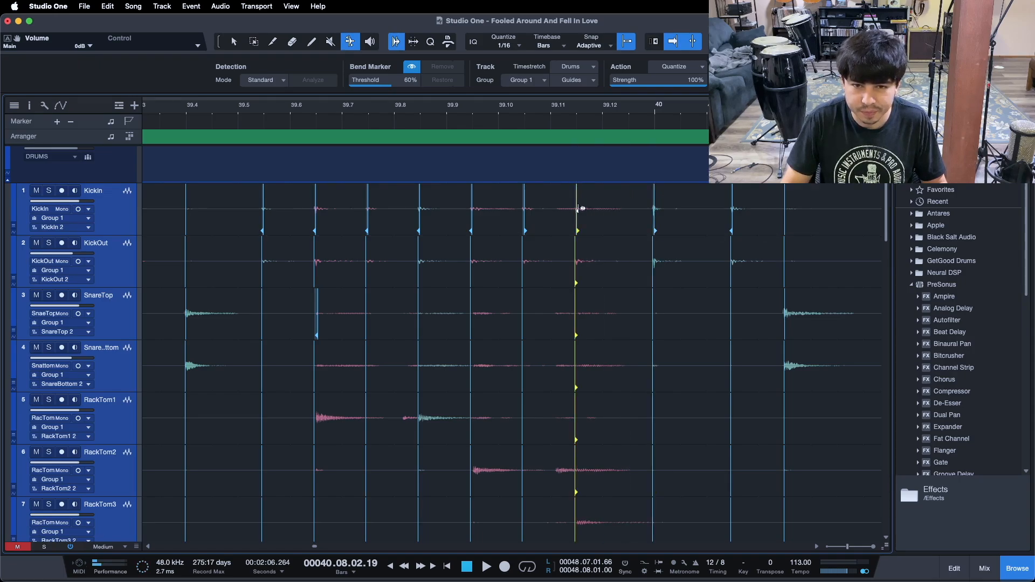
pyautogui.moveTo(593, 209); pyautogui.dragTo(598, 208)
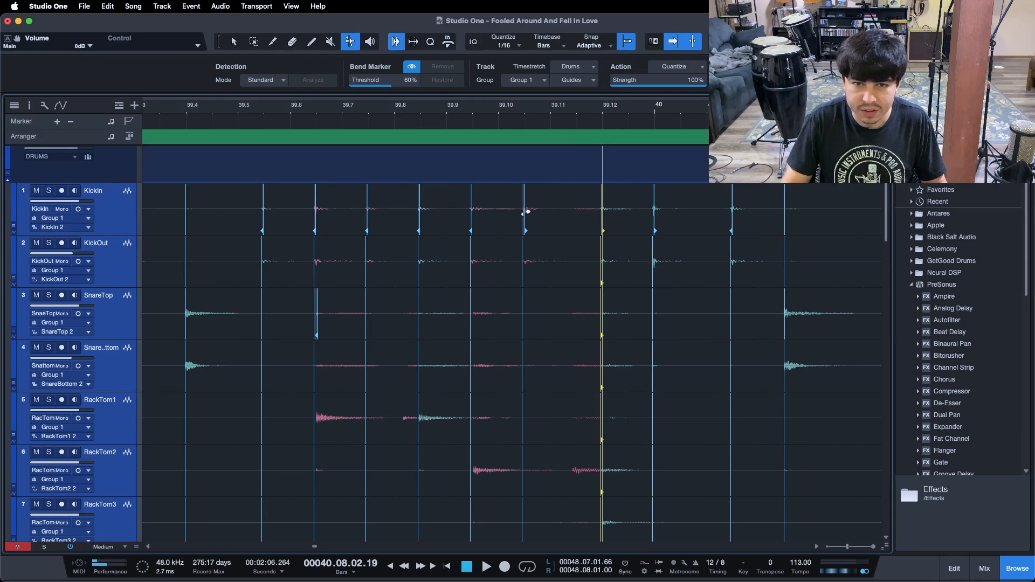
pyautogui.moveTo(537, 209); pyautogui.dragTo(541, 208)
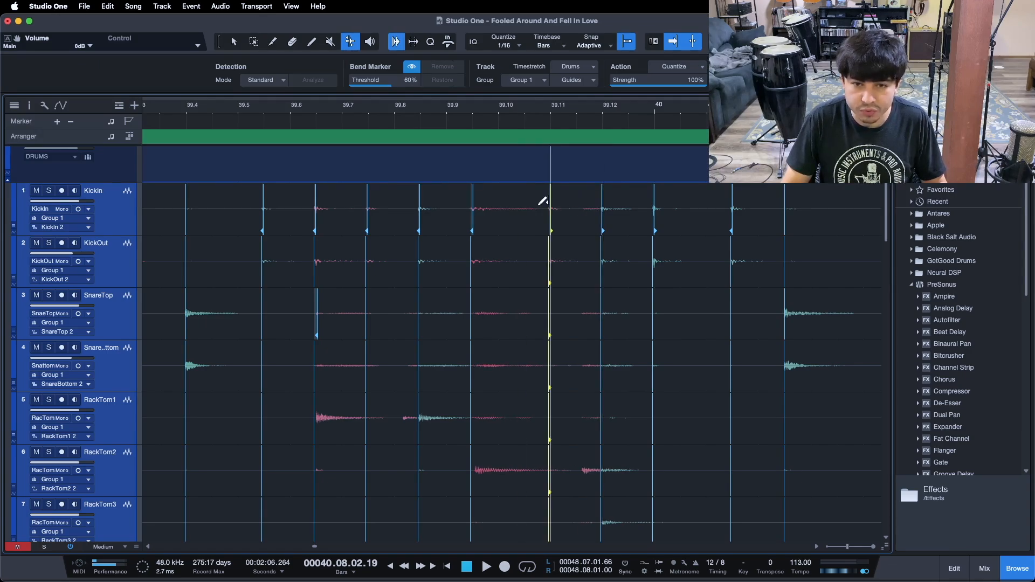
# Drag the group bend markers near 39.9 and 39.8 later, onto 39.10 and 39.9 respectively
pyautogui.click(476, 204)
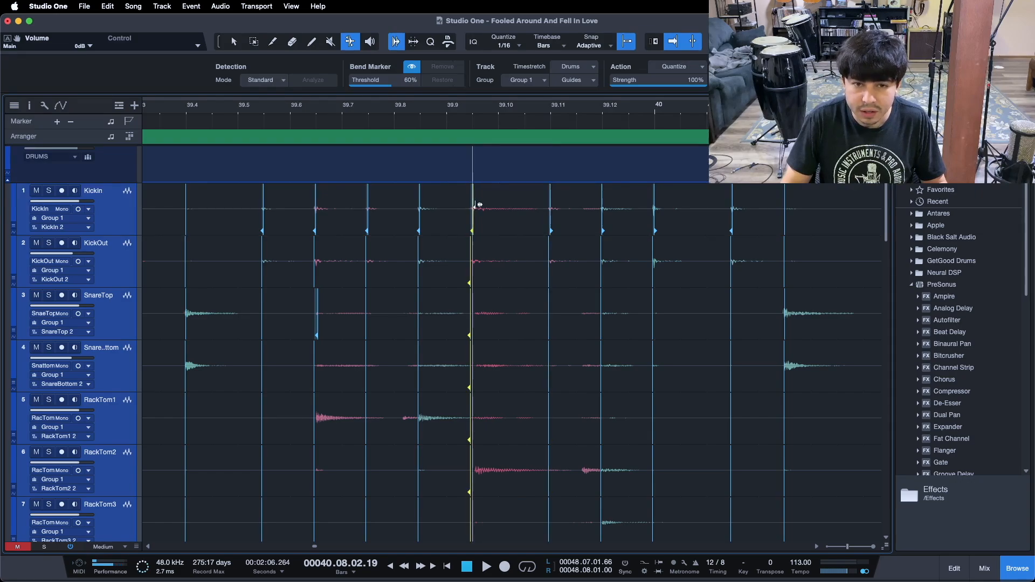
pyautogui.moveTo(489, 205); pyautogui.dragTo(490, 205)
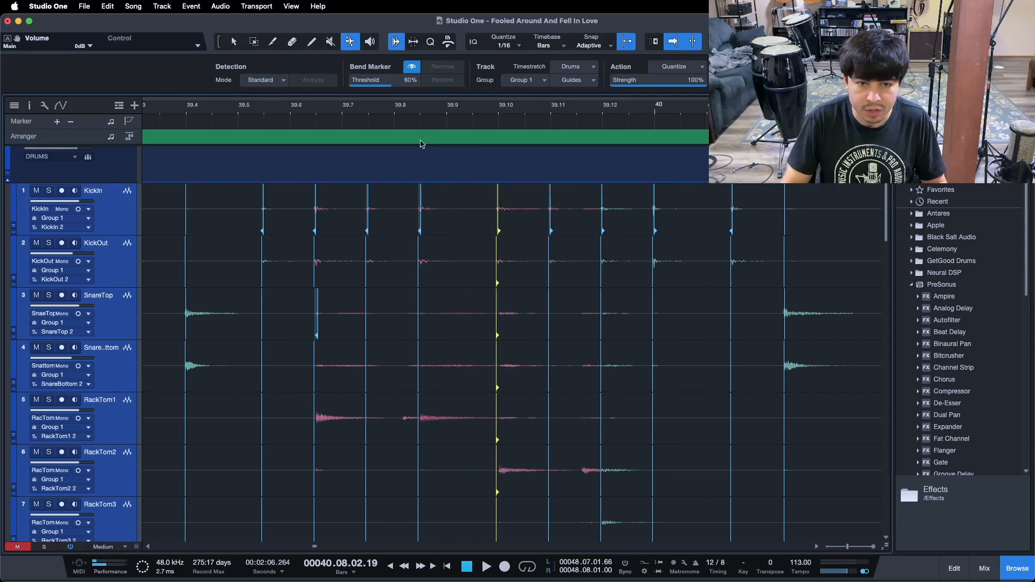
pyautogui.click(422, 205)
pyautogui.moveTo(438, 205); pyautogui.dragTo(442, 205)
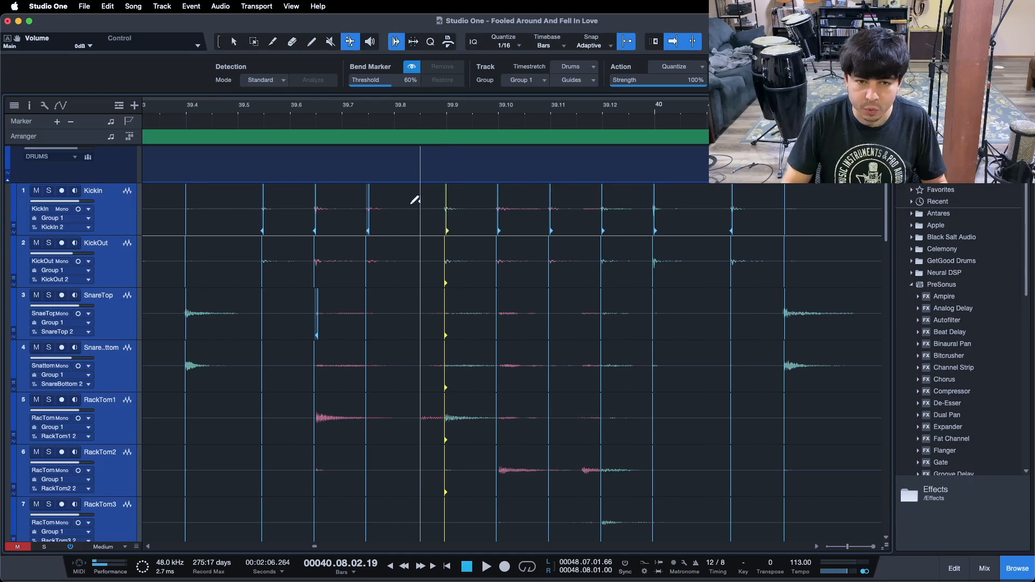
# Drag the bend marker between 39.7 and 39.8 earlier onto 39.7, and the one before 39.6 later onto 39.6
pyautogui.click(368, 201)
pyautogui.moveTo(387, 203)
pyautogui.mouseDown()
pyautogui.moveTo(316, 203)
pyautogui.moveTo(336, 205)
pyautogui.mouseUp()
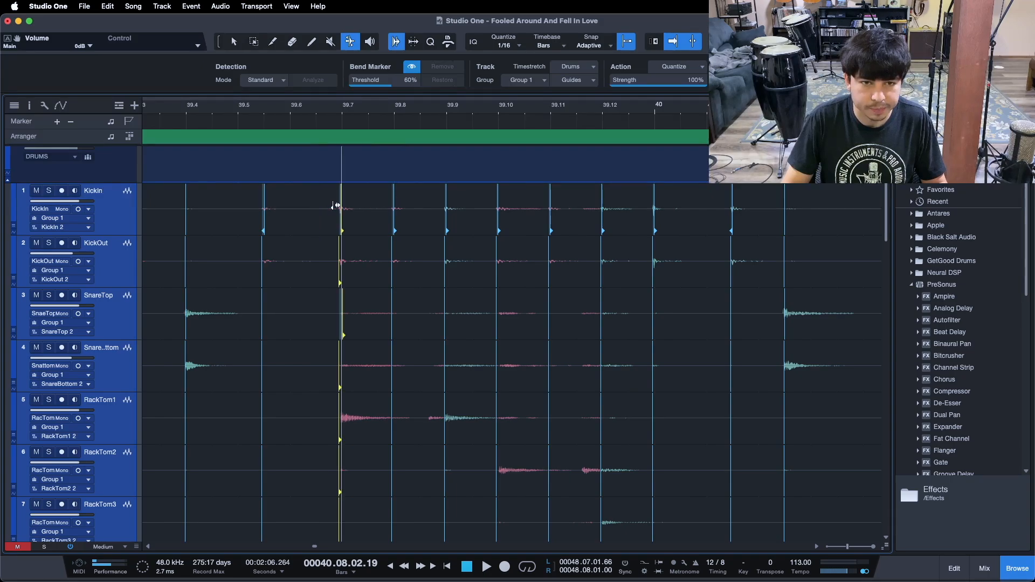
pyautogui.click(264, 207)
pyautogui.moveTo(284, 205); pyautogui.dragTo(284, 206)
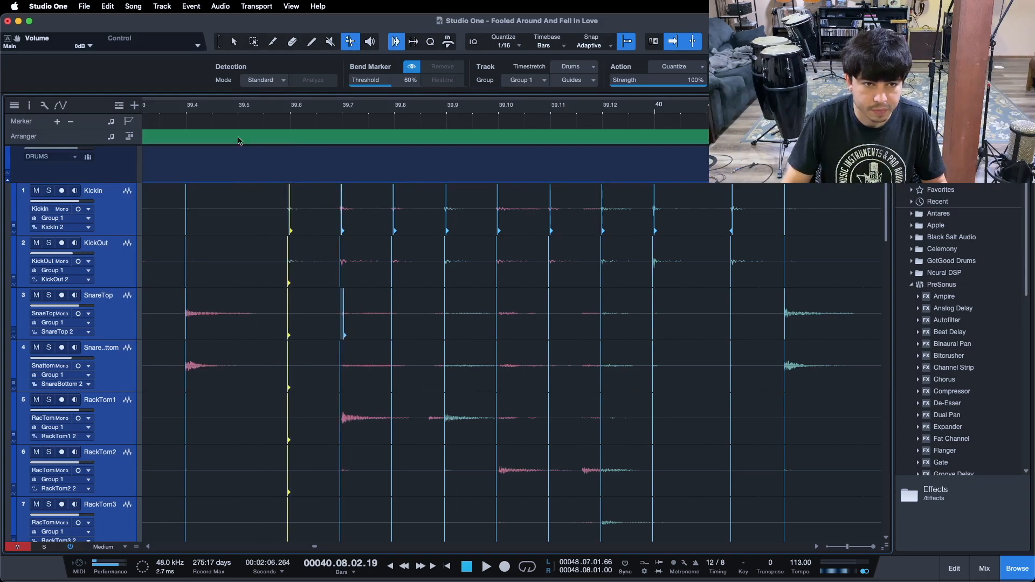
# Play back the passage from around bar 38 into bar 40 to check the retimed drum hits
pyautogui.moveTo(217, 116); pyautogui.dragTo(373, 100)
pyautogui.click(206, 109)
pyautogui.press('space')
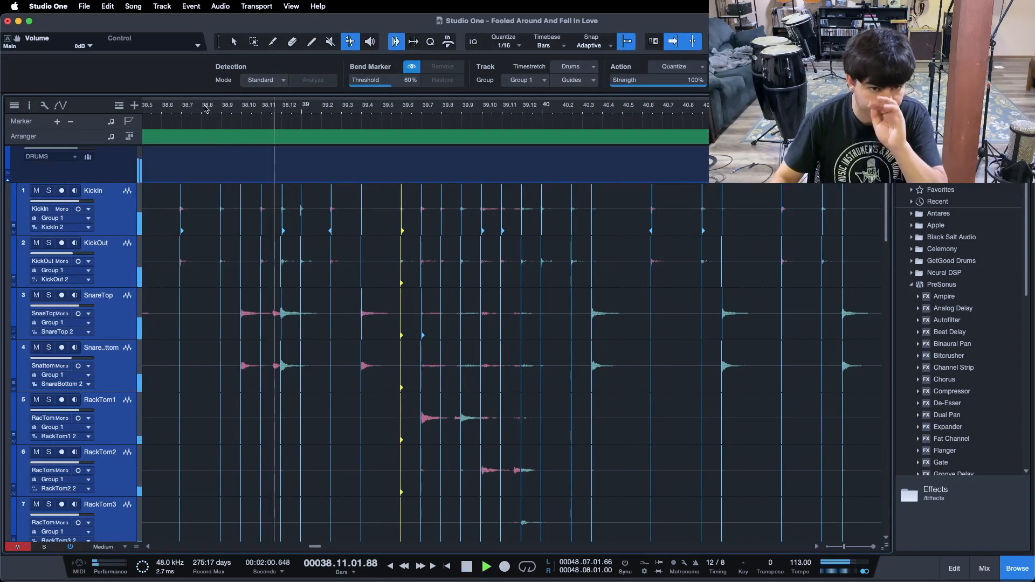
pyautogui.moveTo(363, 108); pyautogui.dragTo(357, 116)
pyautogui.click(222, 108)
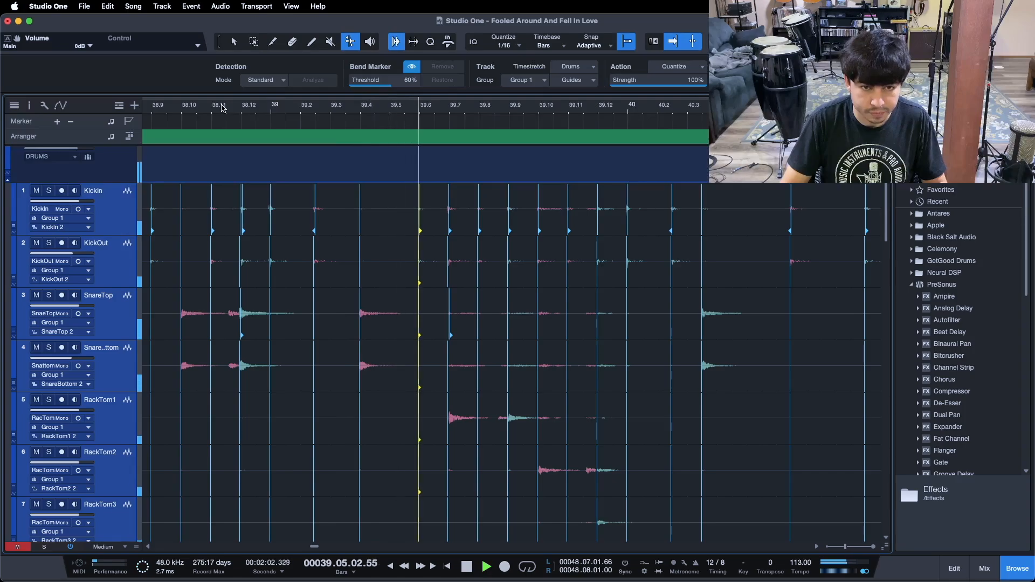
pyautogui.moveTo(338, 107); pyautogui.dragTo(293, 107)
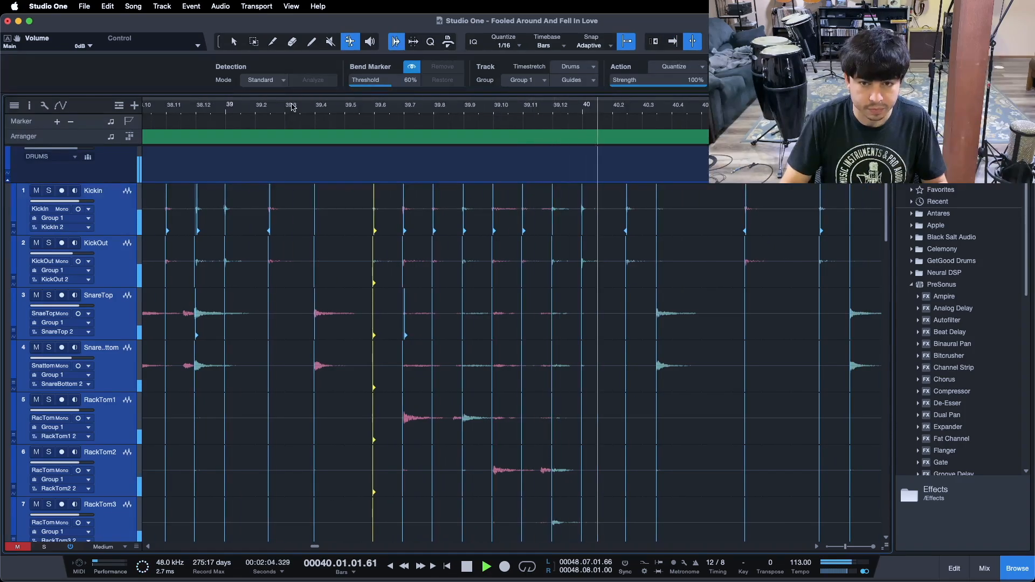
pyautogui.press('space')
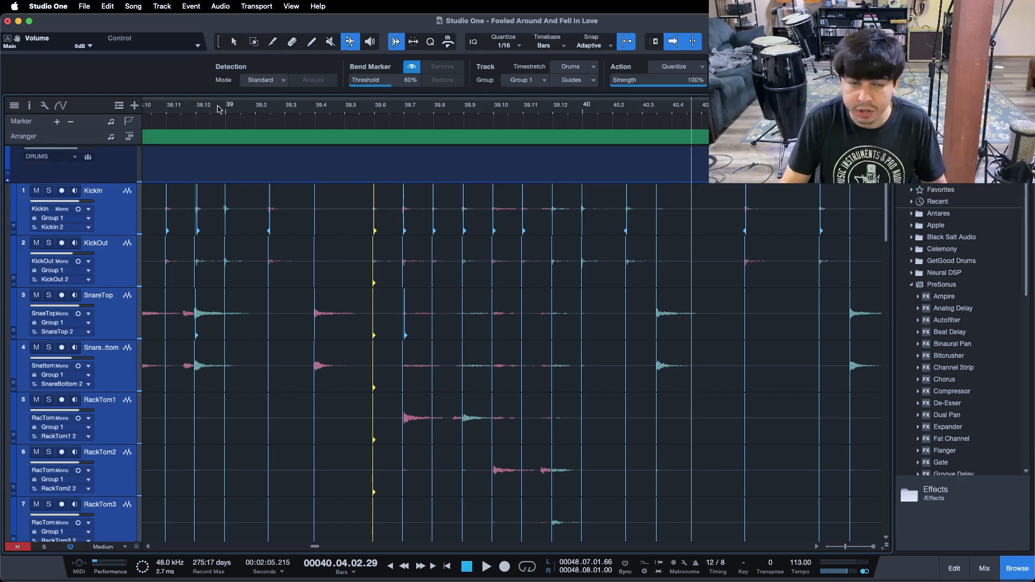
# Drag the group bend marker just before 39.3 later onto the 39.3 grid line
pyautogui.moveTo(231, 115); pyautogui.dragTo(231, 124)
pyautogui.click(335, 206)
pyautogui.moveTo(349, 206); pyautogui.dragTo(372, 206)
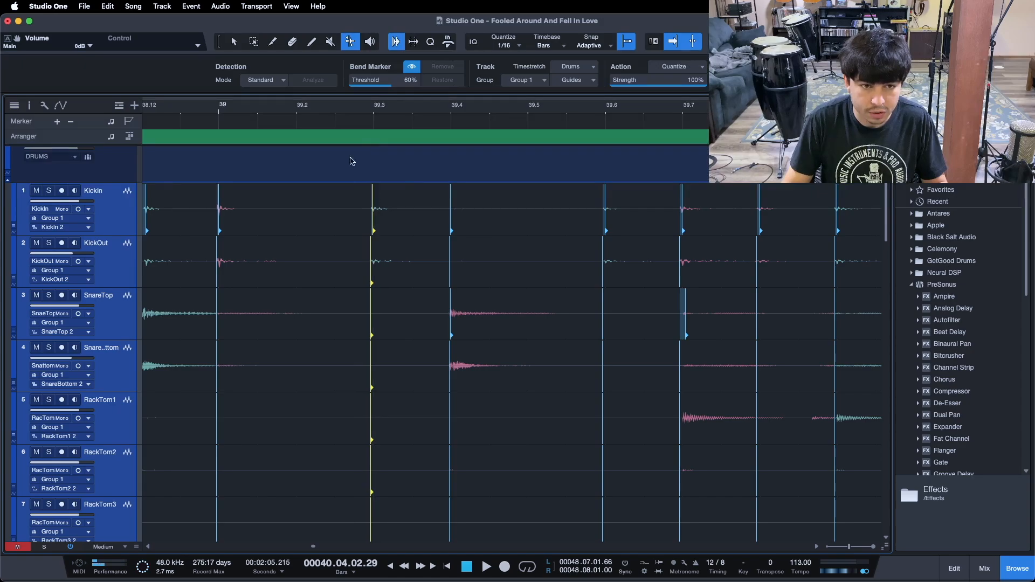
# Play back the passage around bar 39 to check the retimed hits
pyautogui.moveTo(332, 117); pyautogui.dragTo(389, 79)
pyautogui.click(280, 111)
pyautogui.press('space')
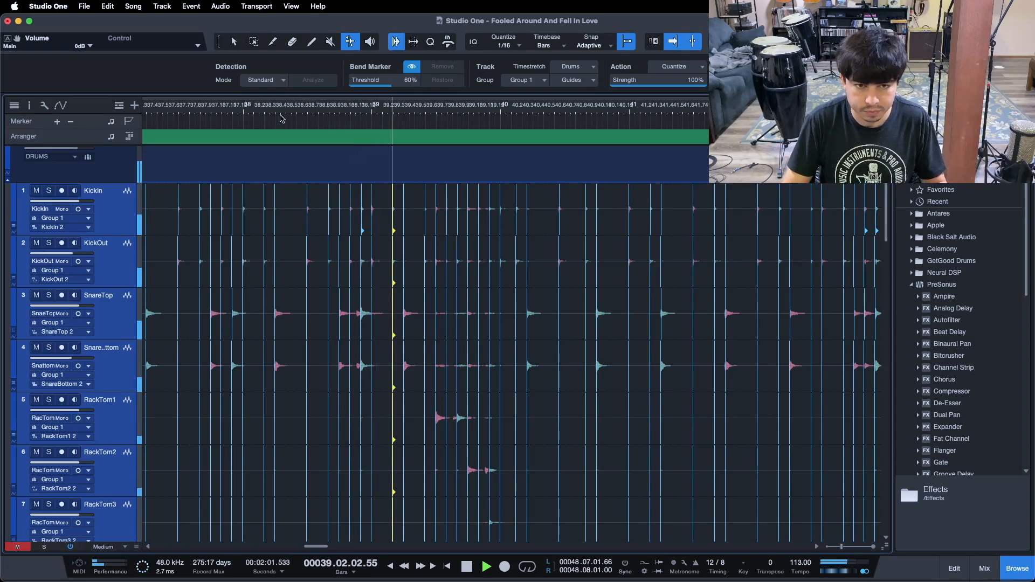
# In bar 40, drag the snare marker later onto 40.4 and the kick marker later onto 40.3
pyautogui.moveTo(502, 111); pyautogui.dragTo(291, 140)
pyautogui.moveTo(444, 105); pyautogui.dragTo(347, 96)
pyautogui.moveTo(720, 108); pyautogui.dragTo(653, 106)
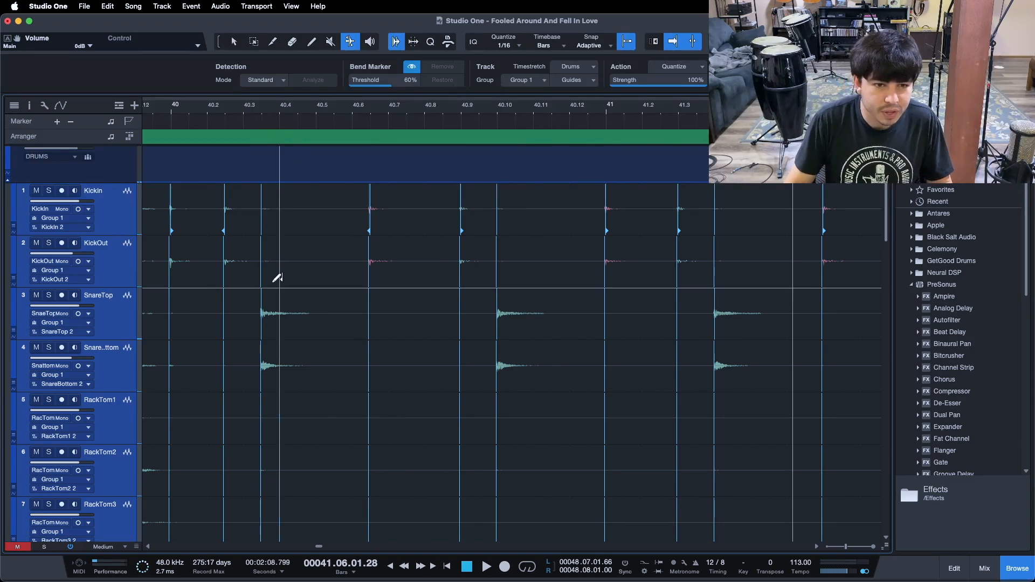
pyautogui.moveTo(269, 307); pyautogui.dragTo(273, 308)
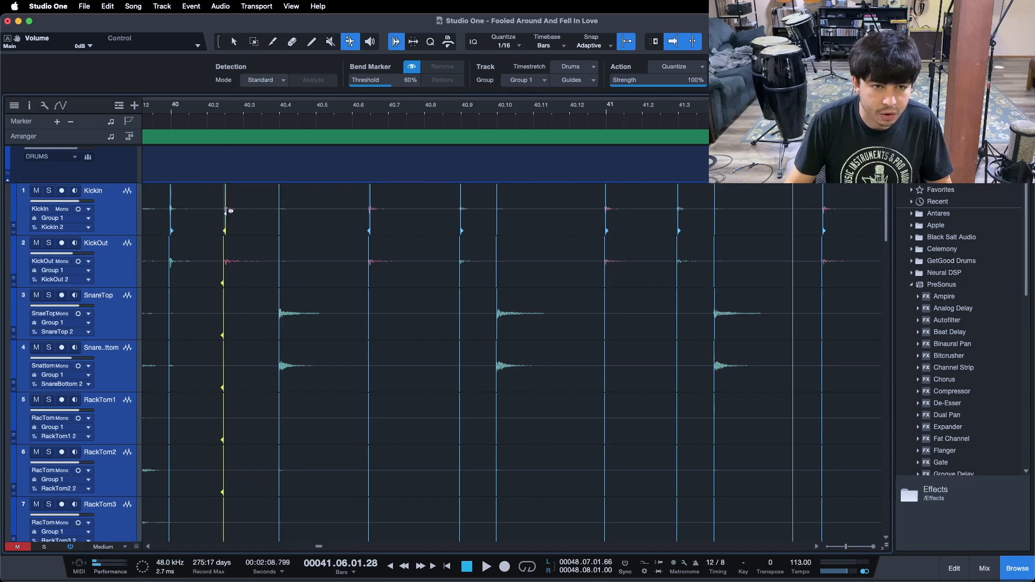
pyautogui.moveTo(229, 210); pyautogui.dragTo(242, 210)
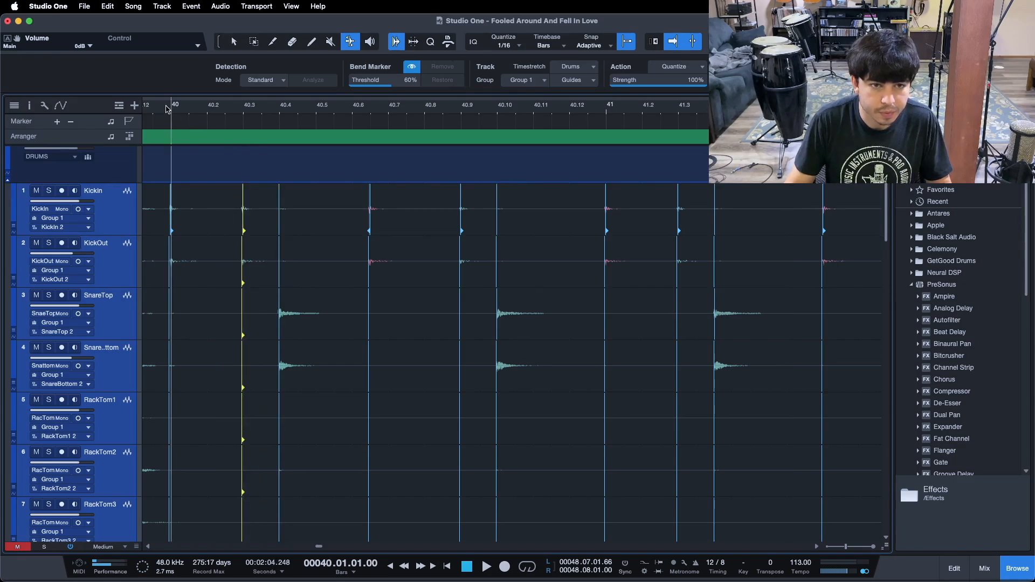
# Play back bar 40 and drag the kick marker just before 40.7 later onto 40.7
pyautogui.press('space')
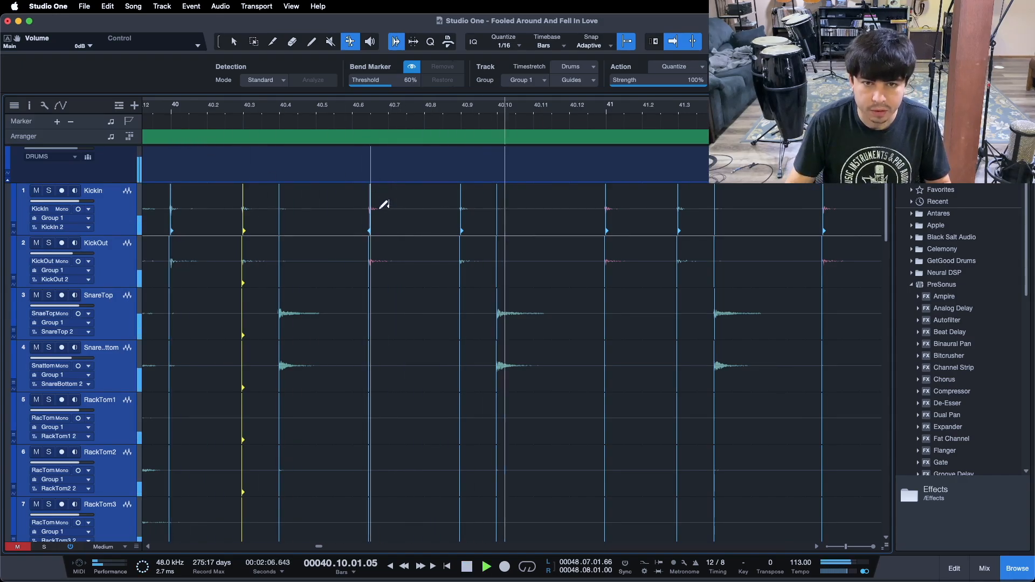
pyautogui.moveTo(371, 210); pyautogui.dragTo(388, 202)
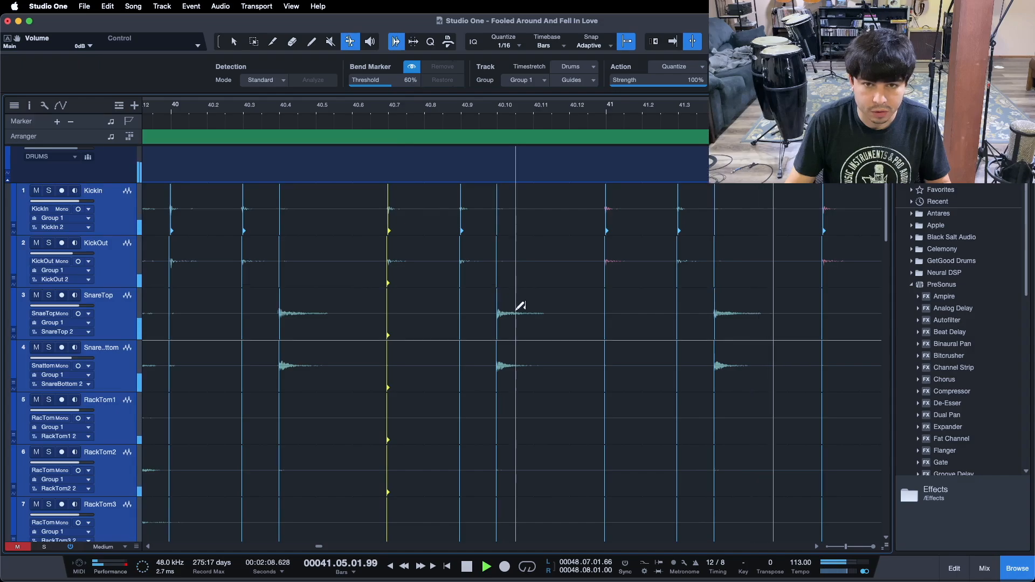
# Drag the snare marker near 40.10 later toward 40.11 and the kick marker near 40.9 later toward 40.10
pyautogui.click(499, 315)
pyautogui.moveTo(503, 317); pyautogui.dragTo(528, 318)
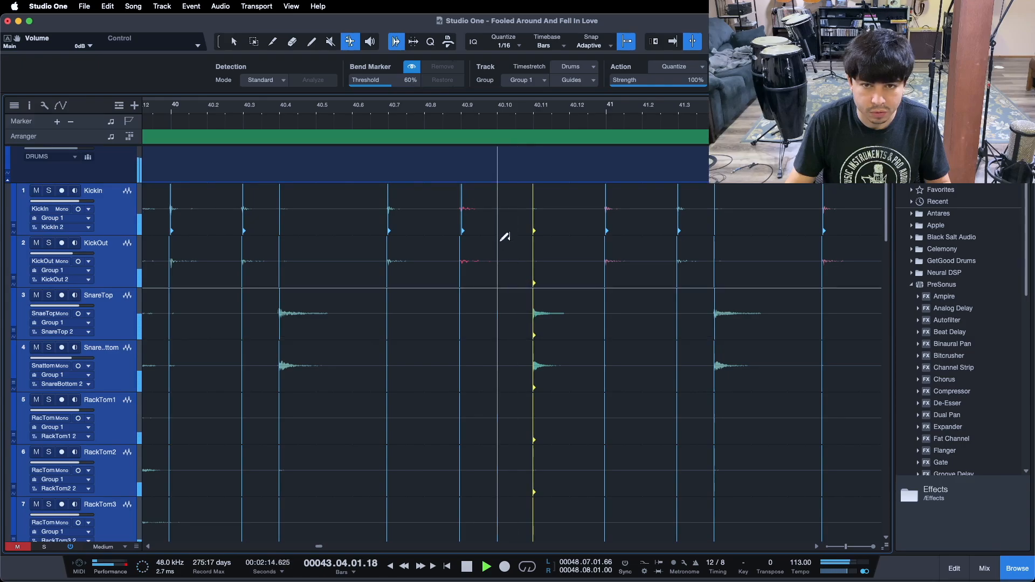
pyautogui.click(467, 205)
pyautogui.moveTo(467, 206); pyautogui.dragTo(497, 204)
# Play back the passage from bar 40 into bar 41 to check the retimed hits
pyautogui.click(192, 111)
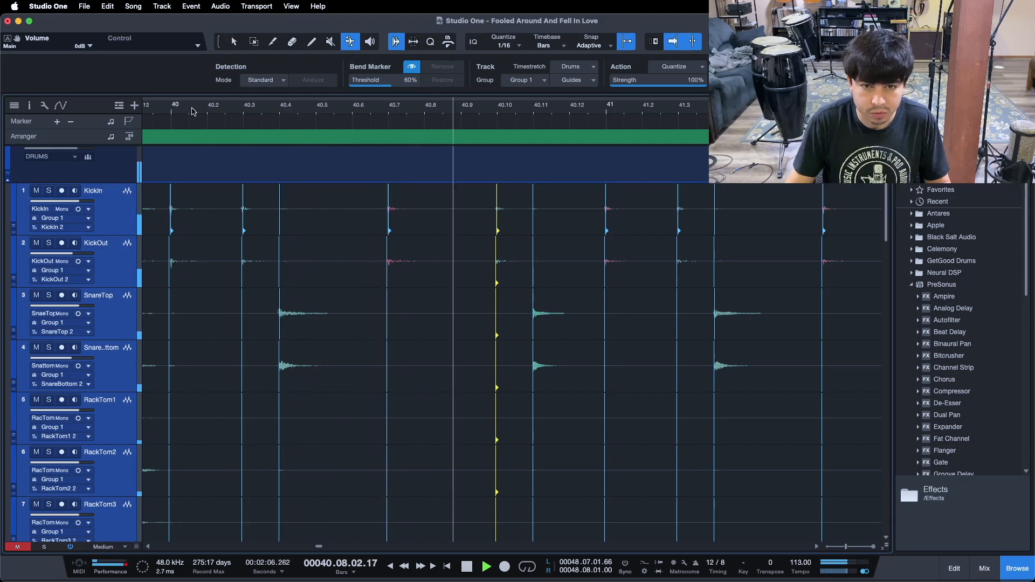
pyautogui.moveTo(192, 111); pyautogui.dragTo(258, 101)
pyautogui.click(207, 110)
pyautogui.press('f')
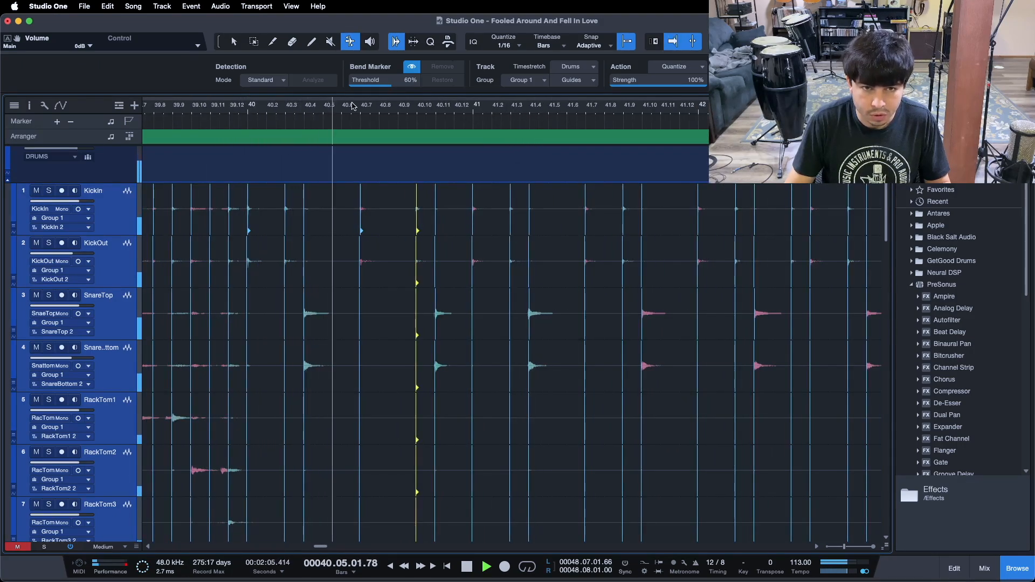
pyautogui.moveTo(353, 106); pyautogui.dragTo(289, 99)
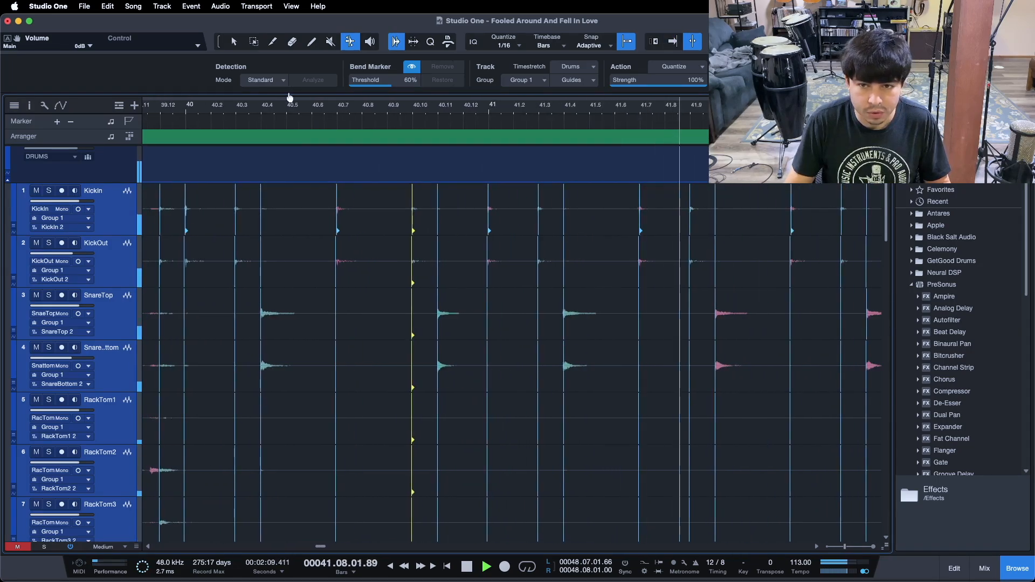
pyautogui.press('space')
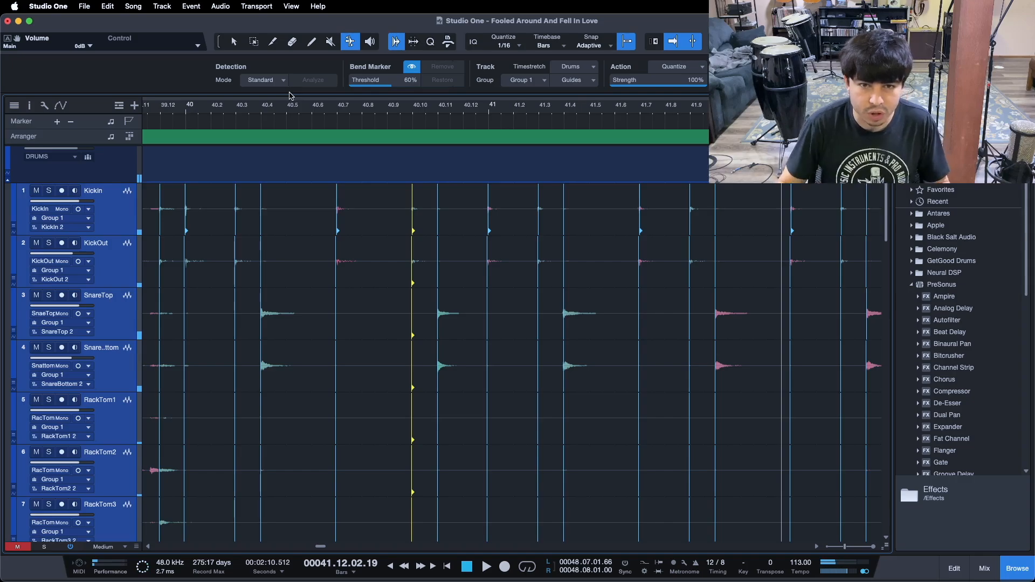
# Drag the kick marker near 40.10 earlier onto 40.9 and the snare marker near 40.11 earlier onto 40.10
pyautogui.moveTo(351, 110); pyautogui.dragTo(358, 123)
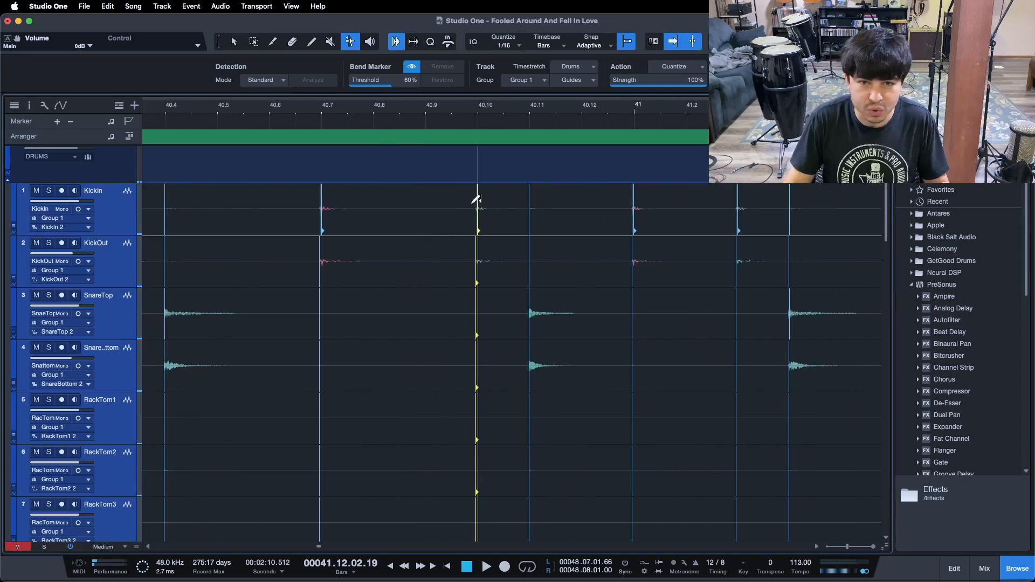
pyautogui.moveTo(479, 205); pyautogui.dragTo(434, 205)
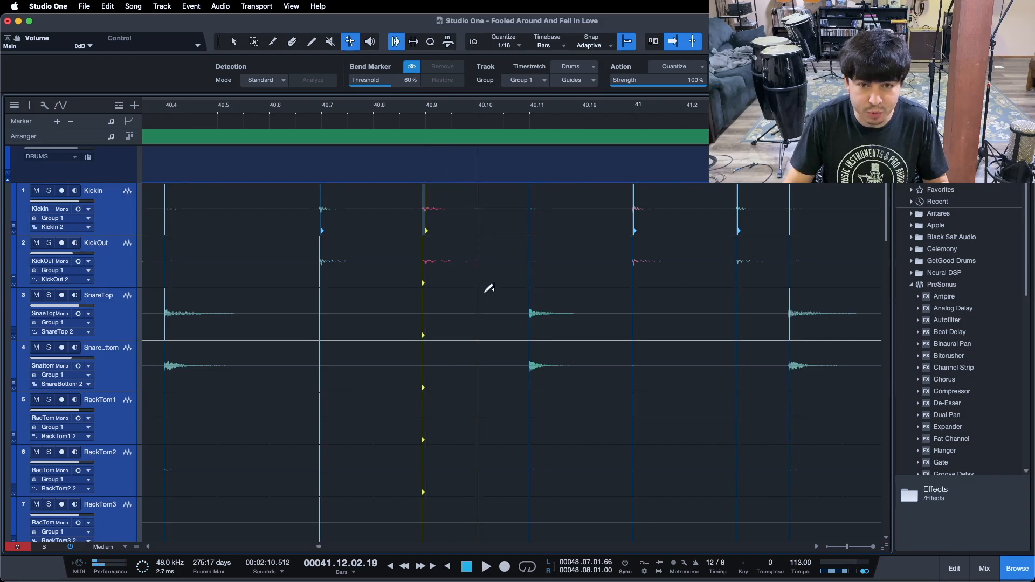
pyautogui.moveTo(532, 311); pyautogui.dragTo(488, 303)
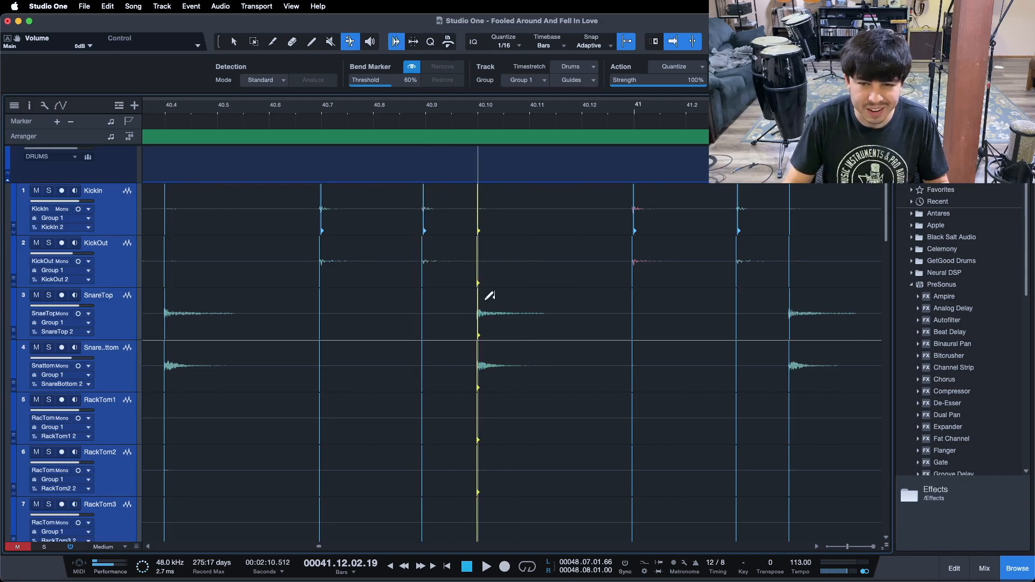
# Play back from bar 40 again to check the corrected kick and snare hits
pyautogui.moveTo(476, 112); pyautogui.dragTo(518, 92)
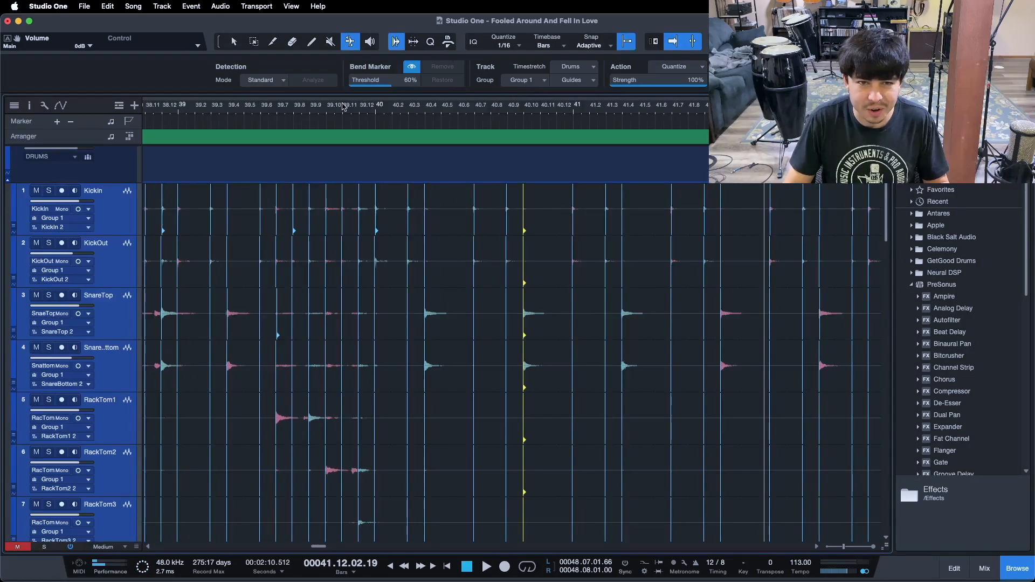
pyautogui.press('space')
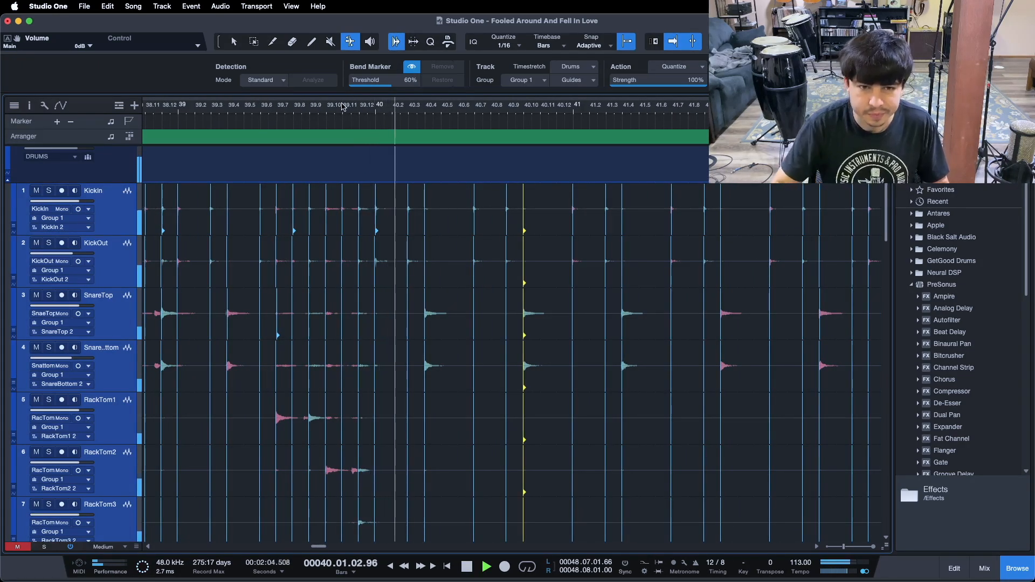
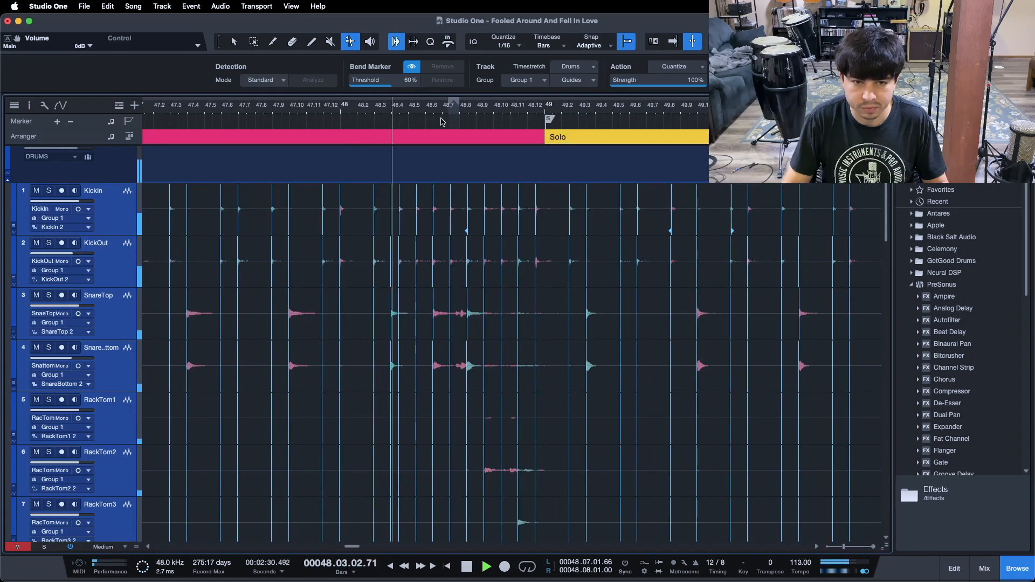
# Play back the drums from around bar 48 with the view following the playhead
pyautogui.moveTo(422, 110); pyautogui.dragTo(391, 124)
pyautogui.press('f')
pyautogui.press('space')
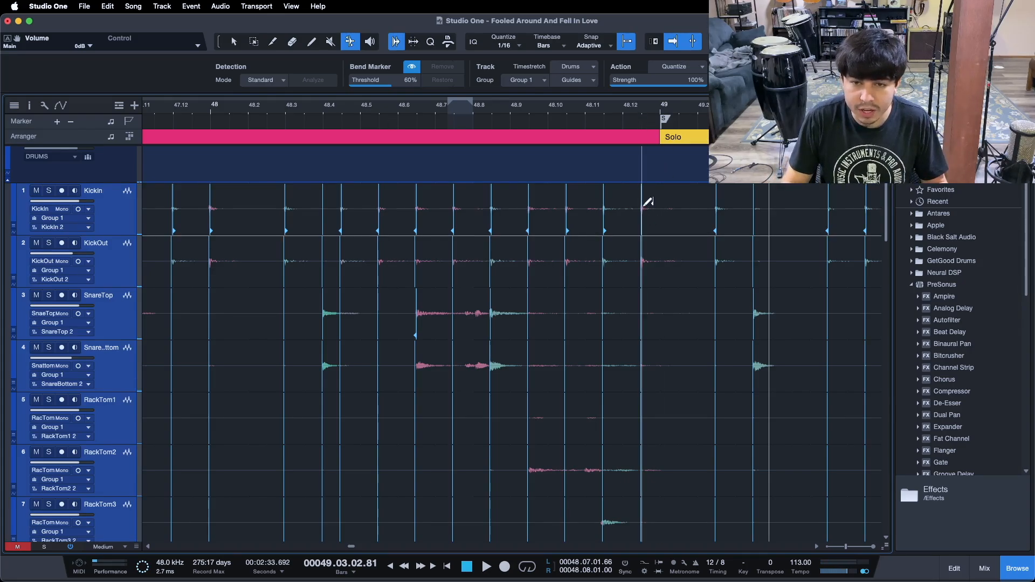
# Drag the kick bend markers near 49, 48.12, 48.11 and 48.10 onto their grid lines
pyautogui.moveTo(658, 210); pyautogui.dragTo(660, 209)
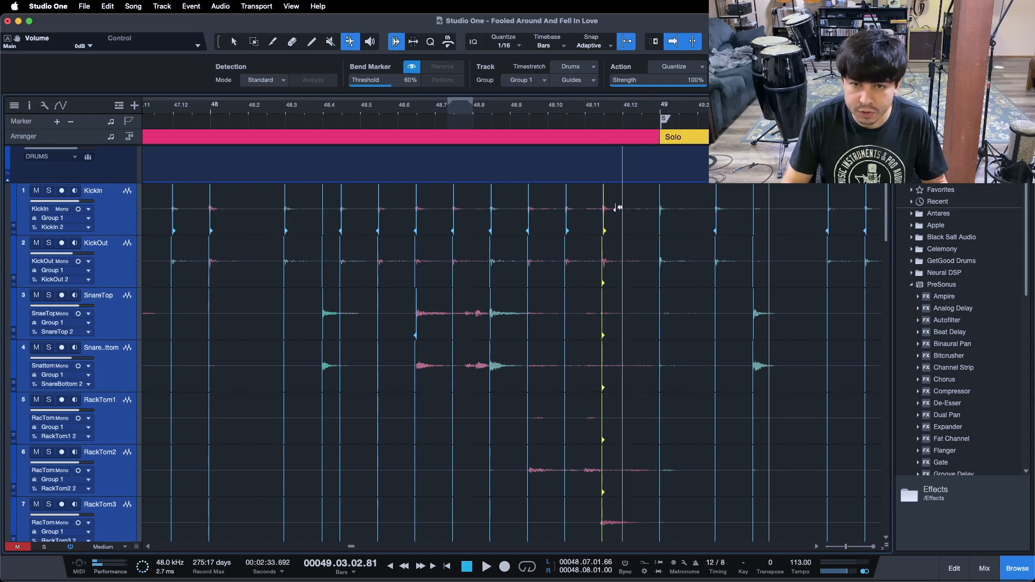
pyautogui.moveTo(617, 208); pyautogui.dragTo(621, 208)
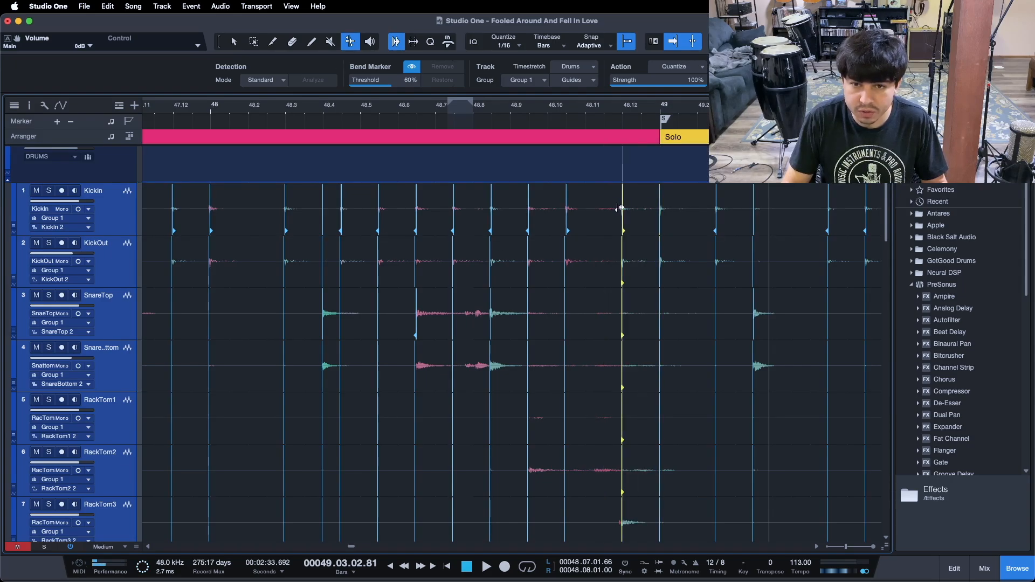
pyautogui.click(568, 212)
pyautogui.moveTo(584, 213); pyautogui.dragTo(586, 213)
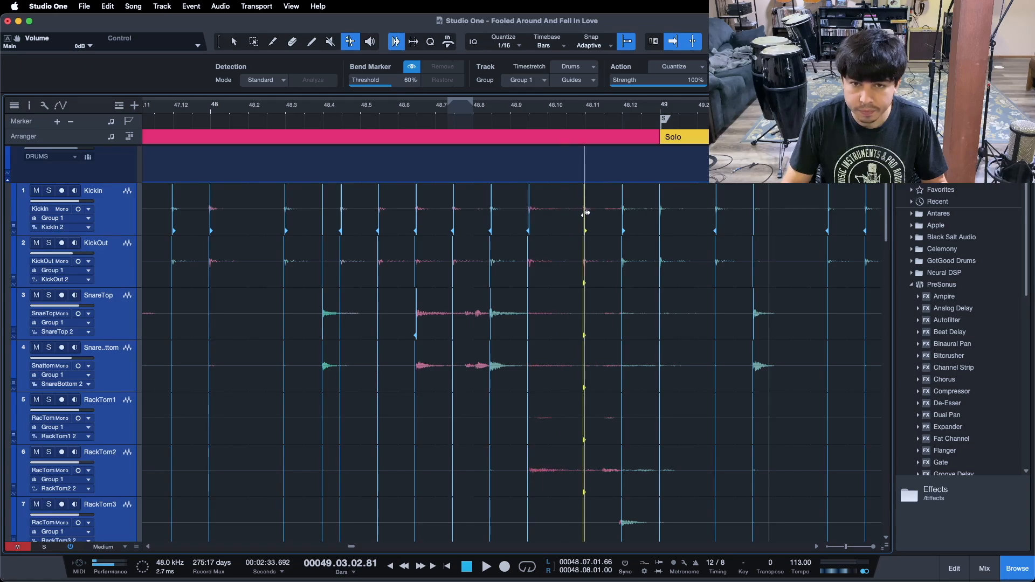
pyautogui.click(533, 205)
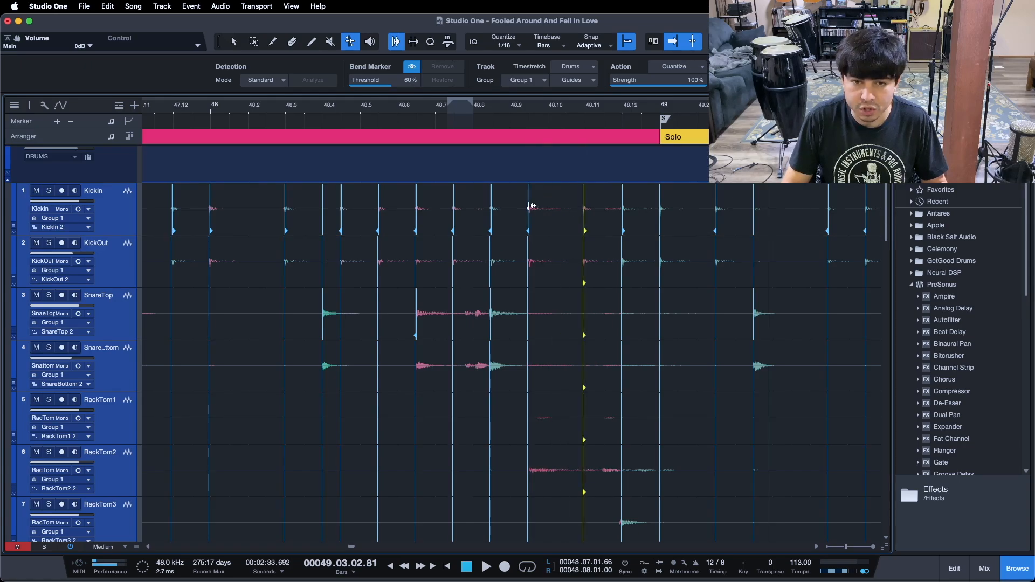
pyautogui.moveTo(546, 205); pyautogui.dragTo(547, 205)
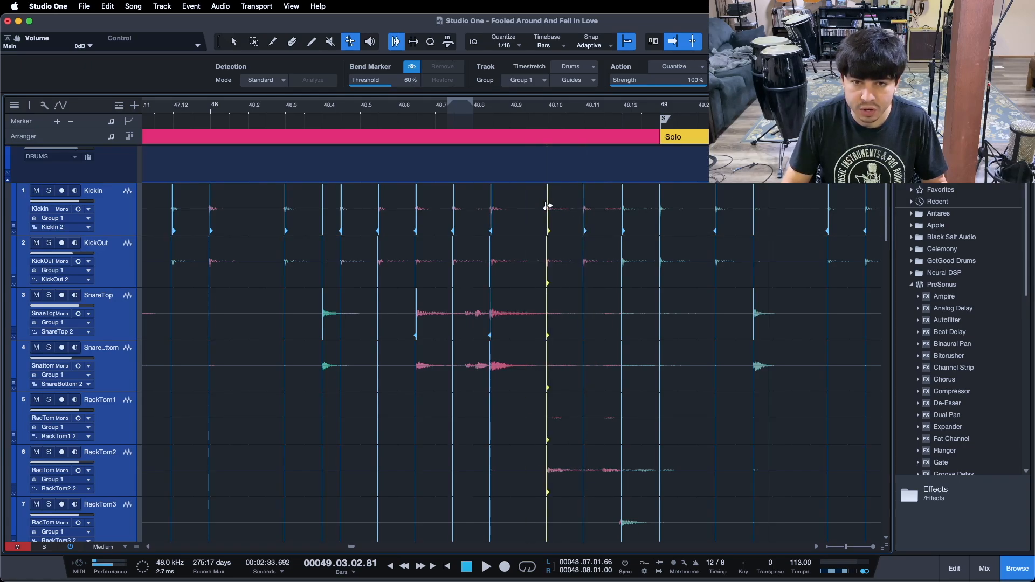
# Drag the kick bend markers near 48.9, 48.8, 48.7, 48.6 and 48.5 onto their grid lines
pyautogui.moveTo(492, 203); pyautogui.dragTo(512, 202)
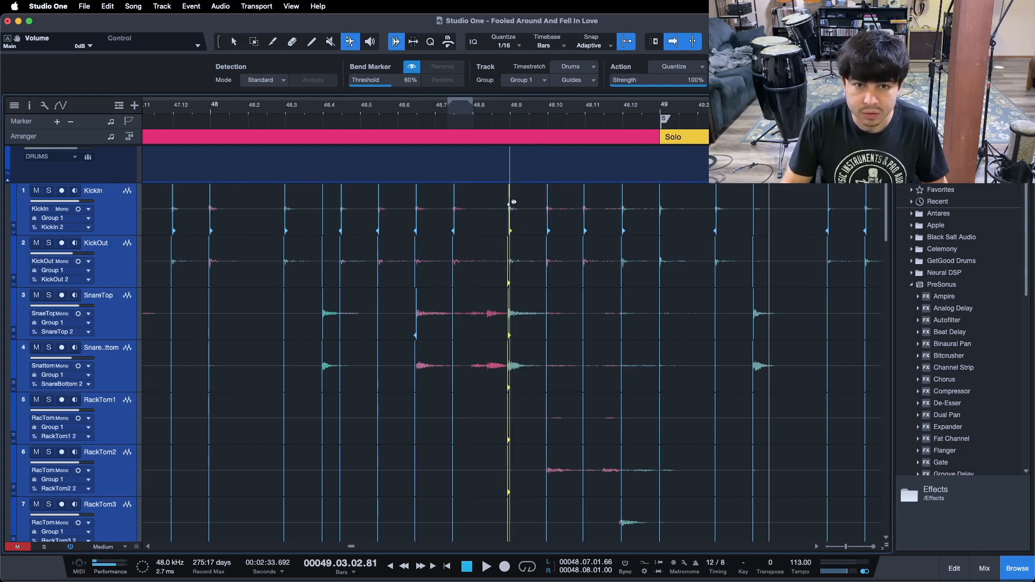
pyautogui.click(456, 203)
pyautogui.moveTo(475, 204); pyautogui.dragTo(476, 204)
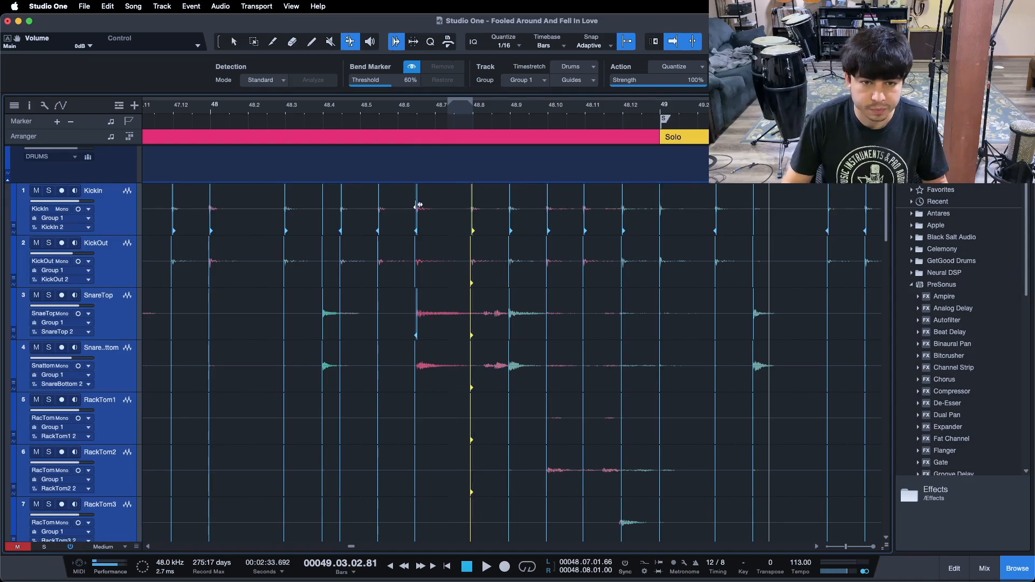
pyautogui.moveTo(432, 205); pyautogui.dragTo(436, 206)
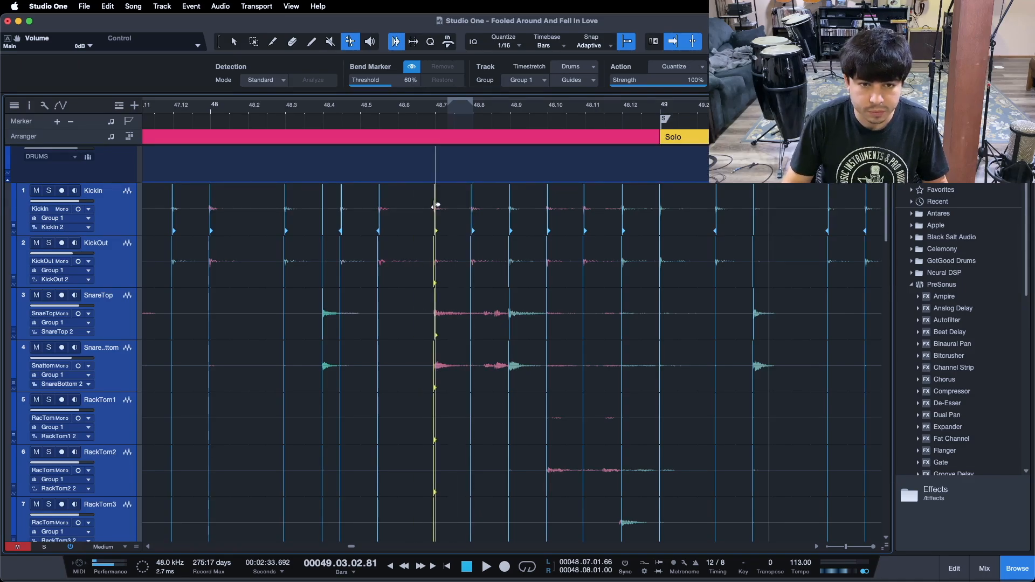
pyautogui.moveTo(399, 204); pyautogui.dragTo(401, 204)
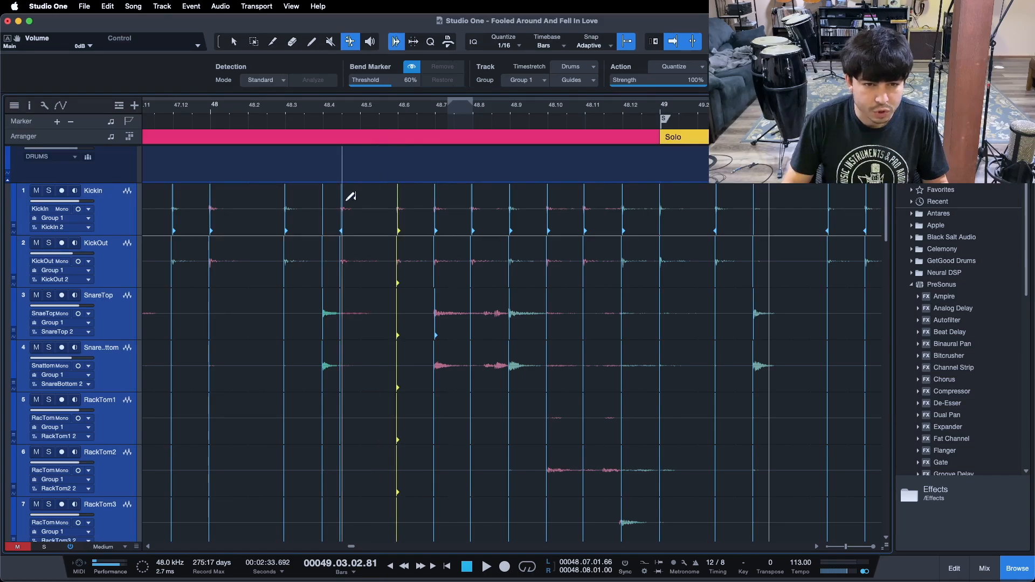
pyautogui.moveTo(342, 205); pyautogui.dragTo(359, 205)
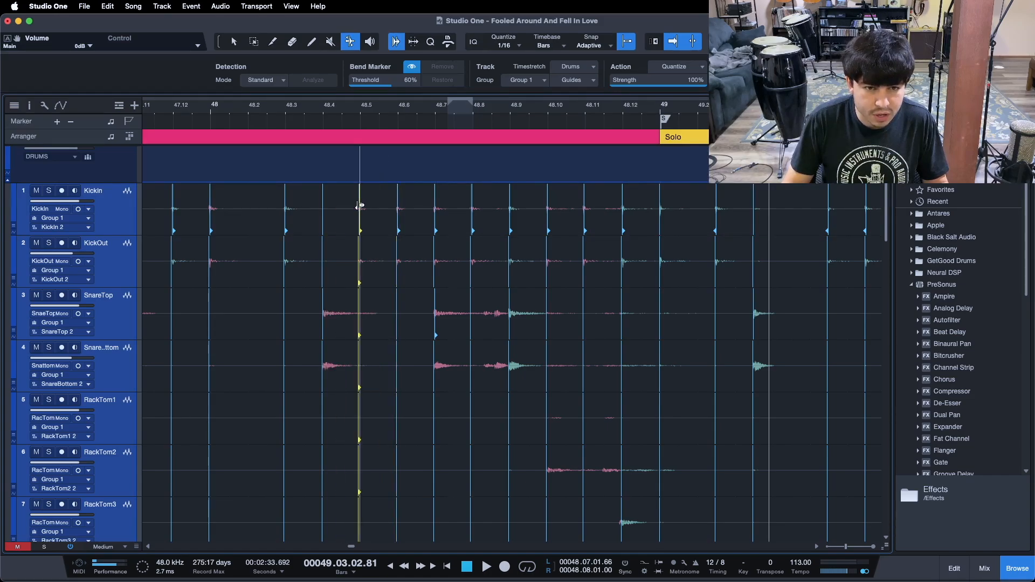
# Play back the retimed passage starting just before bar 48
pyautogui.moveTo(358, 114); pyautogui.dragTo(366, 106)
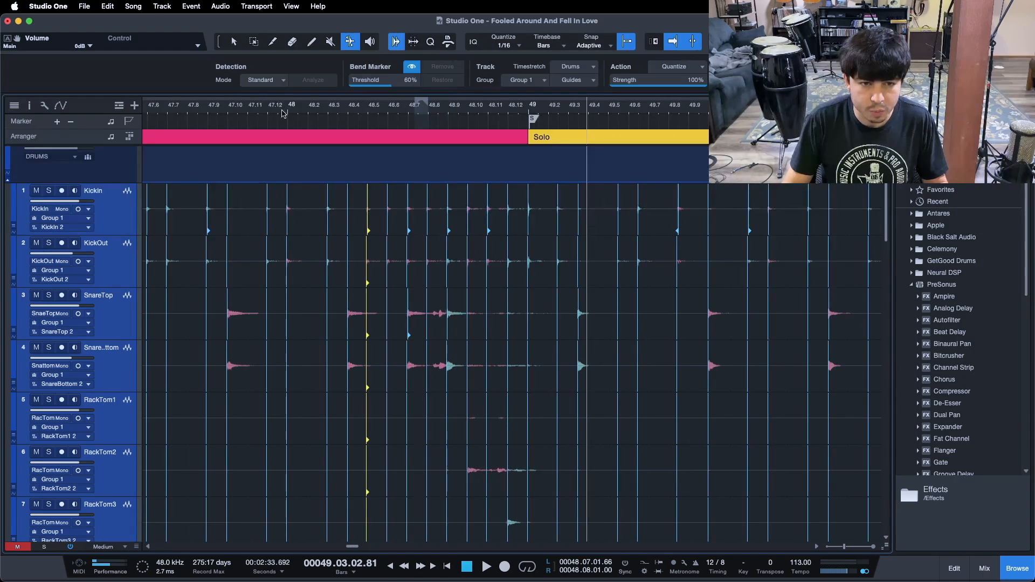
pyautogui.click(250, 112)
pyautogui.press('space')
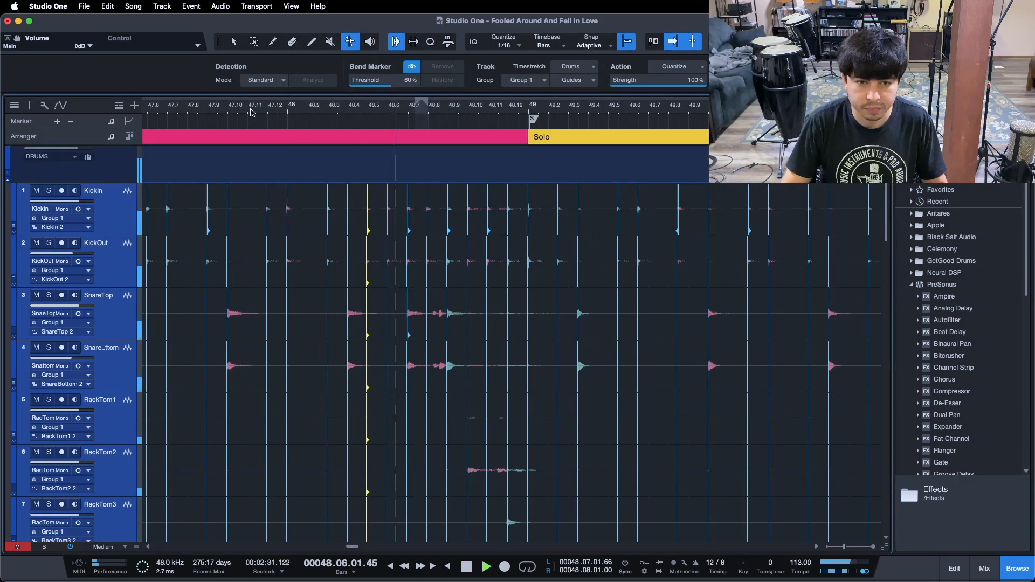
# Play back the passage into bar 49 and stop to check the hits
pyautogui.moveTo(585, 110); pyautogui.dragTo(371, 106)
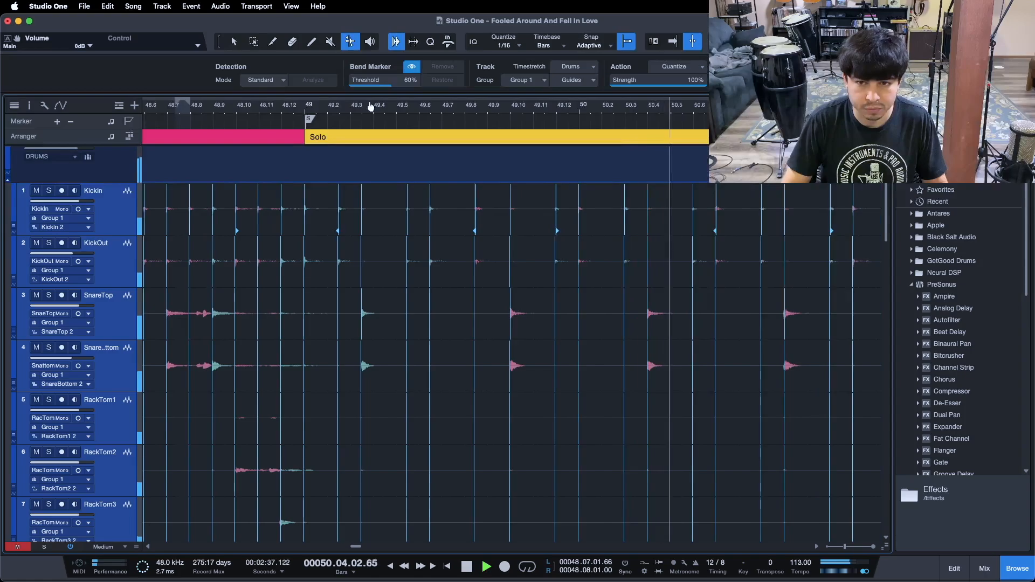
pyautogui.press('f')
pyautogui.press('space')
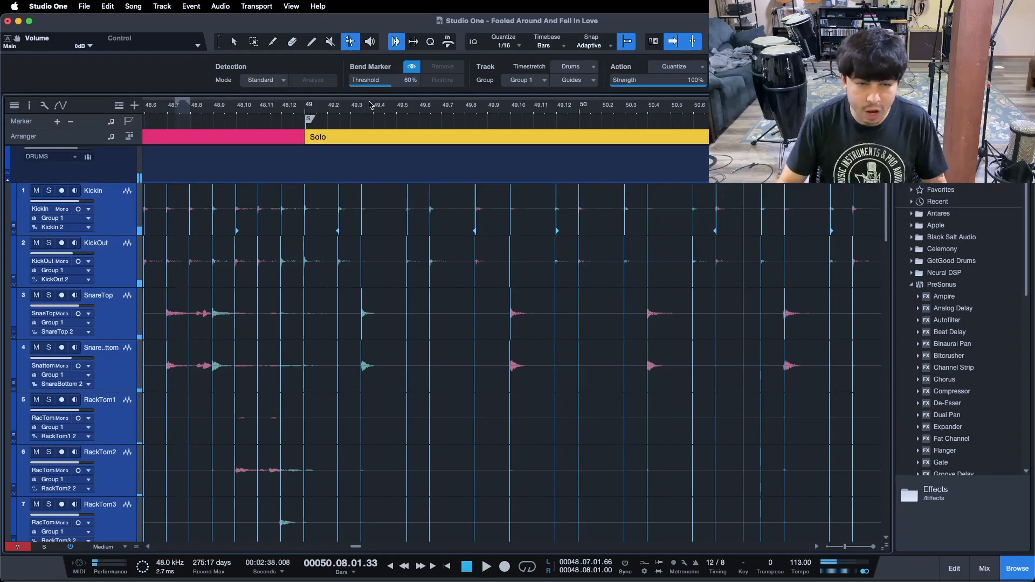
# Quantize the snare marker onto 49.4 and the kick marker onto 49.3, and drag the kick marker onto 49.7
pyautogui.moveTo(370, 110); pyautogui.dragTo(370, 122)
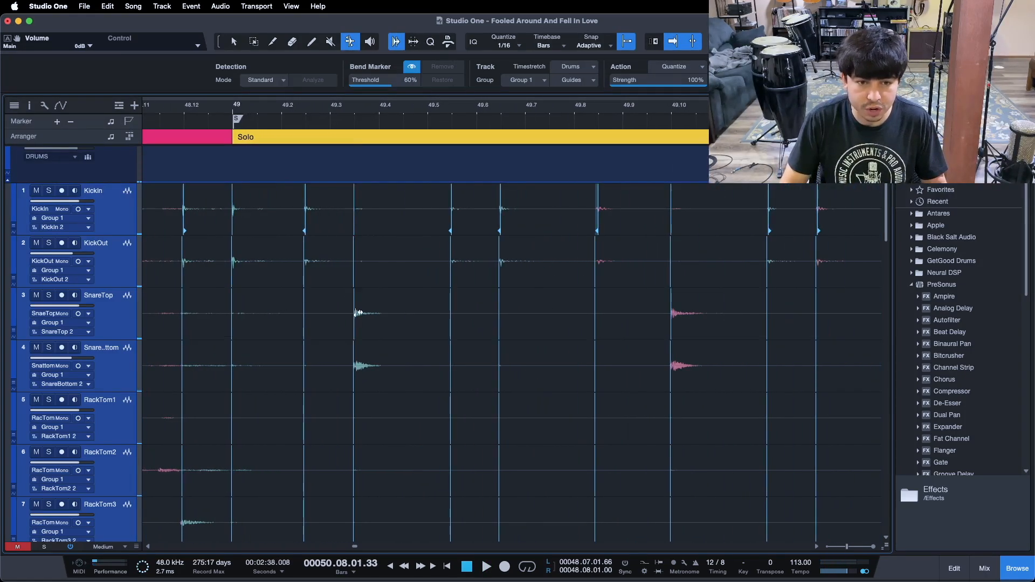
pyautogui.press('q')
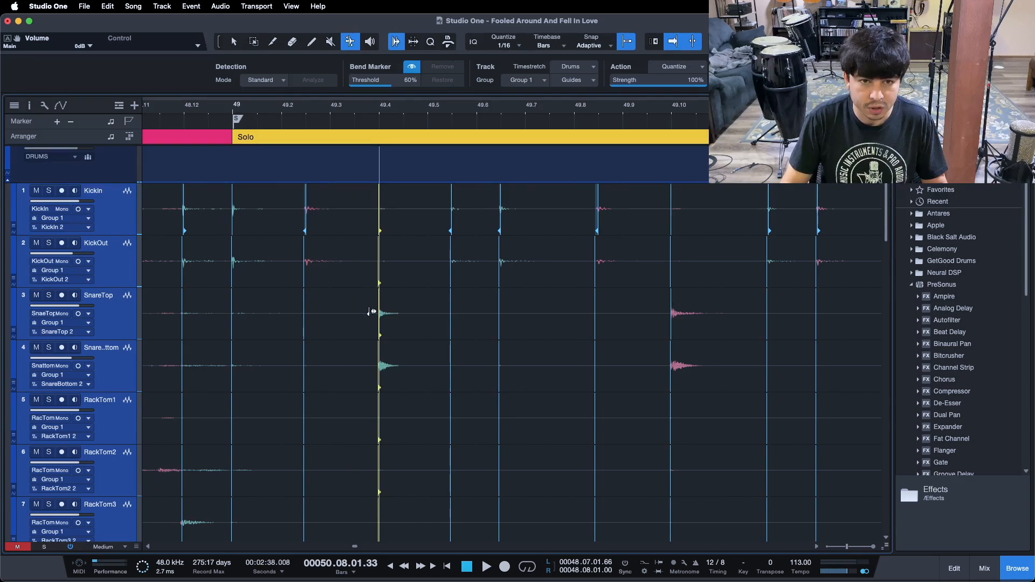
pyautogui.click(310, 207)
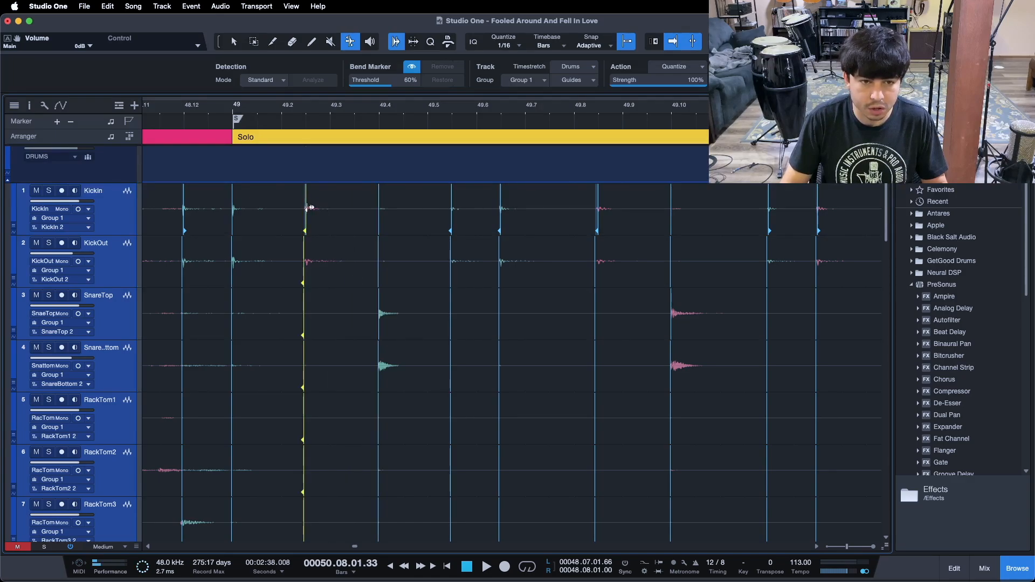
pyautogui.press('q')
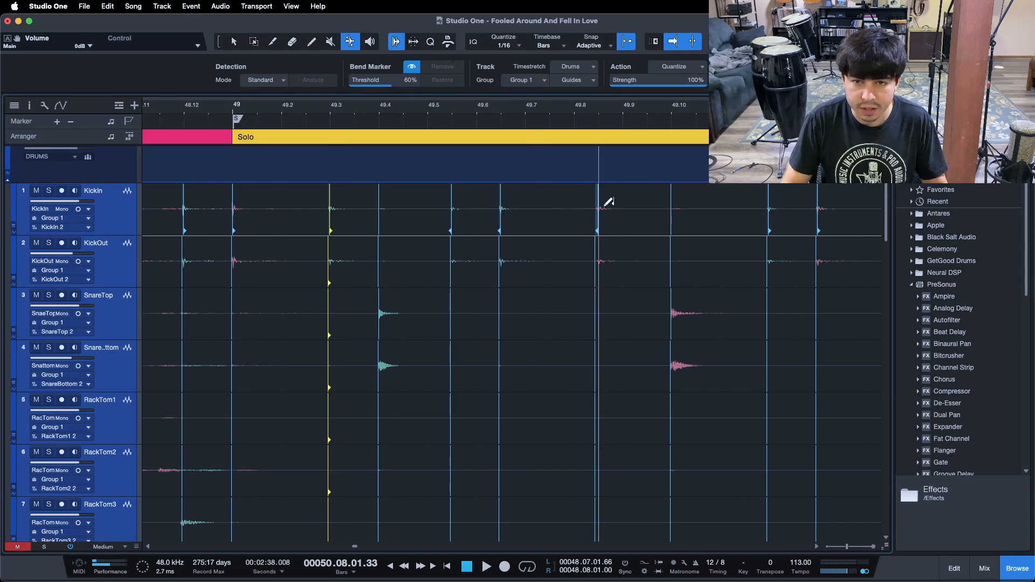
pyautogui.moveTo(500, 208); pyautogui.dragTo(518, 204)
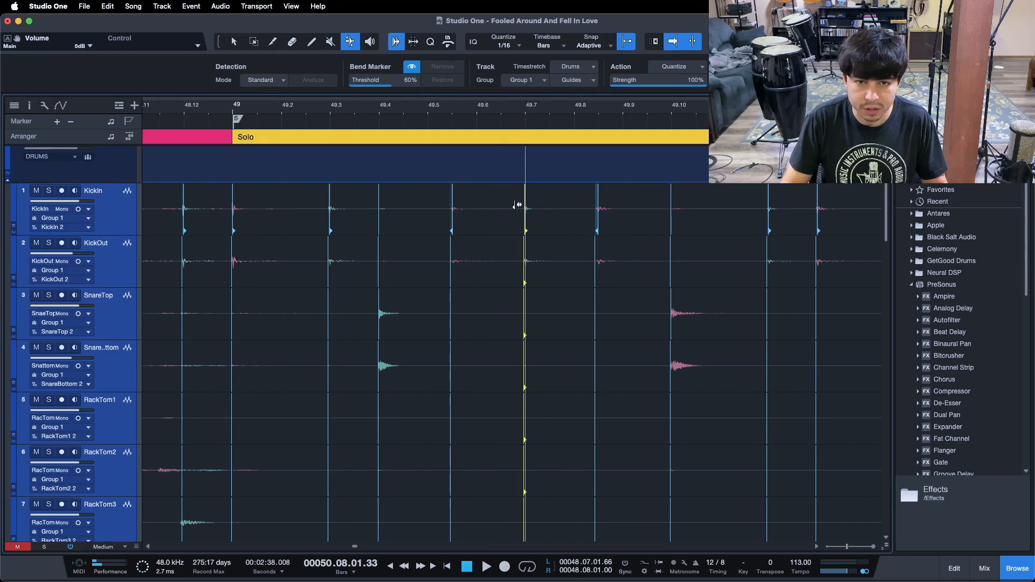
# Play back from bar 48 to check the retimed hits in bar 49
pyautogui.moveTo(220, 110); pyautogui.dragTo(241, 88)
pyautogui.press('space')
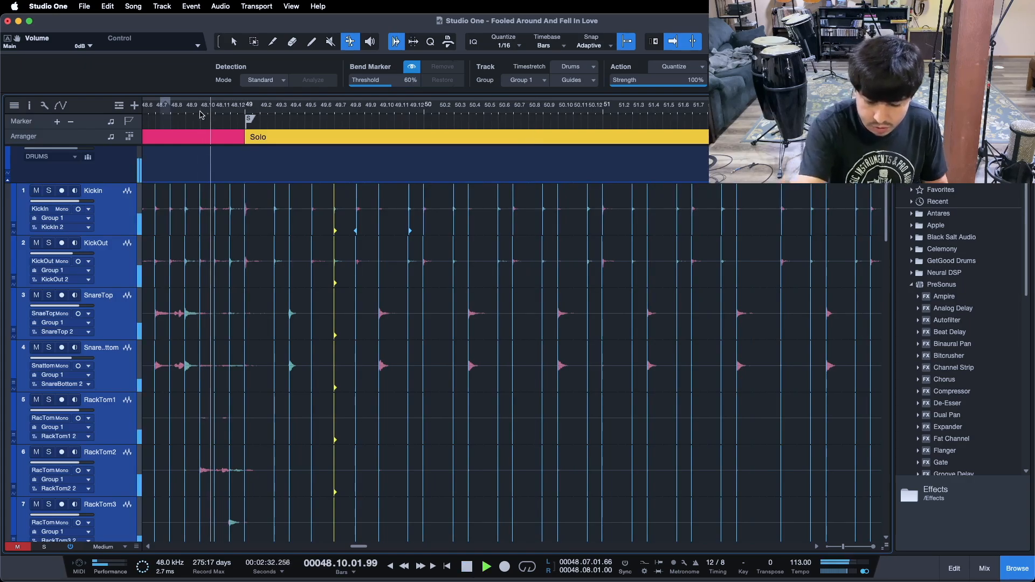
# Drag the kick bend markers near 49.6 and 49.9 onto their grid lines
pyautogui.moveTo(334, 115); pyautogui.dragTo(346, 120)
pyautogui.moveTo(292, 208); pyautogui.dragTo(303, 206)
pyautogui.hscroll(-2, 179, 111)
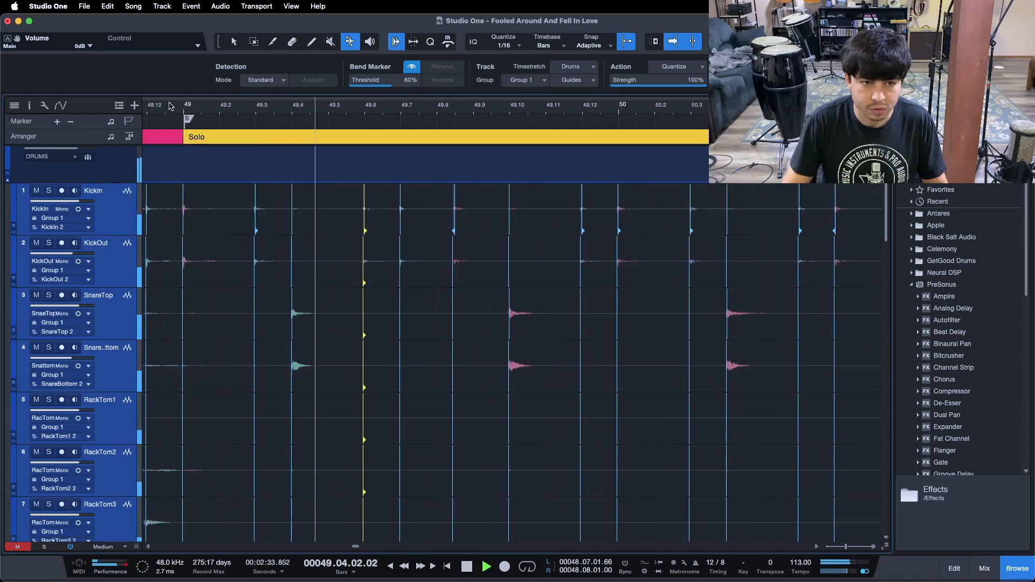
pyautogui.hscroll(-2, 171, 105)
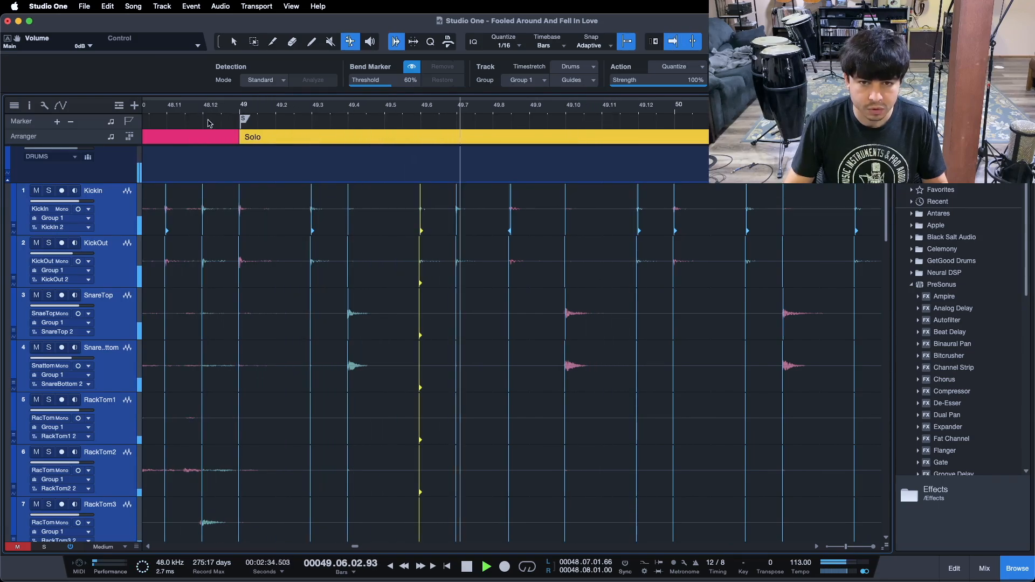
pyautogui.click(510, 218)
pyautogui.moveTo(513, 217); pyautogui.dragTo(524, 216)
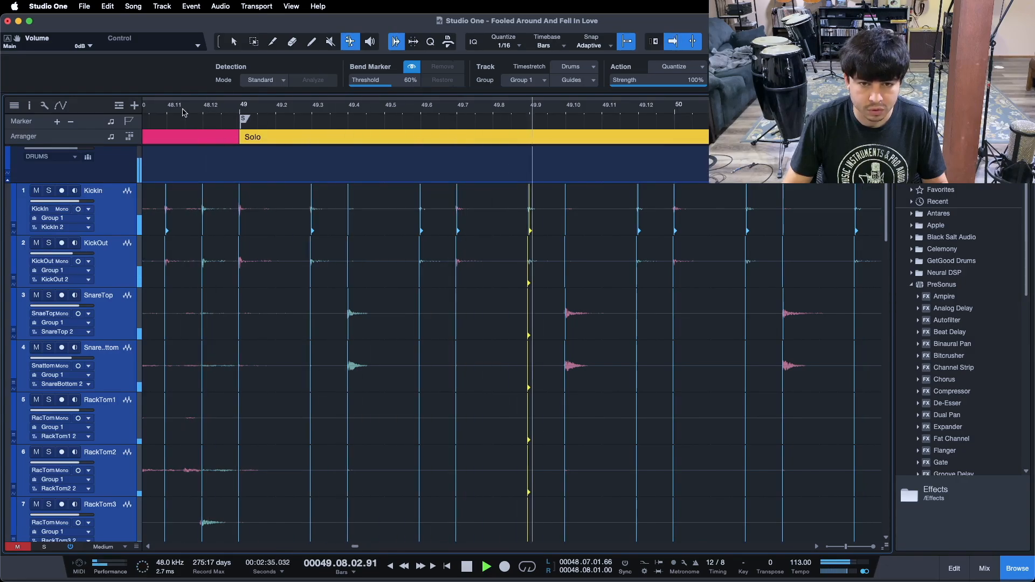
# Play back from bar 48 and follow the drums through to bar 56
pyautogui.moveTo(184, 112); pyautogui.dragTo(275, 99)
pyautogui.click(221, 107)
pyautogui.moveTo(300, 115); pyautogui.dragTo(212, 121)
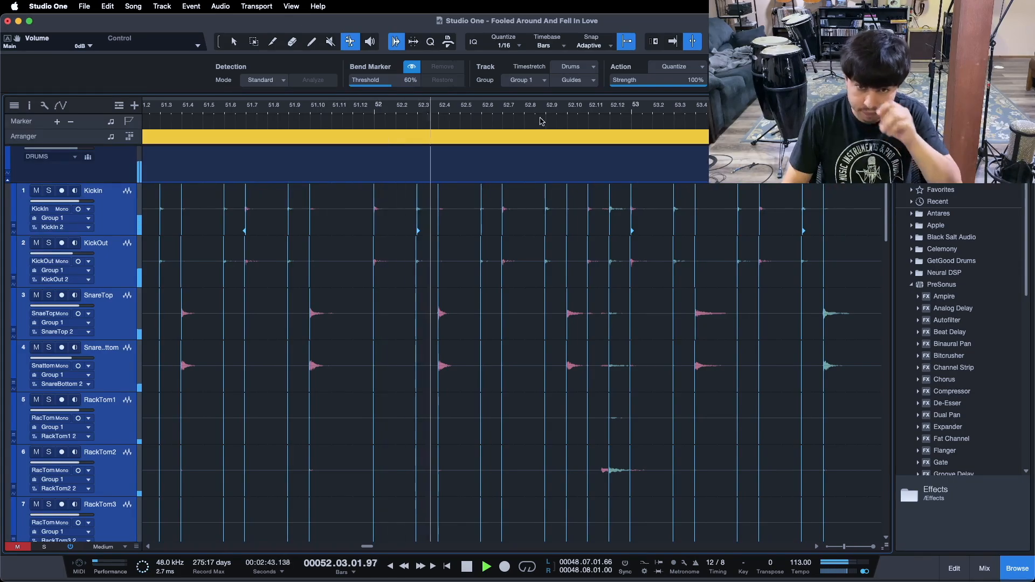
pyautogui.moveTo(390, 116); pyautogui.dragTo(270, 103)
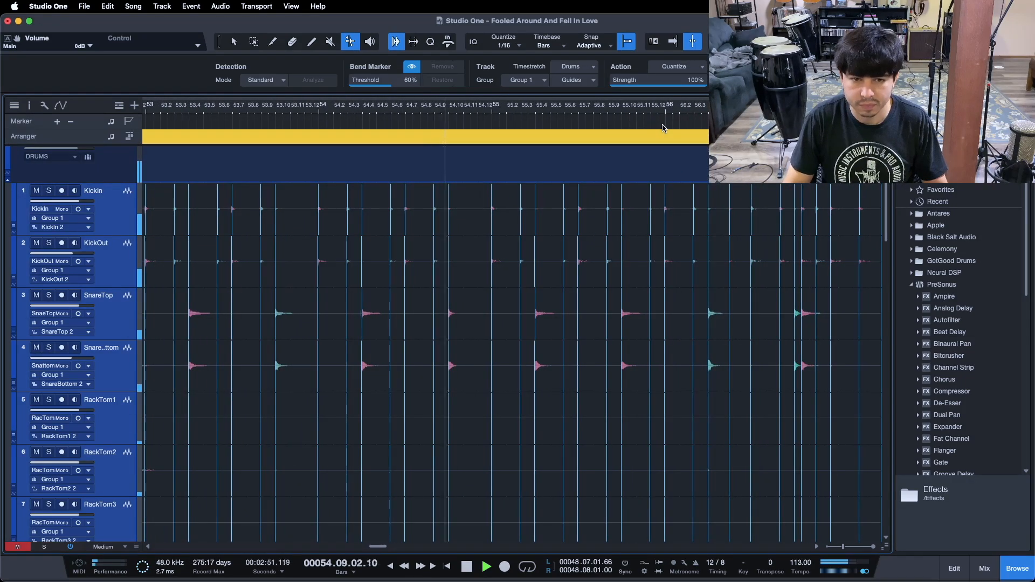
pyautogui.moveTo(485, 106); pyautogui.dragTo(399, 119)
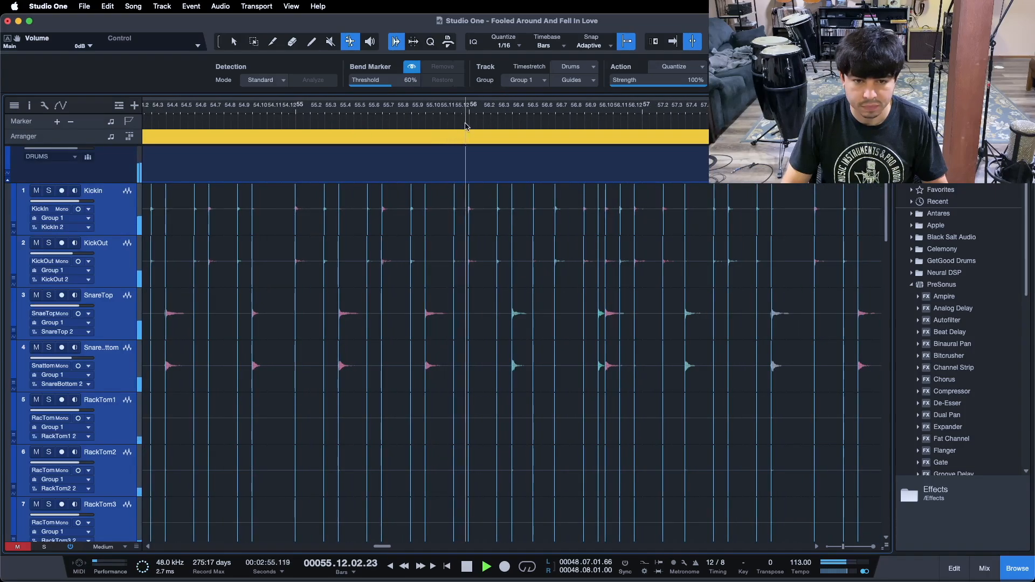
pyautogui.moveTo(693, 109); pyautogui.dragTo(674, 120)
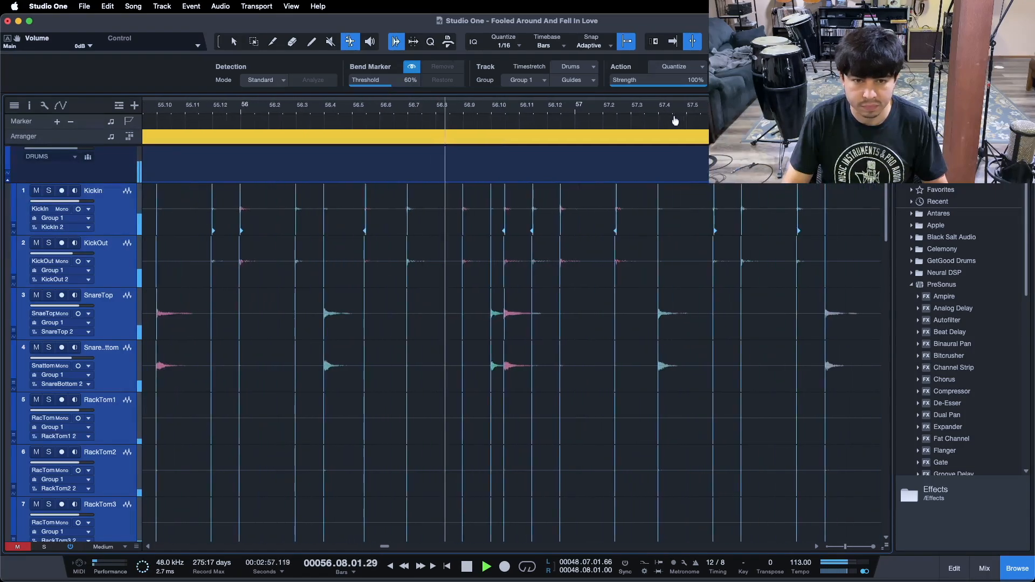
pyautogui.moveTo(333, 106); pyautogui.dragTo(362, 115)
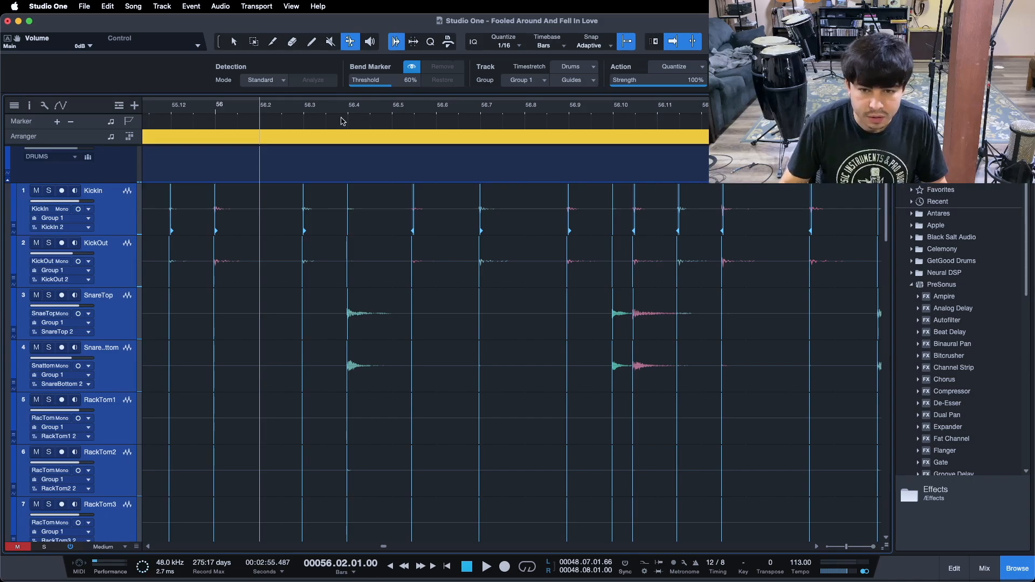
# Stop playback, then drag the kick marker onto 56.12 and the snare marker onto 56.11
pyautogui.press('space')
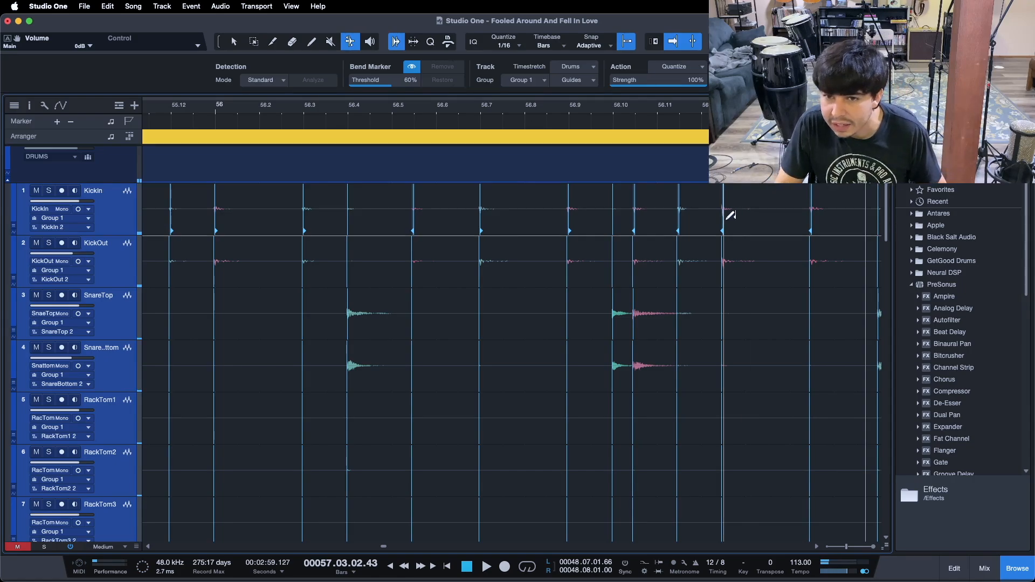
pyautogui.moveTo(737, 218)
pyautogui.mouseDown()
pyautogui.moveTo(681, 208)
pyautogui.moveTo(701, 209)
pyautogui.mouseUp()
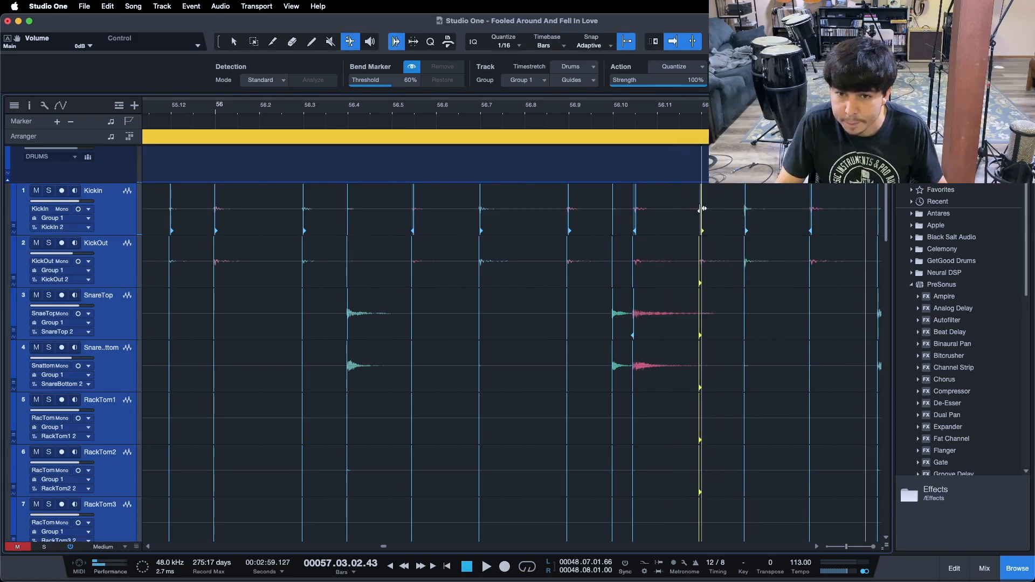
pyautogui.click(638, 313)
pyautogui.moveTo(647, 312); pyautogui.dragTo(654, 312)
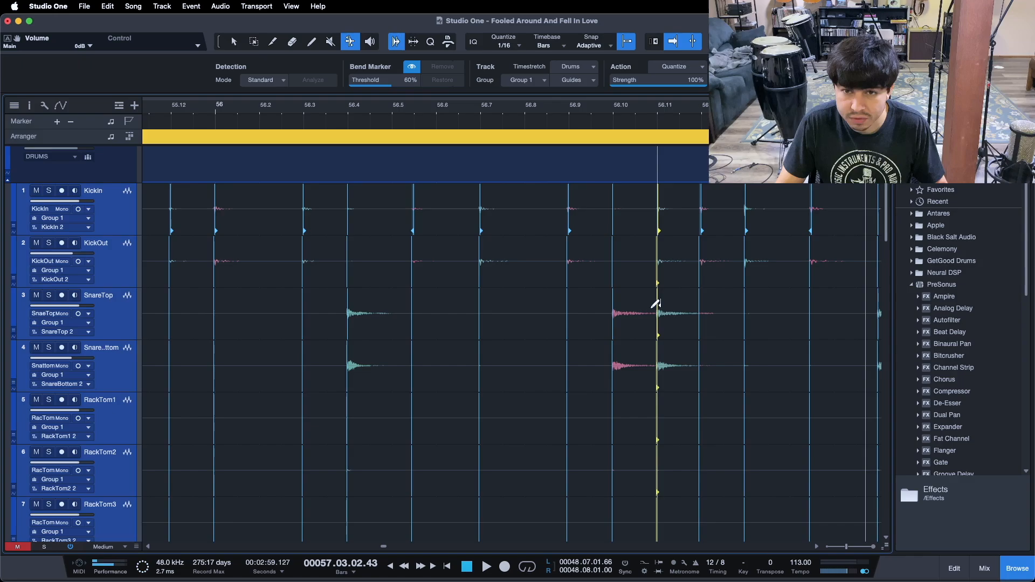
# Play back bar 56 and drag the kick marker near 56.5 onto the 56.6 grid line
pyautogui.press('space')
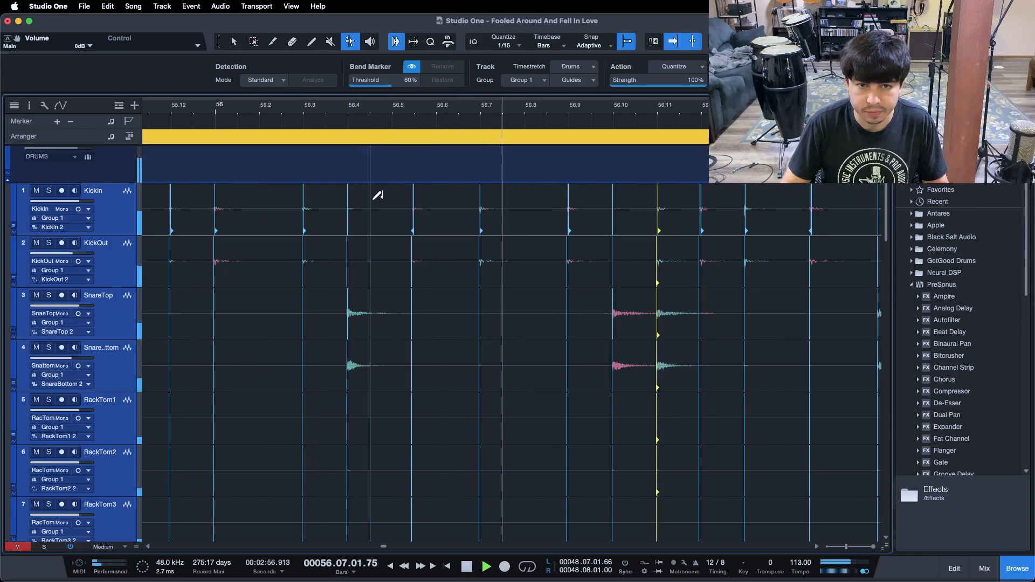
pyautogui.moveTo(414, 208); pyautogui.dragTo(435, 208)
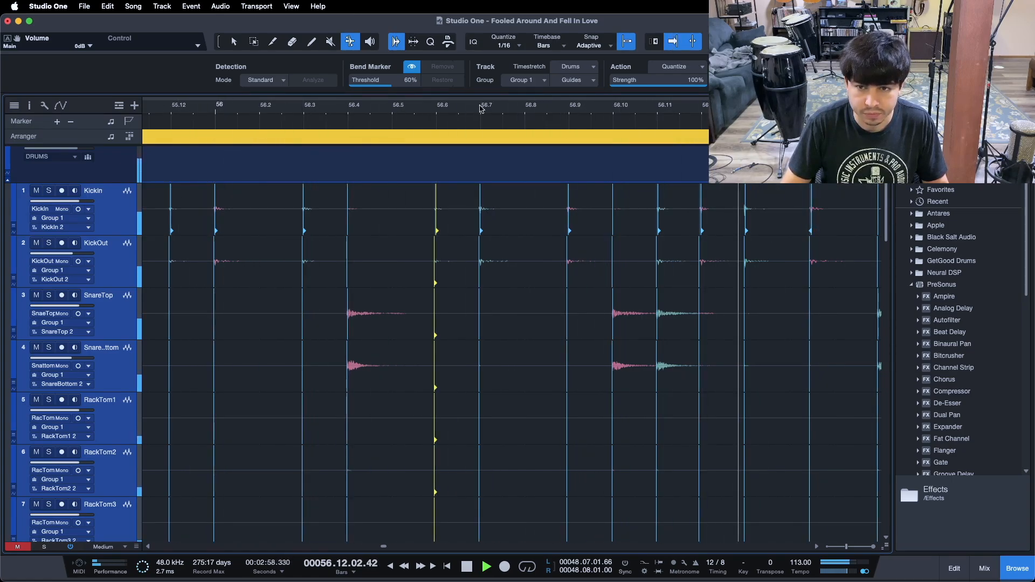
pyautogui.moveTo(649, 103); pyautogui.dragTo(232, 112)
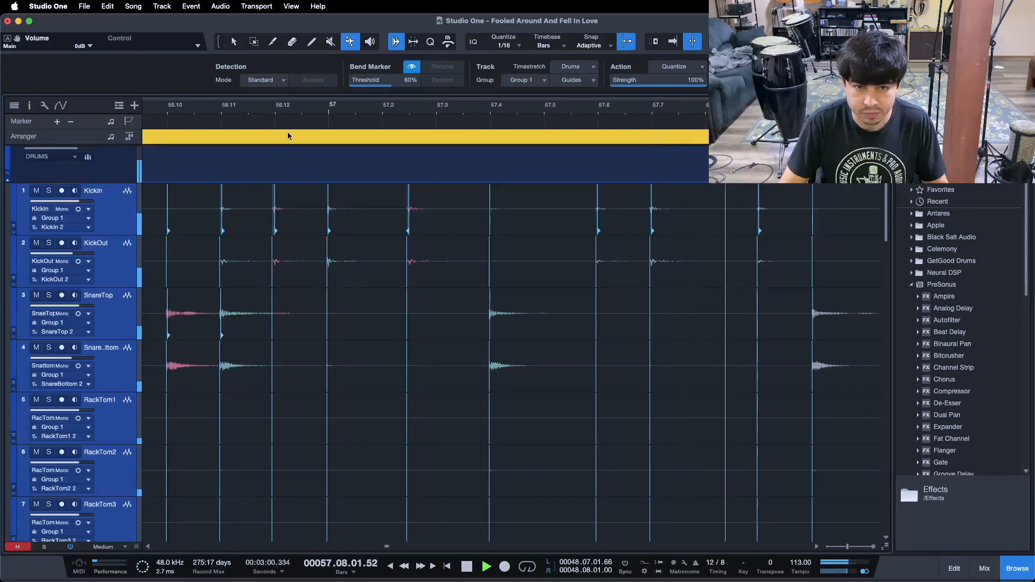
# Drag the kick bend marker near 57.2 onto the 57.3 grid line
pyautogui.moveTo(409, 200); pyautogui.dragTo(434, 206)
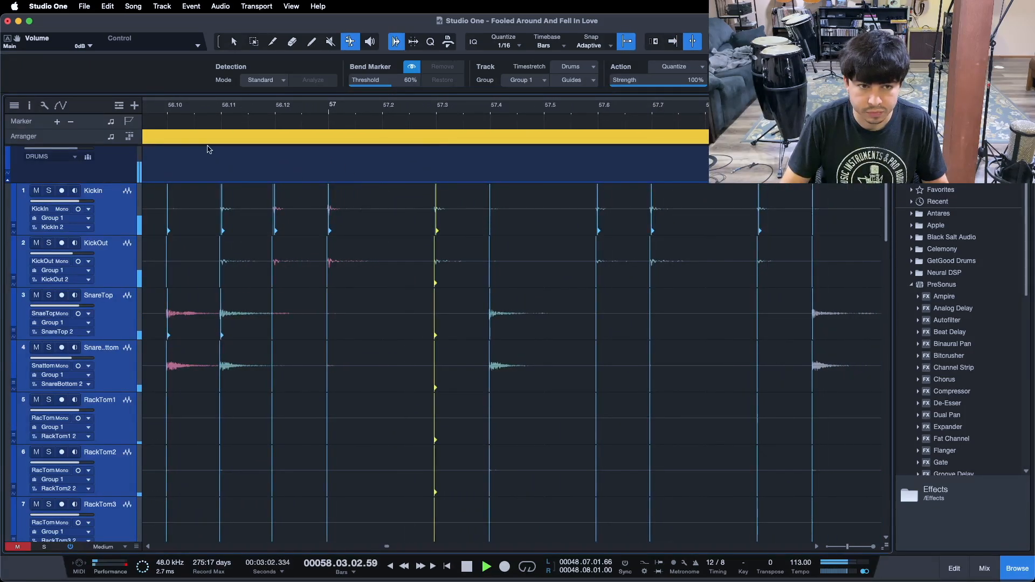
# Move to bar 60 and drag the kick bend markers near 60.11 and 60.12 onto their grid lines
pyautogui.moveTo(151, 112); pyautogui.dragTo(164, 112)
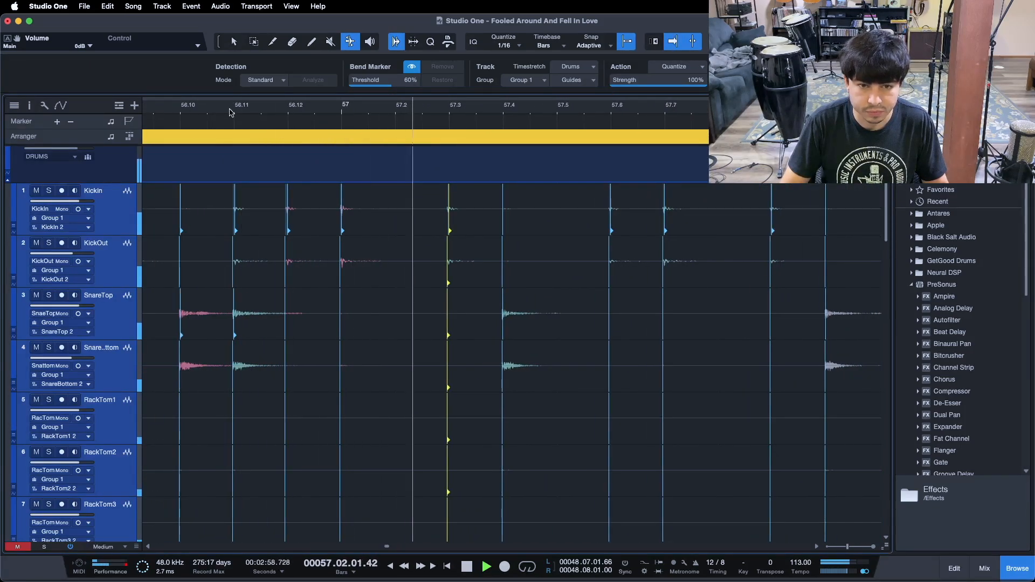
pyautogui.moveTo(638, 111); pyautogui.dragTo(267, 100)
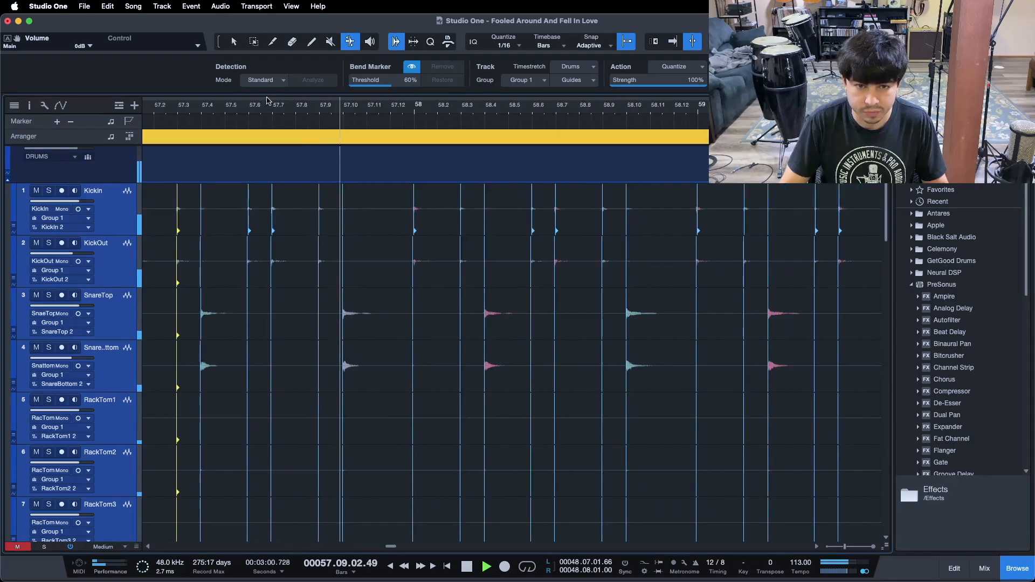
pyautogui.hscroll(3, 485, 116)
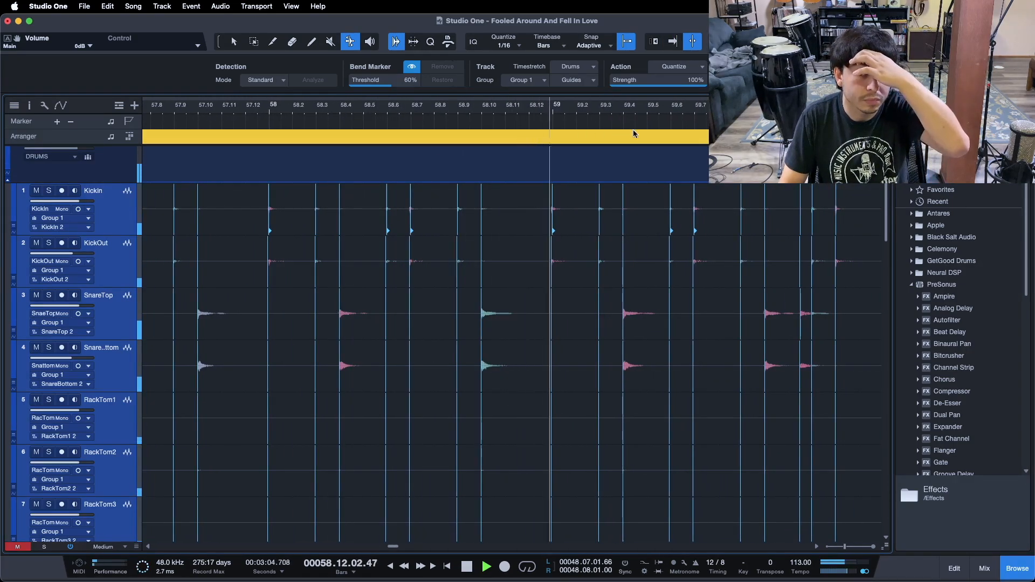
pyautogui.moveTo(755, 112); pyautogui.dragTo(250, 115)
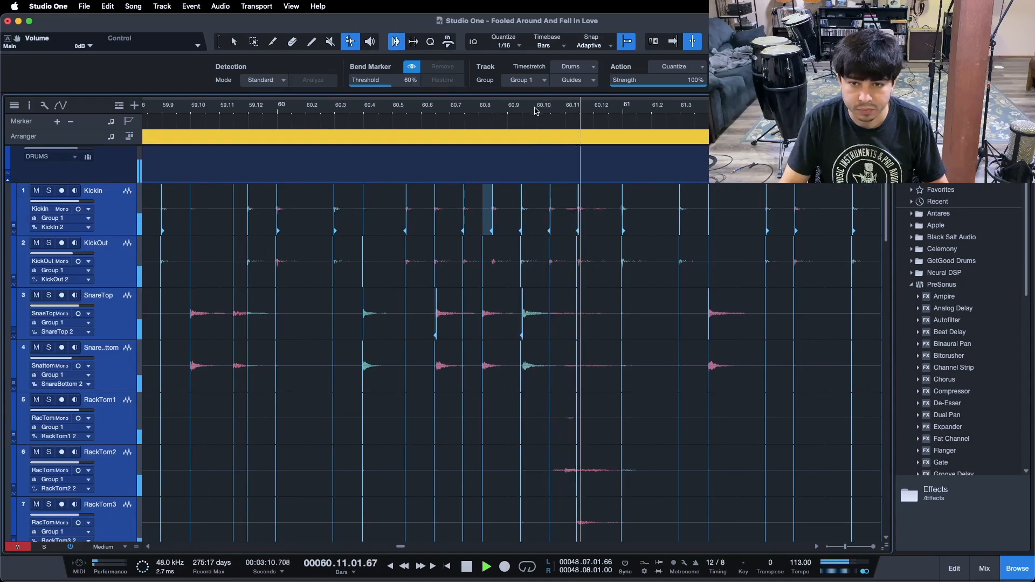
pyautogui.moveTo(513, 116); pyautogui.dragTo(497, 120)
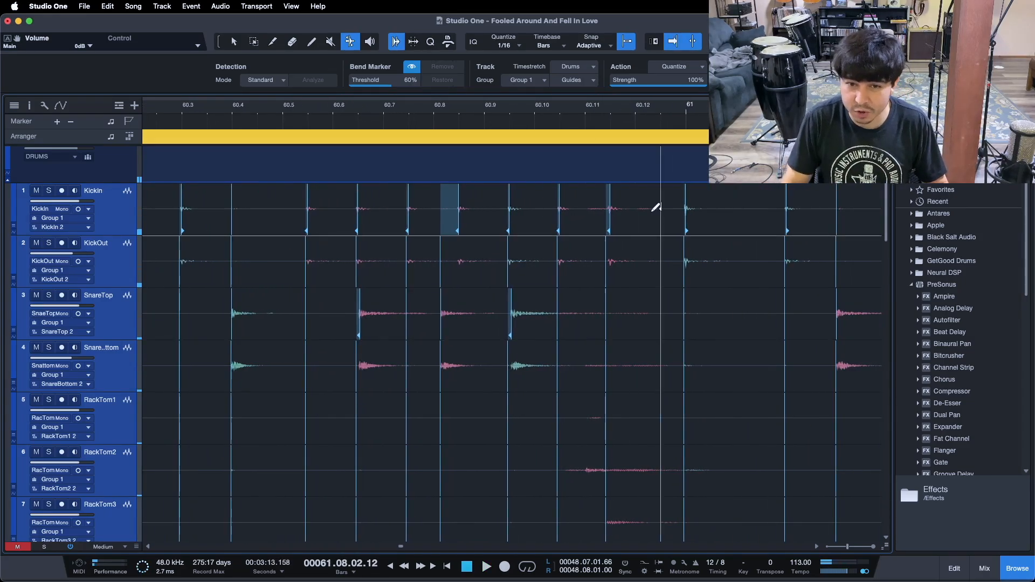
pyautogui.moveTo(620, 211); pyautogui.dragTo(623, 211)
pyautogui.moveTo(561, 201); pyautogui.dragTo(581, 201)
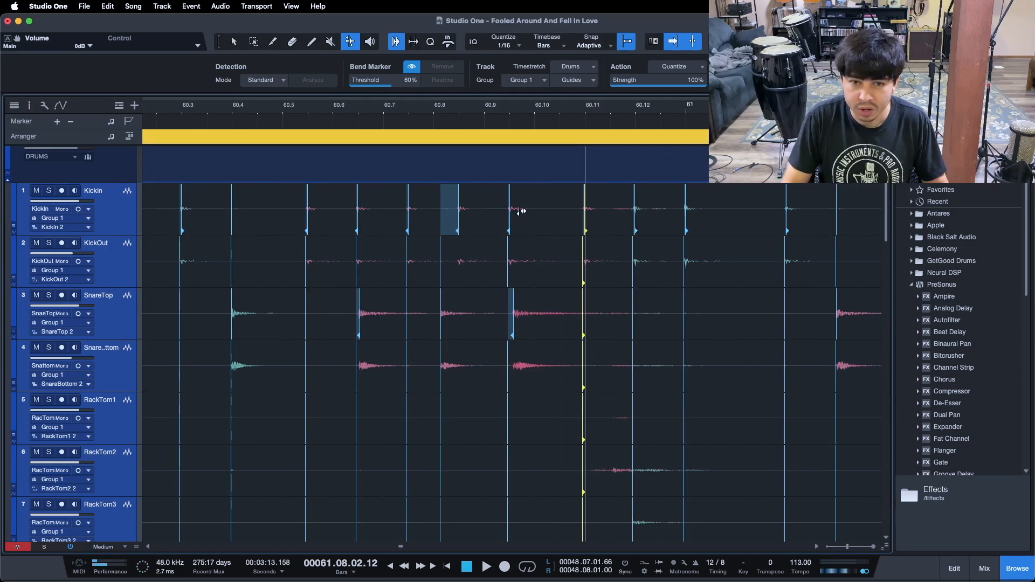
# Snap the snare and kick bend markers between 60.7 and 60.10 onto their nearest grid lines
pyautogui.moveTo(514, 303); pyautogui.dragTo(532, 304)
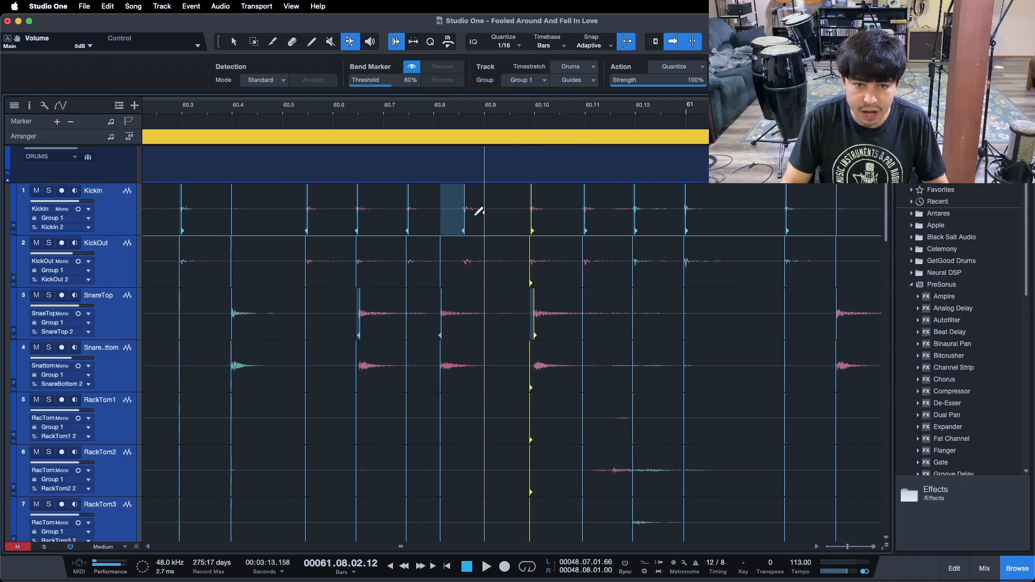
pyautogui.moveTo(445, 304); pyautogui.dragTo(458, 305)
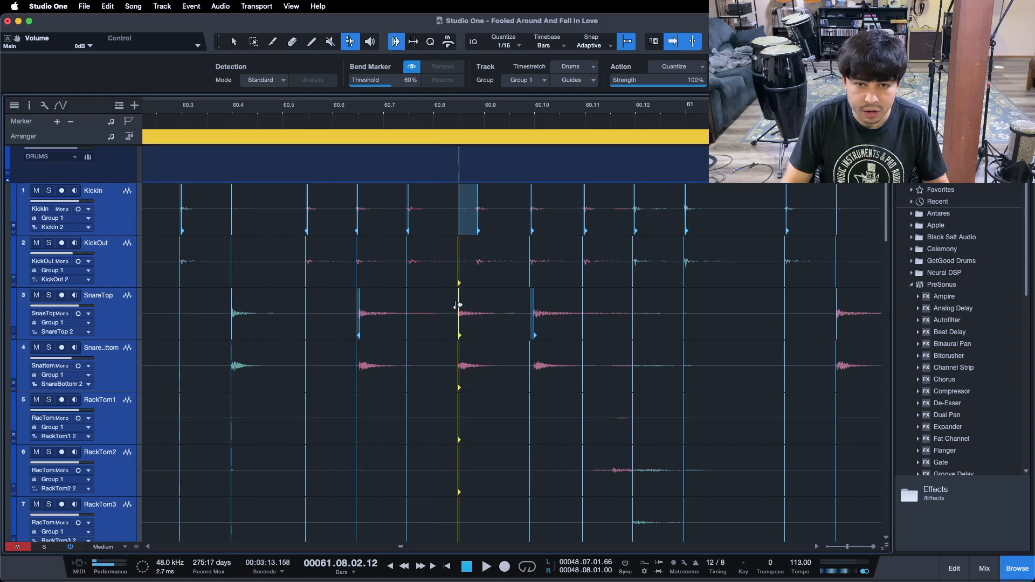
pyautogui.click(412, 208)
pyautogui.moveTo(428, 208); pyautogui.dragTo(429, 208)
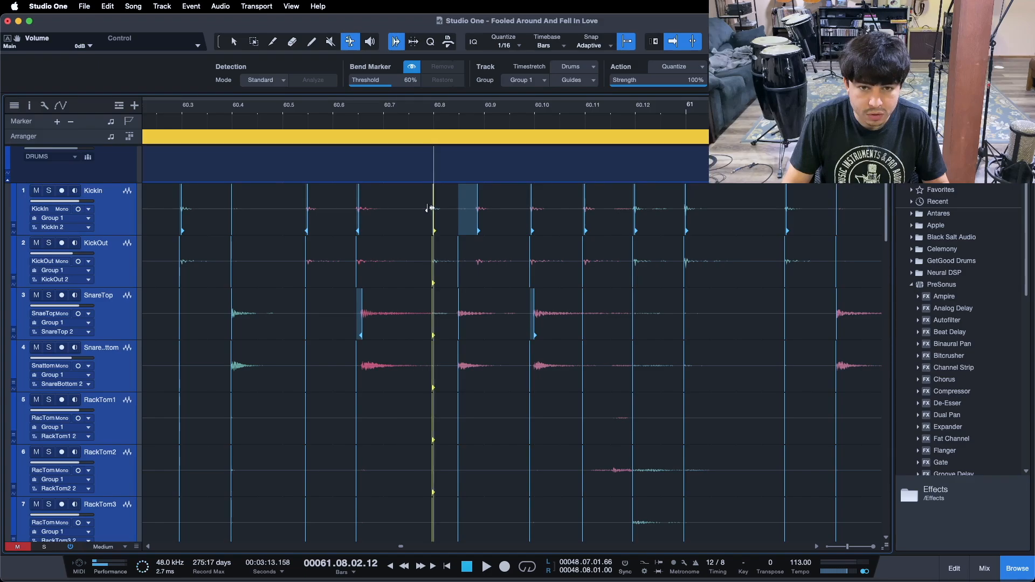
pyautogui.moveTo(359, 306); pyautogui.dragTo(379, 307)
# Play back from bar 60 and drag the kick marker near 60.6 onto its grid line
pyautogui.moveTo(309, 110)
pyautogui.mouseDown()
pyautogui.moveTo(318, 111)
pyautogui.moveTo(311, 107)
pyautogui.mouseUp()
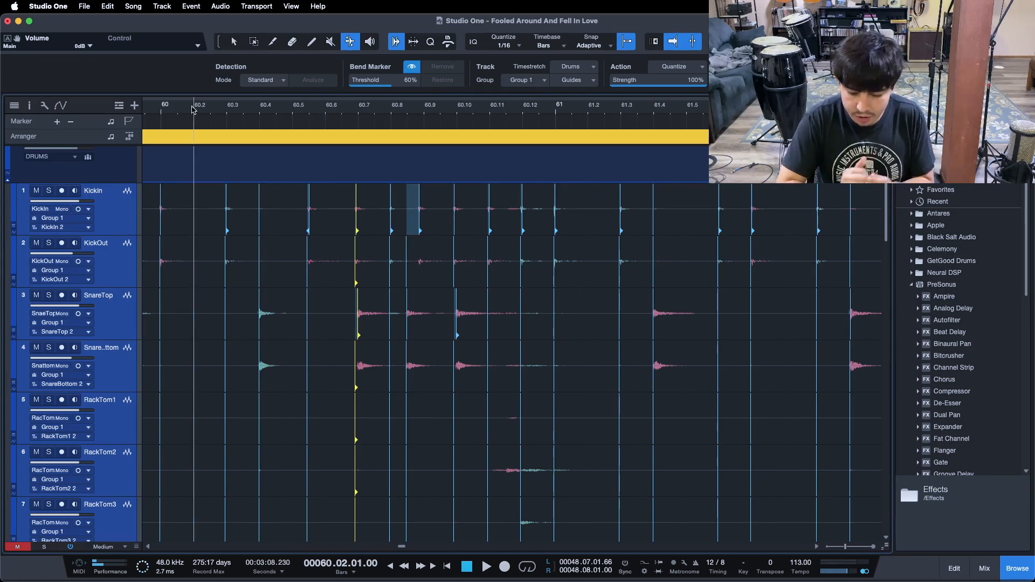
pyautogui.press('space')
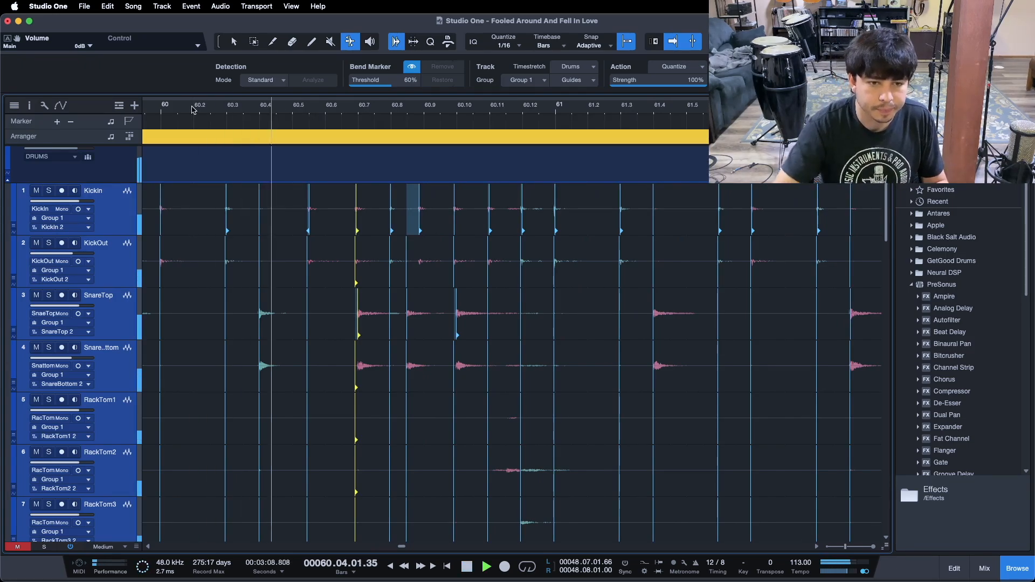
pyautogui.moveTo(309, 199); pyautogui.dragTo(324, 199)
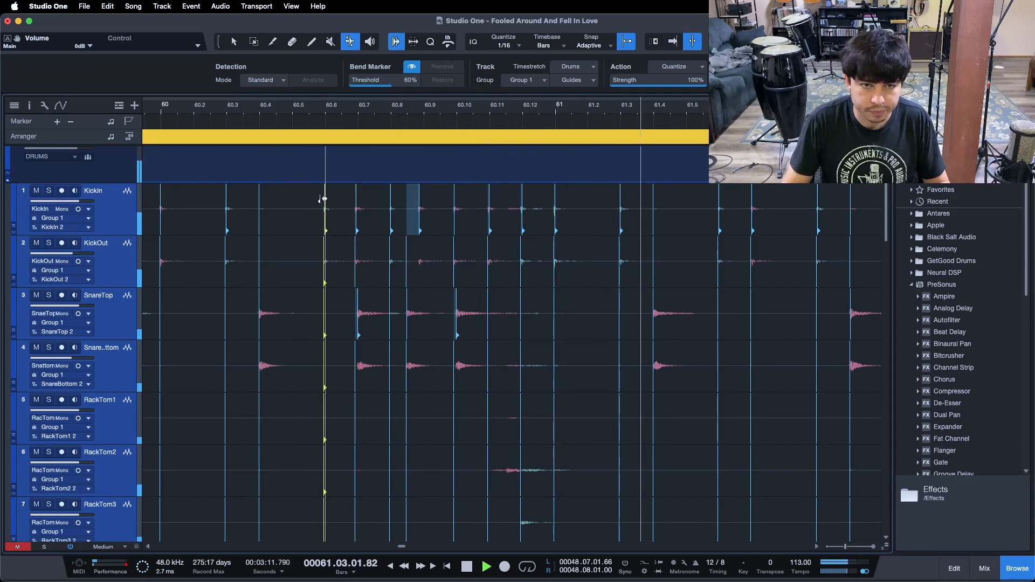
# Move to bar 65 and drag the snare marker near 65.4 and the kick marker near 65.3 onto the grid
pyautogui.click(153, 113)
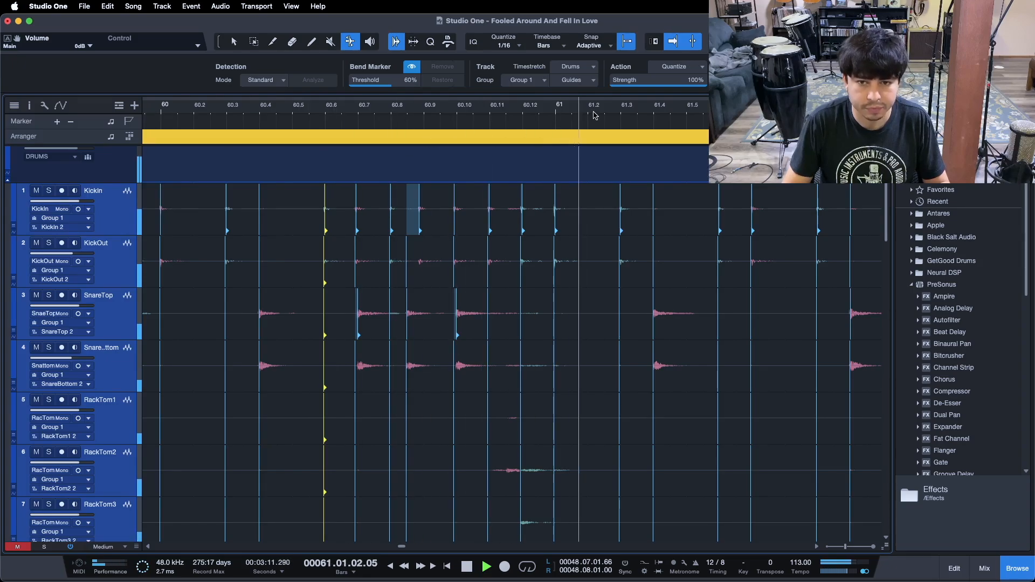
pyautogui.moveTo(410, 108); pyautogui.dragTo(312, 102)
pyautogui.moveTo(452, 114); pyautogui.dragTo(310, 113)
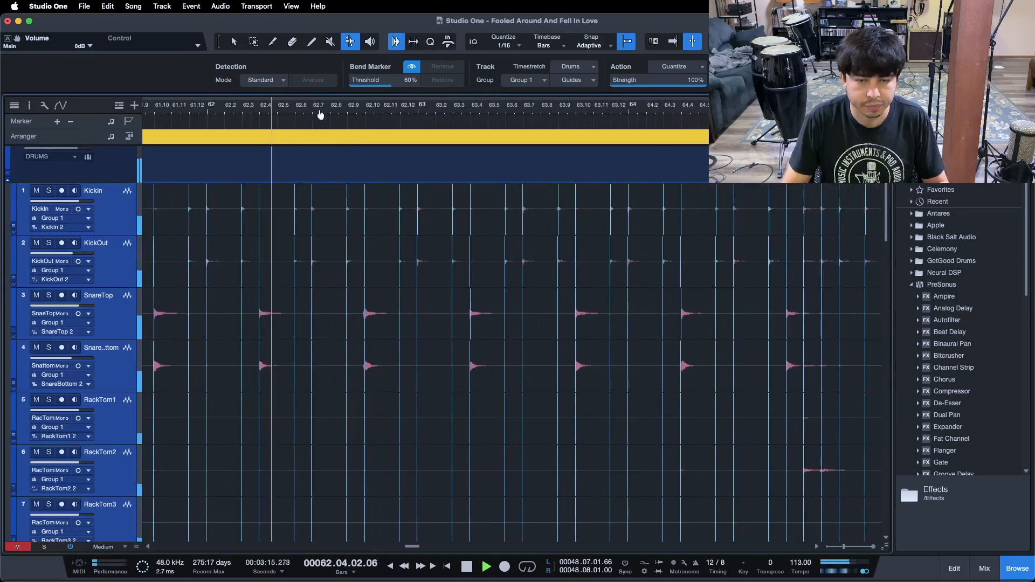
pyautogui.moveTo(490, 111); pyautogui.dragTo(319, 113)
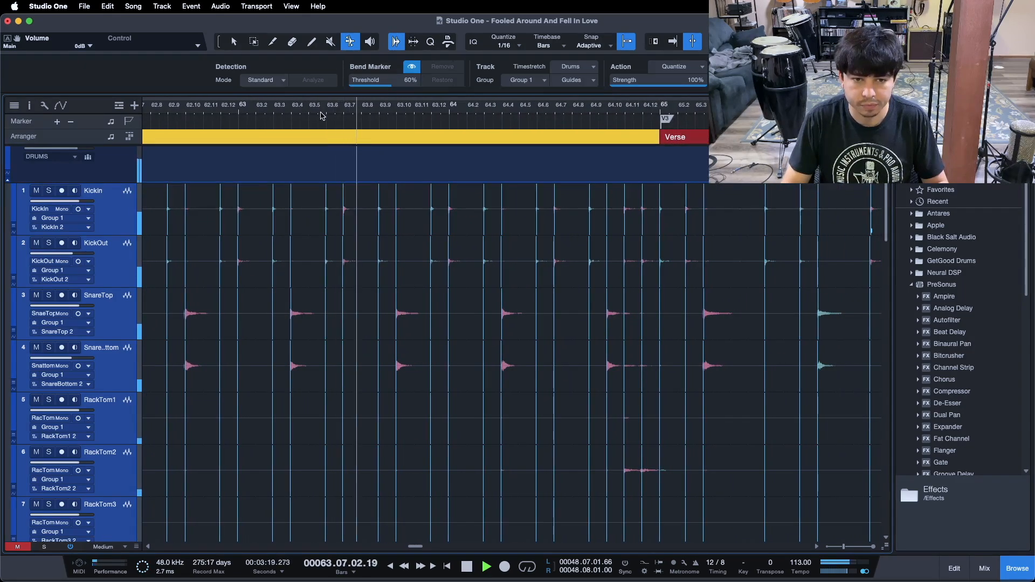
pyautogui.moveTo(409, 116); pyautogui.dragTo(340, 116)
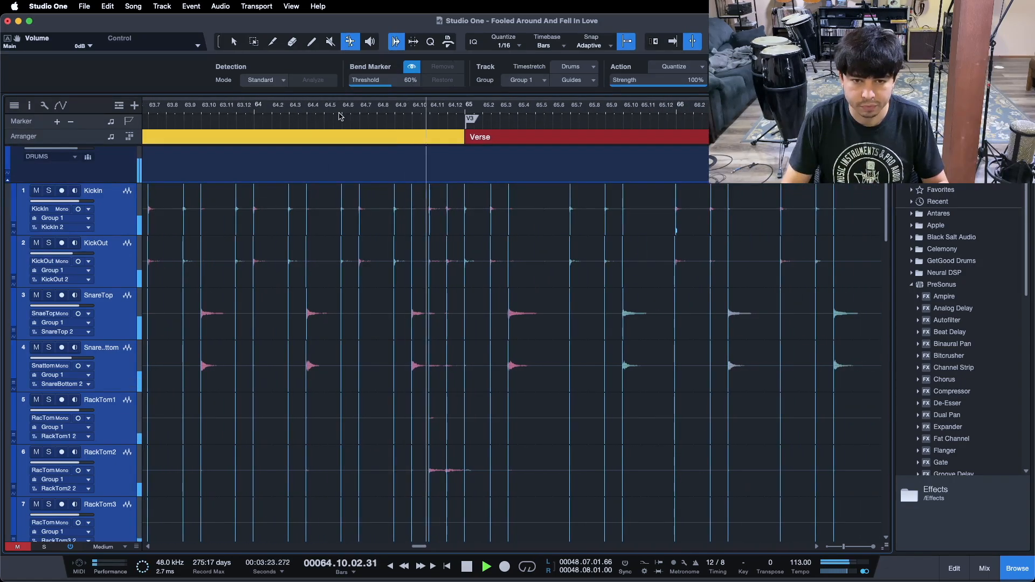
pyautogui.moveTo(547, 111)
pyautogui.mouseDown()
pyautogui.moveTo(370, 112)
pyautogui.moveTo(516, 125)
pyautogui.moveTo(374, 132)
pyautogui.moveTo(413, 126)
pyautogui.mouseUp()
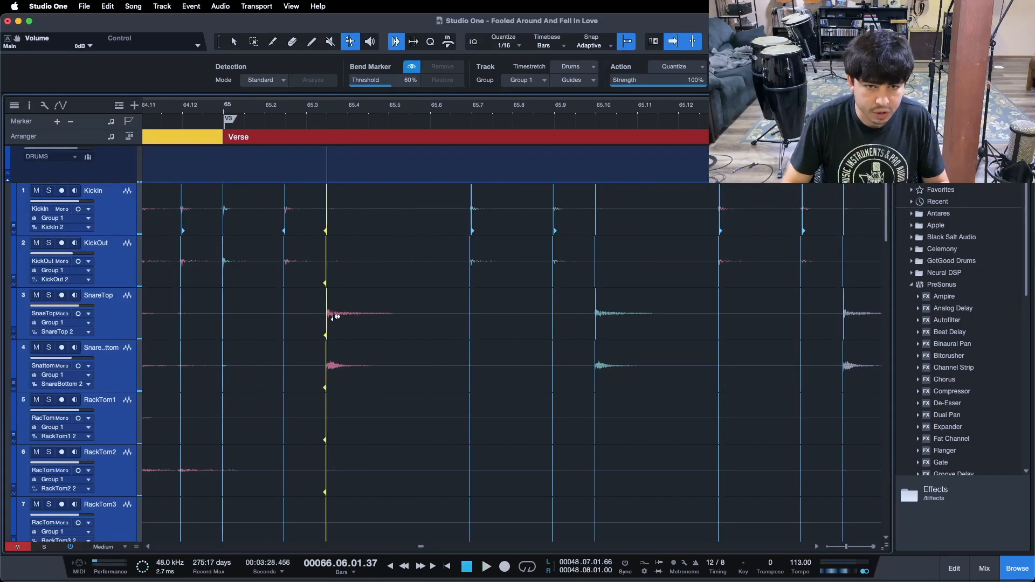
pyautogui.moveTo(338, 316); pyautogui.dragTo(343, 316)
pyautogui.moveTo(285, 208); pyautogui.dragTo(289, 208)
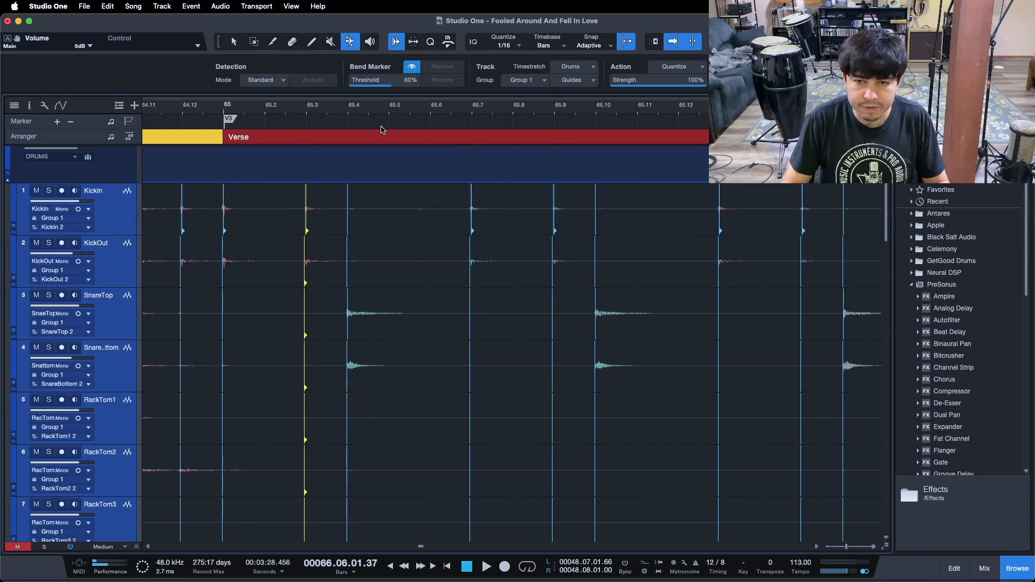
# Play back from bar 64 and follow the drums through to bar 68, then stop playback
pyautogui.moveTo(333, 110); pyautogui.dragTo(345, 101)
pyautogui.click(235, 110)
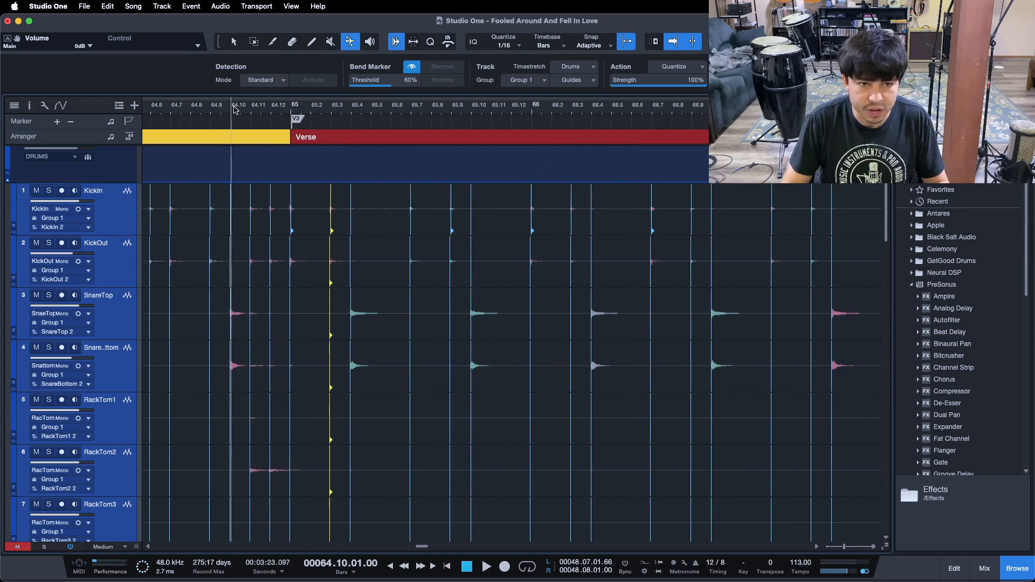
pyautogui.press('space')
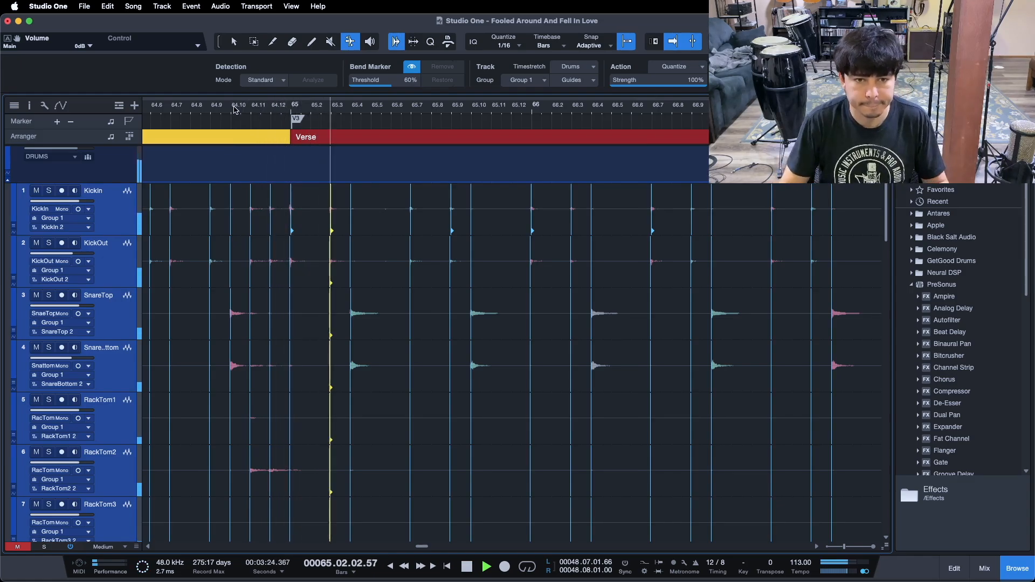
pyautogui.moveTo(456, 111); pyautogui.dragTo(369, 106)
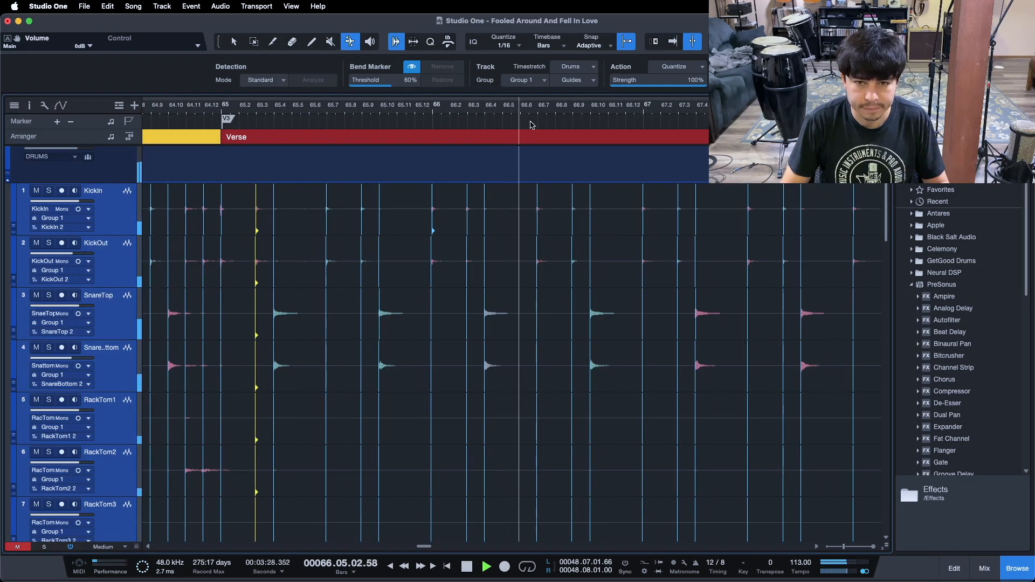
pyautogui.moveTo(592, 127); pyautogui.dragTo(372, 112)
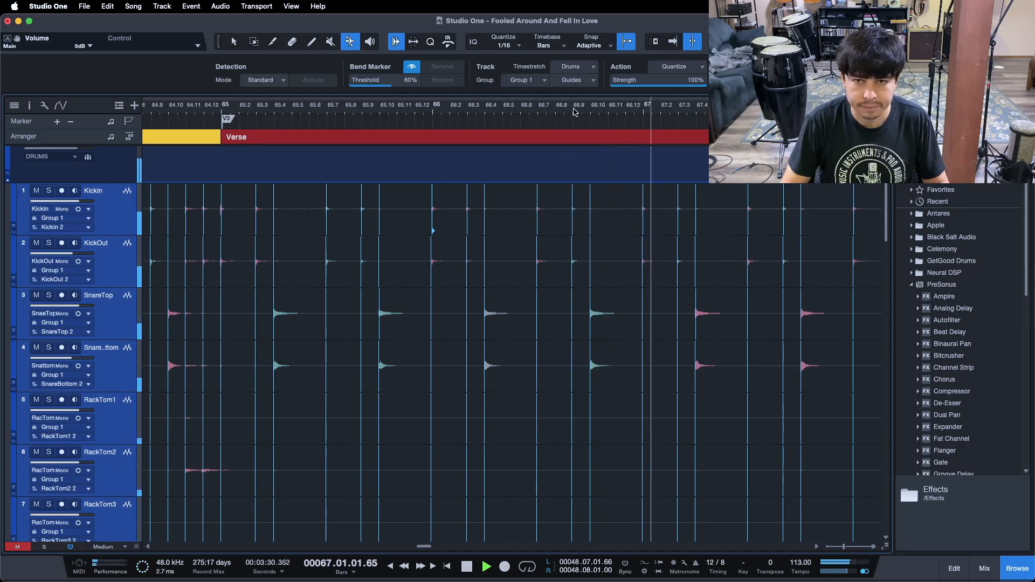
pyautogui.moveTo(557, 115); pyautogui.dragTo(300, 111)
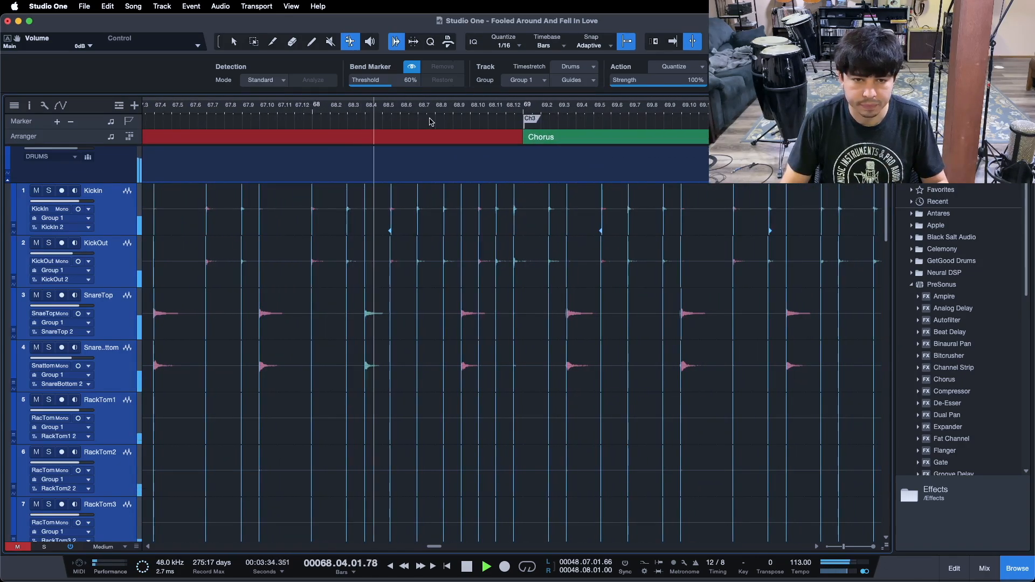
pyautogui.moveTo(396, 117); pyautogui.dragTo(409, 124)
pyautogui.press('space')
pyautogui.press('f')
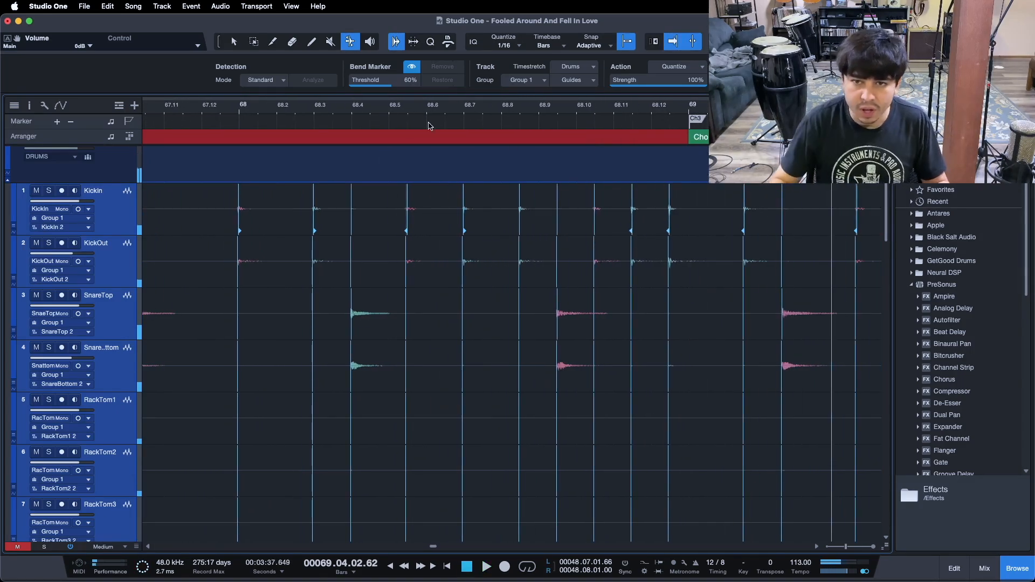
# Drag the kick bend markers near 69, 68.12 and 68.11 onto their grid lines
pyautogui.moveTo(676, 207); pyautogui.dragTo(695, 207)
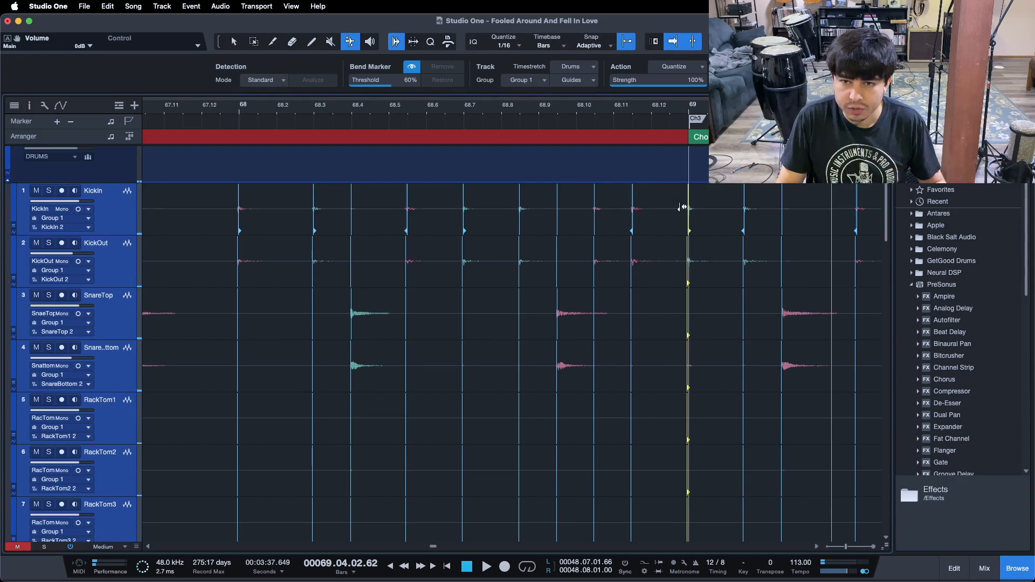
pyautogui.moveTo(633, 204); pyautogui.dragTo(649, 208)
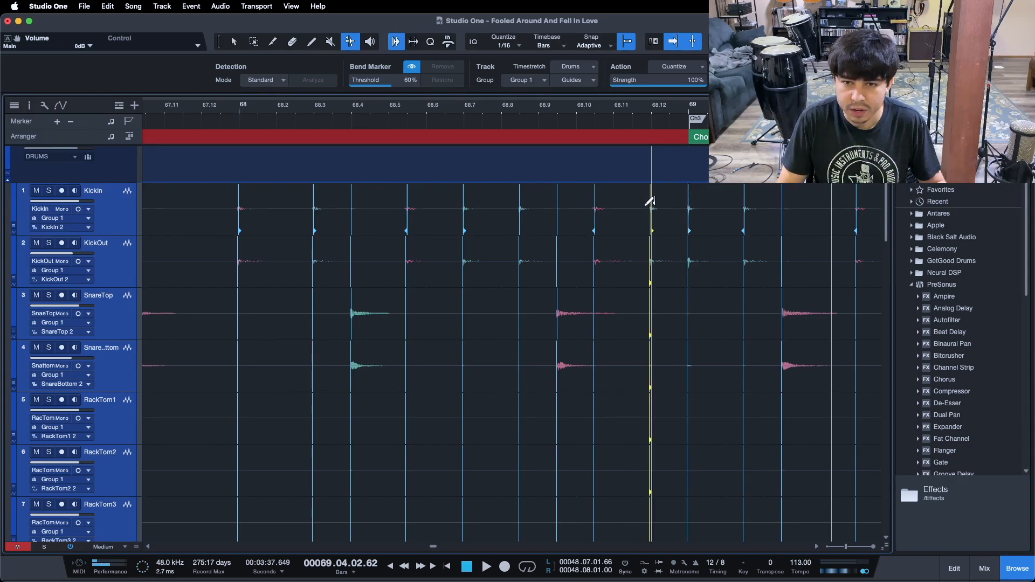
pyautogui.moveTo(612, 207); pyautogui.dragTo(612, 208)
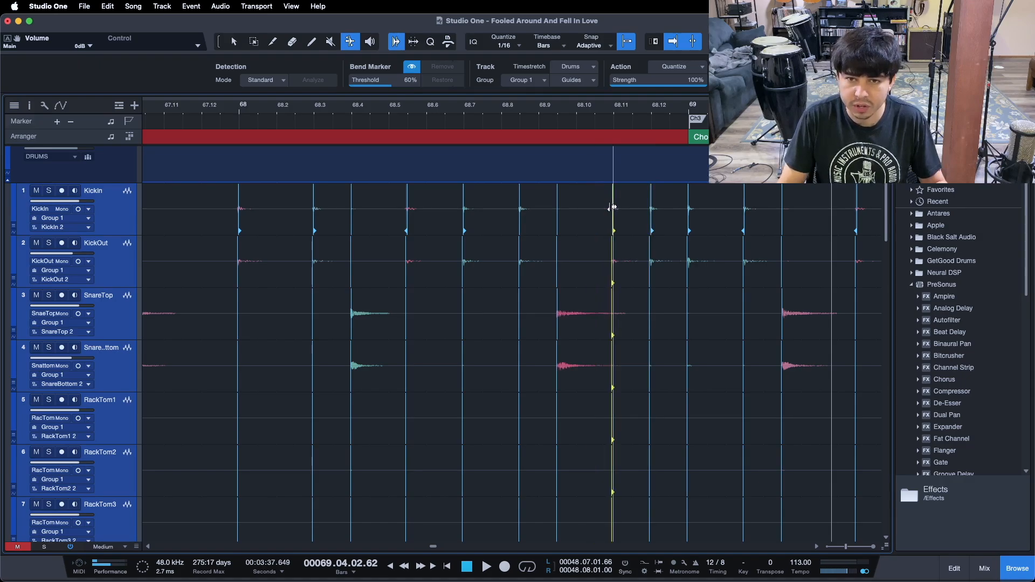
# Drag the snare marker near 68.10 and the kick marker near 68.9 onto their grid lines
pyautogui.click(563, 299)
pyautogui.moveTo(573, 303); pyautogui.dragTo(574, 303)
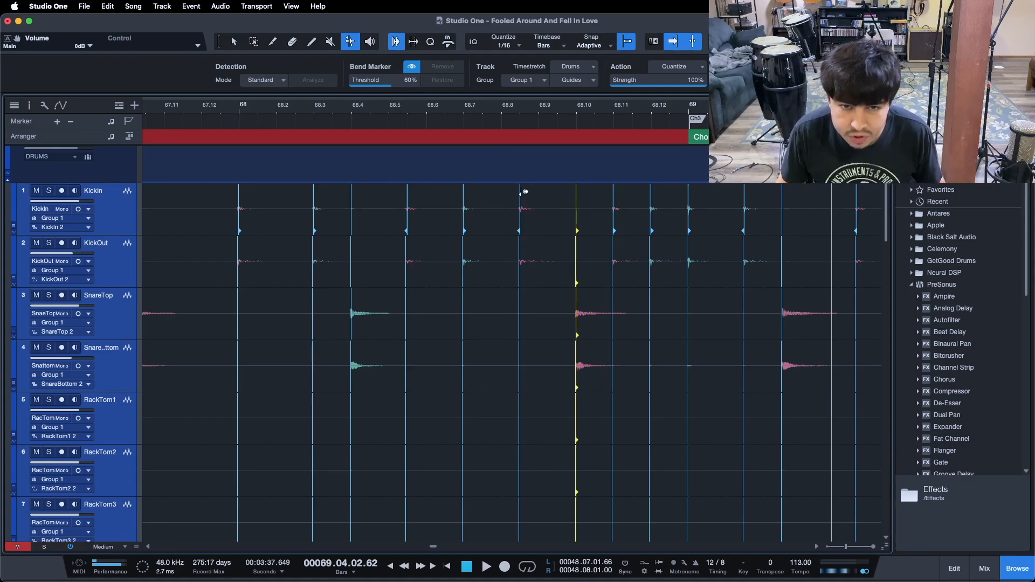
pyautogui.moveTo(522, 194); pyautogui.dragTo(535, 194)
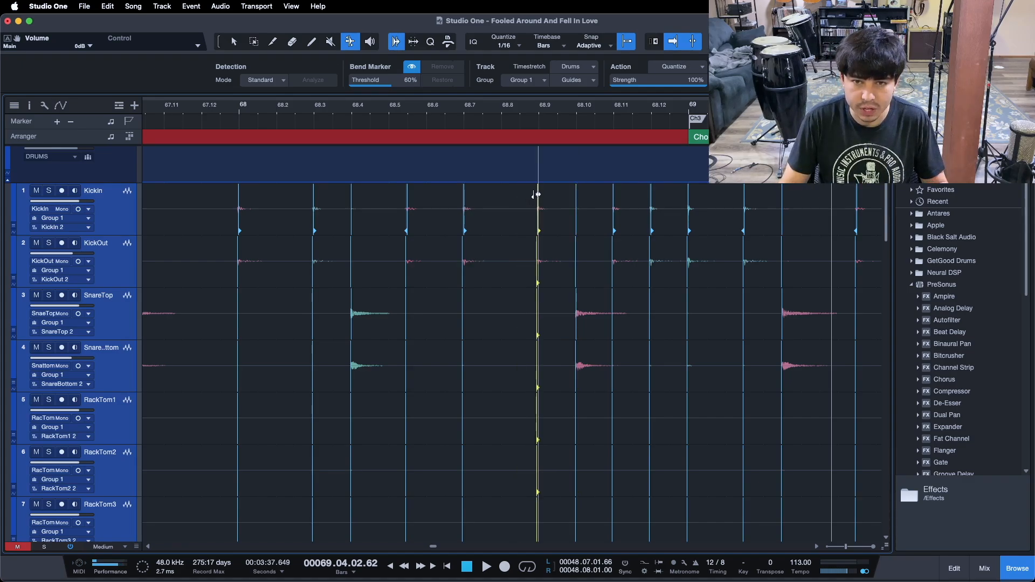
# Drag the kick bend markers near 68.7 and 68.6 onto the grid
pyautogui.click(462, 203)
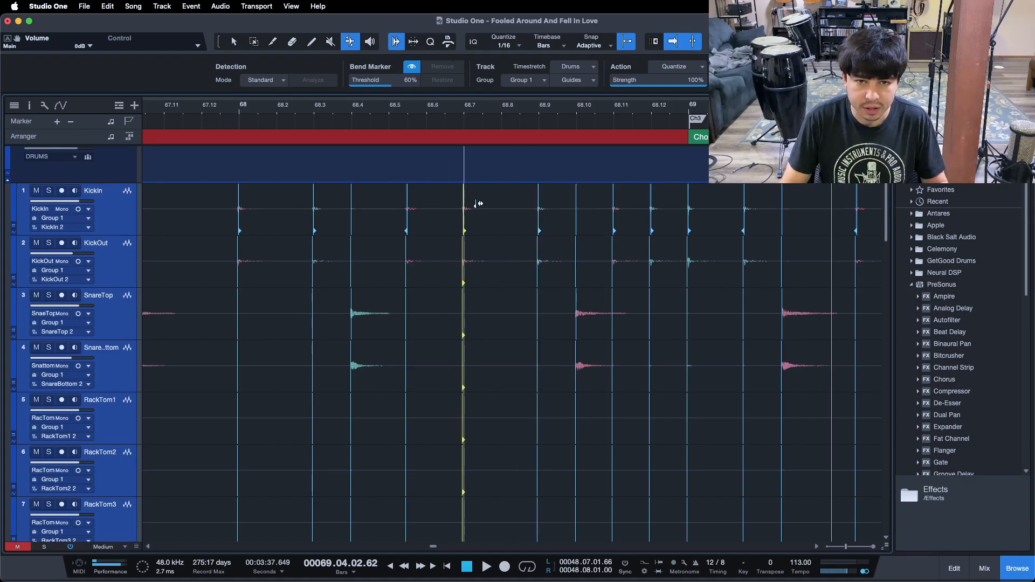
pyautogui.moveTo(484, 204); pyautogui.dragTo(487, 203)
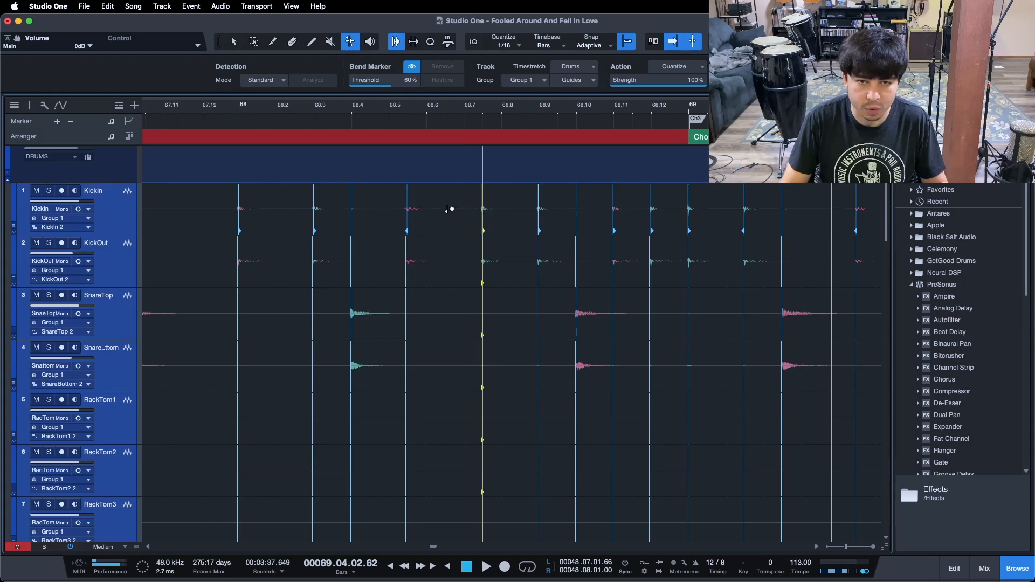
pyautogui.moveTo(410, 212); pyautogui.dragTo(424, 212)
# Play back bar 68 and drag the kick marker near 68.8 back onto the 68.7 grid line
pyautogui.click(175, 109)
pyautogui.press('space')
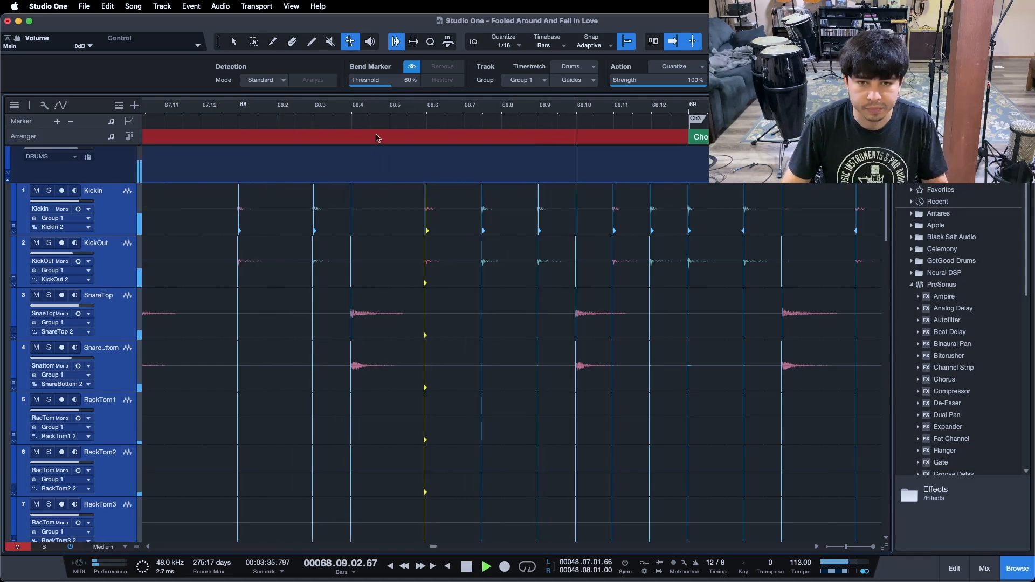
pyautogui.moveTo(485, 204); pyautogui.dragTo(463, 199)
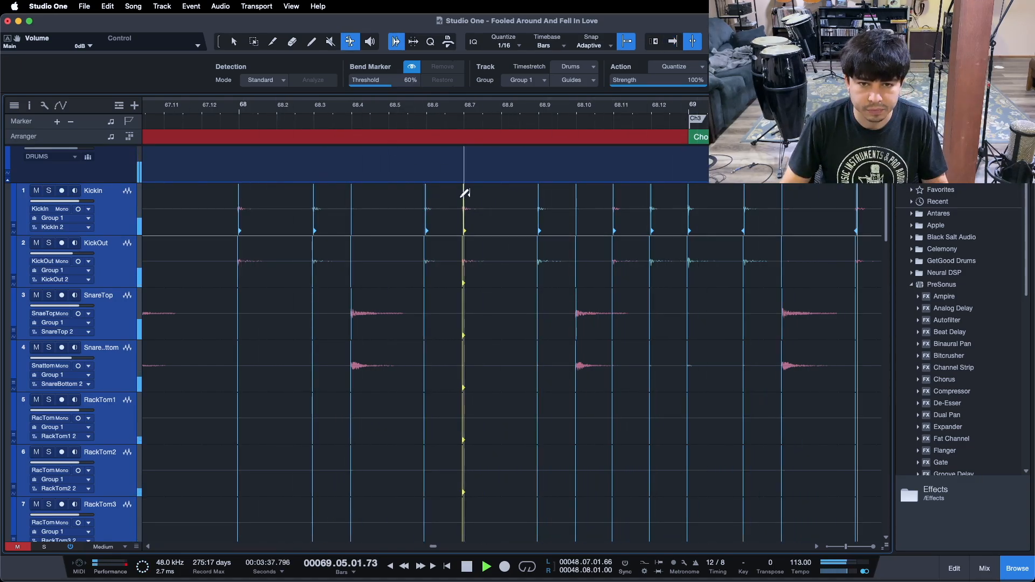
pyautogui.click(178, 107)
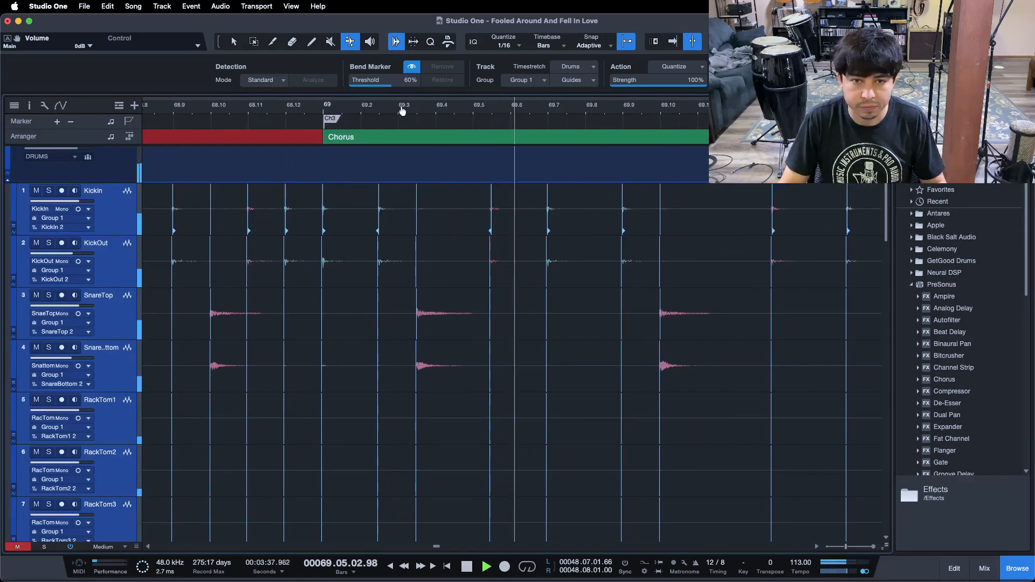
# Quantize the snare hit near 69.4 and drag the kick bend markers near 69.3 and 69.6 onto their grid lines
pyautogui.click(419, 303)
pyautogui.press('q')
pyautogui.moveTo(380, 208); pyautogui.dragTo(393, 209)
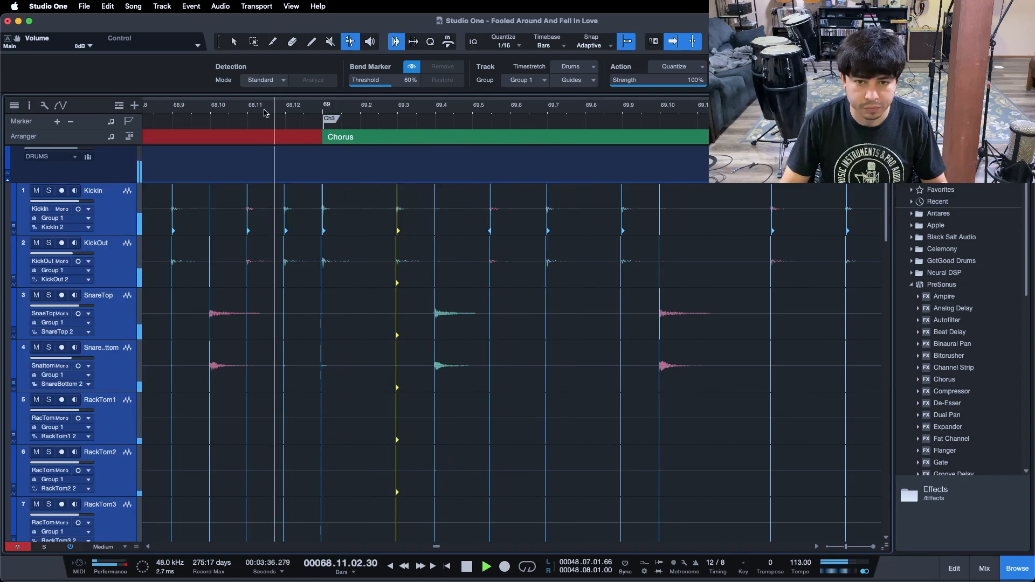
pyautogui.moveTo(492, 198); pyautogui.dragTo(506, 201)
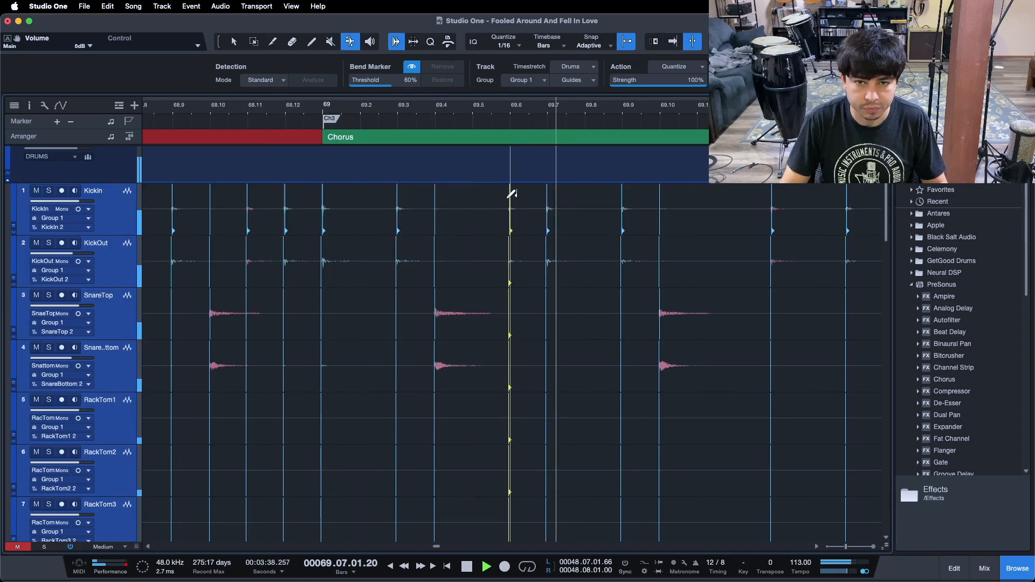
# Nudge the snare bend marker at 69.4 precisely onto its grid line
pyautogui.click(209, 112)
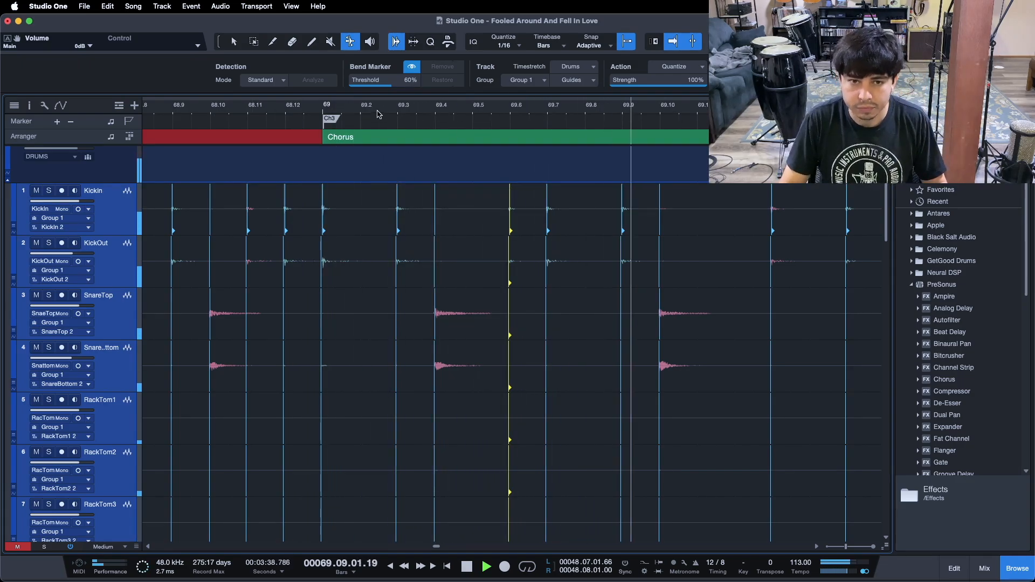
pyautogui.moveTo(462, 112); pyautogui.dragTo(433, 127)
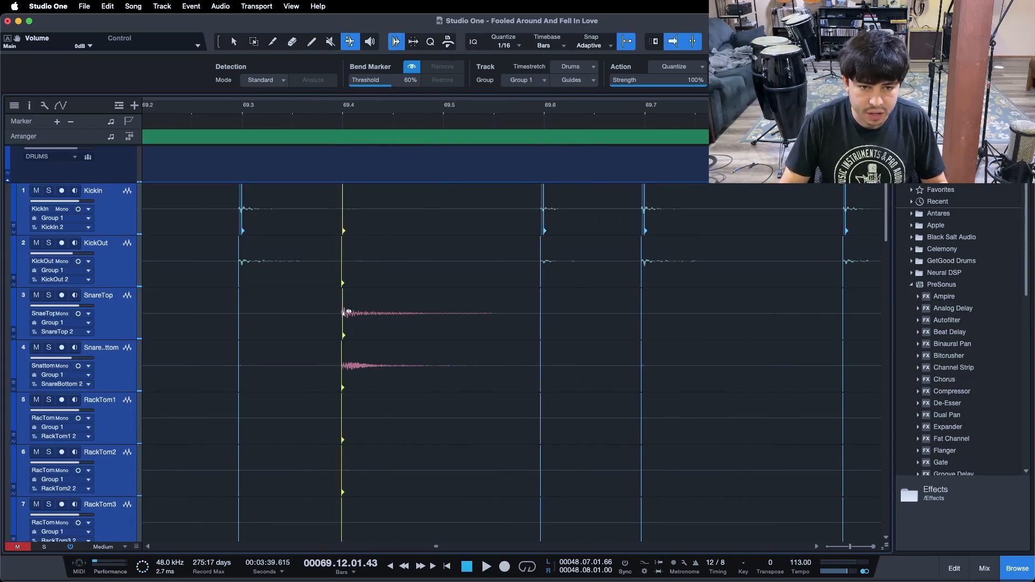
pyautogui.moveTo(360, 312)
pyautogui.mouseDown()
pyautogui.moveTo(370, 312)
pyautogui.moveTo(351, 313)
pyautogui.mouseUp()
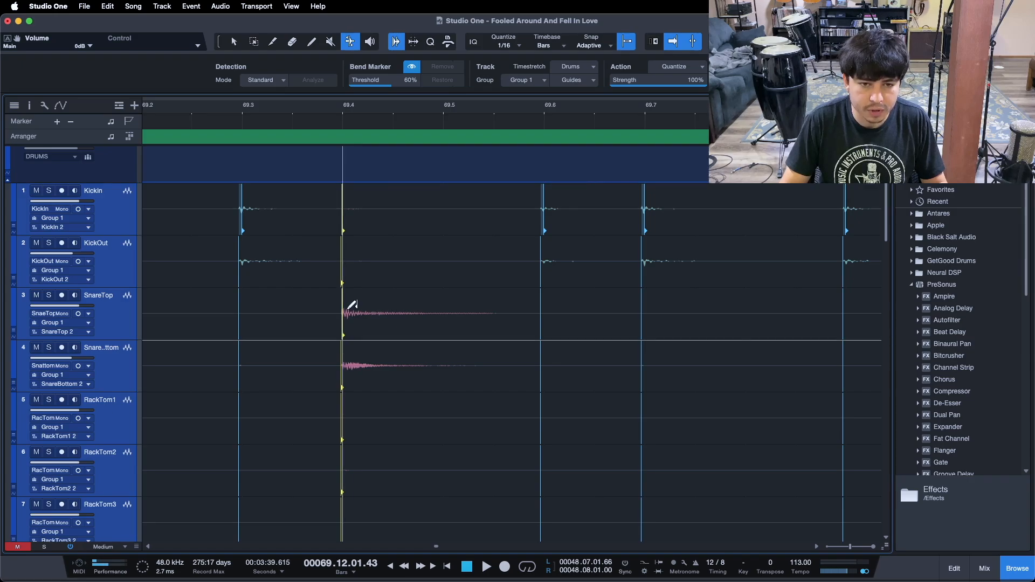
# Play back from bar 69 and survey the following bars of the drum tracks
pyautogui.moveTo(361, 106); pyautogui.dragTo(374, 96)
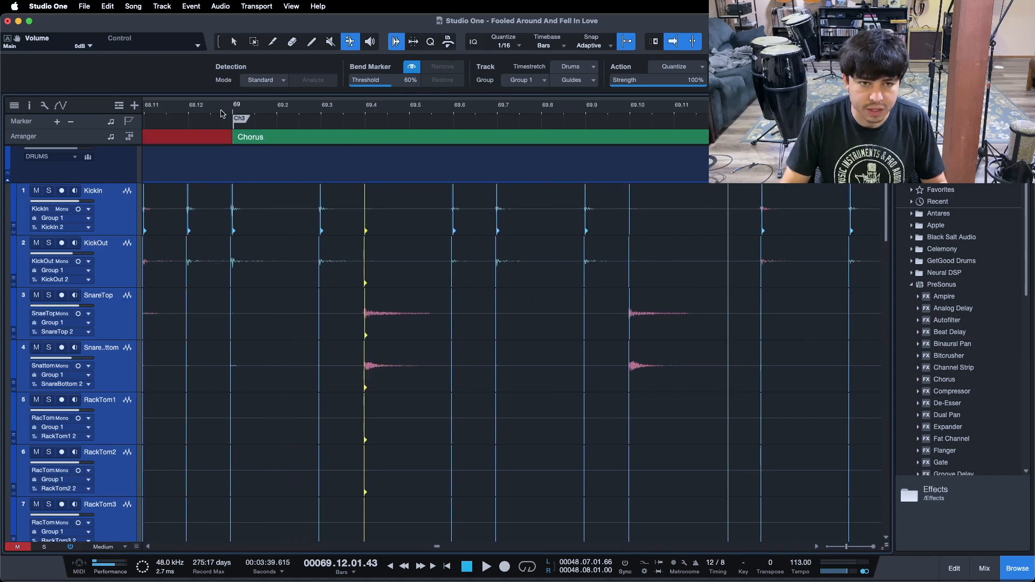
pyautogui.press('space')
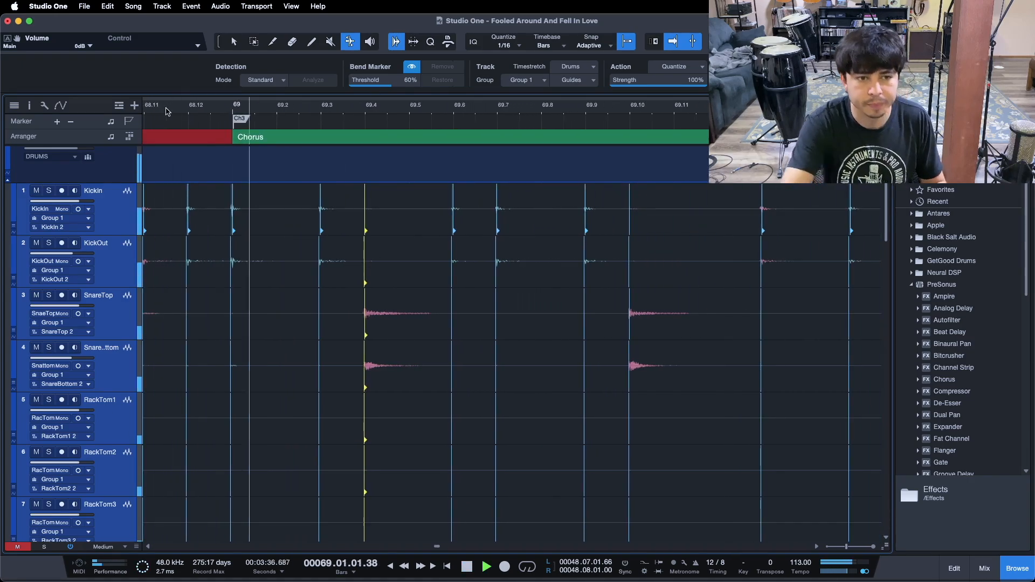
pyautogui.moveTo(548, 108); pyautogui.dragTo(260, 96)
pyautogui.click(273, 112)
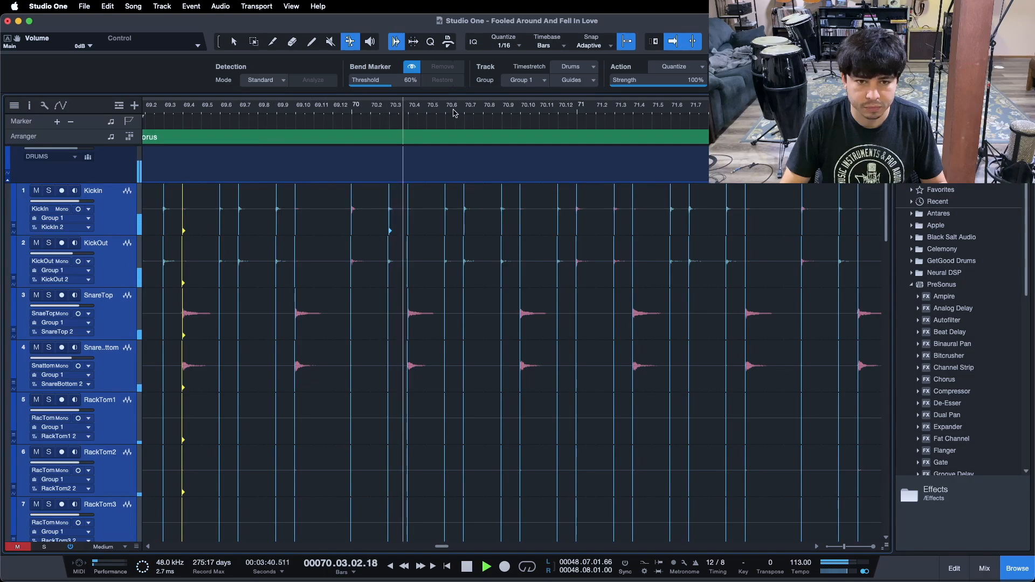
pyautogui.moveTo(576, 106); pyautogui.dragTo(362, 100)
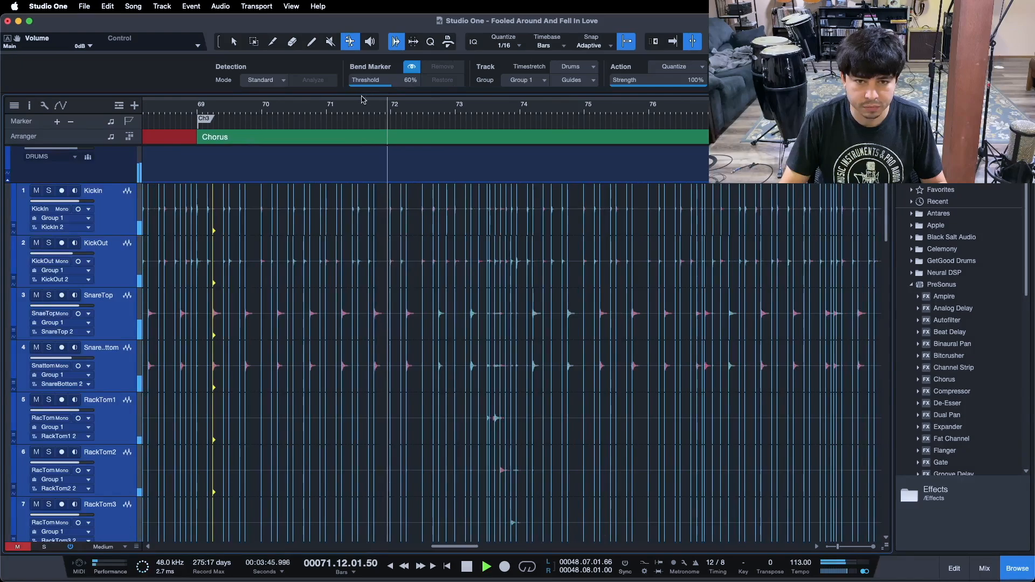
# Drag the kick bend marker near 73.5 onto its grid line
pyautogui.click(437, 137)
pyautogui.moveTo(440, 118); pyautogui.dragTo(429, 149)
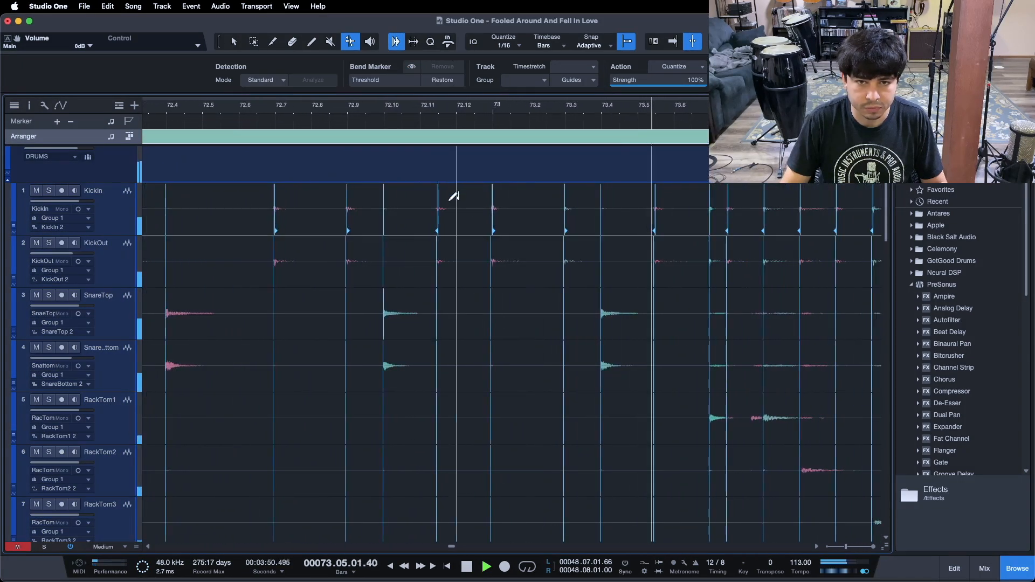
pyautogui.click(224, 113)
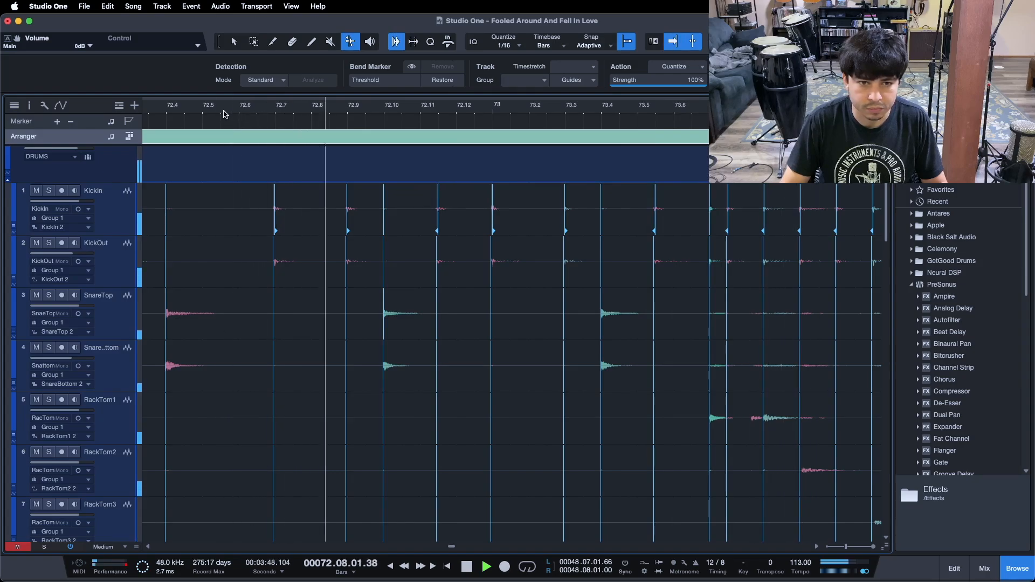
pyautogui.click(455, 195)
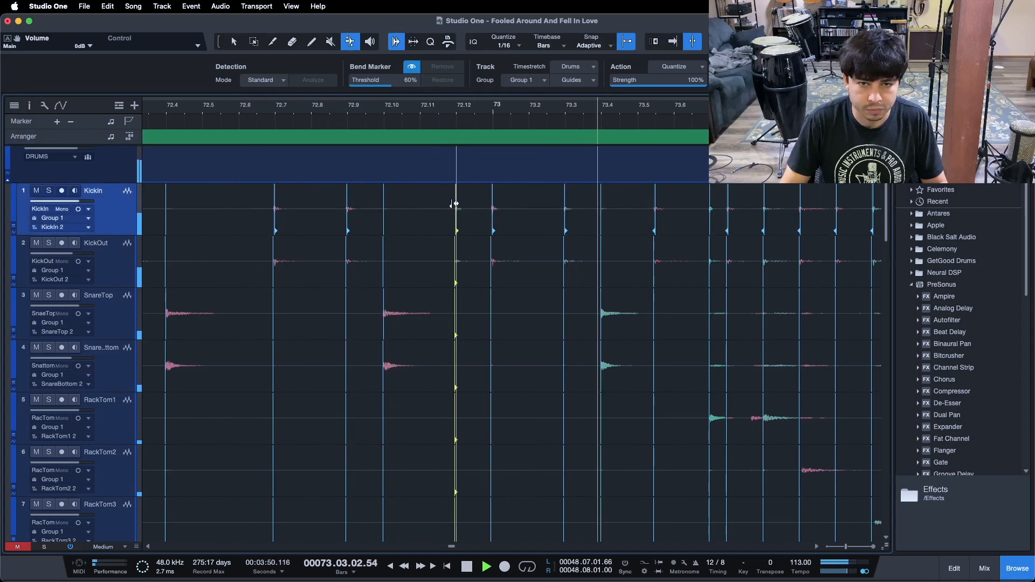
pyautogui.click(237, 113)
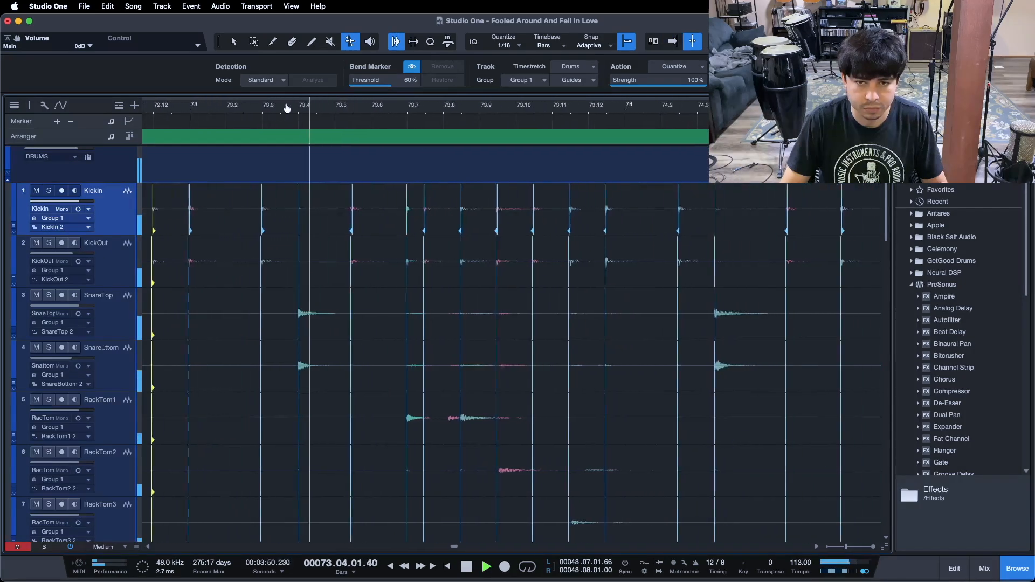
pyautogui.click(356, 207)
pyautogui.moveTo(357, 206); pyautogui.dragTo(362, 199)
# Play back bar 73 and drag the kick markers just before 74 and 73.12 onto those grid lines
pyautogui.click(158, 110)
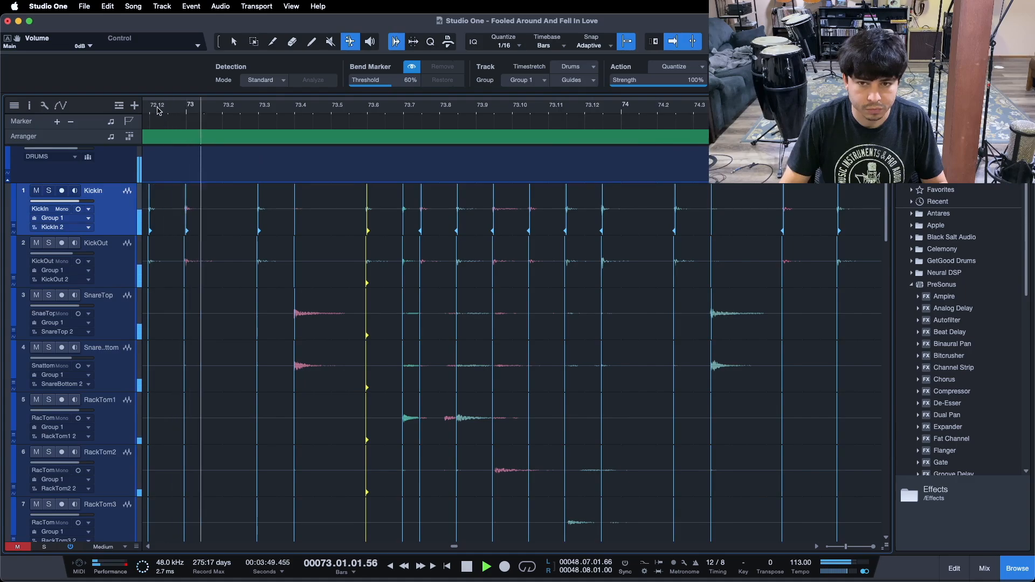
pyautogui.moveTo(551, 110); pyautogui.dragTo(502, 119)
pyautogui.press('space')
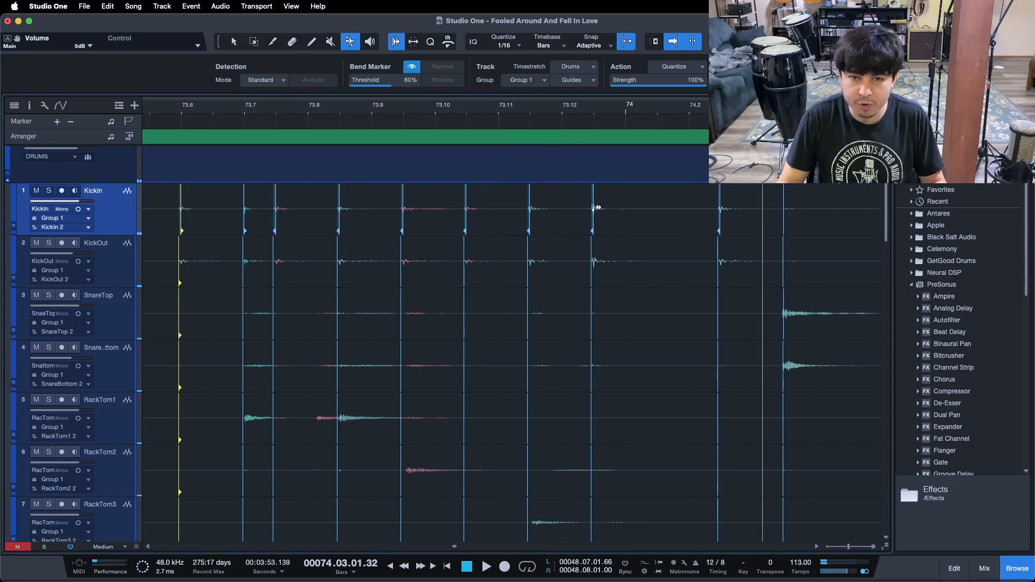
pyautogui.moveTo(596, 204); pyautogui.dragTo(622, 207)
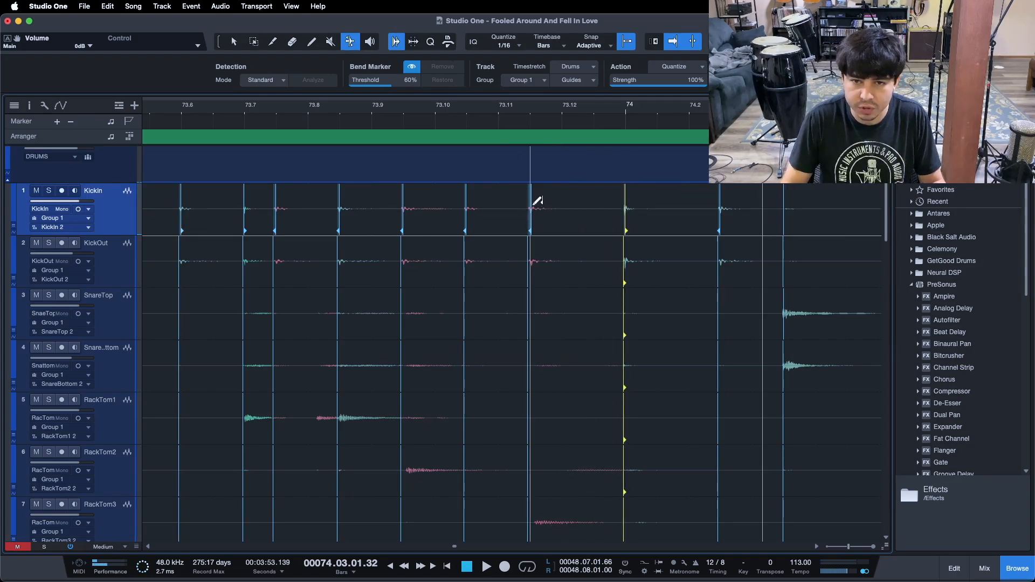
pyautogui.moveTo(534, 208); pyautogui.dragTo(558, 207)
# Drag the kick bend markers near 73.11, 73.10 and 73.9 onto their grid lines
pyautogui.click(467, 209)
pyautogui.moveTo(487, 209); pyautogui.dragTo(488, 210)
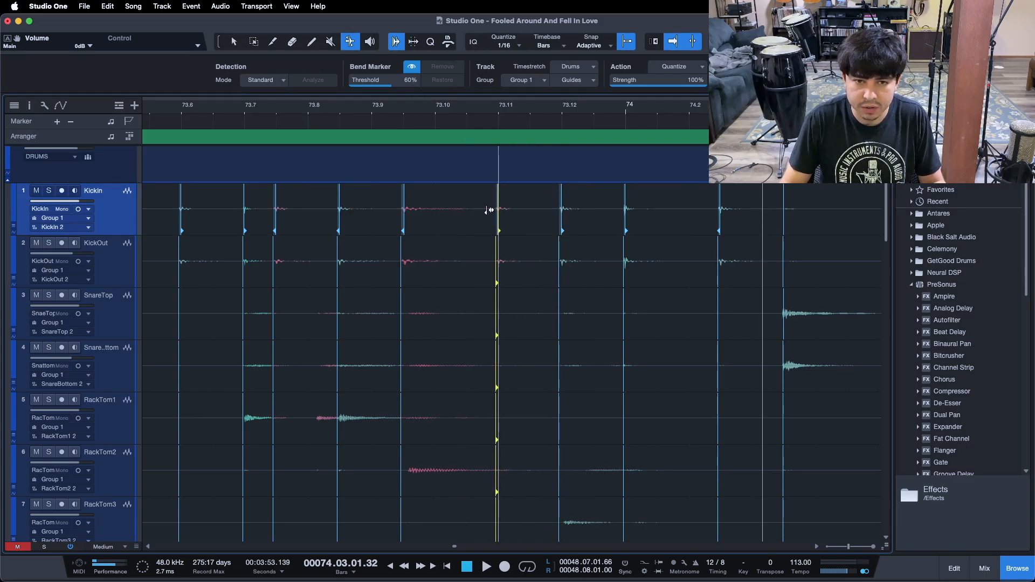
pyautogui.click(407, 206)
pyautogui.moveTo(433, 205); pyautogui.dragTo(435, 205)
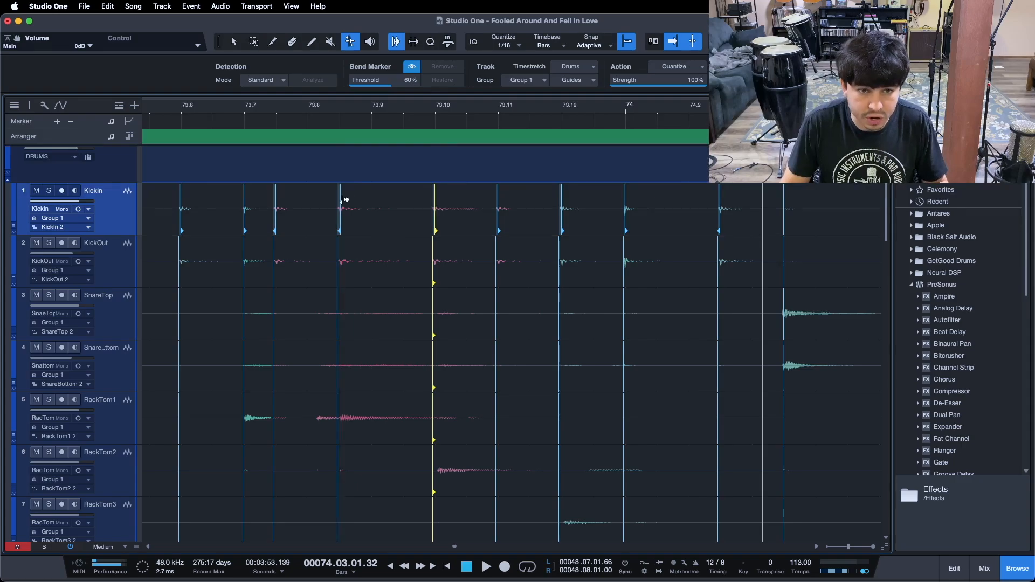
pyautogui.moveTo(349, 200); pyautogui.dragTo(364, 199)
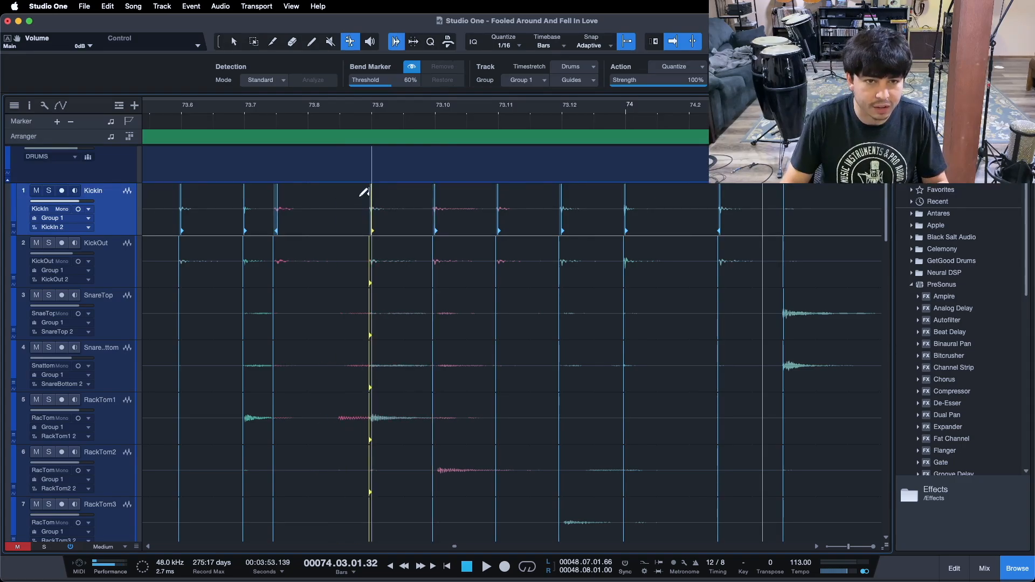
# Nudge the kick bend marker near 73.7 onto its grid line
pyautogui.click(276, 208)
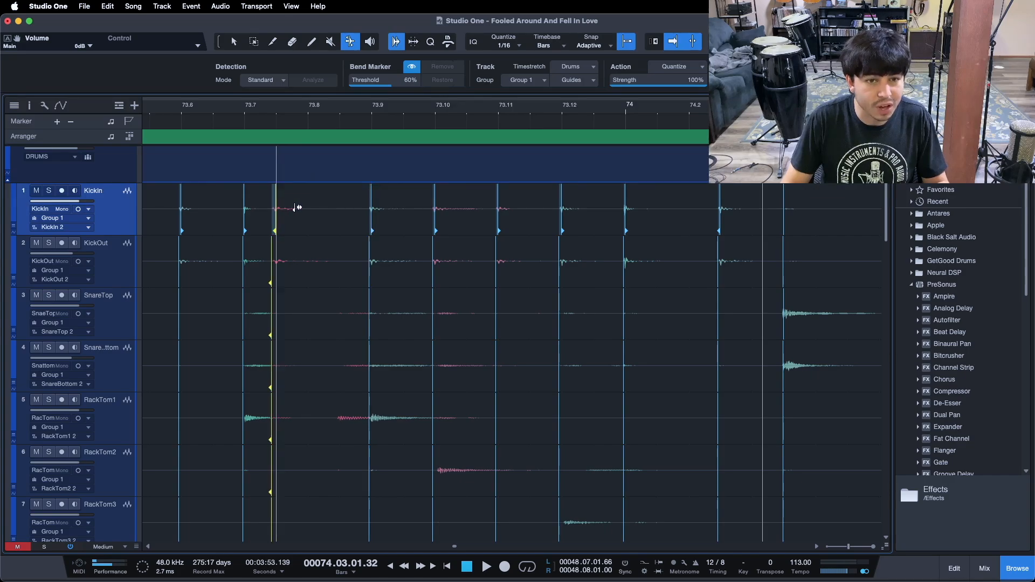
pyautogui.moveTo(296, 207); pyautogui.dragTo(301, 208)
pyautogui.moveTo(249, 113); pyautogui.dragTo(301, 105)
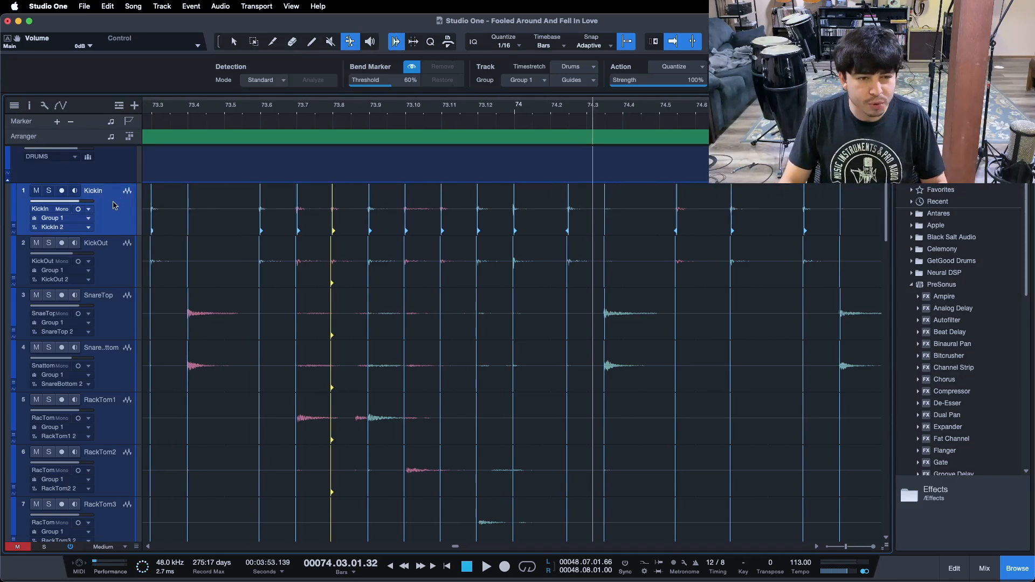
pyautogui.click(109, 305)
pyautogui.click(113, 214)
pyautogui.moveTo(220, 112); pyautogui.dragTo(278, 110)
pyautogui.click(187, 115)
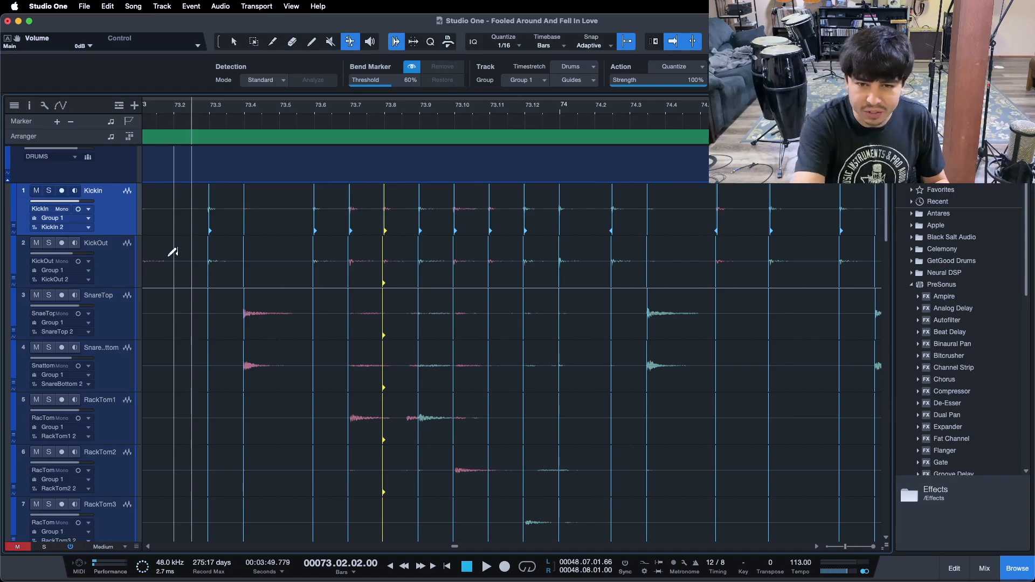
# Play back bar 74 and drag the snare bend marker near 74.4 onto its grid line
pyautogui.press('space')
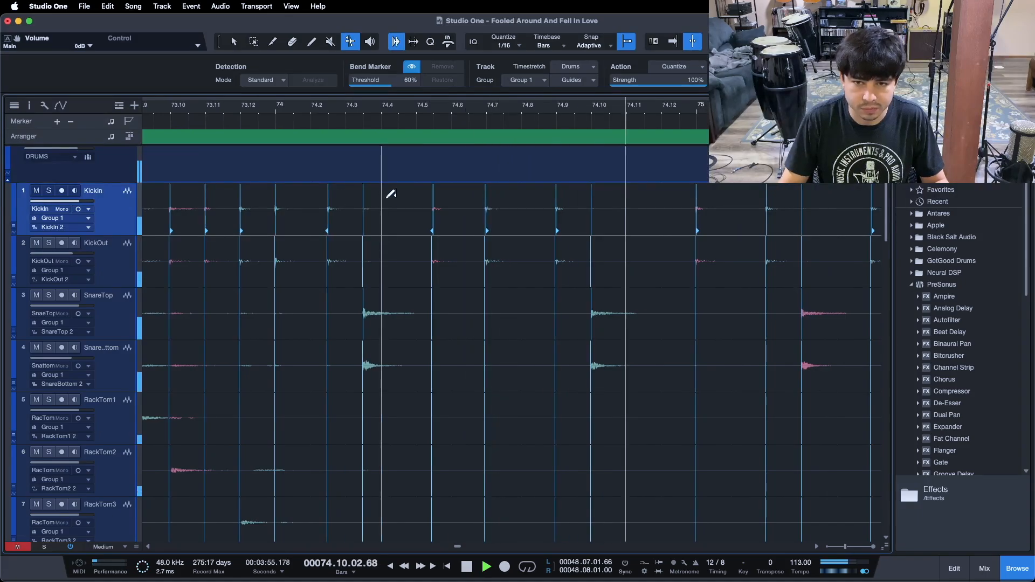
pyautogui.press('space')
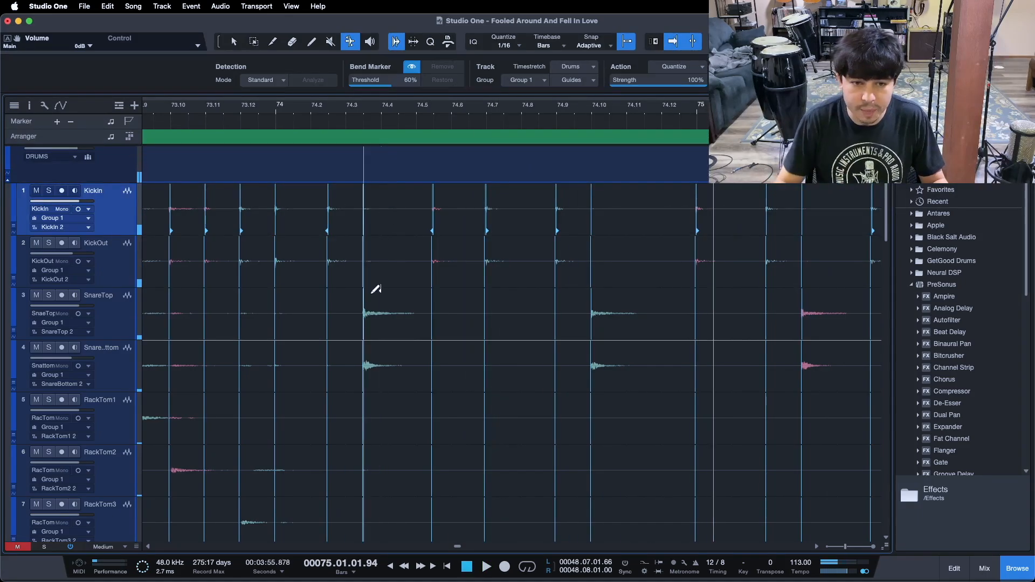
pyautogui.moveTo(363, 312); pyautogui.dragTo(377, 312)
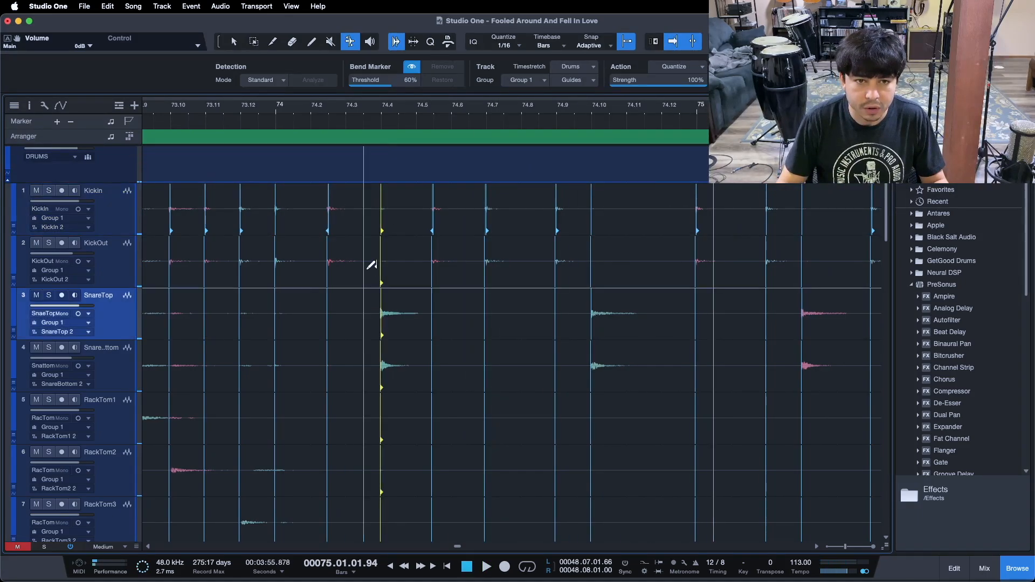
# Drag the kick bend markers near 74.3 and 74.6 onto their grid lines and play back
pyautogui.click(330, 206)
pyautogui.moveTo(338, 205); pyautogui.dragTo(342, 206)
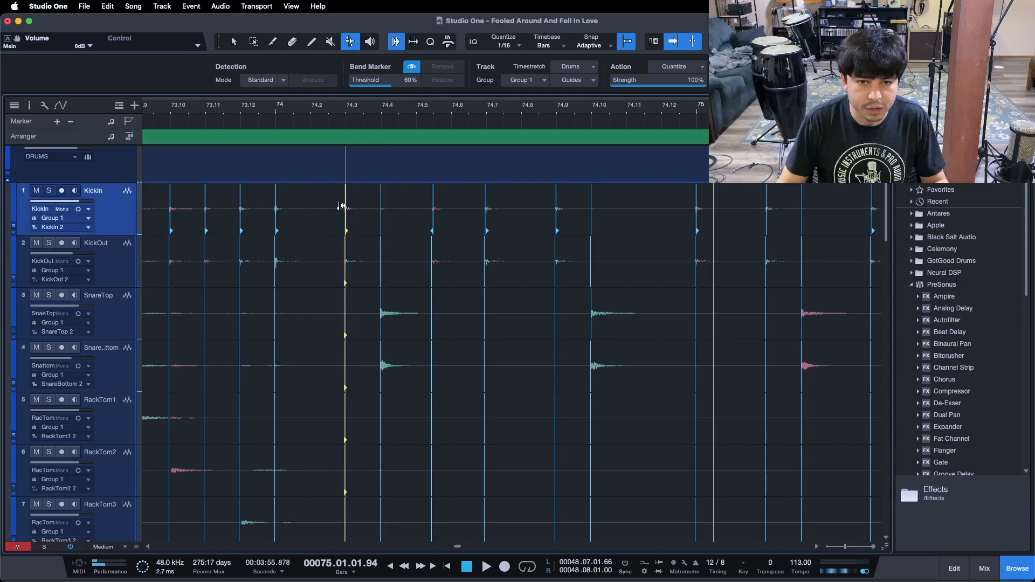
pyautogui.moveTo(433, 206); pyautogui.dragTo(450, 205)
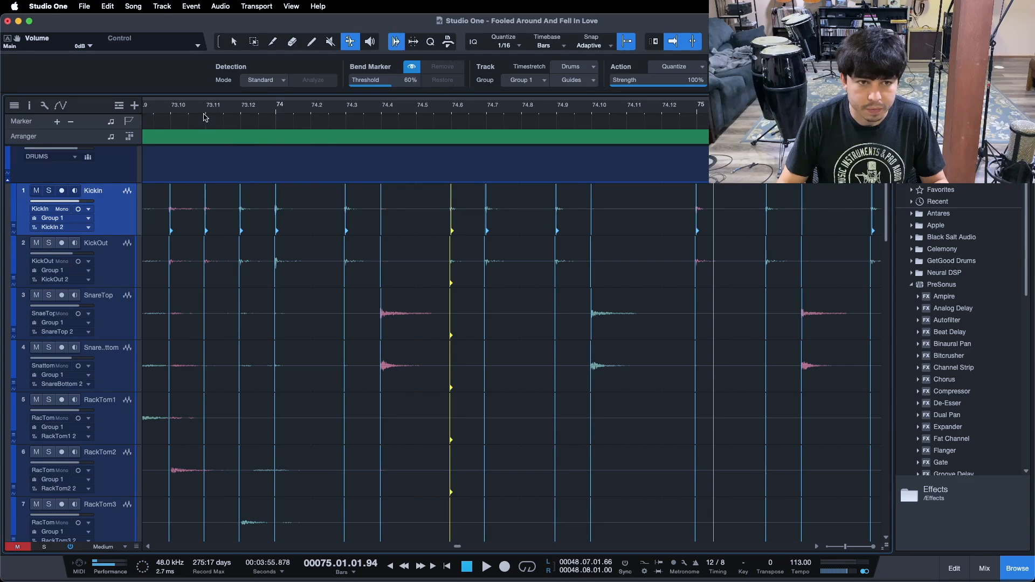
pyautogui.press('space')
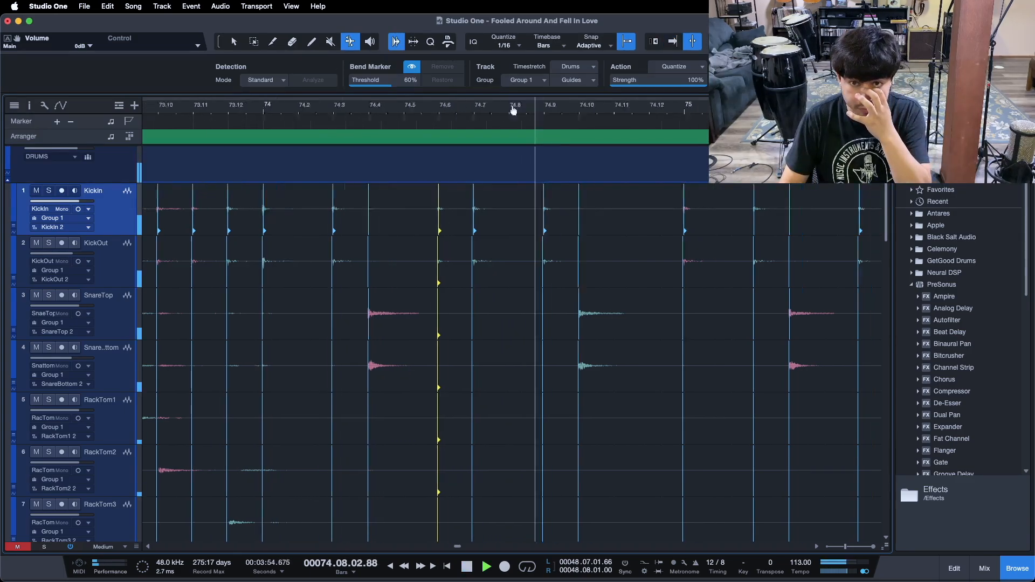
# Drag the snare bend marker near 76.12 onto its grid line
pyautogui.moveTo(246, 103); pyautogui.dragTo(238, 100)
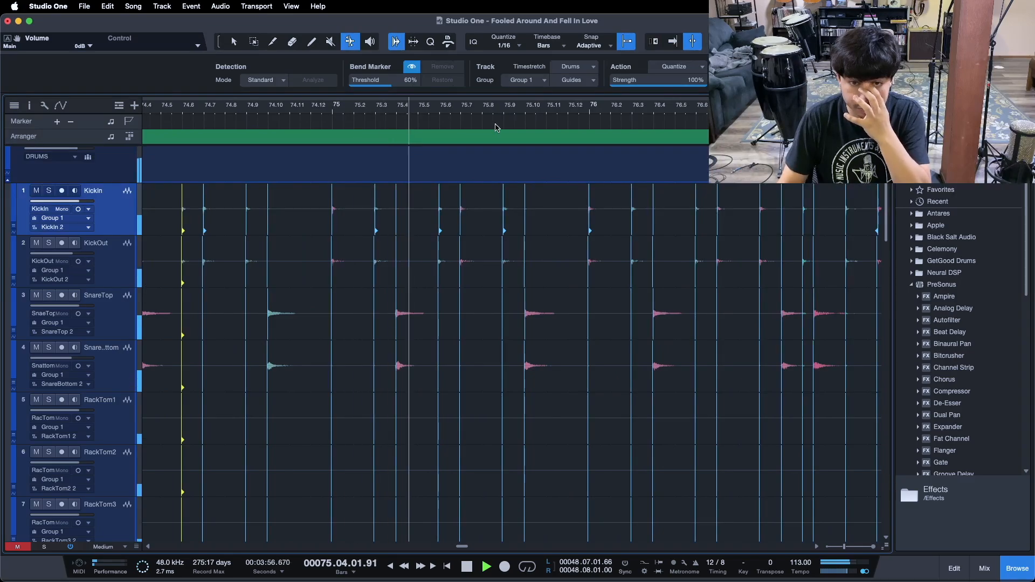
pyautogui.moveTo(495, 112); pyautogui.dragTo(406, 137)
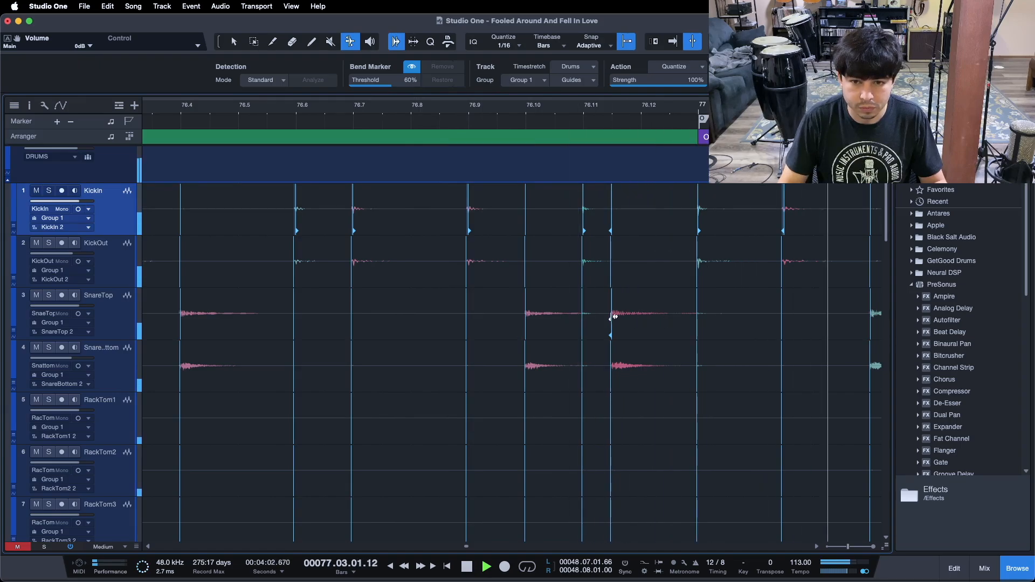
pyautogui.moveTo(611, 315); pyautogui.dragTo(630, 314)
pyautogui.click(235, 107)
# Remove the extra kick bend marker between 77.2 and 77.3
pyautogui.press('w')
pyautogui.press('w')
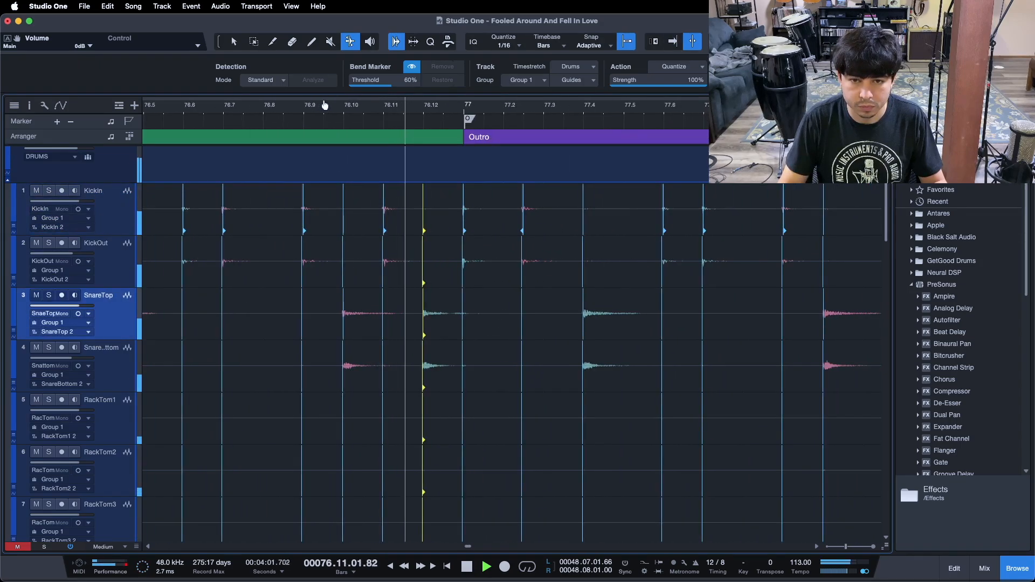
pyautogui.press('e')
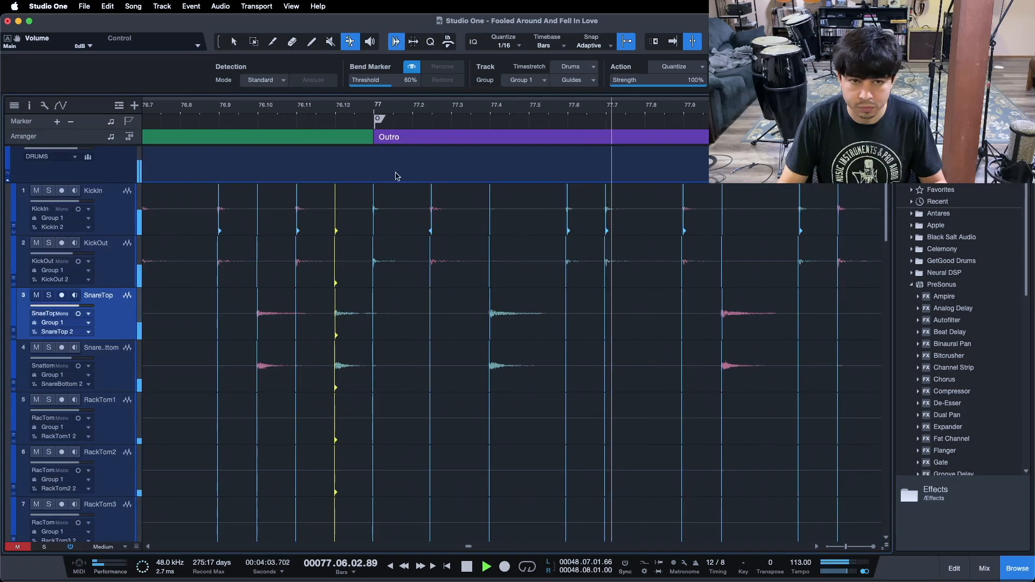
pyautogui.doubleClick(433, 209)
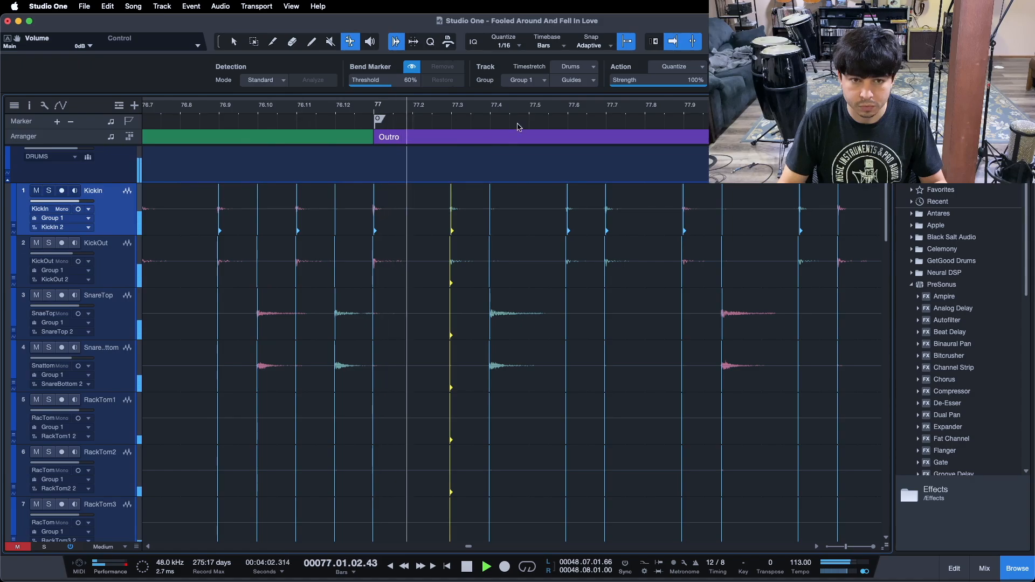
pyautogui.moveTo(535, 110); pyautogui.dragTo(248, 101)
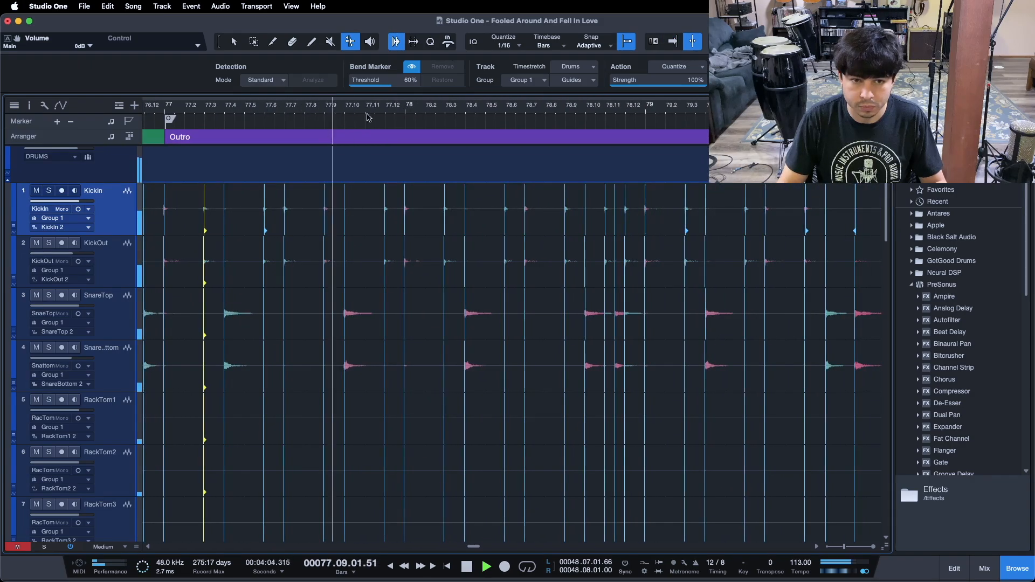
pyautogui.moveTo(434, 106); pyautogui.dragTo(314, 109)
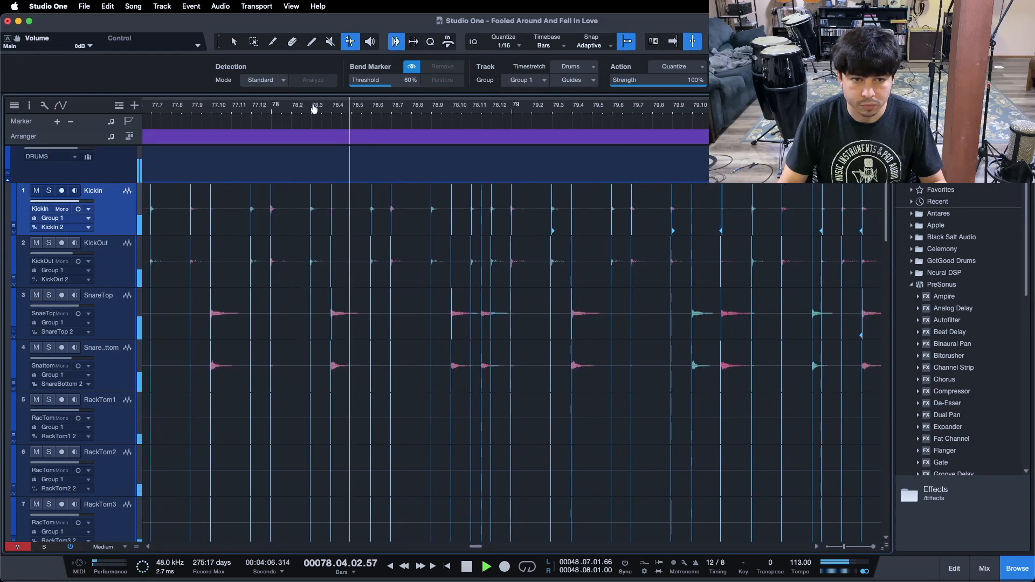
# Zoom in around bar 78 and drag the kick bend marker at bar 78 onto its grid line
pyautogui.click(241, 106)
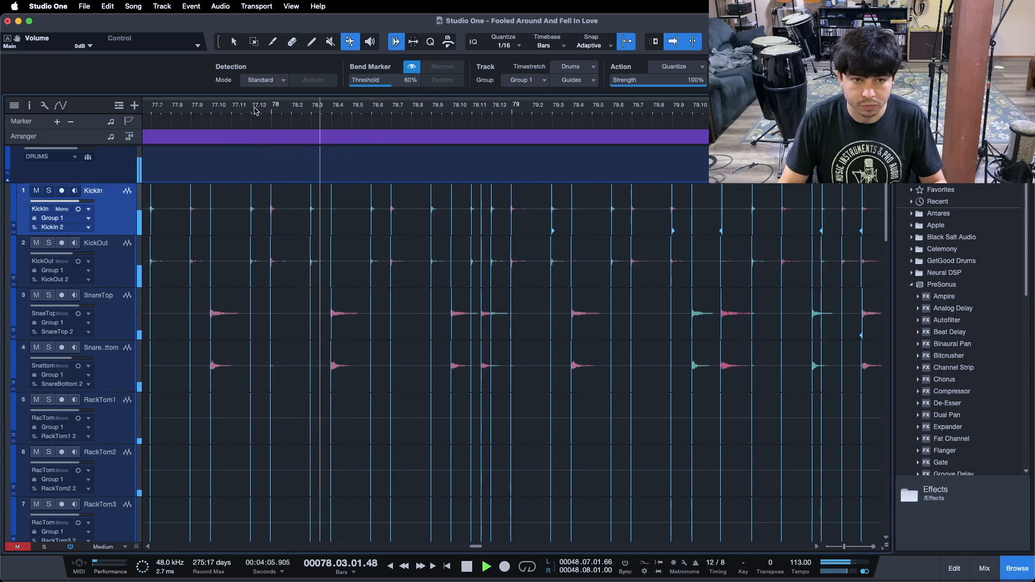
pyautogui.moveTo(269, 109); pyautogui.dragTo(358, 130)
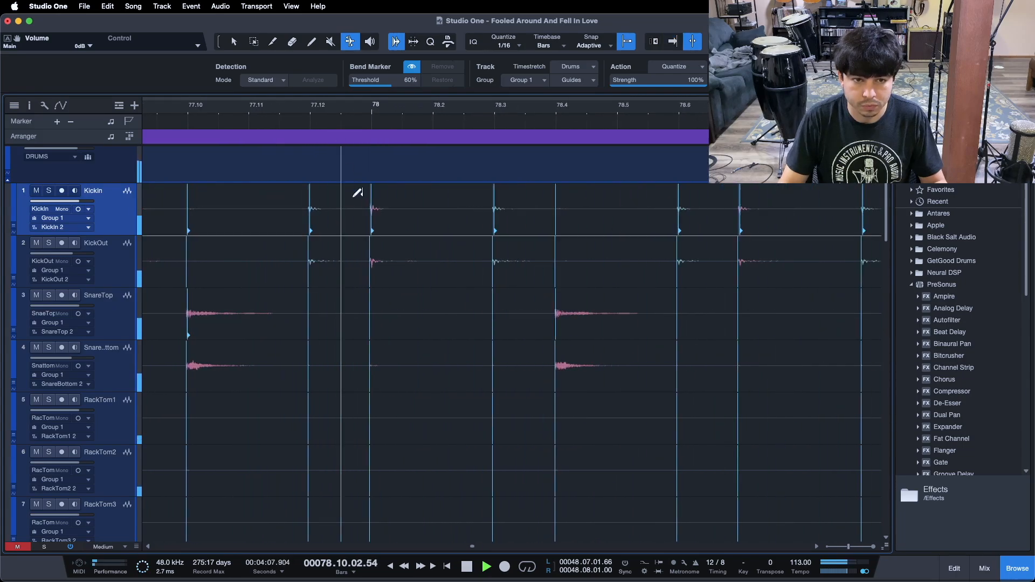
pyautogui.moveTo(372, 206)
pyautogui.mouseDown()
pyautogui.moveTo(392, 206)
pyautogui.moveTo(379, 208)
pyautogui.mouseUp()
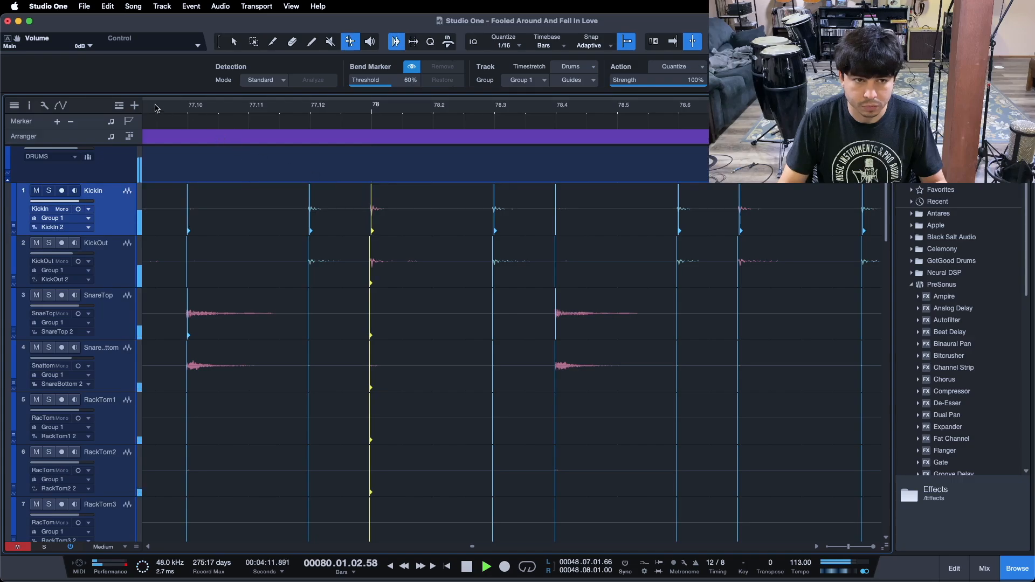
# Drag the snare bend marker near 79.12 onto its grid line and play back
pyautogui.moveTo(264, 108); pyautogui.dragTo(367, 74)
pyautogui.click(318, 108)
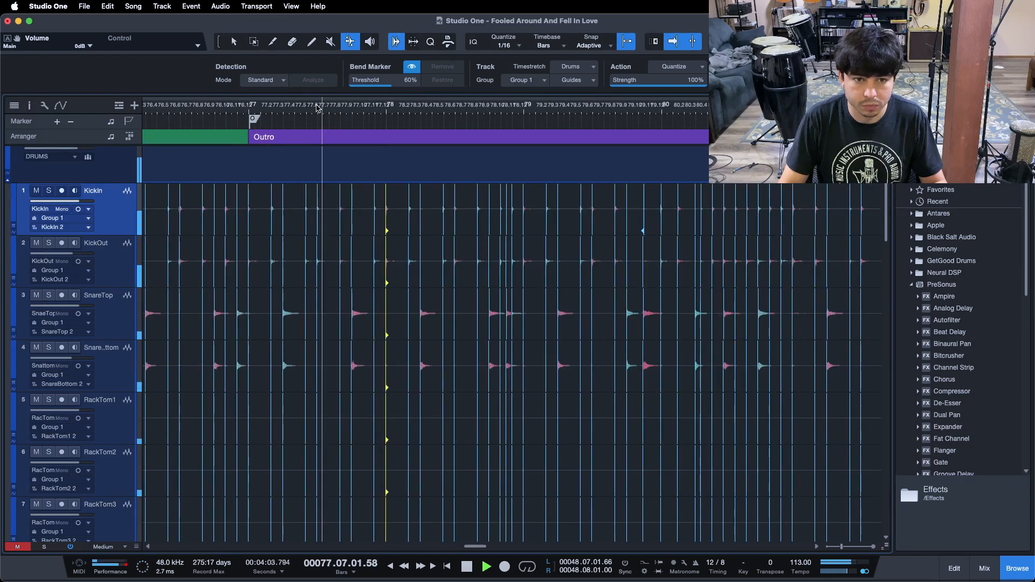
pyautogui.moveTo(386, 117); pyautogui.dragTo(359, 116)
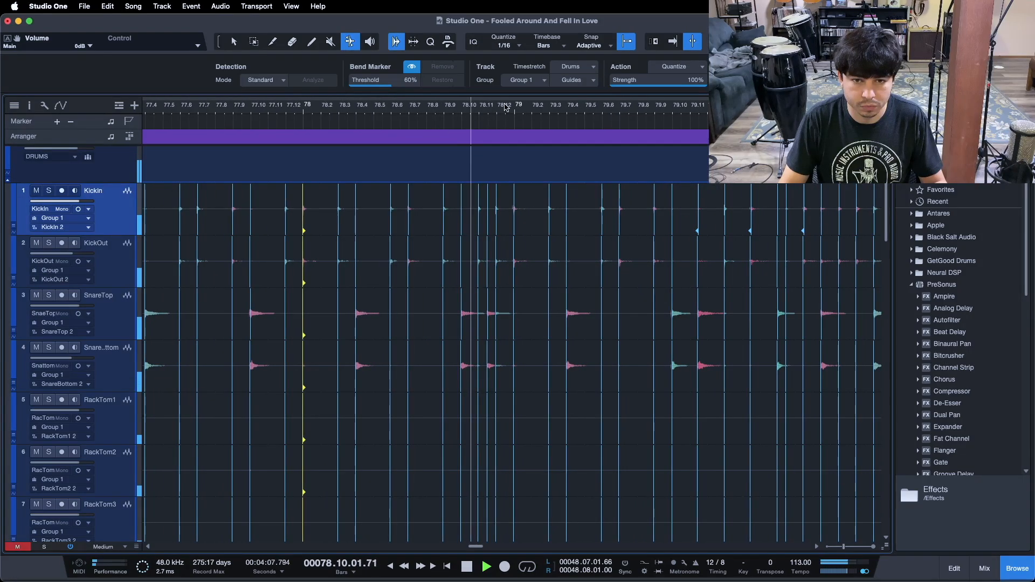
pyautogui.moveTo(490, 108); pyautogui.dragTo(294, 107)
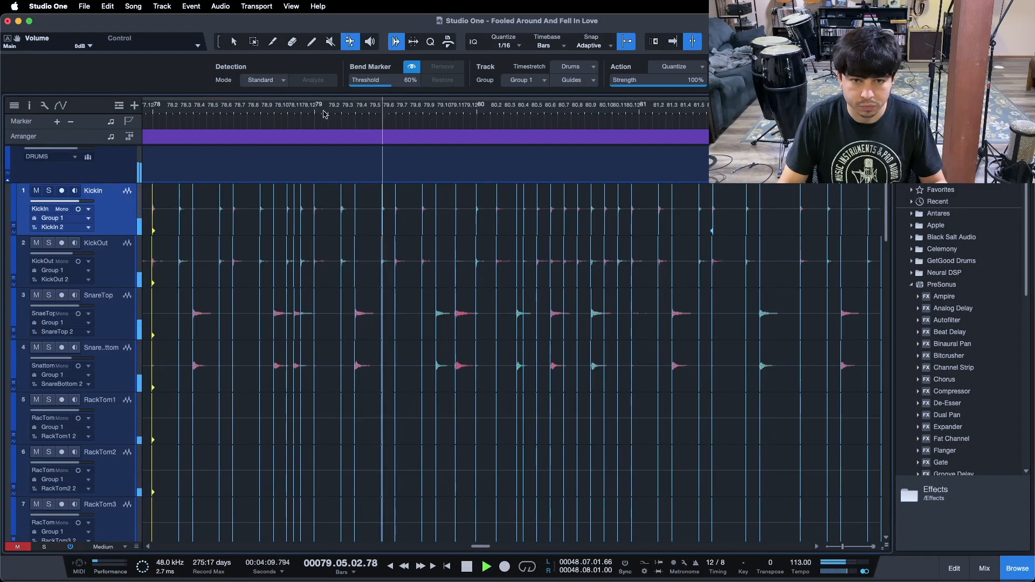
pyautogui.moveTo(470, 113); pyautogui.dragTo(536, 135)
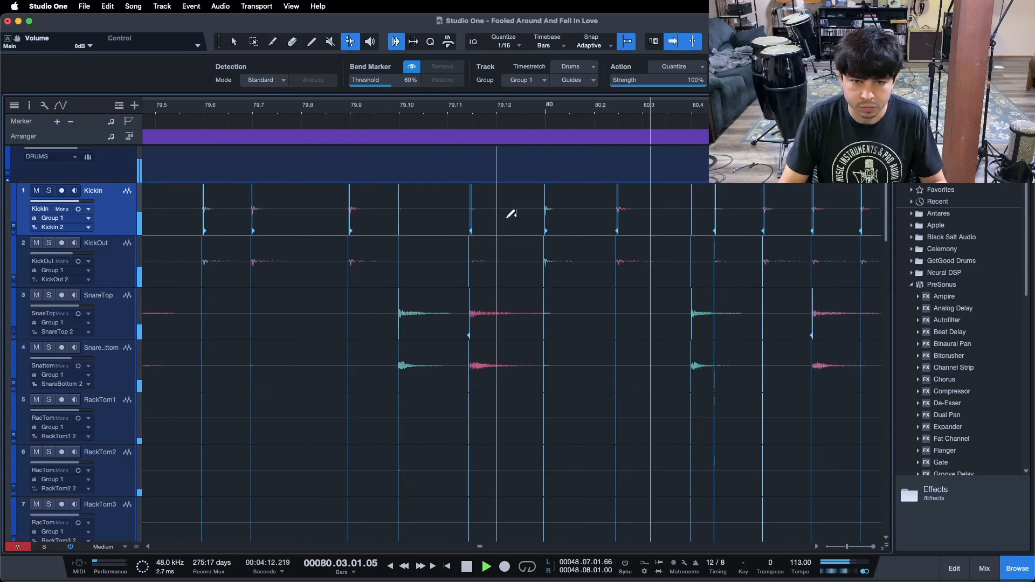
pyautogui.click(485, 305)
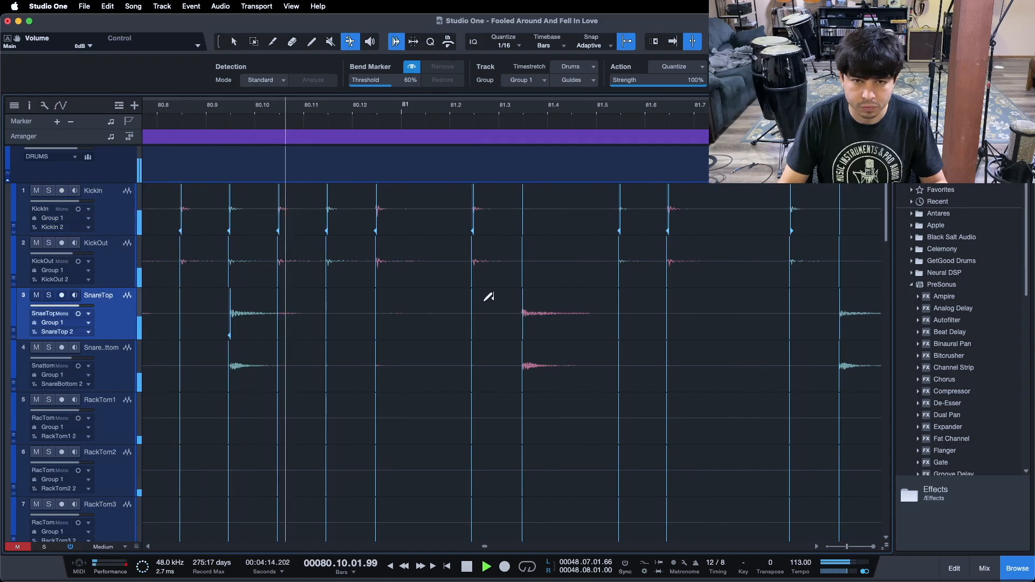
pyautogui.moveTo(386, 110); pyautogui.dragTo(581, 103)
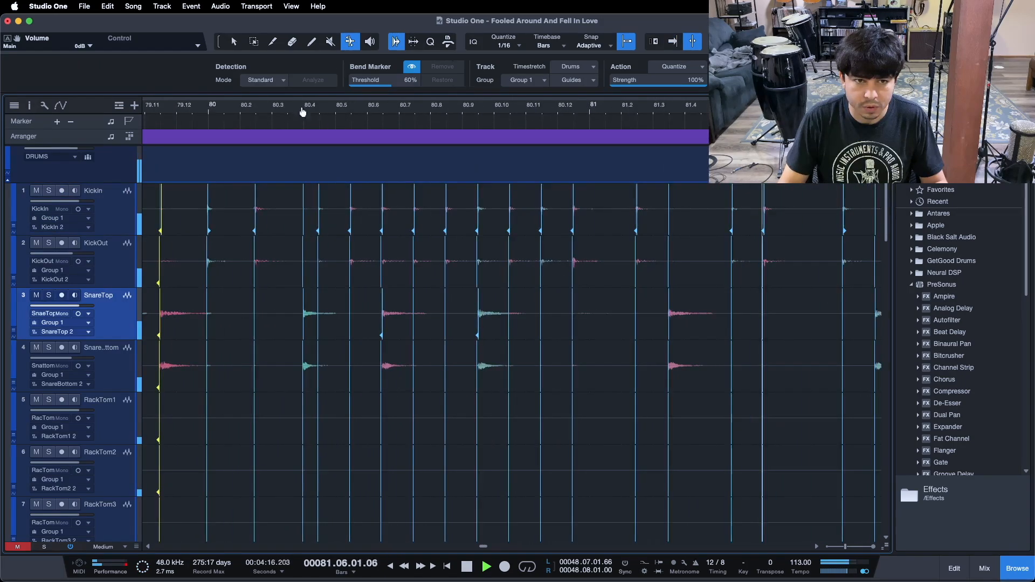
pyautogui.moveTo(302, 112); pyautogui.dragTo(523, 110)
pyautogui.moveTo(374, 116); pyautogui.dragTo(380, 117)
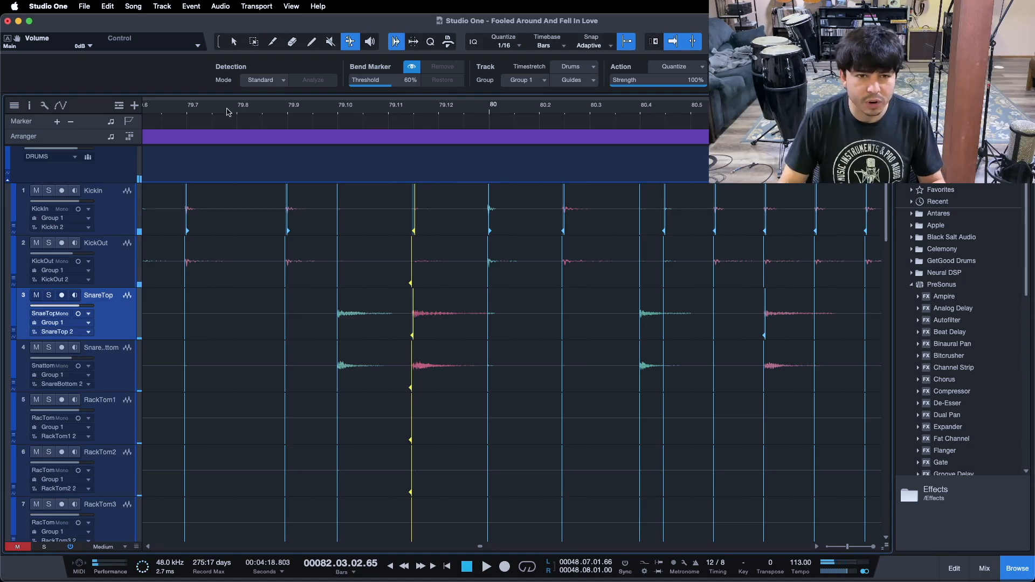
pyautogui.press('super+z')
pyautogui.moveTo(418, 308); pyautogui.dragTo(436, 311)
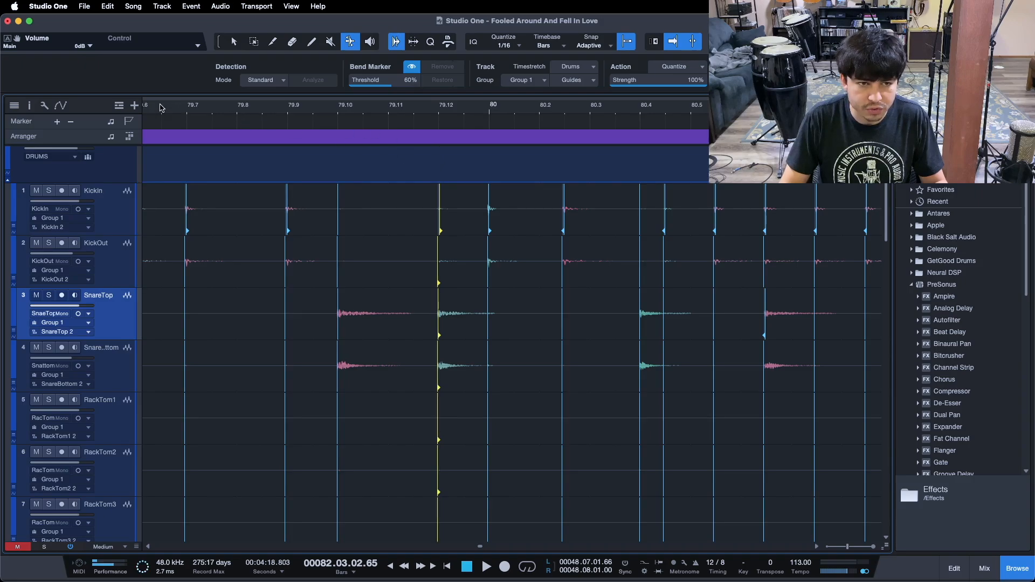
pyautogui.press('space')
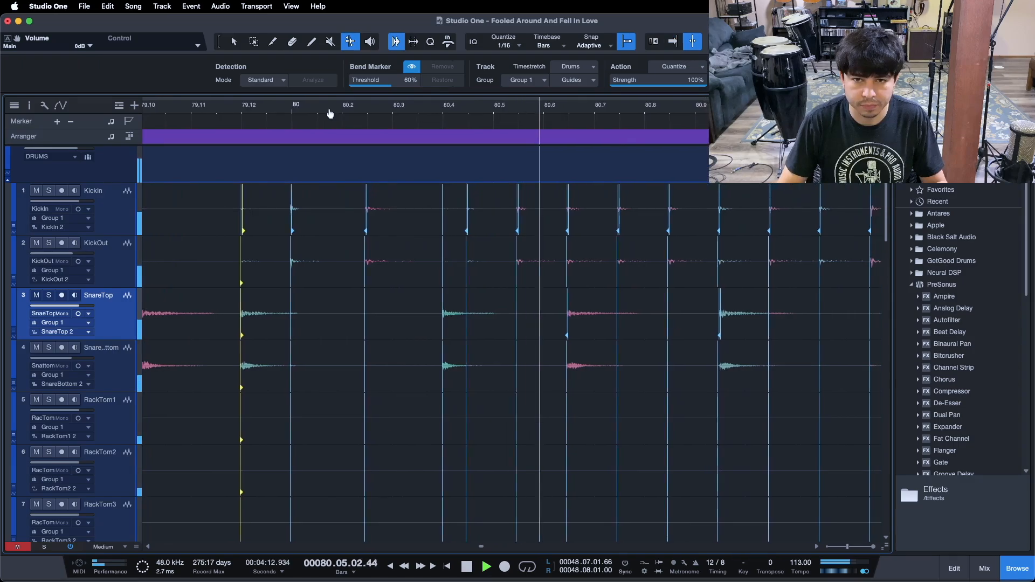
# Drag the kick bend markers near 80.3, 80.11 and 80.12 onto their grid lines
pyautogui.moveTo(367, 210); pyautogui.dragTo(386, 211)
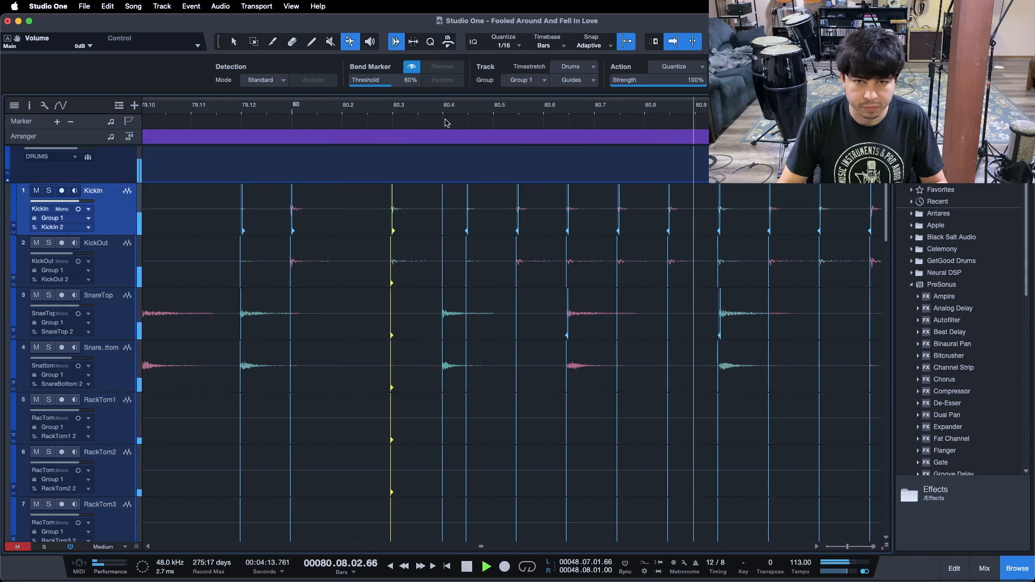
pyautogui.moveTo(374, 105); pyautogui.dragTo(637, 94)
pyautogui.moveTo(300, 108); pyautogui.dragTo(301, 119)
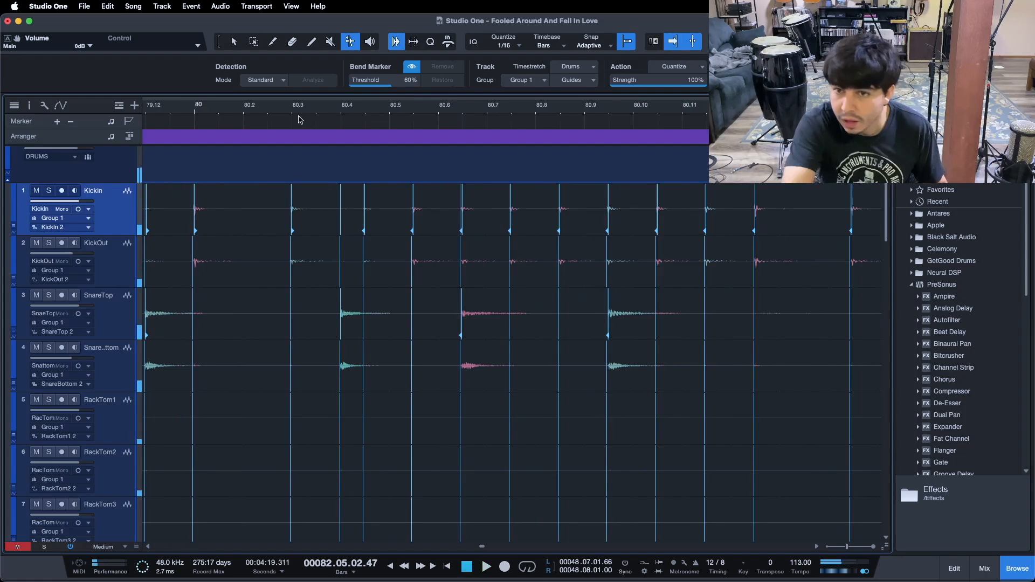
pyautogui.moveTo(755, 204); pyautogui.dragTo(777, 205)
pyautogui.click(710, 207)
pyautogui.moveTo(724, 206); pyautogui.dragTo(729, 208)
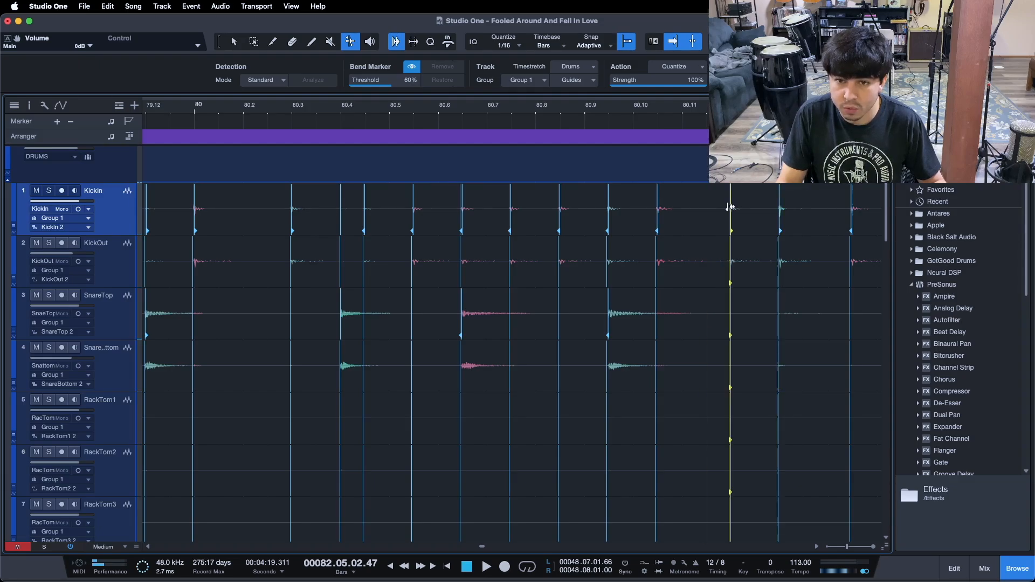
pyautogui.click(661, 208)
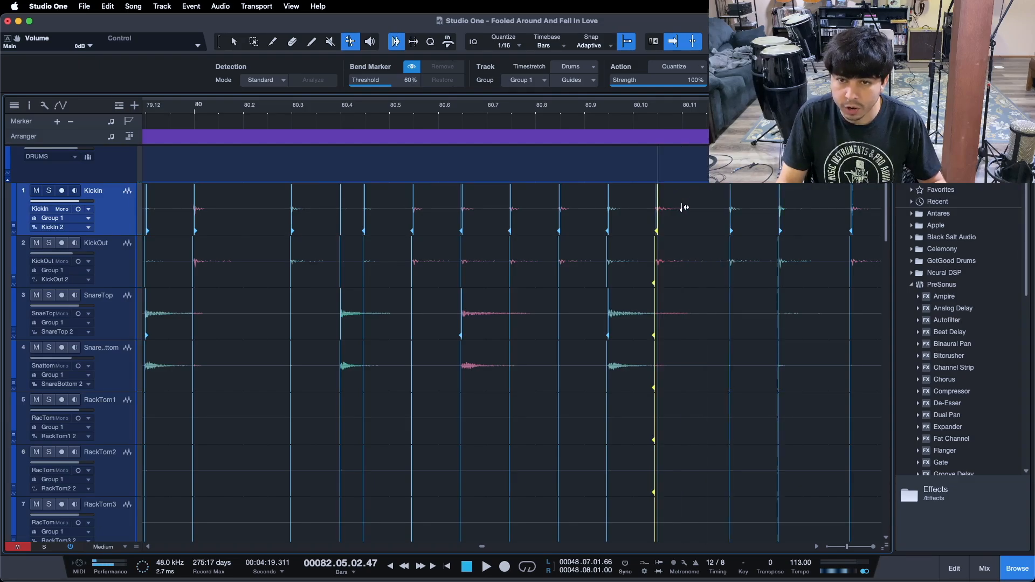
pyautogui.moveTo(683, 208); pyautogui.dragTo(684, 207)
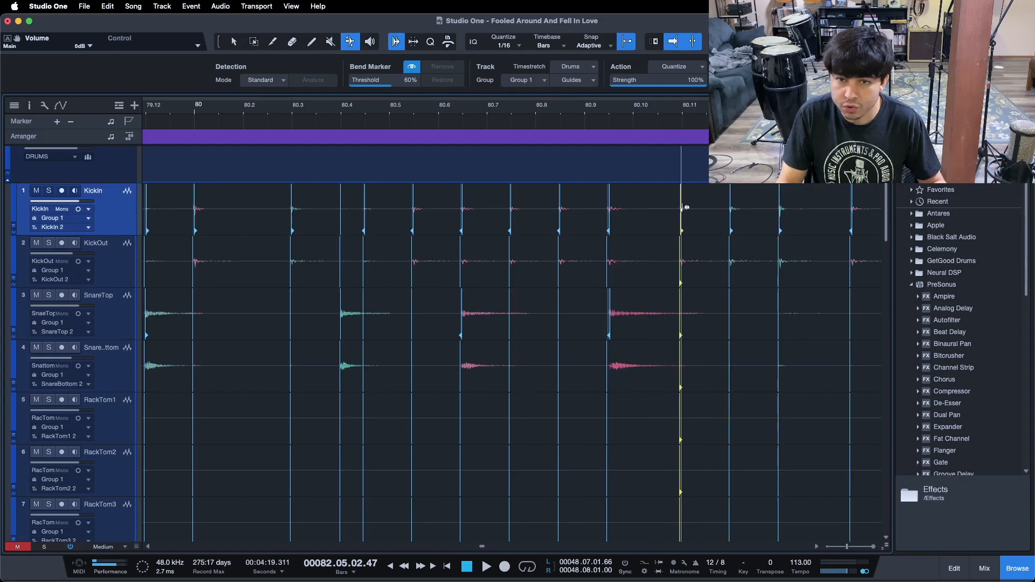
# Quantize the kick and snare bend markers between 80.5 and 80.10 to the grid and play back
pyautogui.click(611, 299)
pyautogui.press('q')
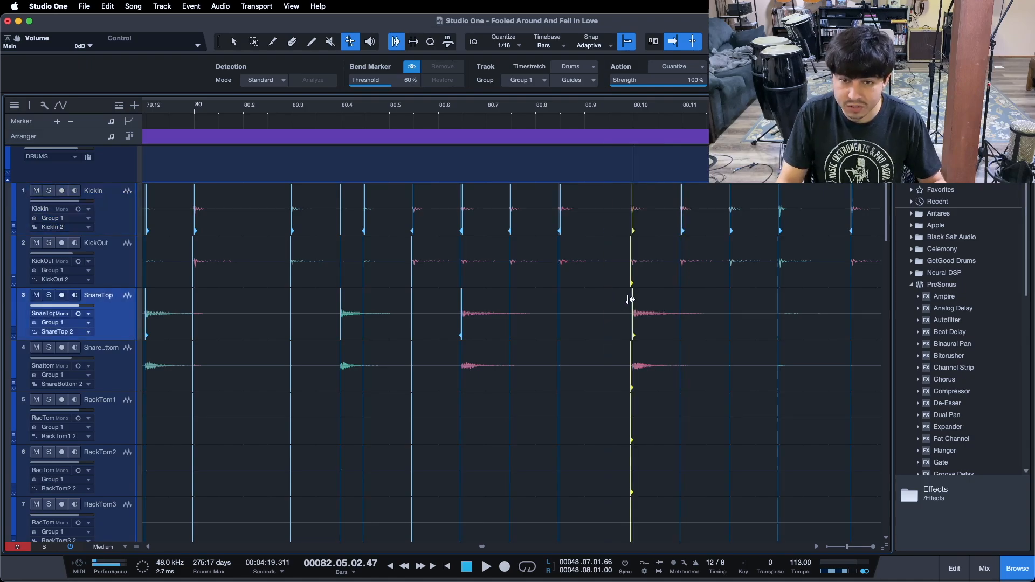
pyautogui.moveTo(566, 201); pyautogui.dragTo(584, 206)
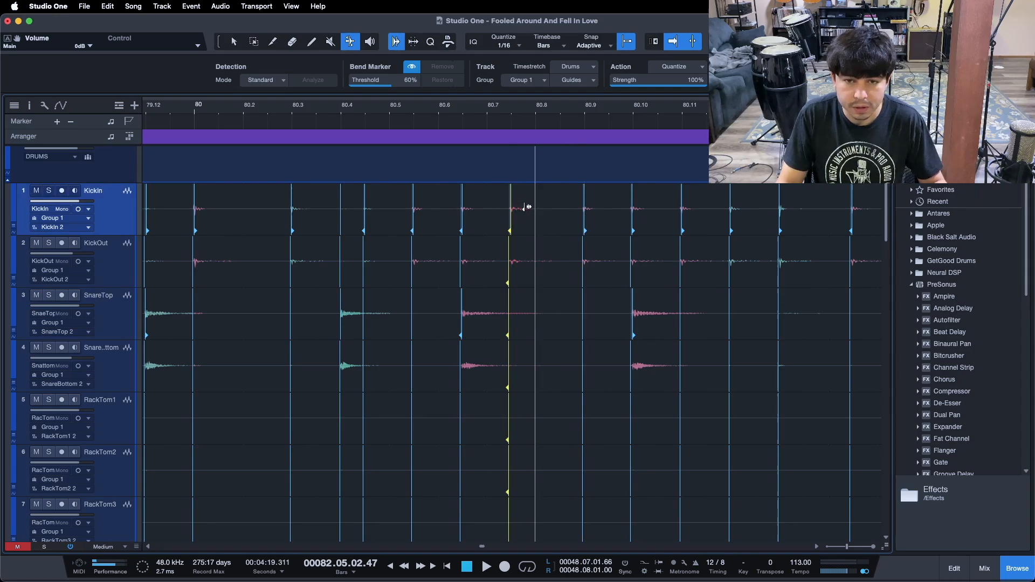
pyautogui.press('q')
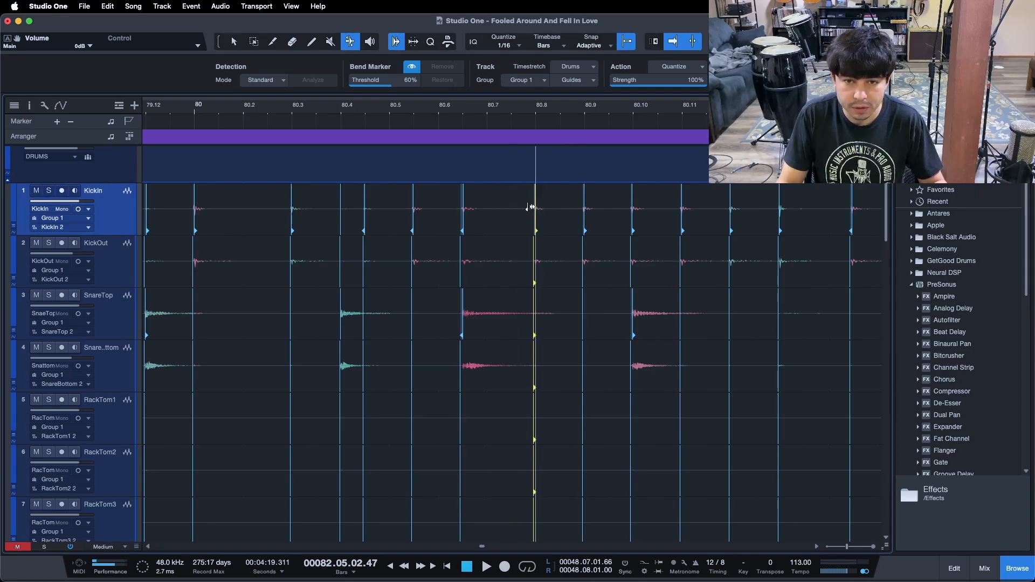
pyautogui.click(462, 311)
pyautogui.press('q')
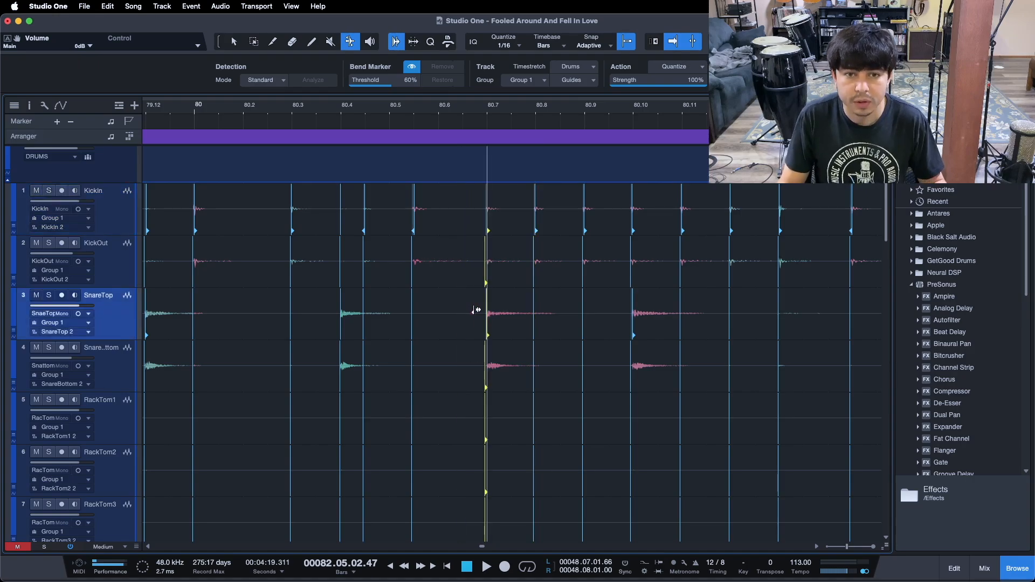
pyautogui.click(414, 215)
pyautogui.press('q')
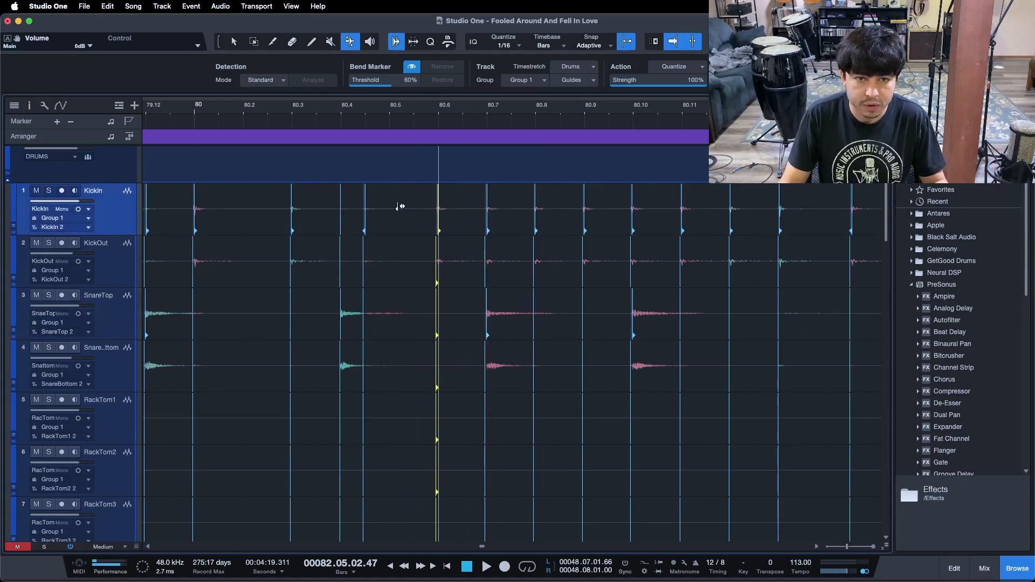
pyautogui.click(369, 203)
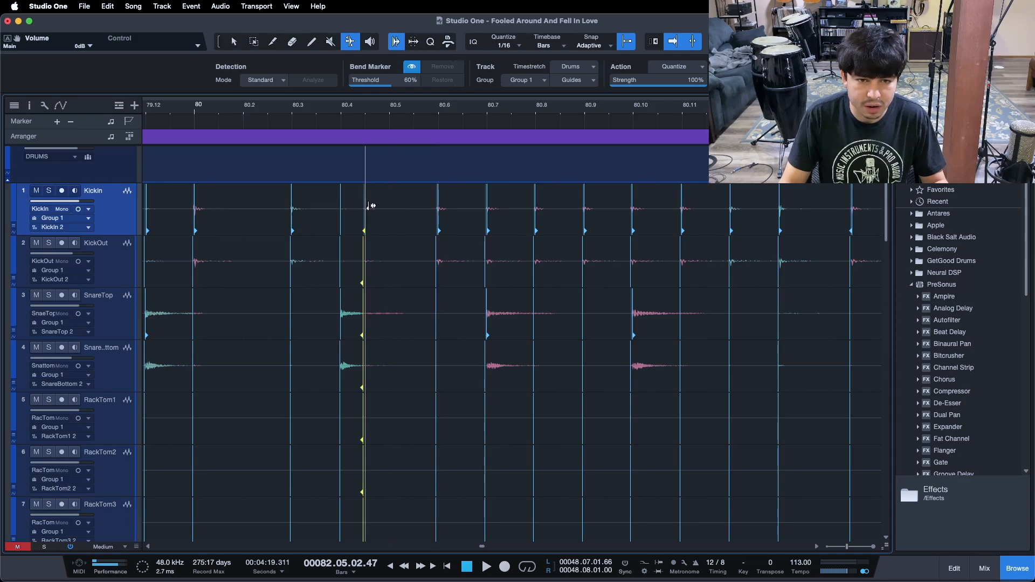
pyautogui.press('q')
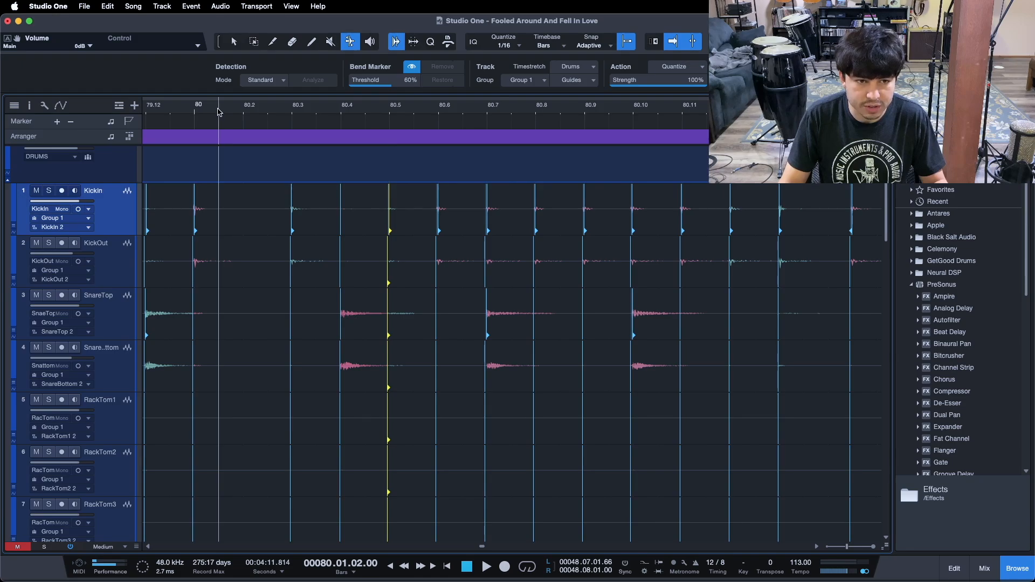
pyautogui.press('space')
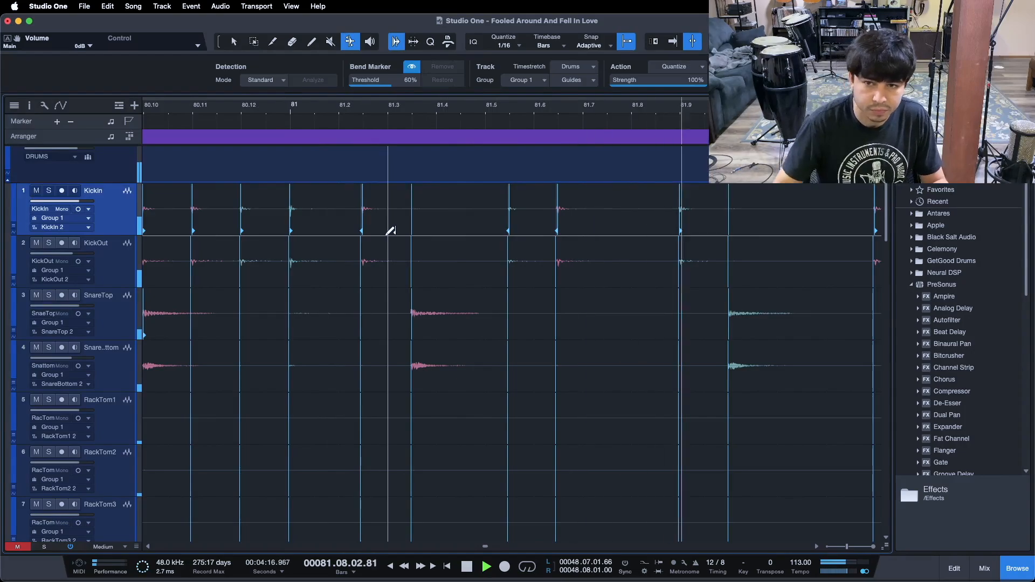
# Drag the snare bend marker near 81.4 and the kick marker near 81.3 onto their grid lines
pyautogui.press('space')
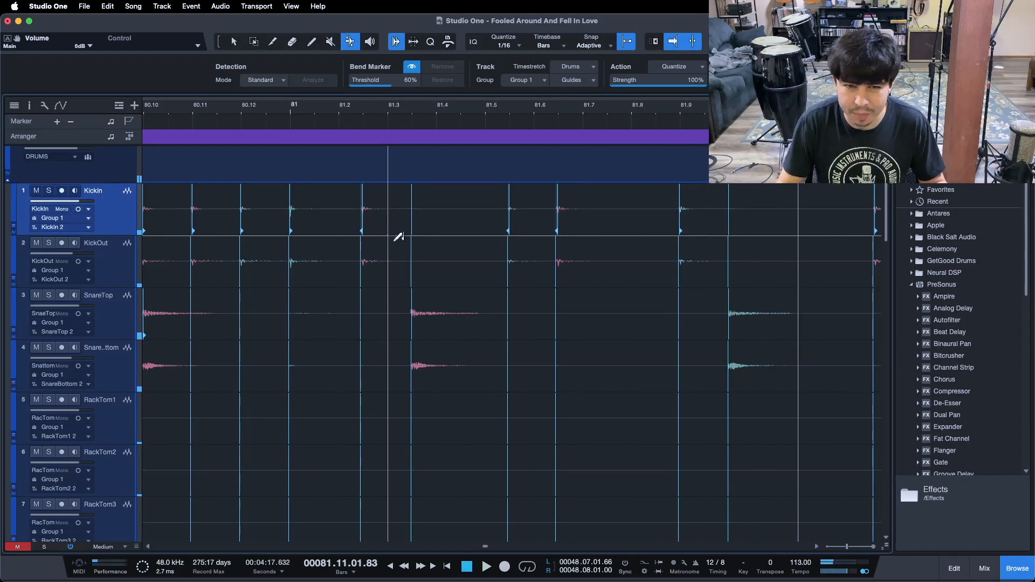
pyautogui.moveTo(418, 307); pyautogui.dragTo(429, 308)
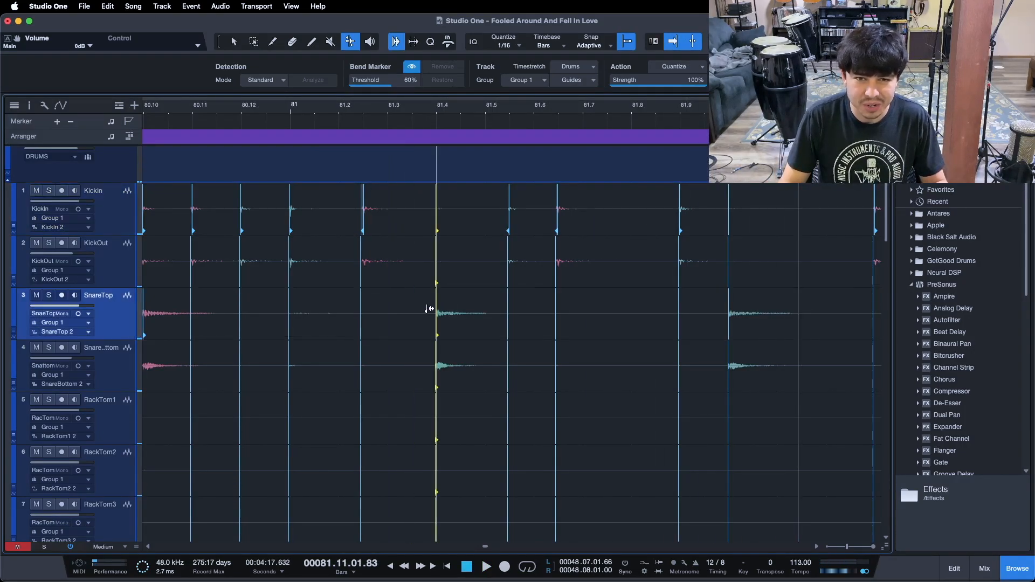
pyautogui.moveTo(363, 203); pyautogui.dragTo(384, 205)
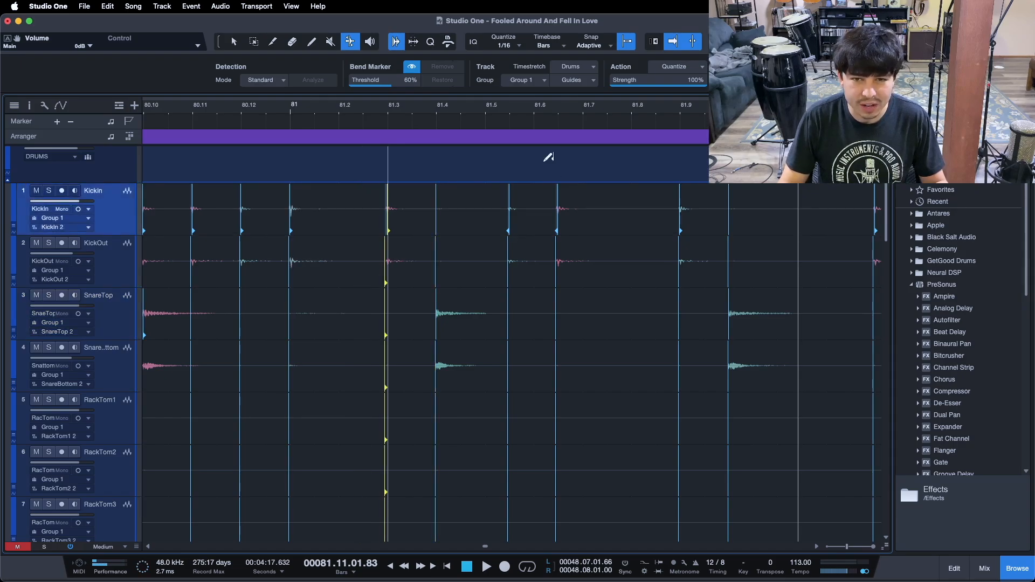
# Drag the kick bend markers near 81.6 and 81.7 onto their grid lines and play back
pyautogui.moveTo(564, 201); pyautogui.dragTo(583, 204)
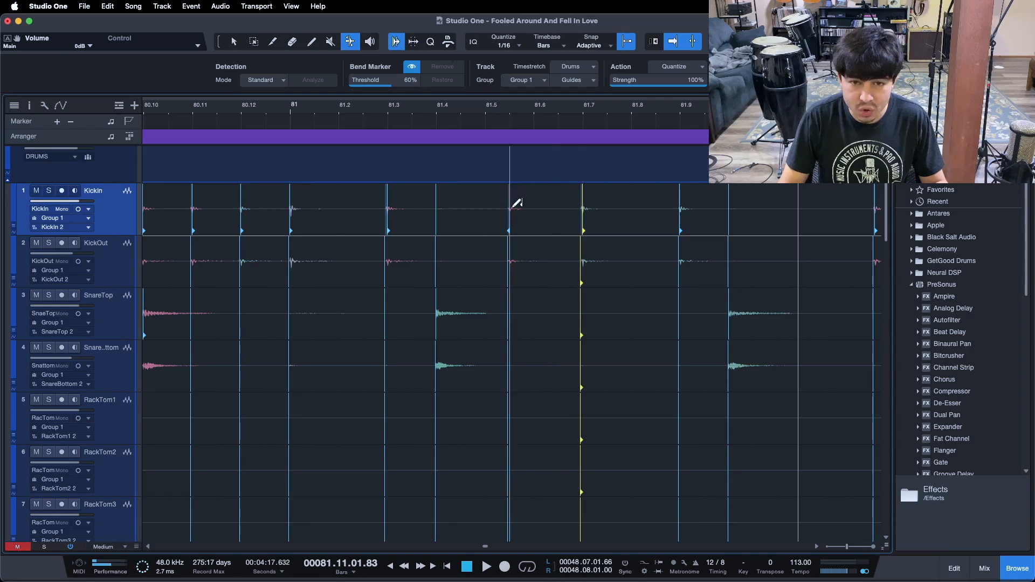
pyautogui.moveTo(512, 209); pyautogui.dragTo(526, 210)
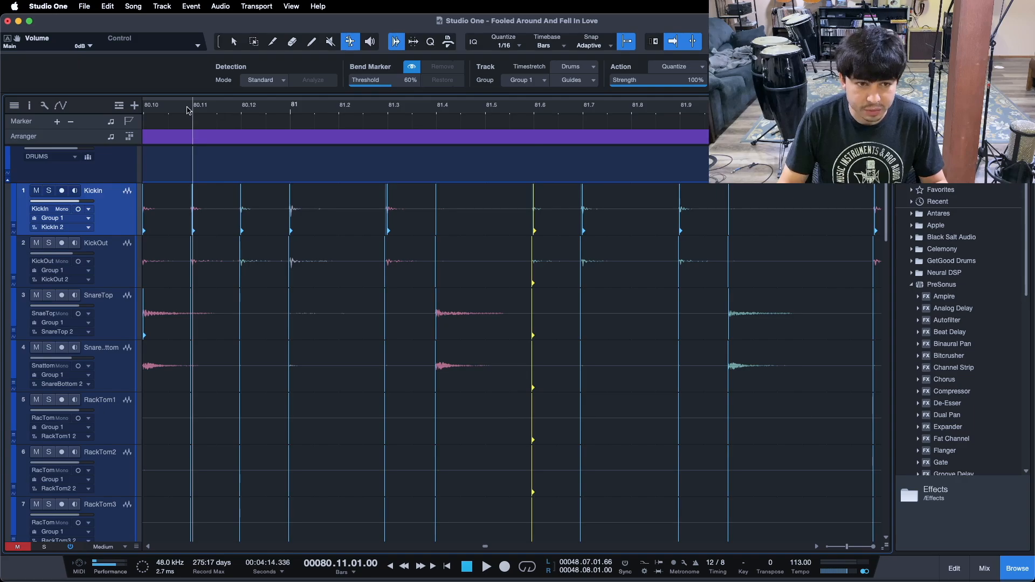
pyautogui.press('space')
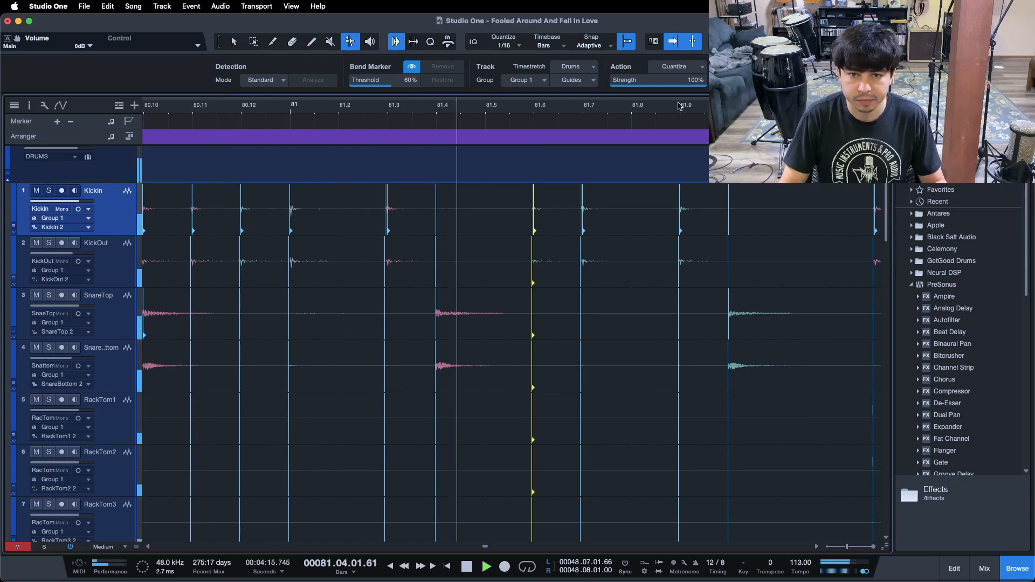
# Play back the drum tracks from around bar 84
pyautogui.moveTo(681, 111); pyautogui.dragTo(259, 101)
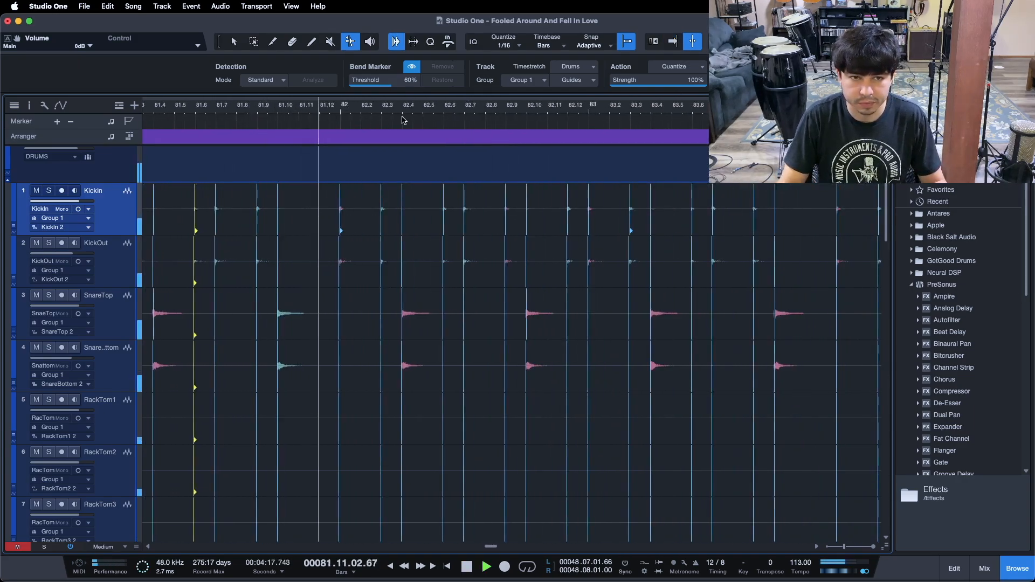
pyautogui.moveTo(411, 113); pyautogui.dragTo(289, 108)
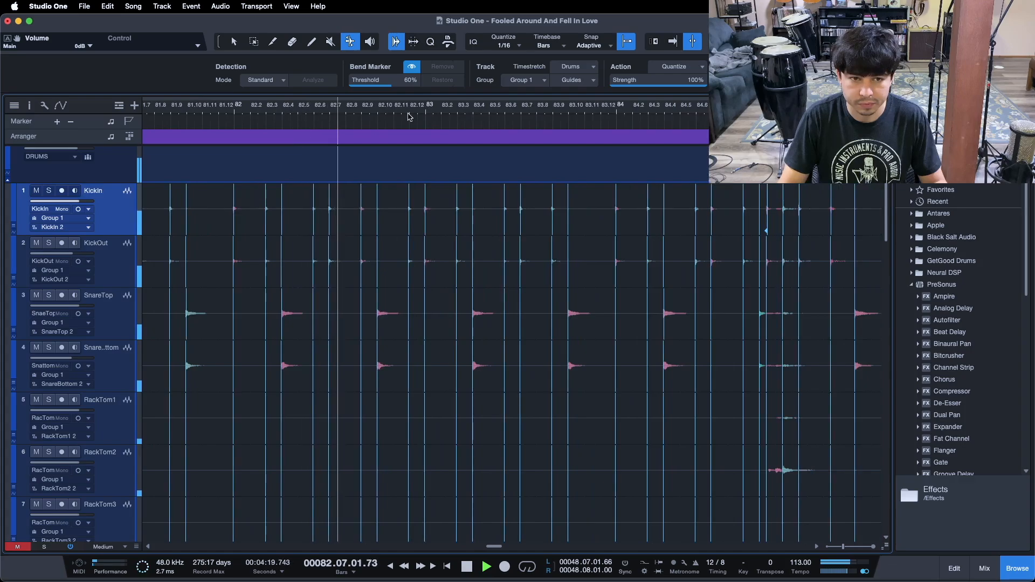
pyautogui.moveTo(439, 117); pyautogui.dragTo(290, 119)
pyautogui.click(284, 112)
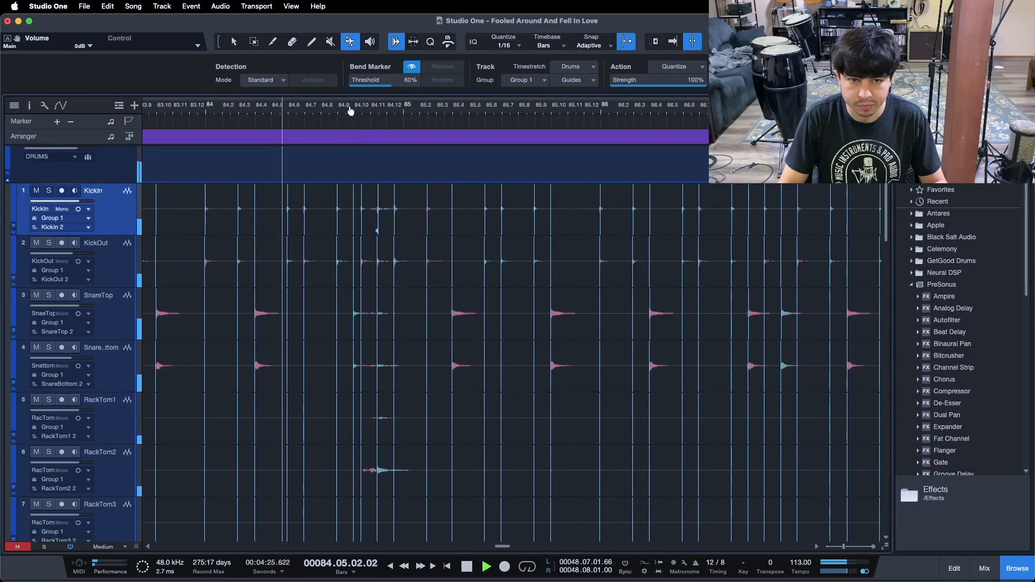
pyautogui.moveTo(394, 112); pyautogui.dragTo(473, 137)
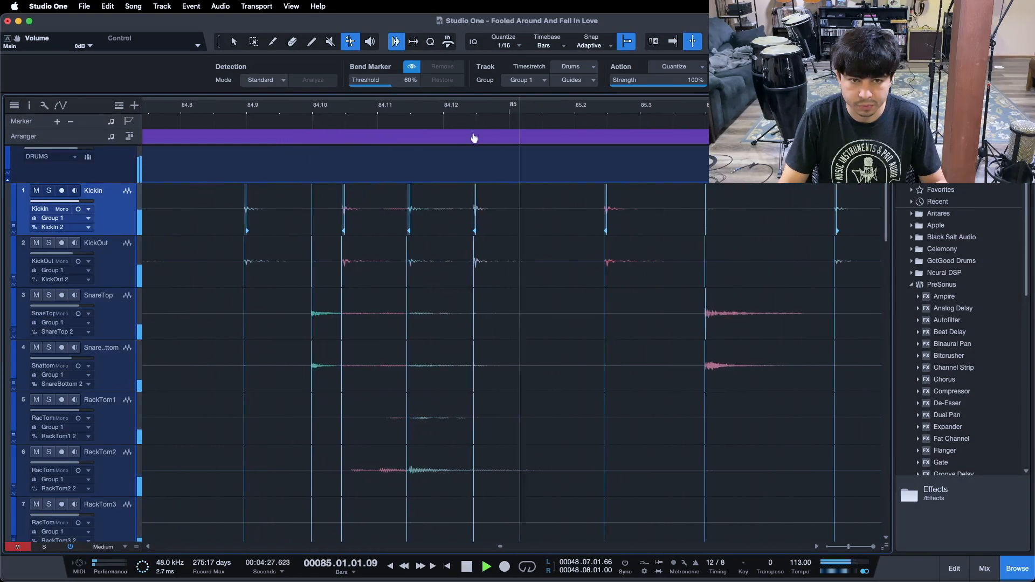
pyautogui.press('space')
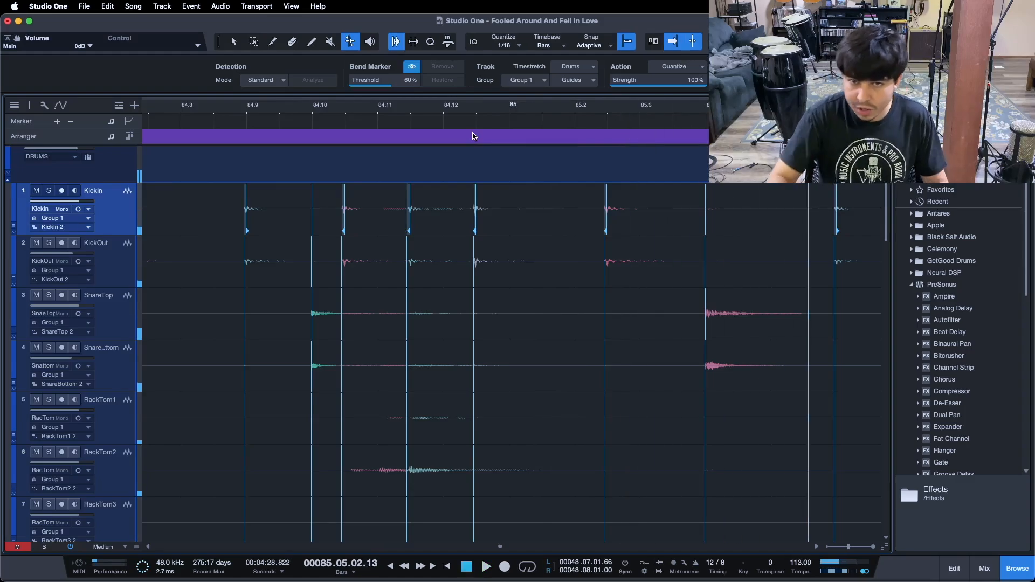
# Drag the kick bend markers near 84.10, 84.12 and 85.2 onto their grid lines, undoing and redoing the last move
pyautogui.moveTo(475, 206); pyautogui.dragTo(508, 208)
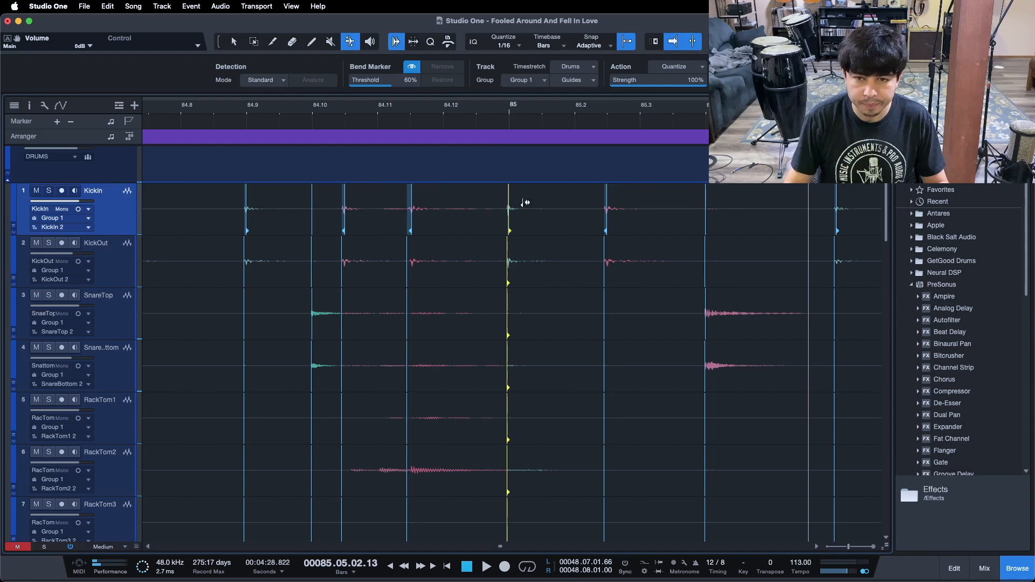
pyautogui.moveTo(610, 198); pyautogui.dragTo(637, 200)
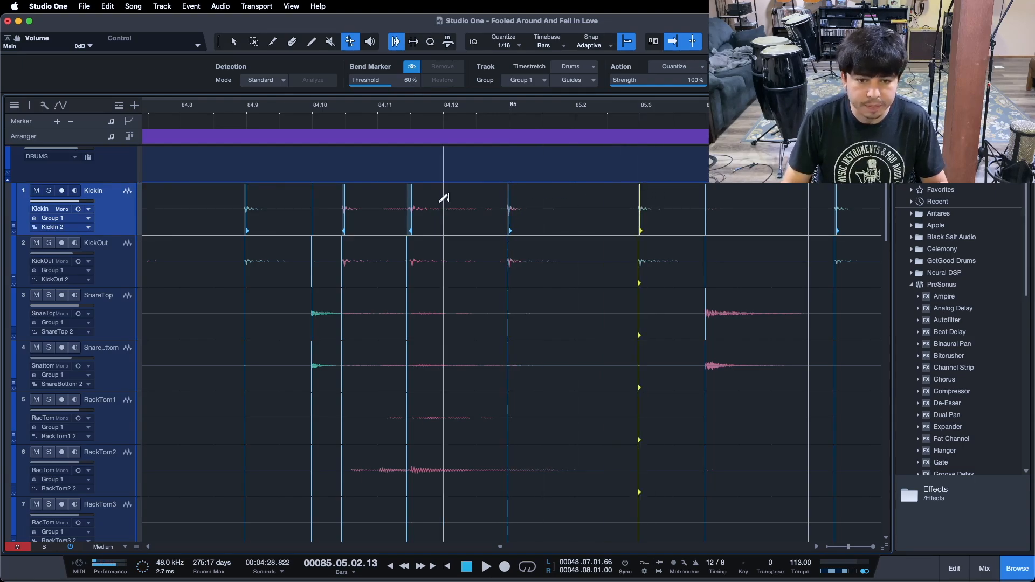
pyautogui.click(411, 203)
pyautogui.moveTo(433, 202); pyautogui.dragTo(437, 202)
pyautogui.moveTo(347, 206)
pyautogui.mouseDown()
pyautogui.moveTo(381, 205)
pyautogui.moveTo(393, 109)
pyautogui.mouseUp()
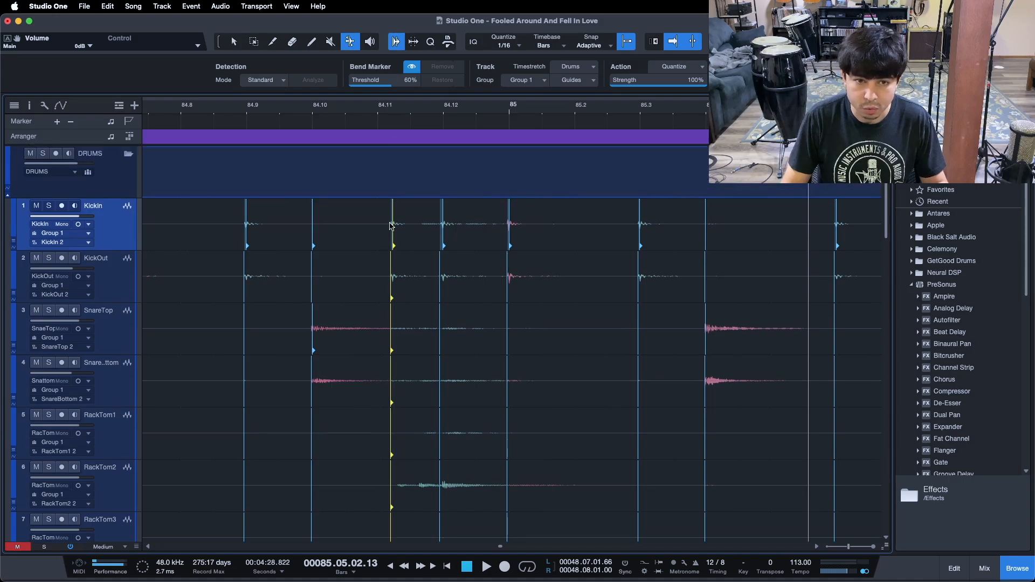
pyautogui.press('super+z')
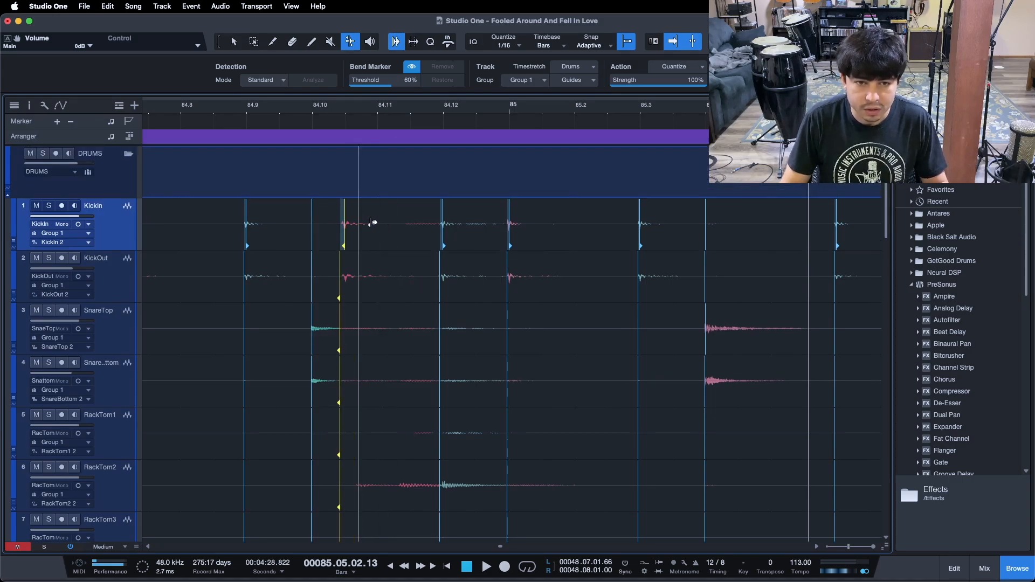
pyautogui.press('super+shift+z')
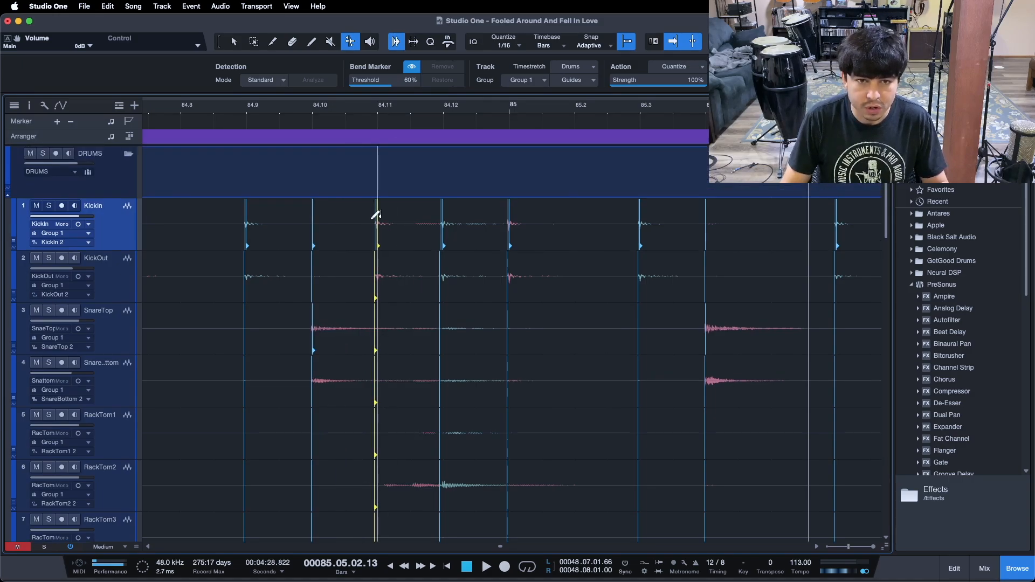
# Play back the drums from bar 85 through to bar 89
pyautogui.moveTo(229, 111); pyautogui.dragTo(231, 99)
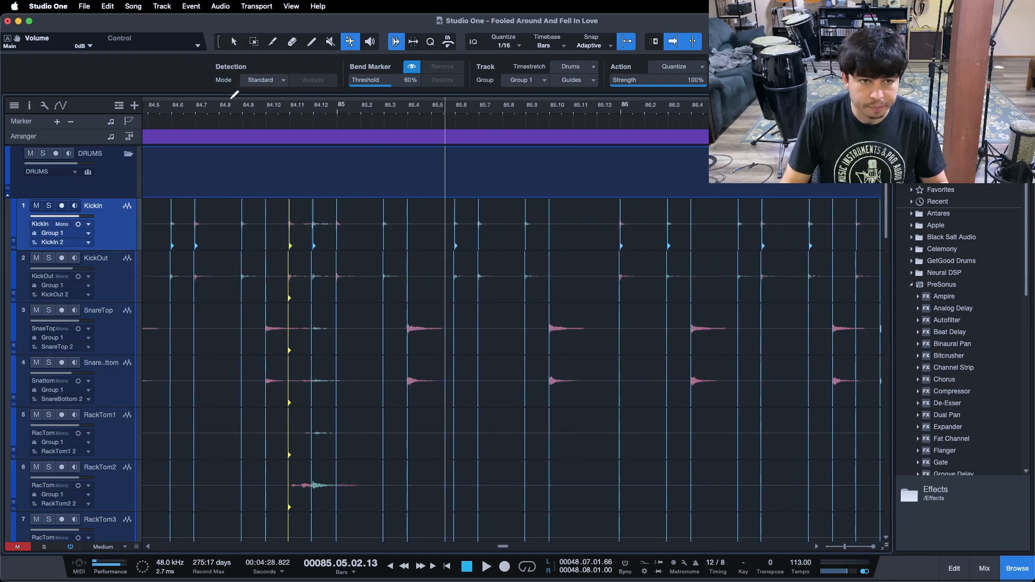
pyautogui.click(218, 107)
pyautogui.press('space')
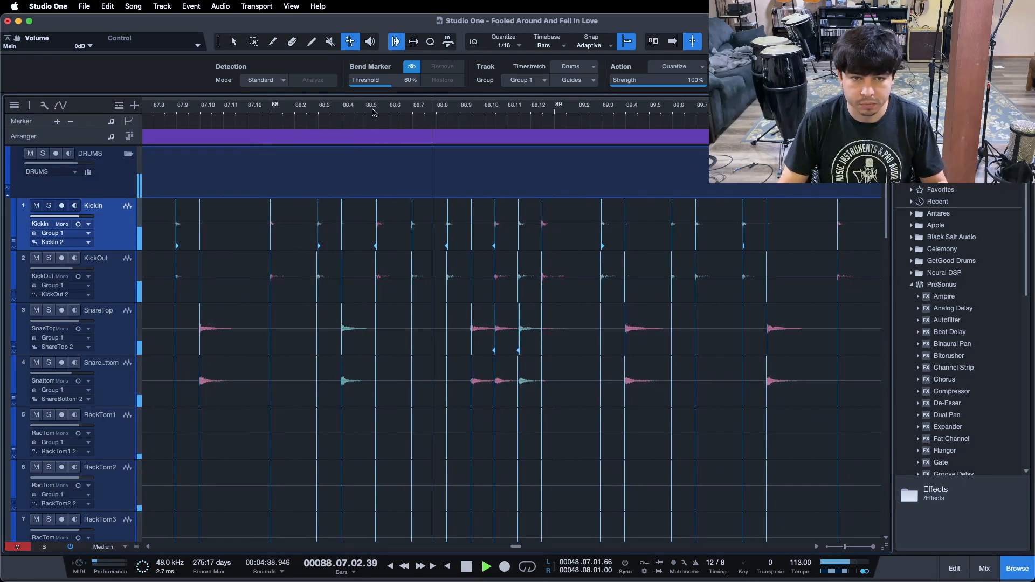
pyautogui.press('e')
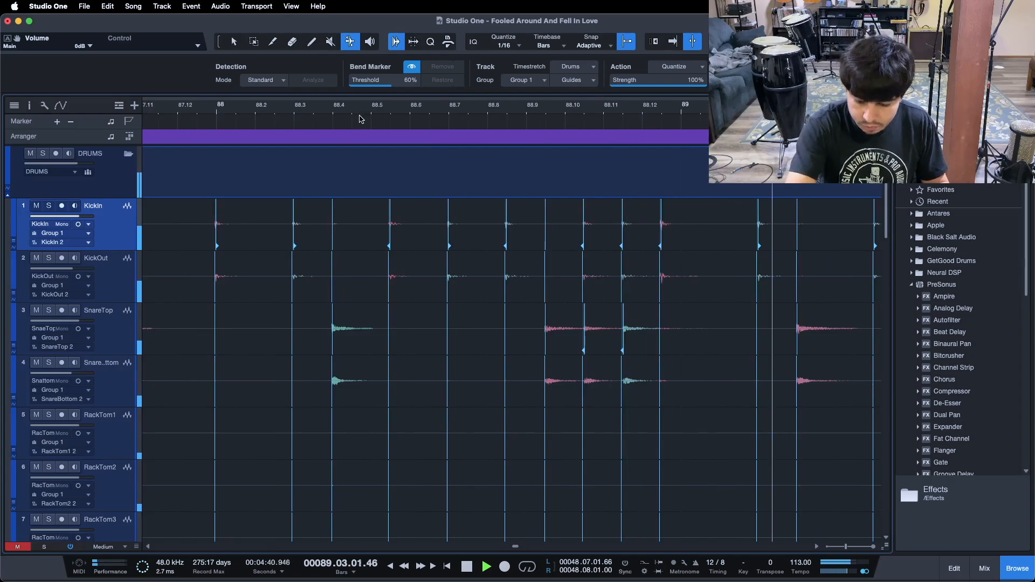
pyautogui.press('space')
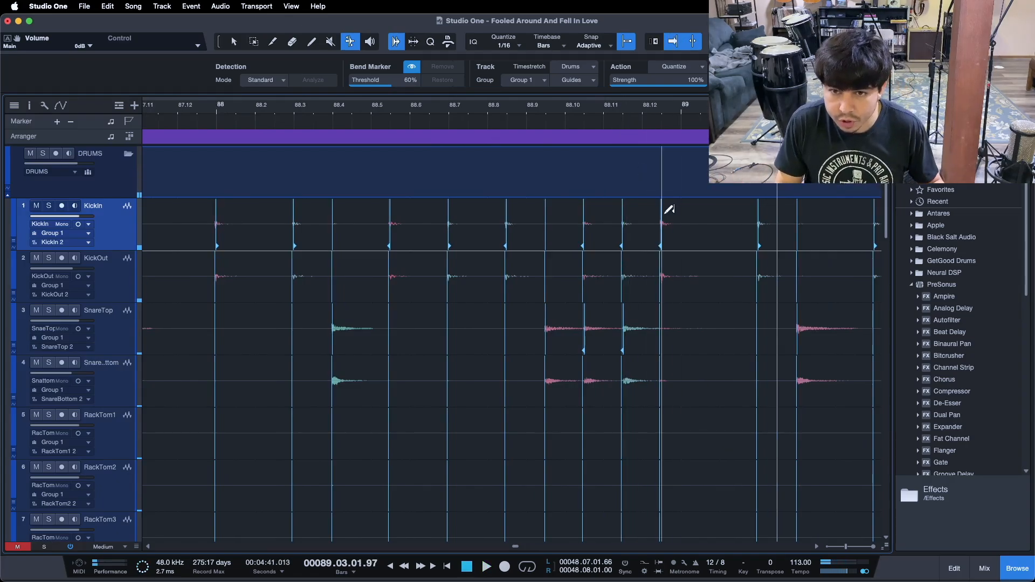
# Drag the kick markers near 88.5, 88.9 and 89 and the snare marker near 88.11 onto their grid lines, then play back
pyautogui.moveTo(670, 216); pyautogui.dragTo(675, 217)
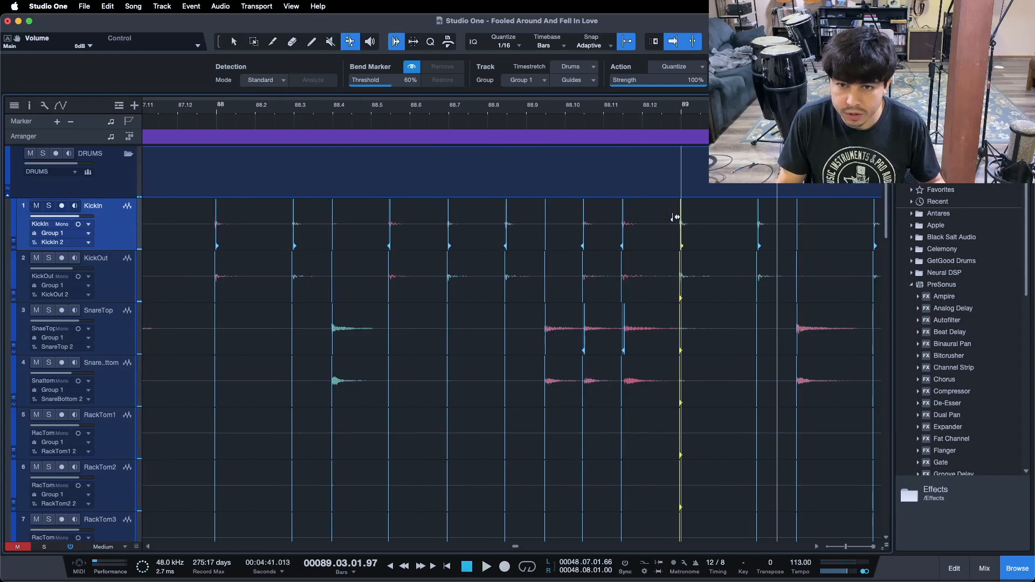
pyautogui.click(629, 321)
pyautogui.moveTo(636, 321)
pyautogui.mouseDown()
pyautogui.moveTo(554, 330)
pyautogui.moveTo(564, 331)
pyautogui.mouseUp()
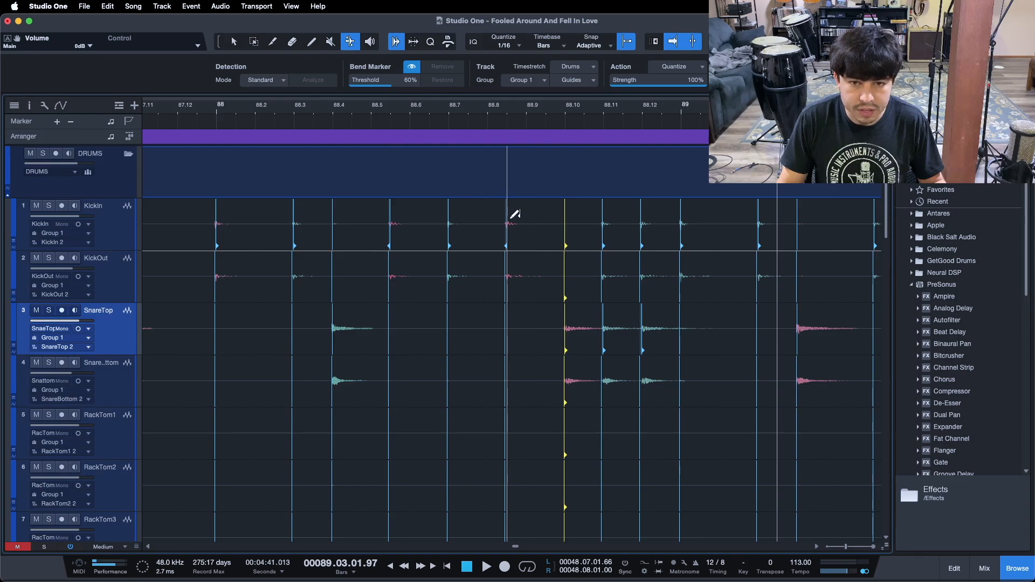
pyautogui.moveTo(507, 221); pyautogui.dragTo(527, 221)
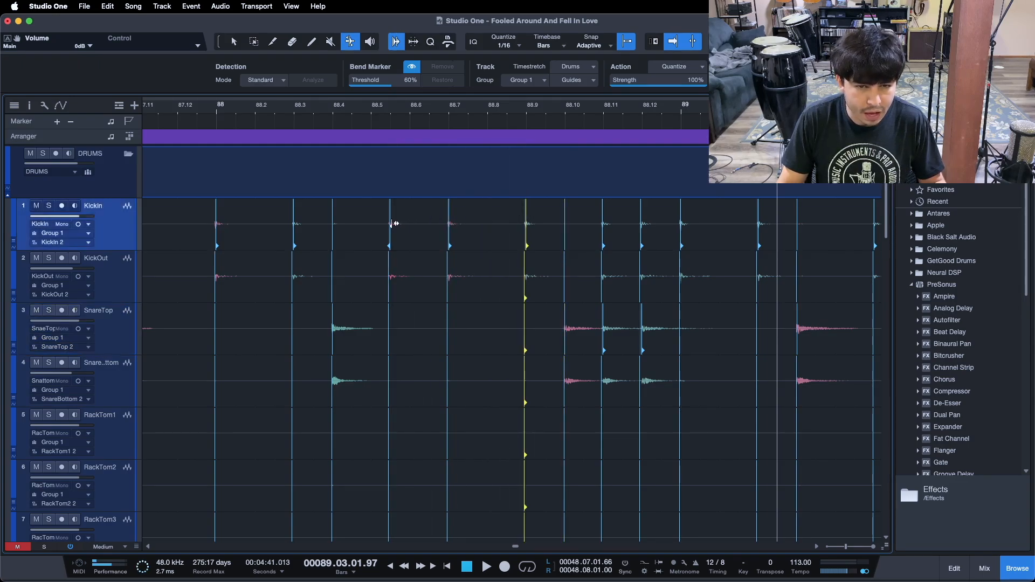
pyautogui.moveTo(395, 222); pyautogui.dragTo(407, 223)
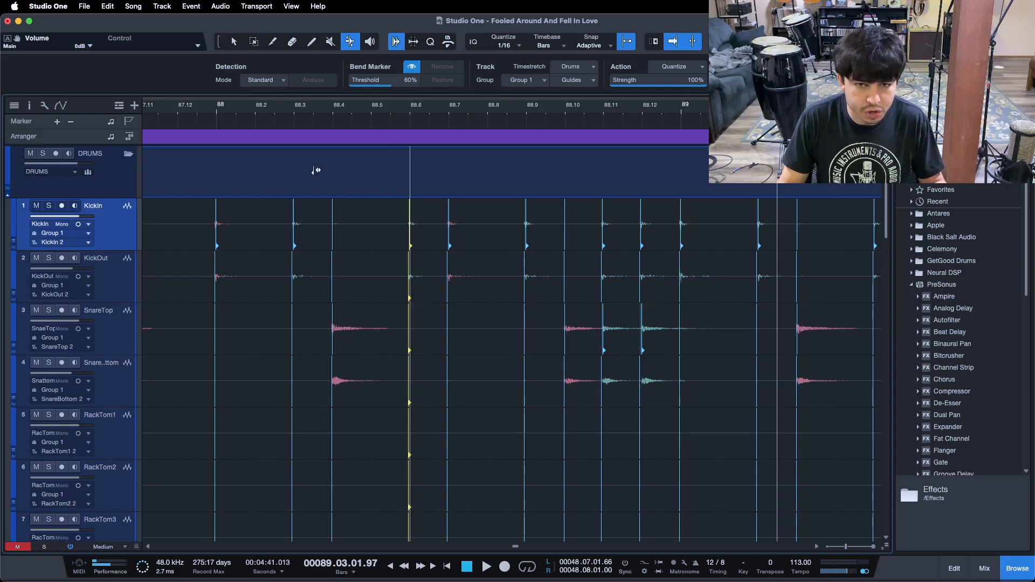
pyautogui.press('space')
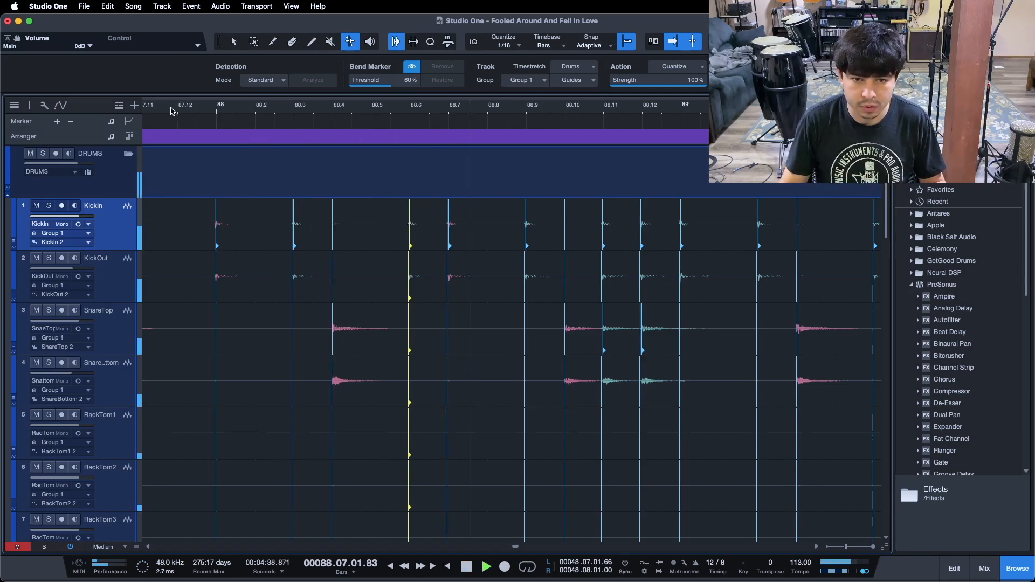
# Play back the drums around bar 92 near the end of the song
pyautogui.press('w')
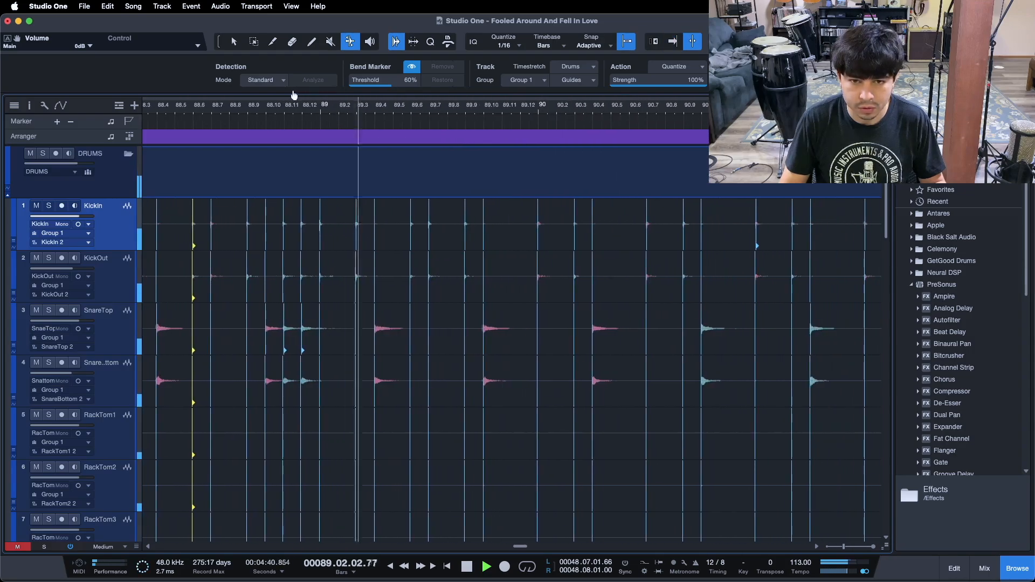
pyautogui.press('w')
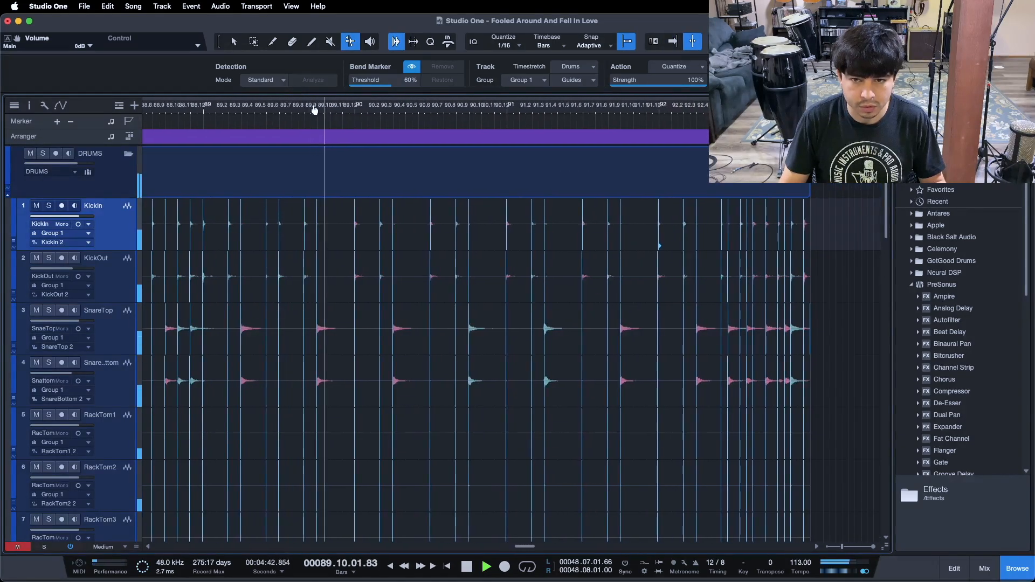
pyautogui.press('e')
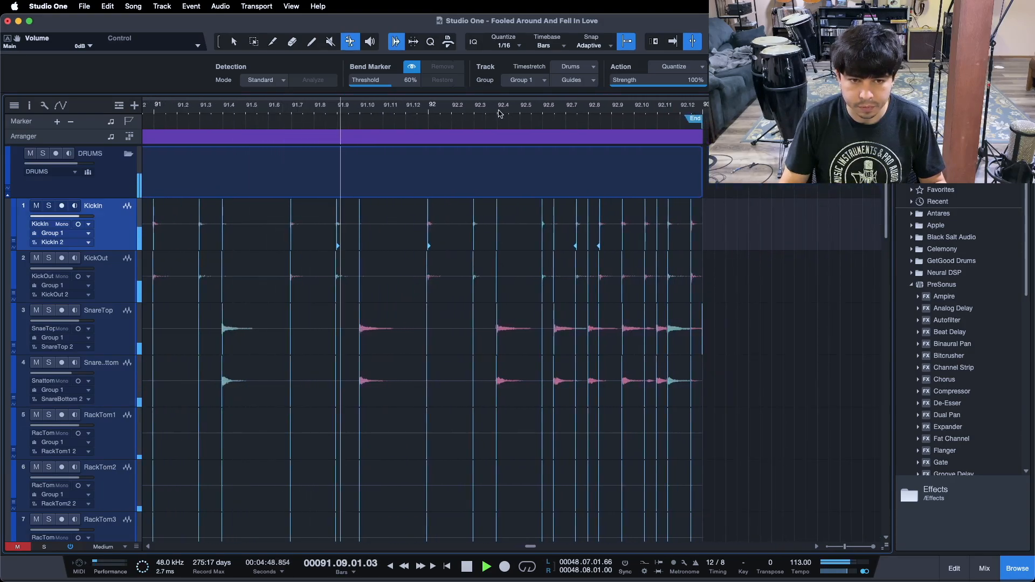
pyautogui.moveTo(523, 108)
pyautogui.mouseDown()
pyautogui.moveTo(327, 119)
pyautogui.moveTo(371, 116)
pyautogui.moveTo(357, 120)
pyautogui.mouseUp()
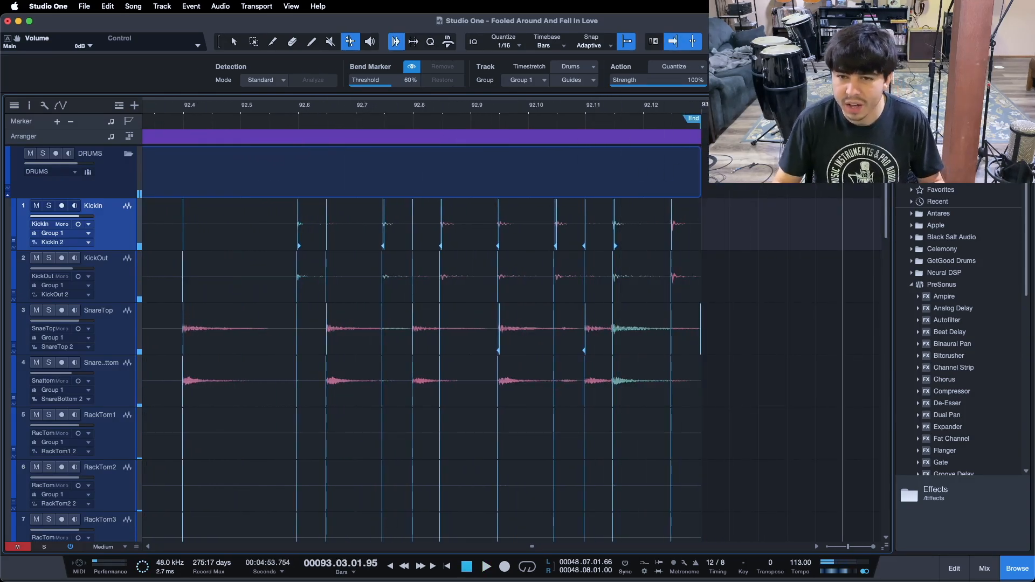
pyautogui.click(210, 109)
pyautogui.press('space')
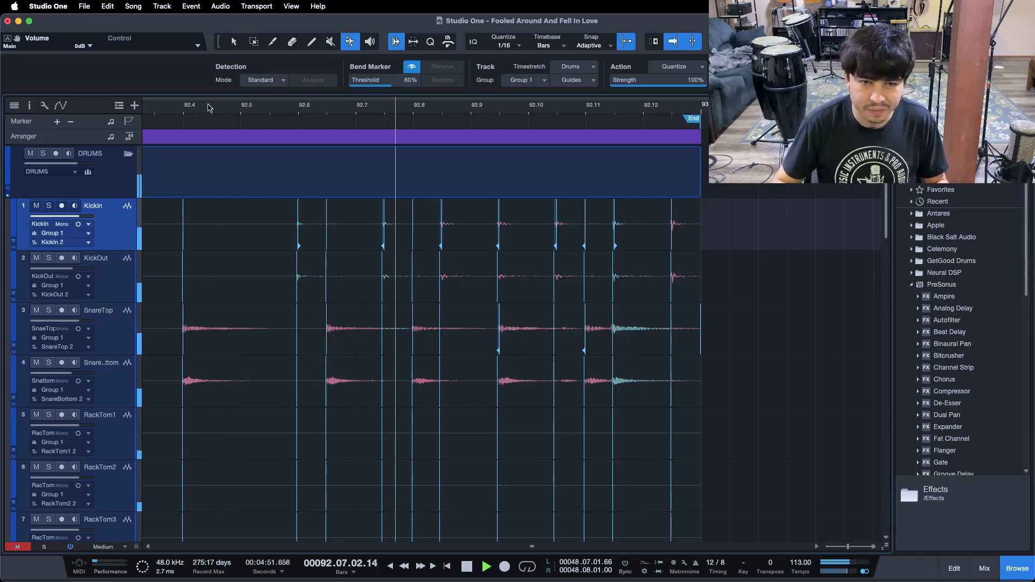
pyautogui.press('space')
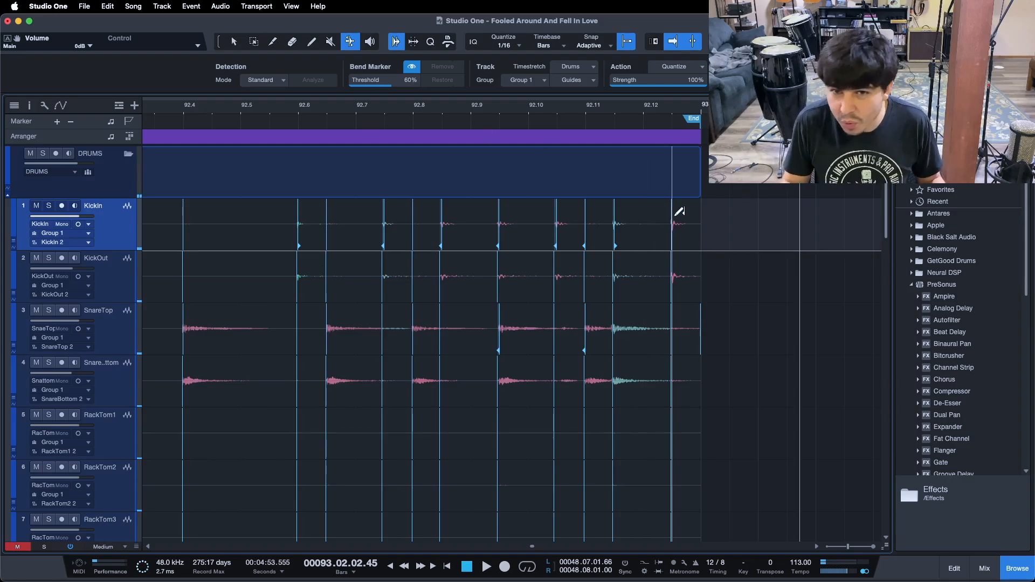
# Drag the kick and snare bend markers between 92.9 and 93 onto their grid lines
pyautogui.moveTo(673, 216); pyautogui.dragTo(691, 215)
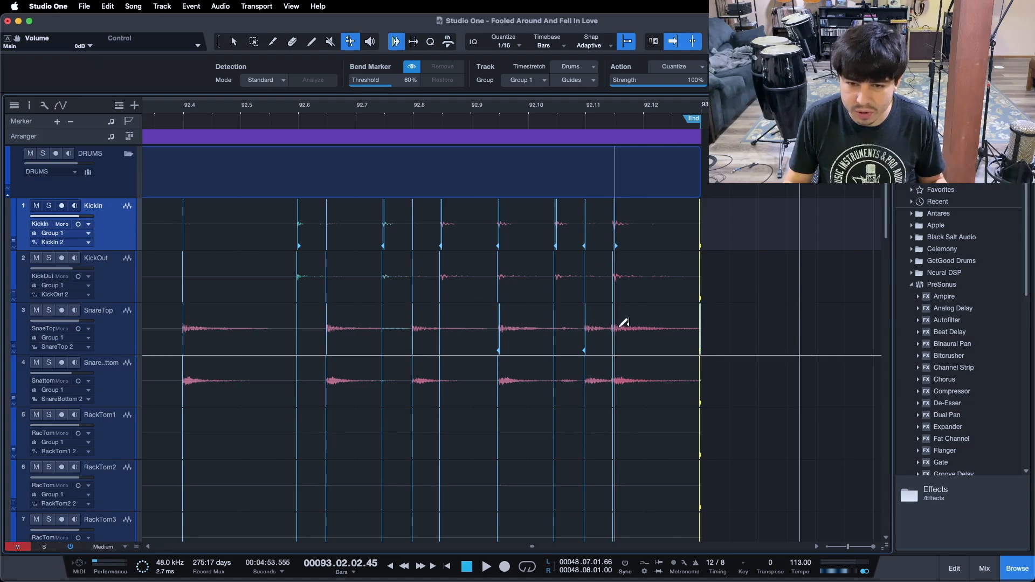
pyautogui.moveTo(615, 226); pyautogui.dragTo(636, 228)
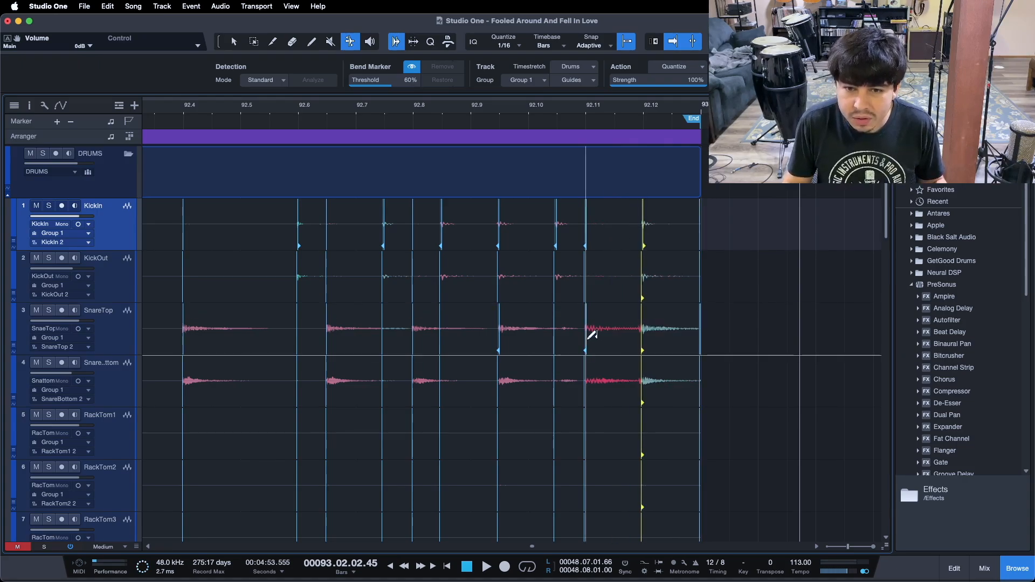
pyautogui.moveTo(589, 335); pyautogui.dragTo(608, 334)
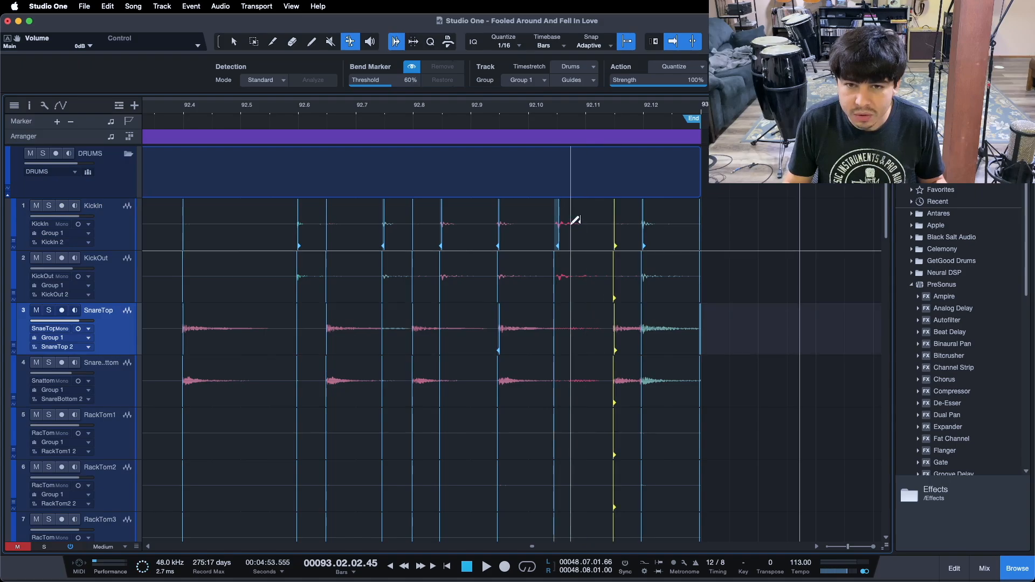
pyautogui.moveTo(560, 224); pyautogui.dragTo(585, 216)
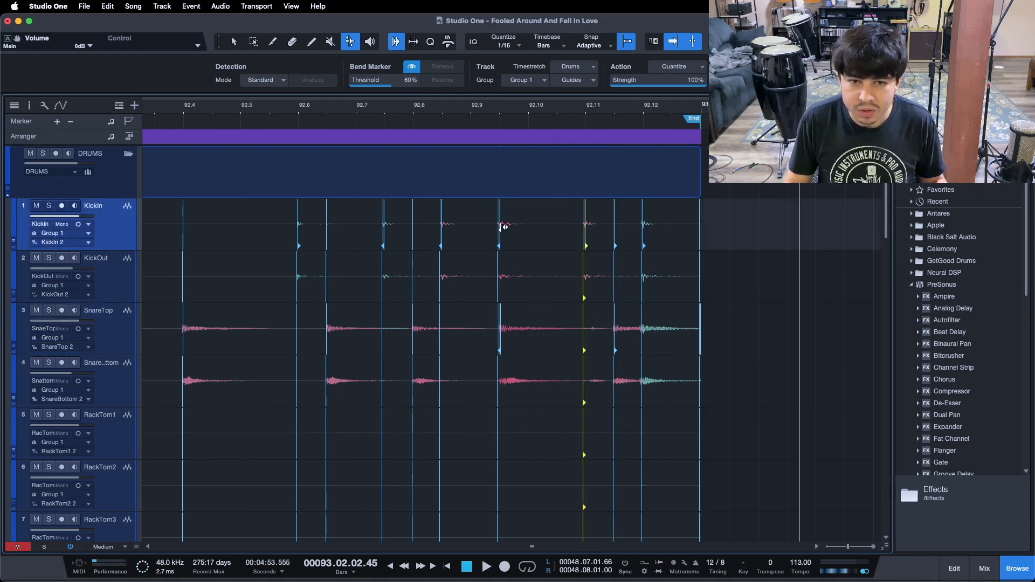
pyautogui.moveTo(502, 325); pyautogui.dragTo(524, 324)
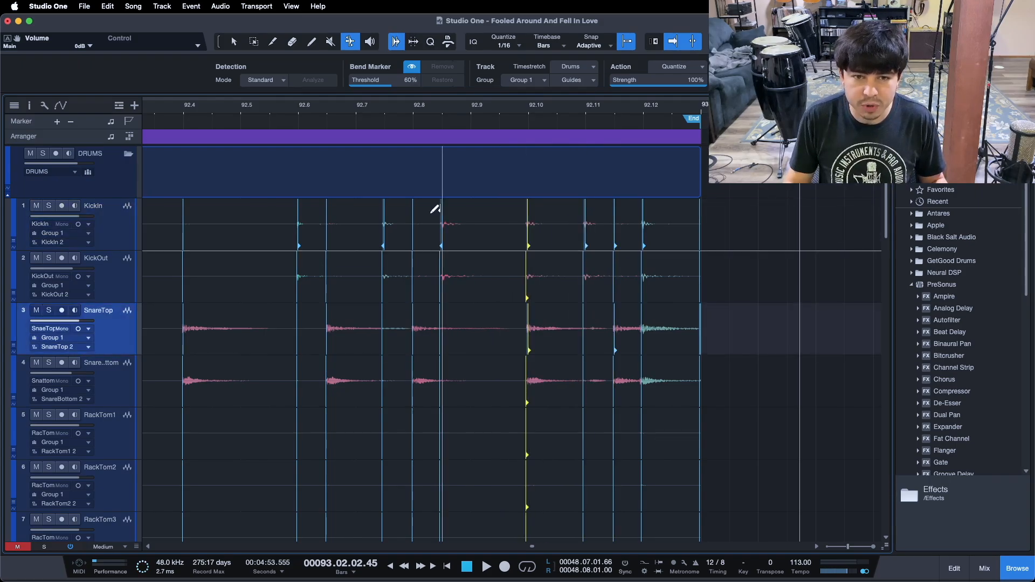
# Drag the kick and snare bend markers between 92.6 and 92.8 onto their grid lines and play back
pyautogui.moveTo(443, 220); pyautogui.dragTo(462, 220)
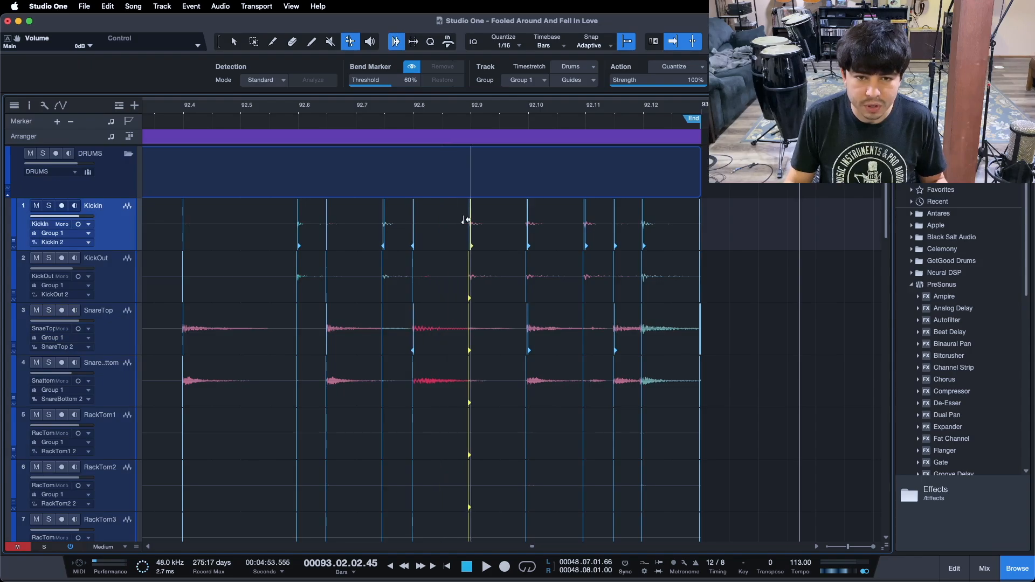
pyautogui.moveTo(416, 325); pyautogui.dragTo(440, 326)
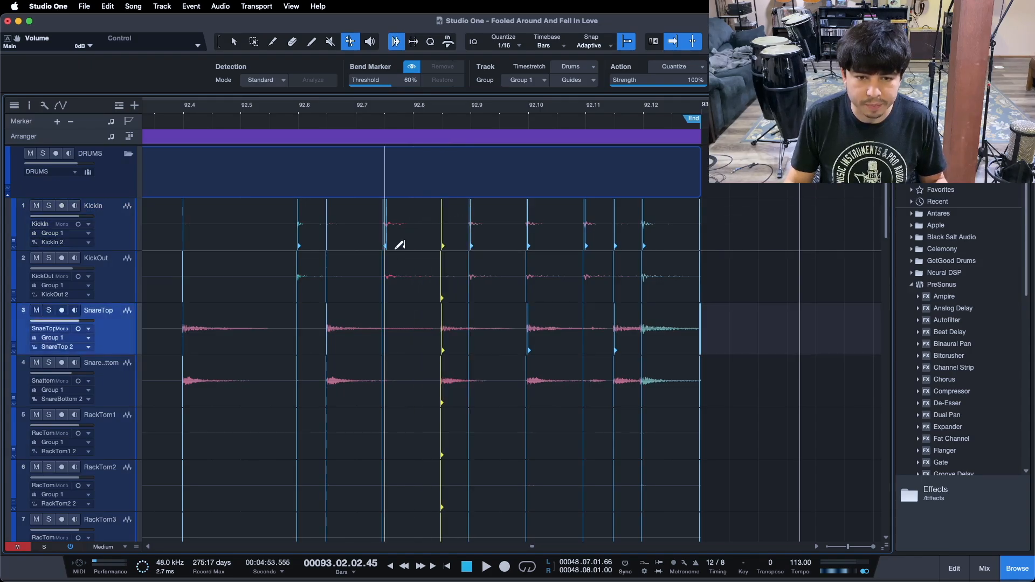
pyautogui.moveTo(387, 224); pyautogui.dragTo(411, 224)
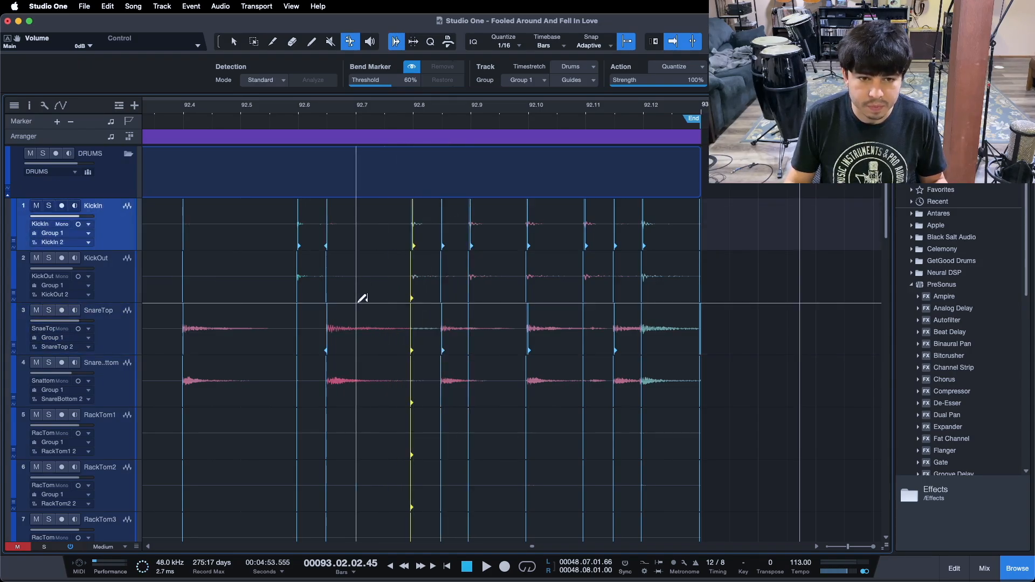
pyautogui.moveTo(328, 324); pyautogui.dragTo(349, 319)
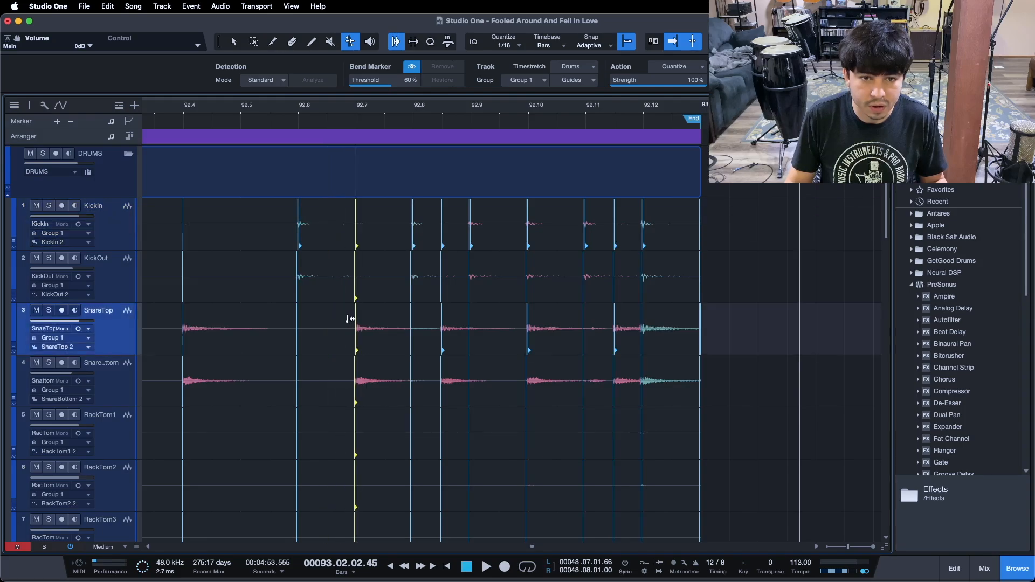
pyautogui.click(153, 106)
pyautogui.press('space')
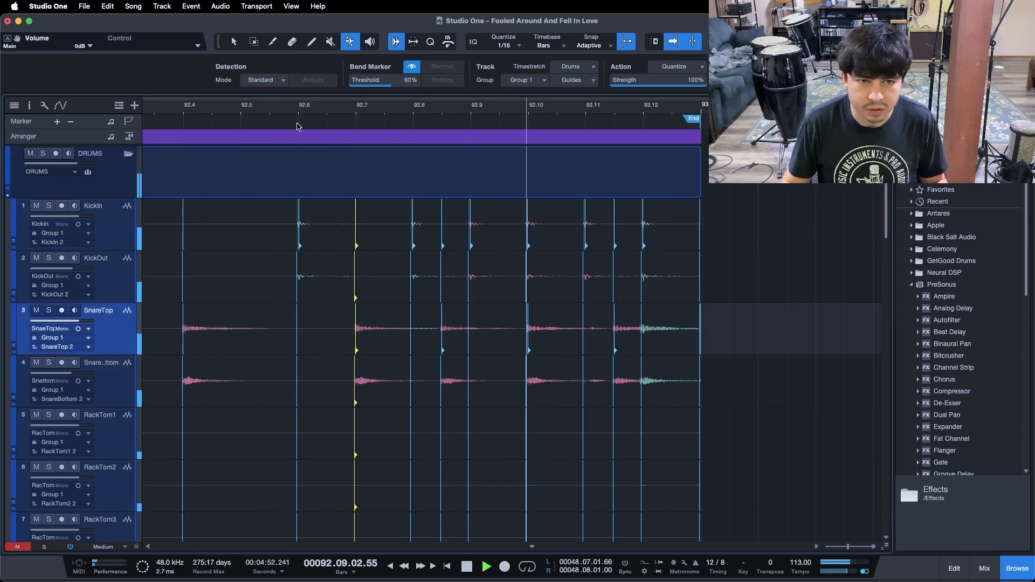
# Play back the drums from around bar 90 to check the corrected ending
pyautogui.moveTo(316, 103); pyautogui.dragTo(462, 83)
pyautogui.press('space')
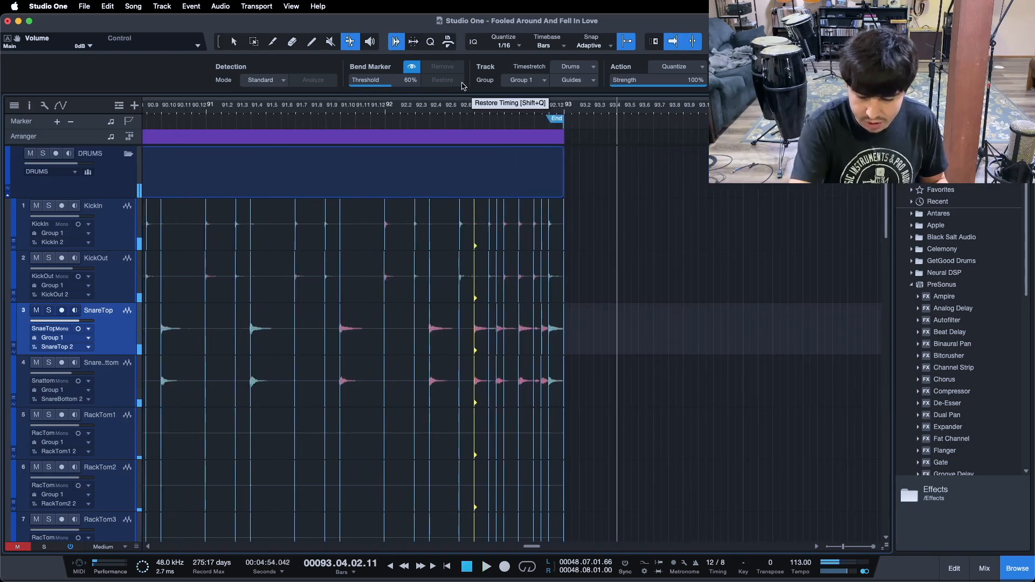
pyautogui.moveTo(461, 104); pyautogui.dragTo(557, 108)
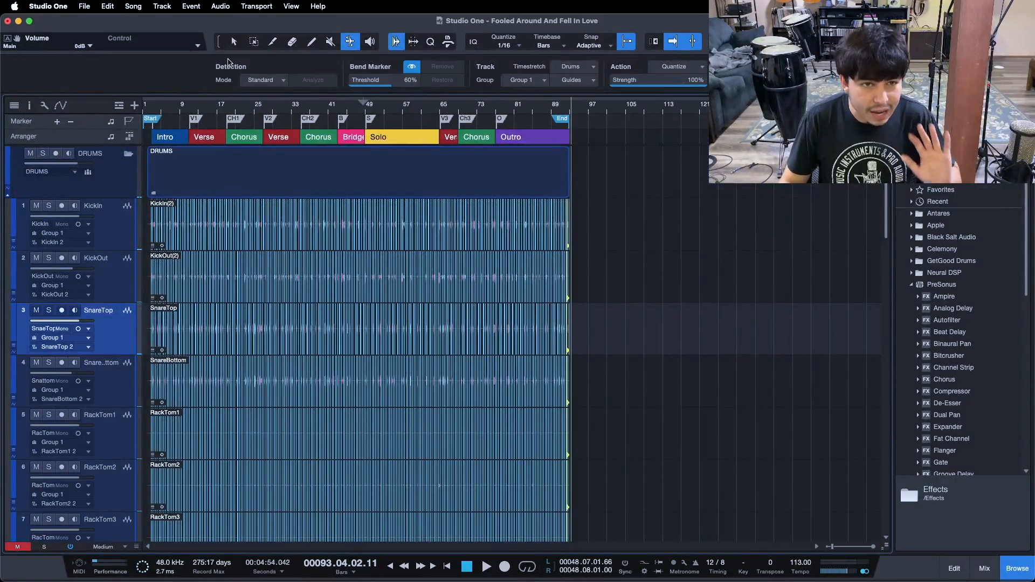
# Switch to the Arrow tool, select all the drum track events across the song and bounce them into new audio
pyautogui.click(233, 42)
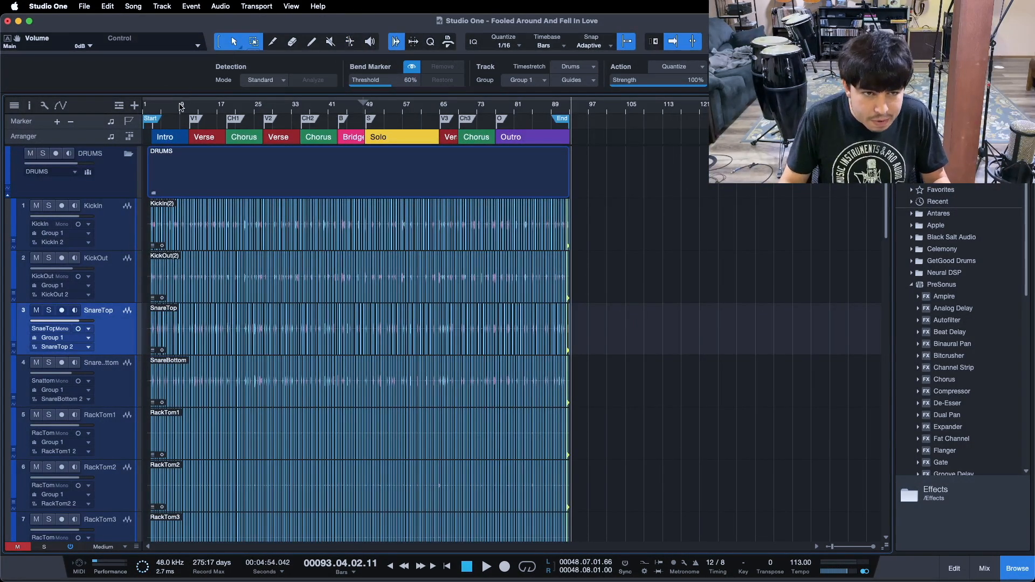
pyautogui.moveTo(306, 109); pyautogui.dragTo(363, 114)
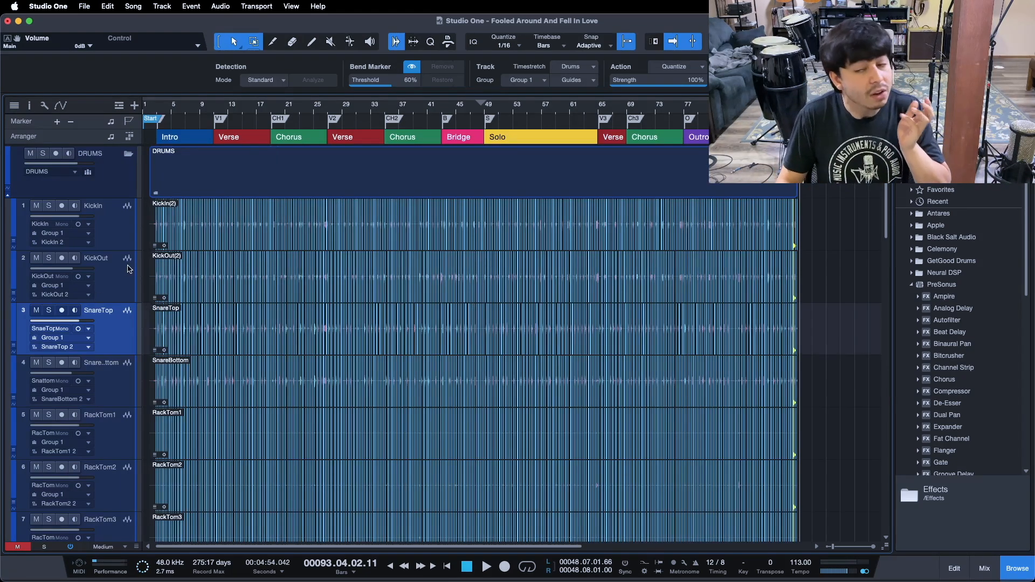
pyautogui.moveTo(150, 109); pyautogui.dragTo(290, 148)
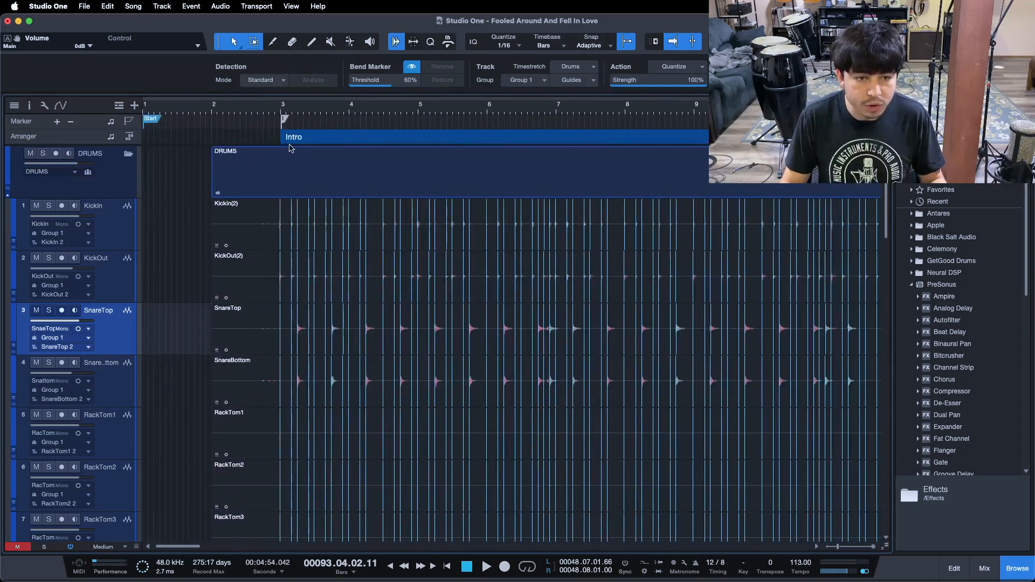
pyautogui.click(241, 298)
pyautogui.moveTo(259, 108); pyautogui.dragTo(221, 67)
pyautogui.scroll(-5, 368, 354)
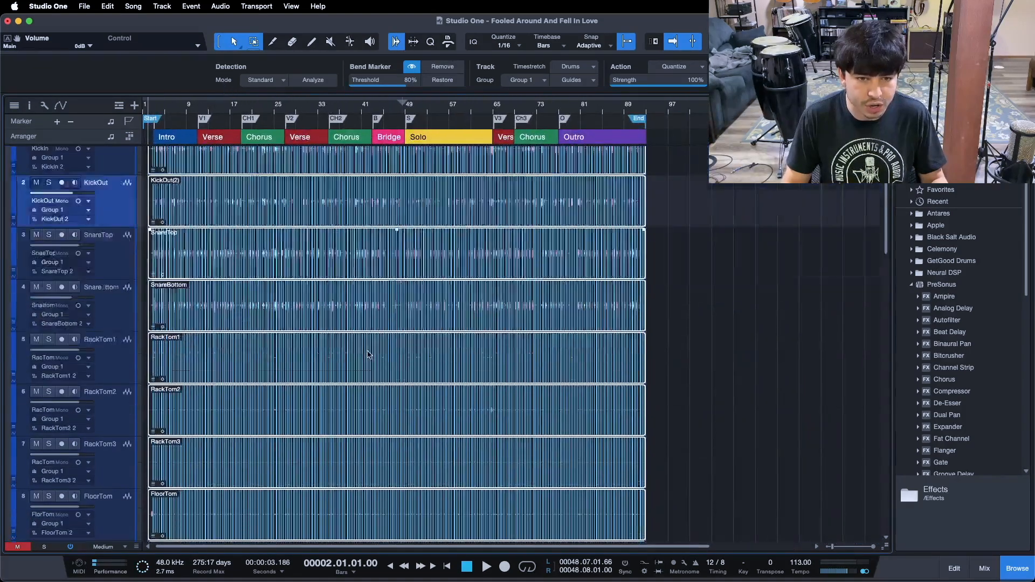
pyautogui.scroll(5, 369, 354)
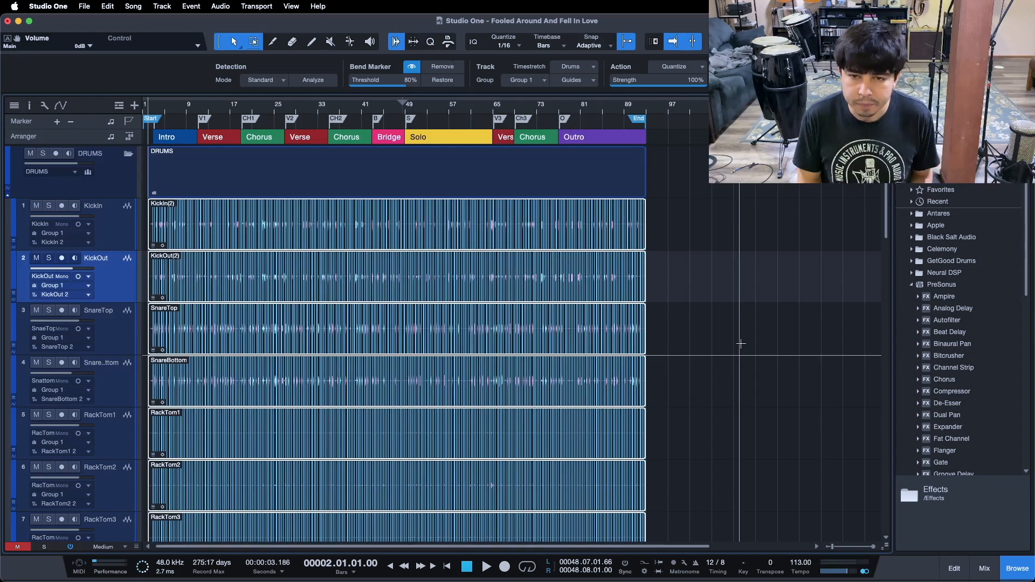
pyautogui.press('super+b')
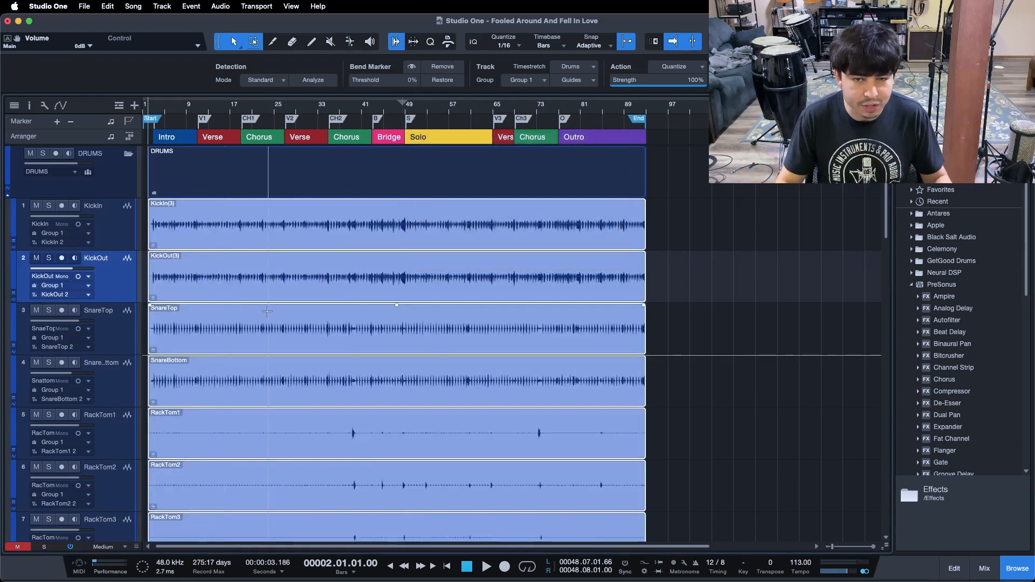
# Scroll through the drum, bass and guitar tracks to inspect the bounced drum events
pyautogui.scroll(-4, 301, 363)
pyautogui.scroll(-1, 297, 386)
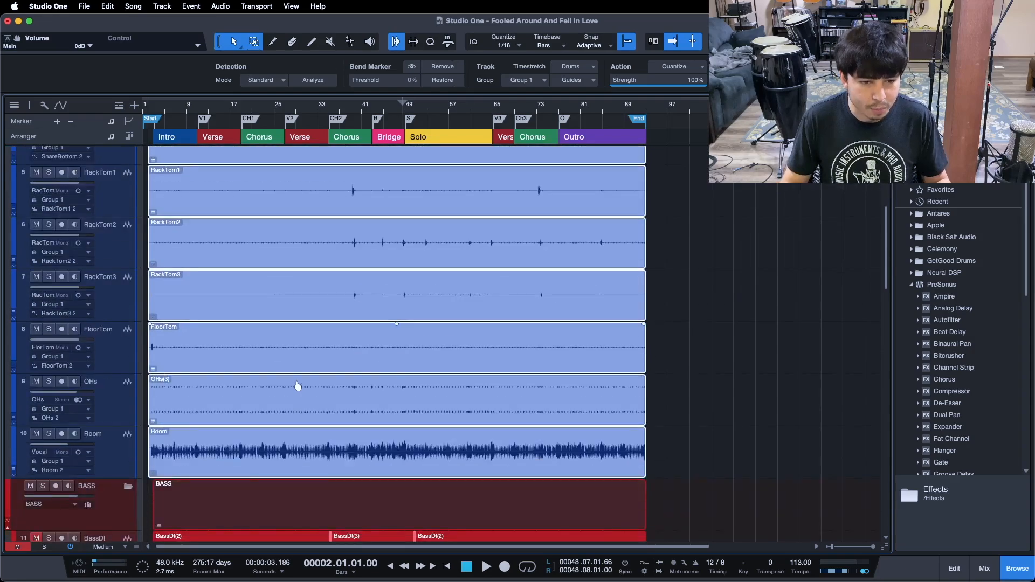
pyautogui.scroll(5, 297, 387)
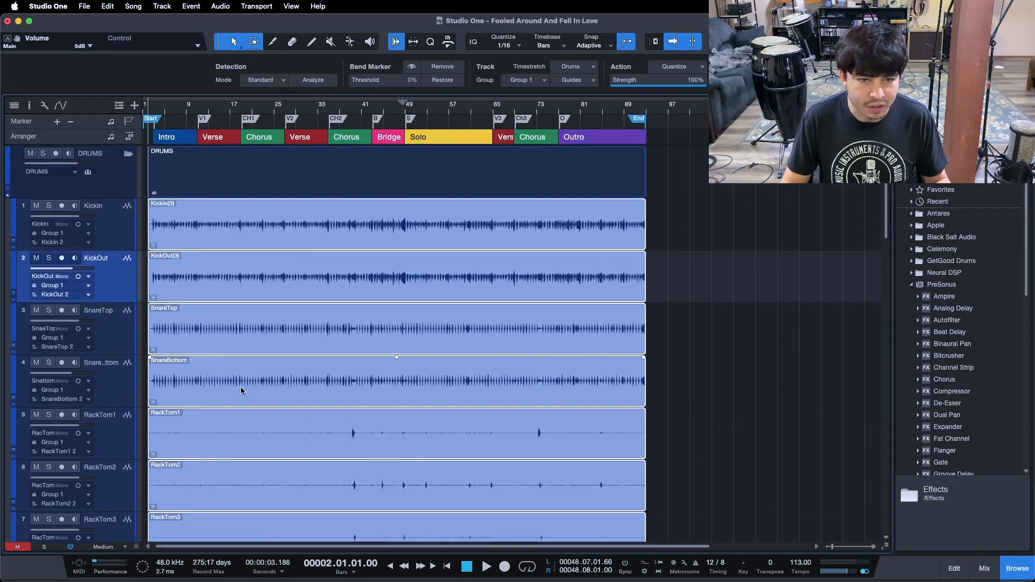
pyautogui.scroll(-5, 703, 392)
pyautogui.scroll(5, 698, 388)
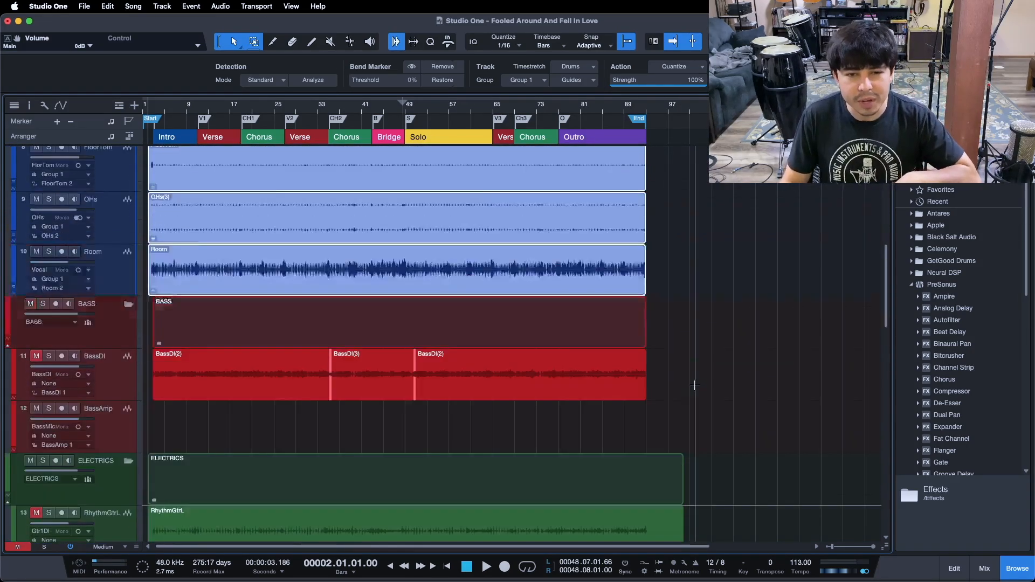
pyautogui.scroll(-1, 693, 404)
pyautogui.scroll(-3, 693, 406)
pyautogui.scroll(4, 728, 405)
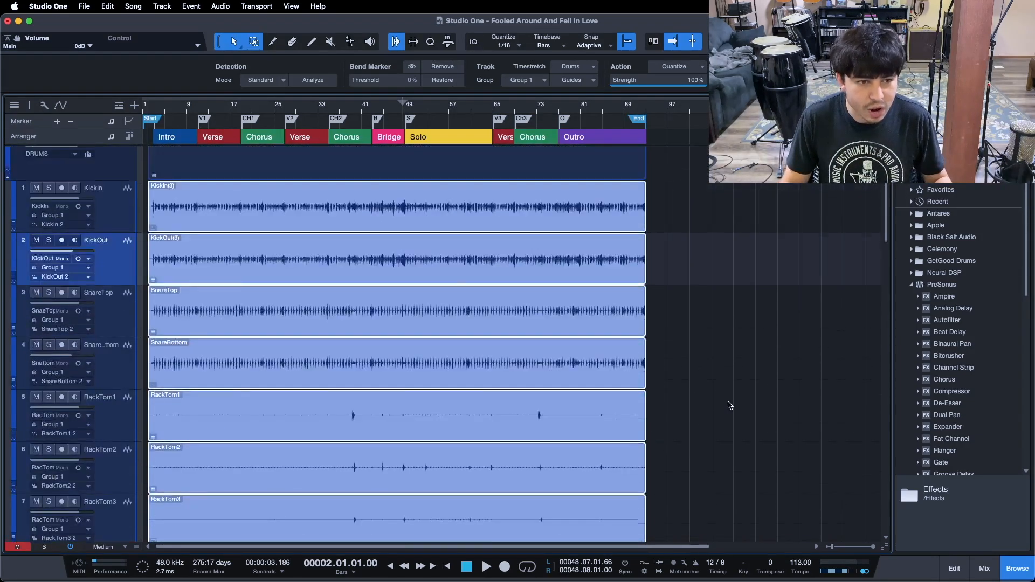